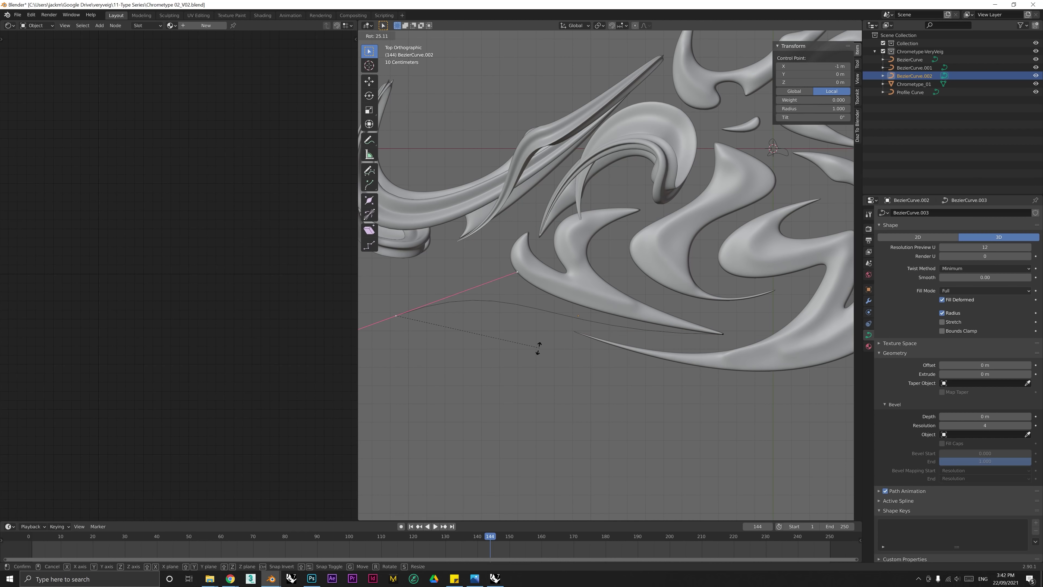
Step: Move, rotate and scale the control points of BezierCurve.002 along the sculpted lettering in the top view
click(513, 358)
key(g)
click(563, 271)
key(r)
click(544, 289)
key(s)
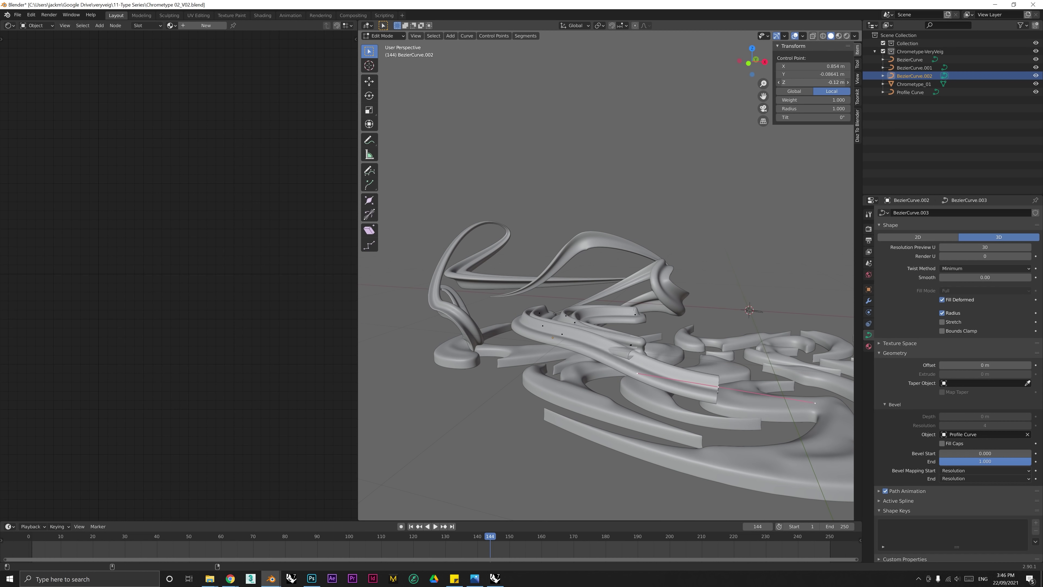
Step: Set the ribbon's end control point to Z 0.21 m and adjust the height of another control point
drag(813, 82, 826, 82)
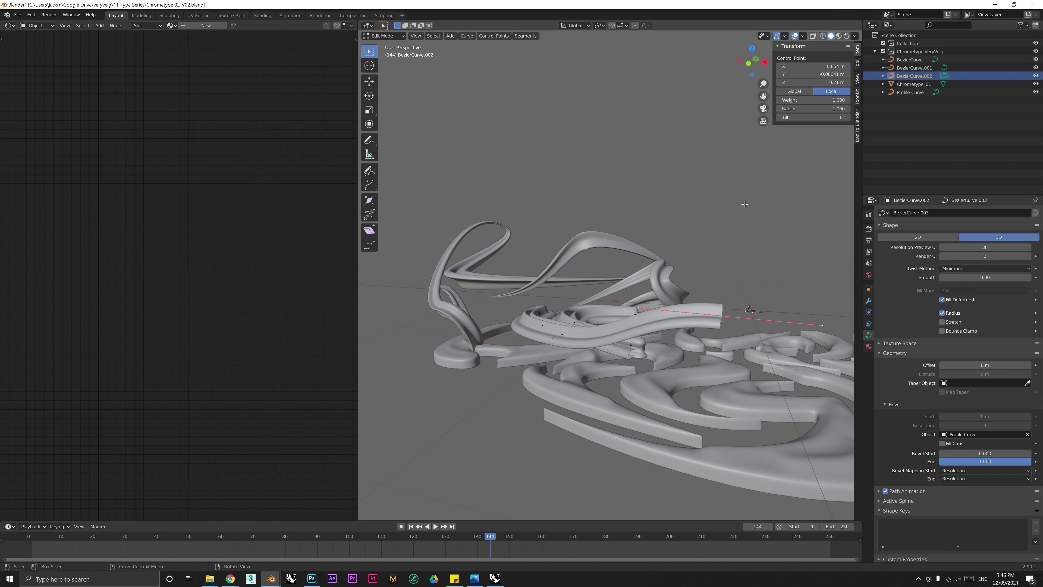
middle_drag(745, 203, 742, 251)
click(503, 242)
drag(813, 83, 805, 113)
key(KP_7)
click(710, 315)
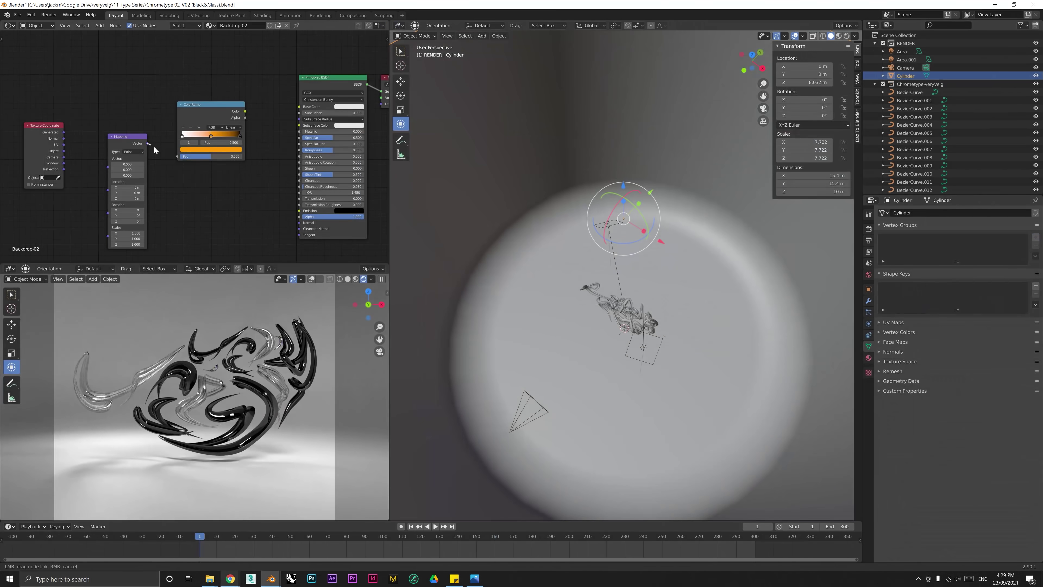
Step: Link the Texture Coordinate node's Generated output to the Mapping node's Vector input in the Backdrop-02 material
drag(64, 132, 107, 159)
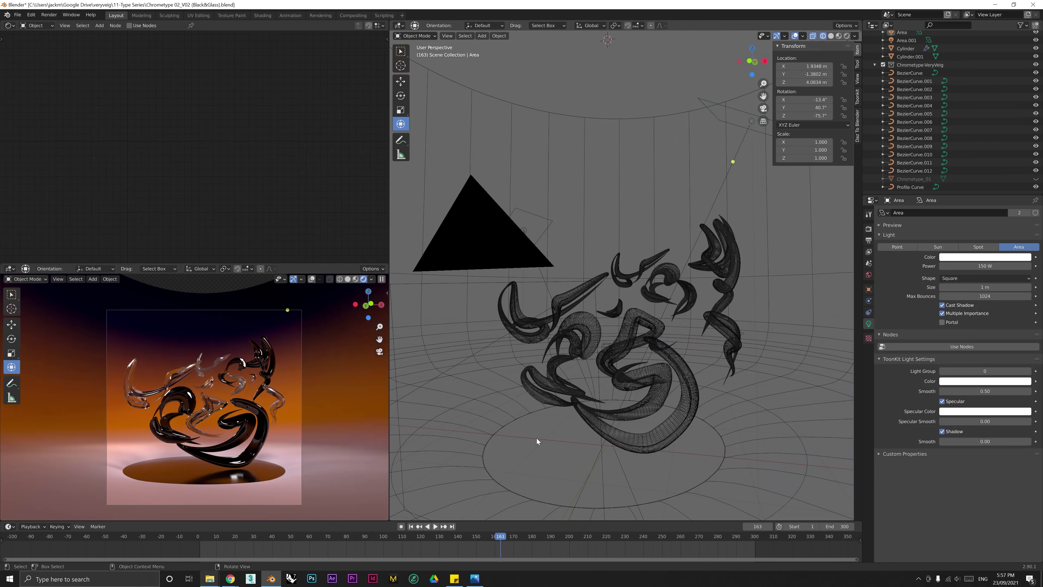
key(s)
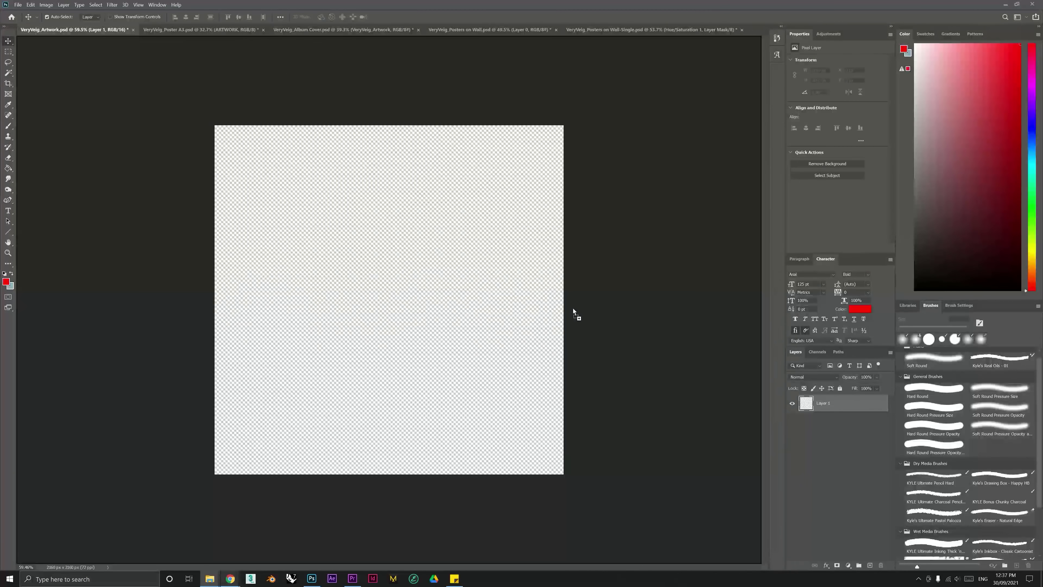
Step: Switch to Photoshop and place the artwork in the blank square document and, as a linked file, in the A3 poster
drag(573, 311, 566, 311)
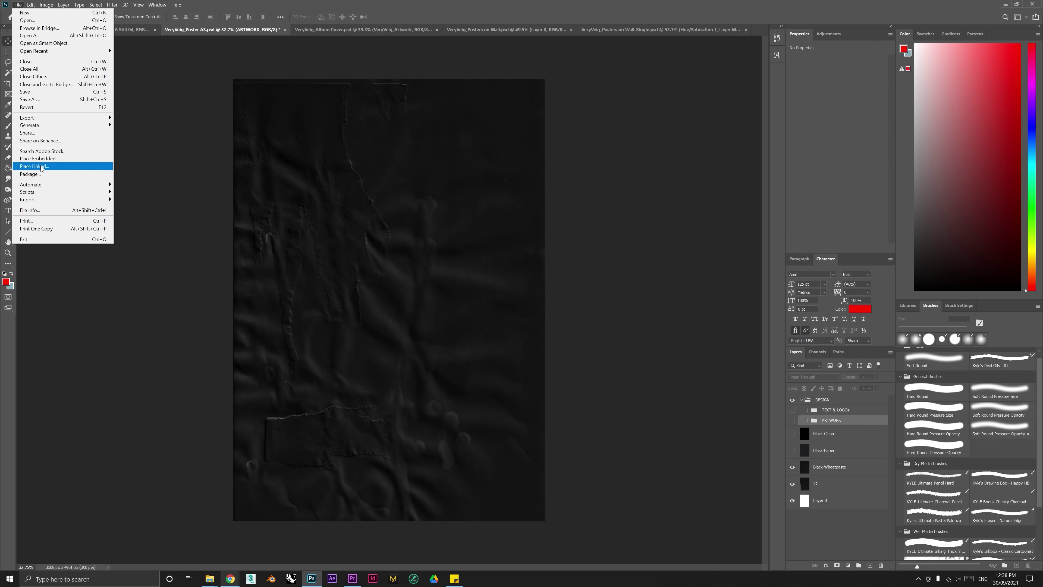
click(58, 163)
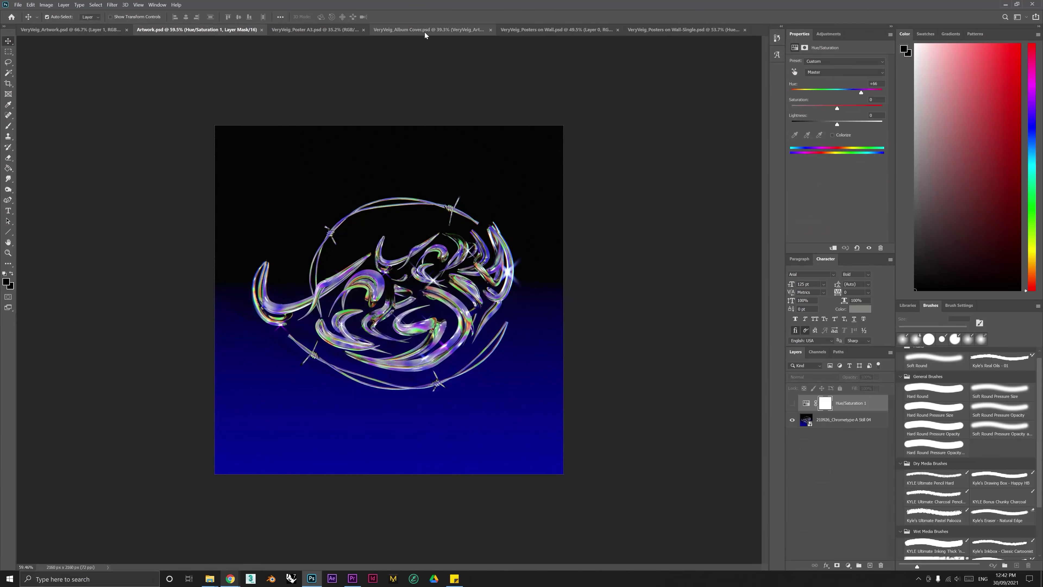
click(425, 32)
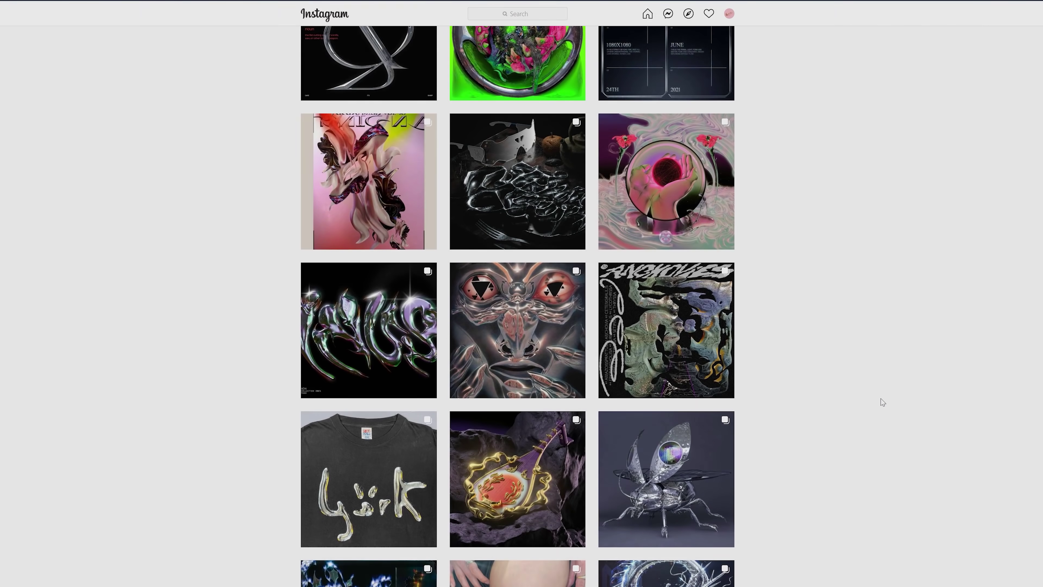
Step: Switch to Instagram and browse the chrometype gallery's profile and posts for examples of the chrome style
scroll(882, 402, up, 10)
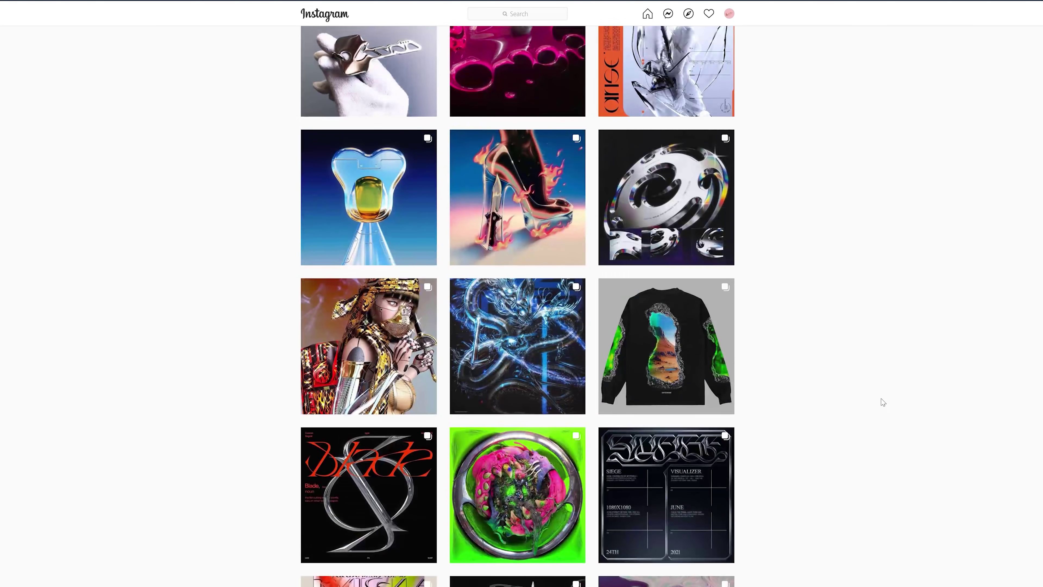
scroll(883, 402, up, 9)
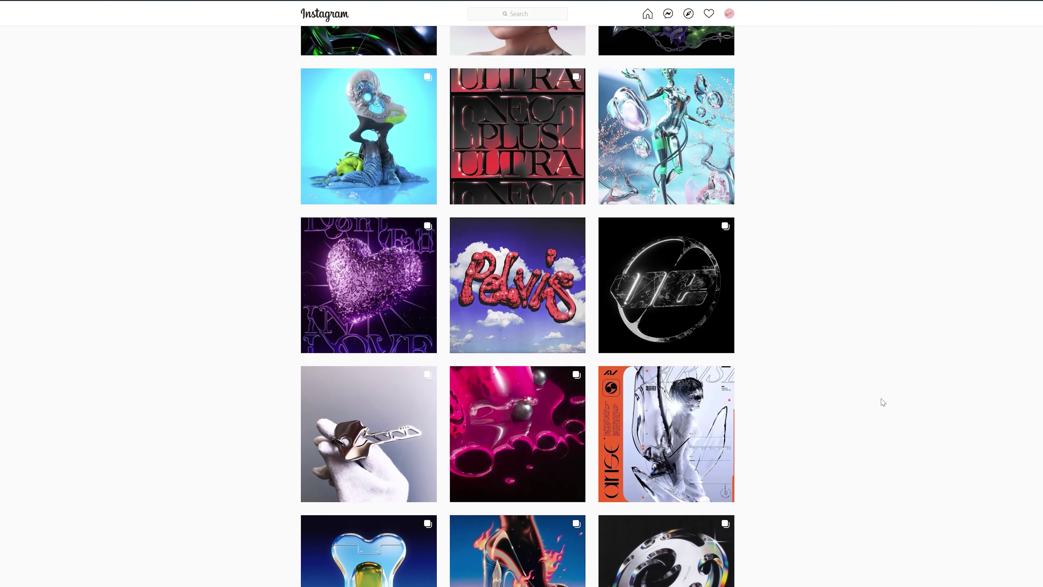
scroll(883, 402, up, 6)
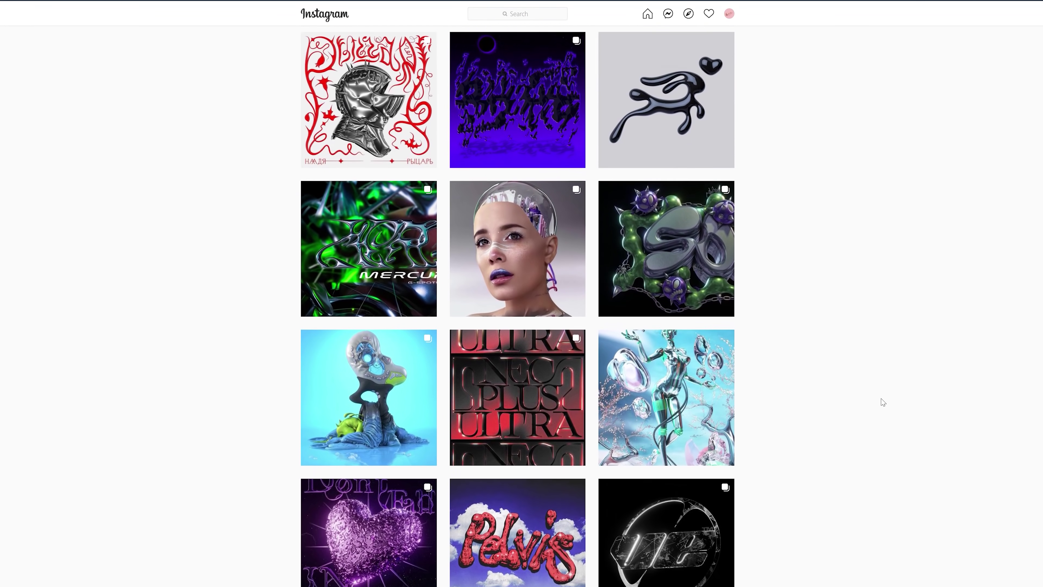
scroll(883, 401, up, 8)
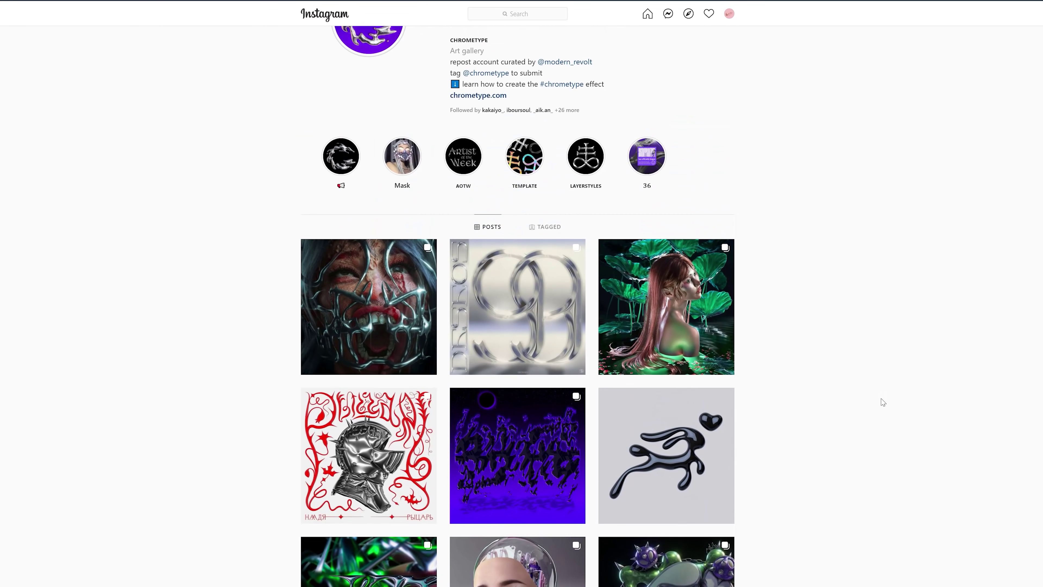
scroll(883, 402, up, 2)
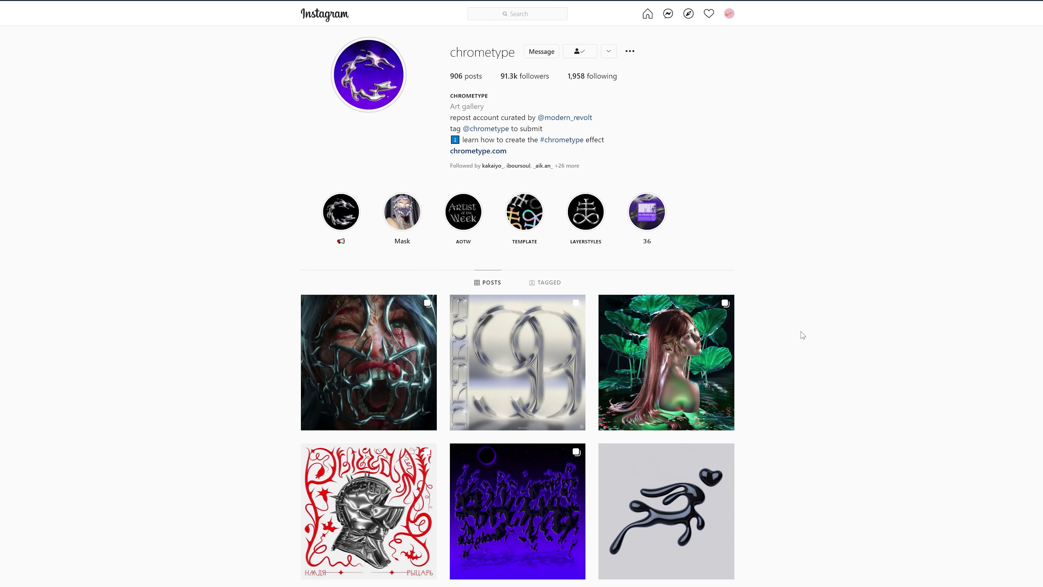
scroll(803, 355, down, 5)
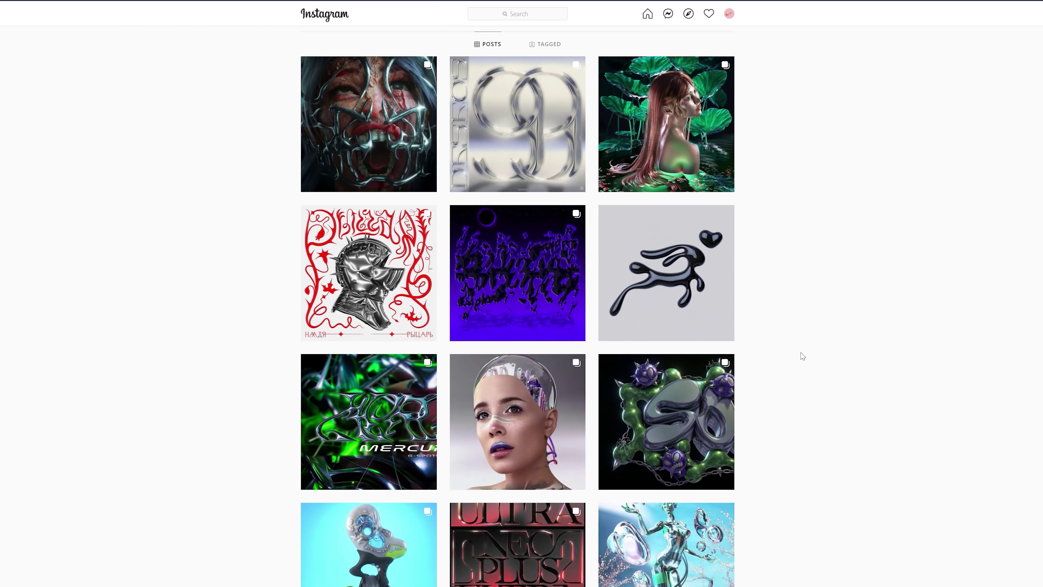
scroll(803, 356, down, 3)
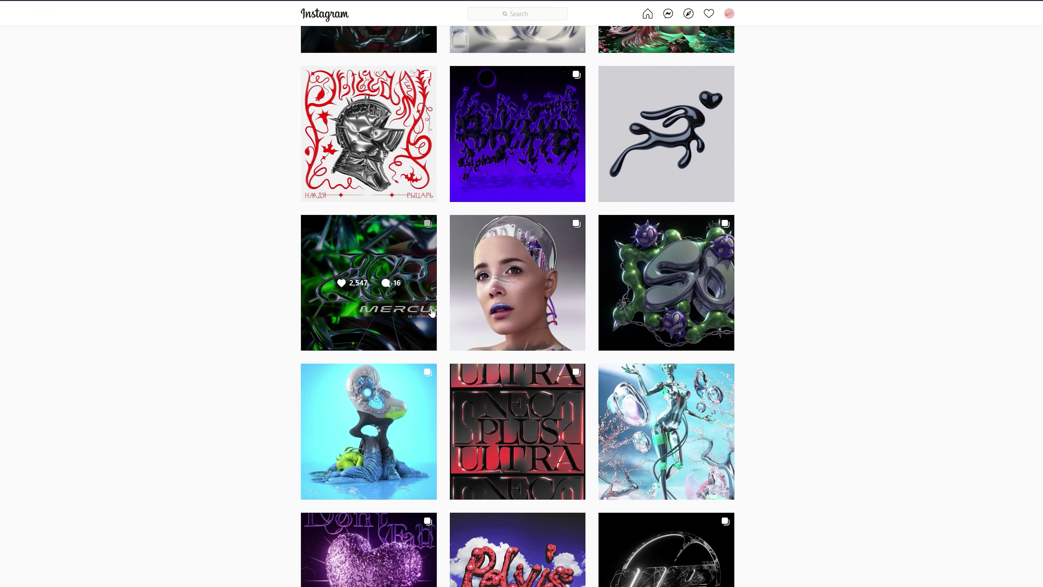
Step: View the first images of the green Mercury chrome lettering post and close it
click(389, 261)
click(573, 302)
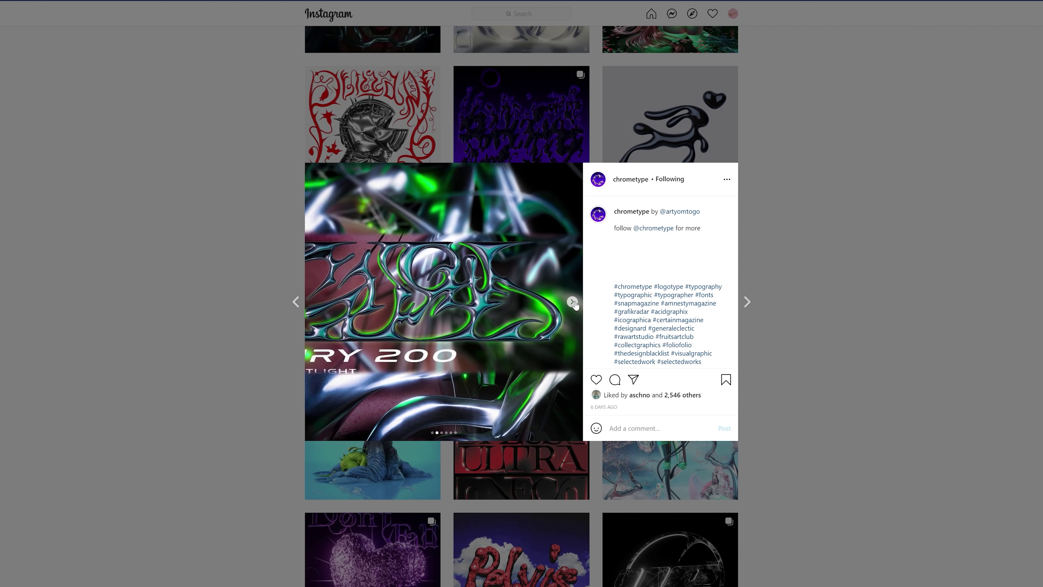
click(572, 302)
click(573, 302)
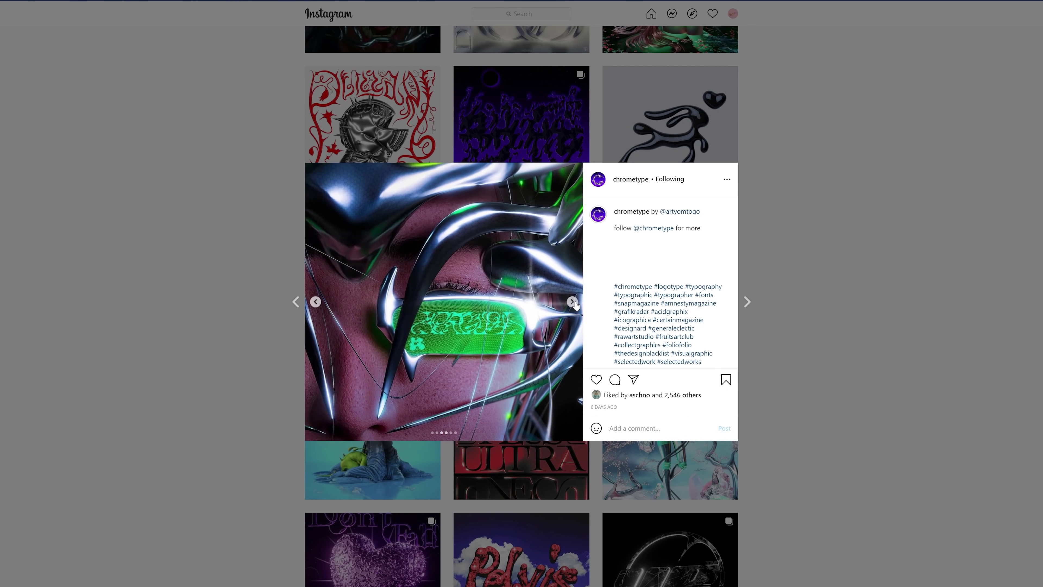
click(814, 327)
Step: Browse further down the chrometype post grid for more chrome style references
scroll(813, 328, down, 9)
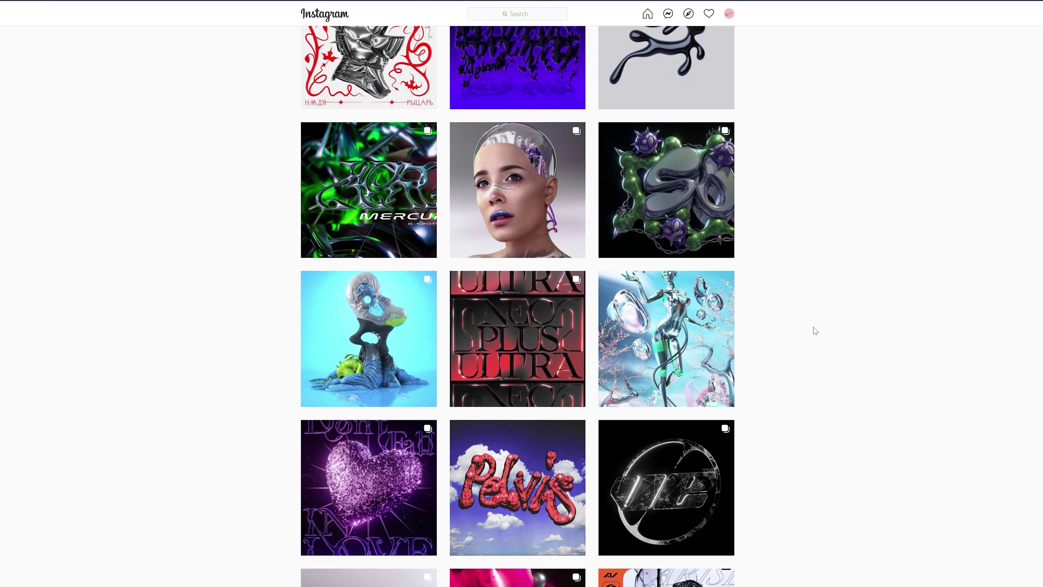
scroll(815, 331, down, 6)
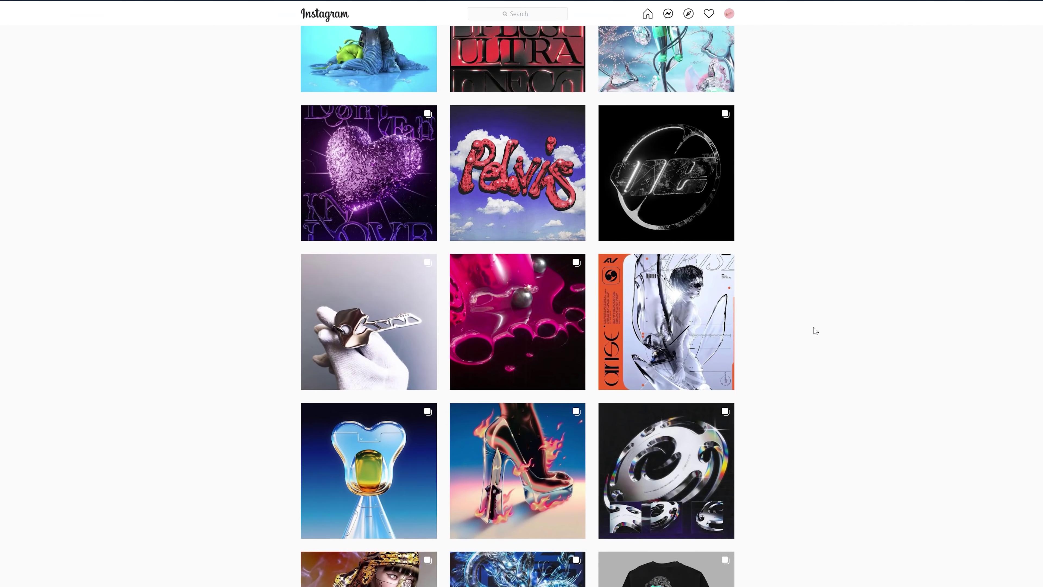
scroll(814, 329, down, 3)
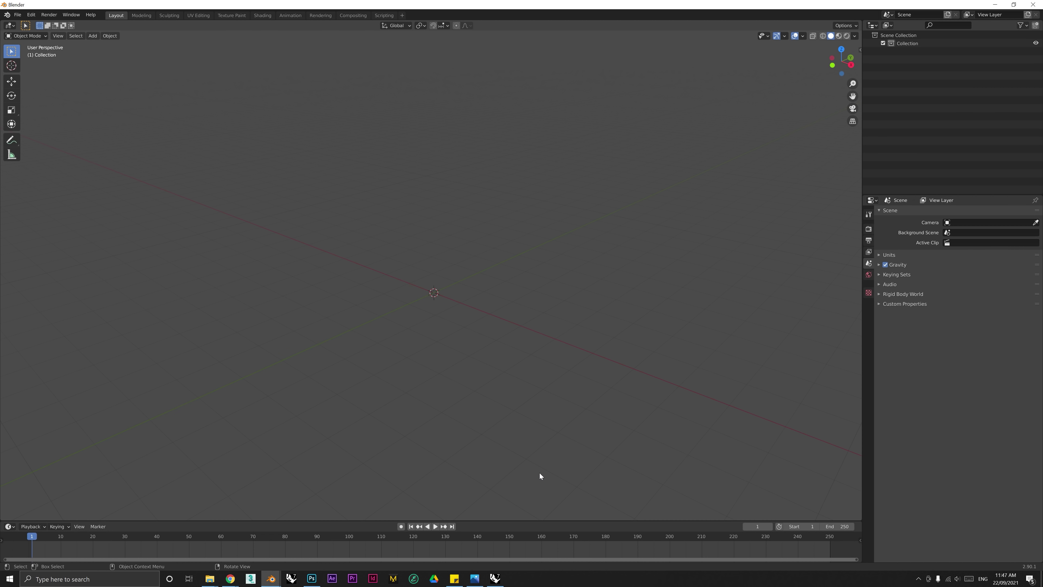
Step: Switch to Blender, add a Bezier curve to the empty scene and set the viewport to the top view
click(91, 36)
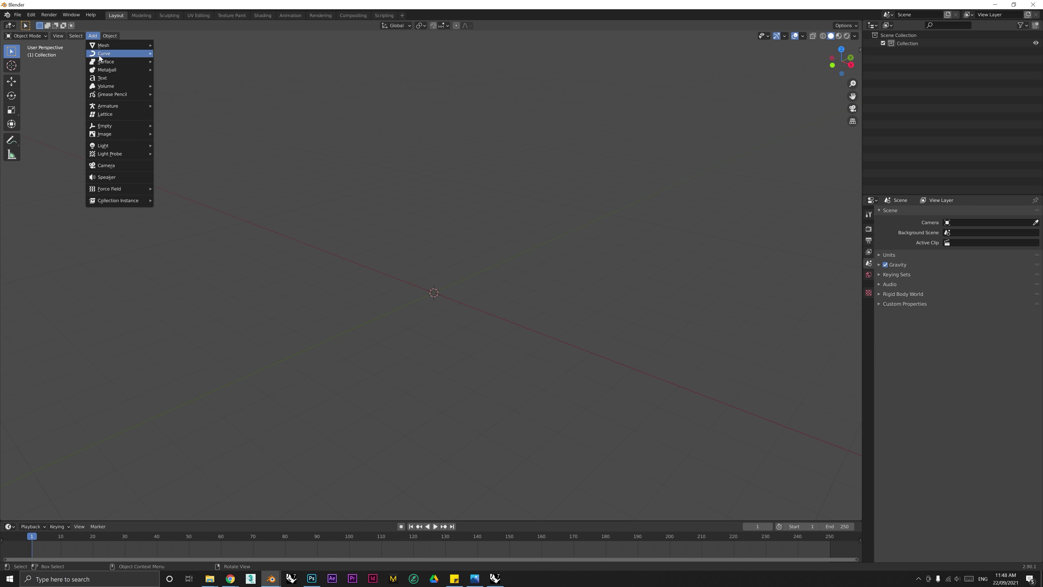
mouse_move(104, 55)
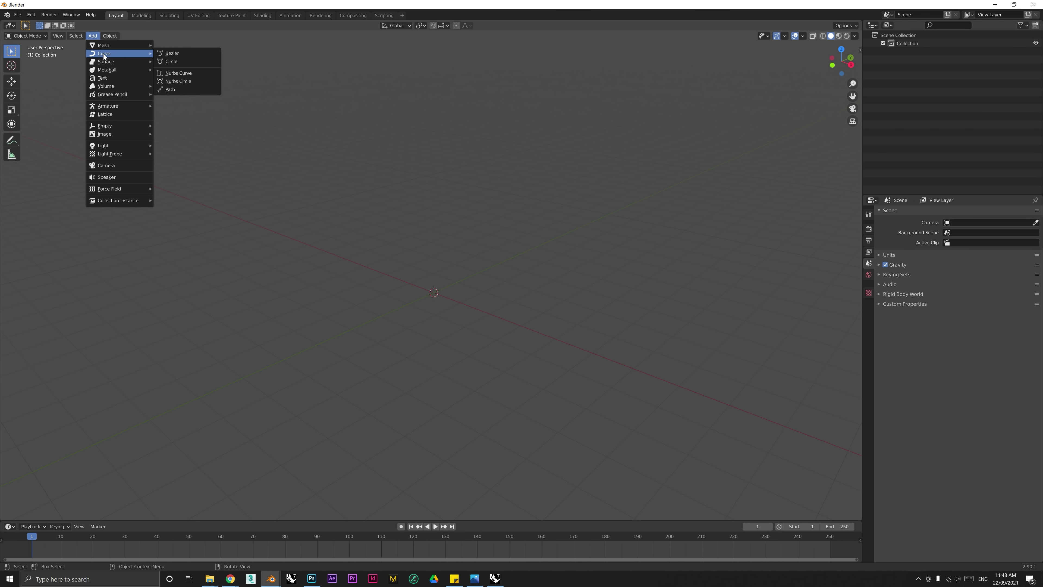
click(203, 59)
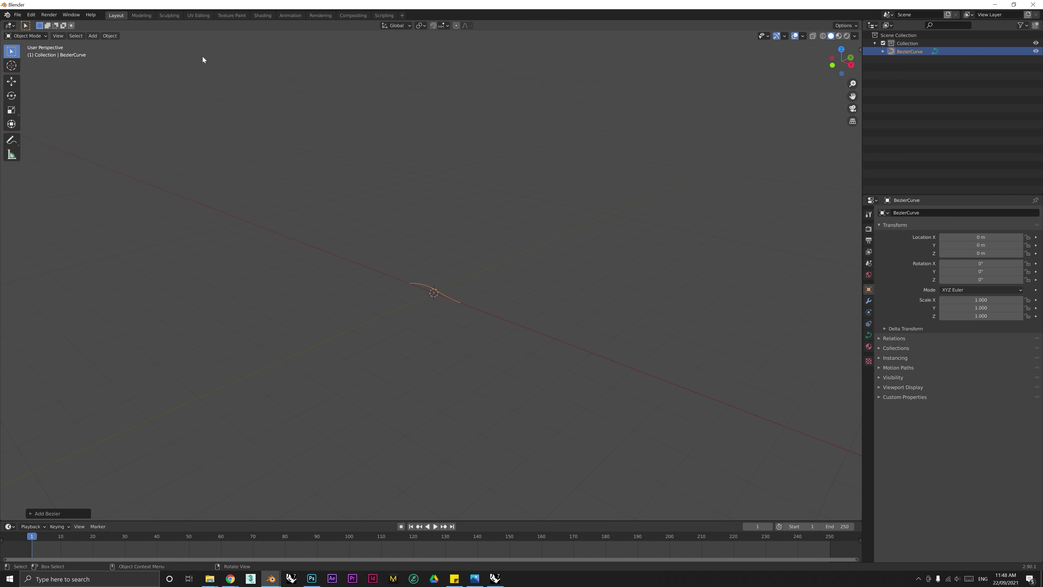
middle_drag(411, 317, 424, 327)
scroll(436, 290, up, 3)
click(841, 49)
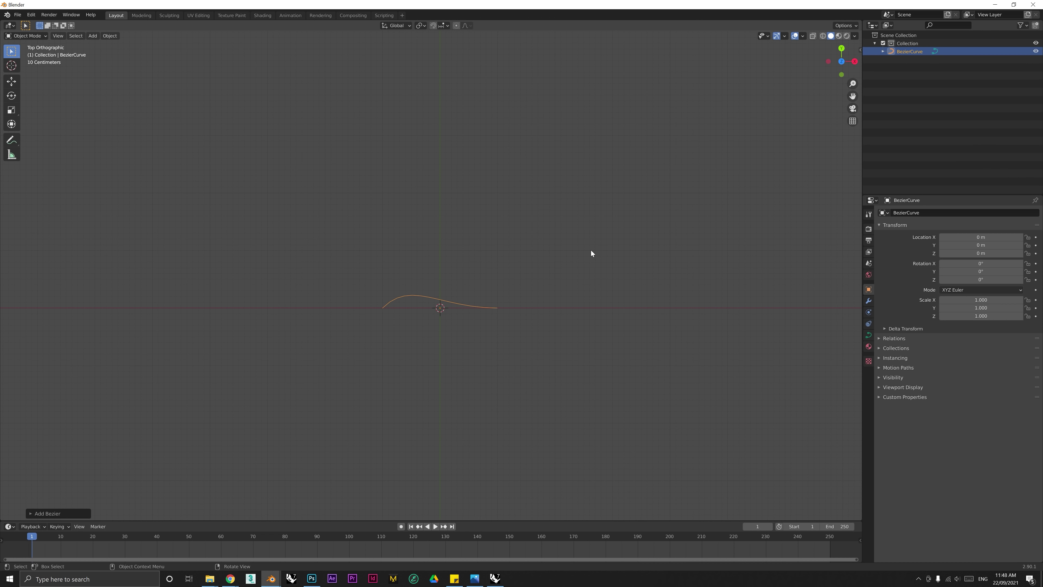
Step: Load Type 02_Scanb.png from the _RESOURCES folder as a reference image aligned to the top view
scroll(524, 307, up, 4)
shift+middle_drag(550, 367, 521, 312)
click(91, 35)
mouse_move(119, 134)
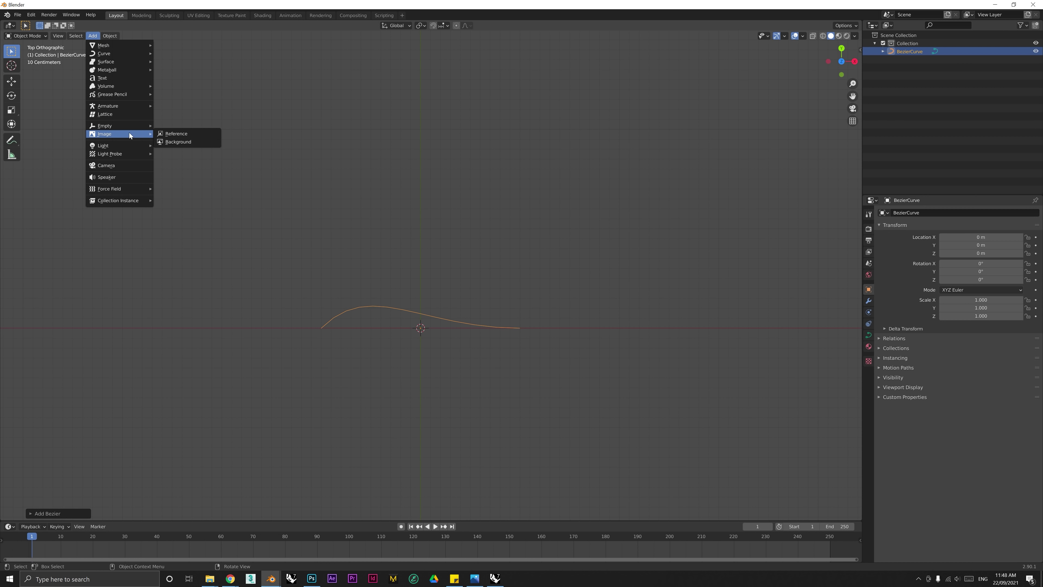
click(181, 135)
click(319, 343)
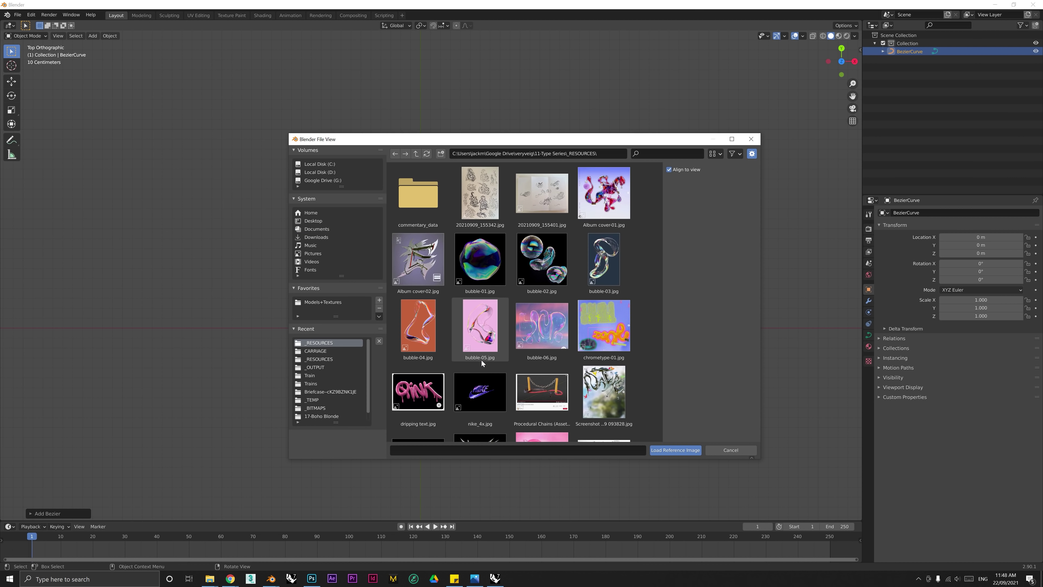
scroll(482, 360, down, 5)
click(529, 402)
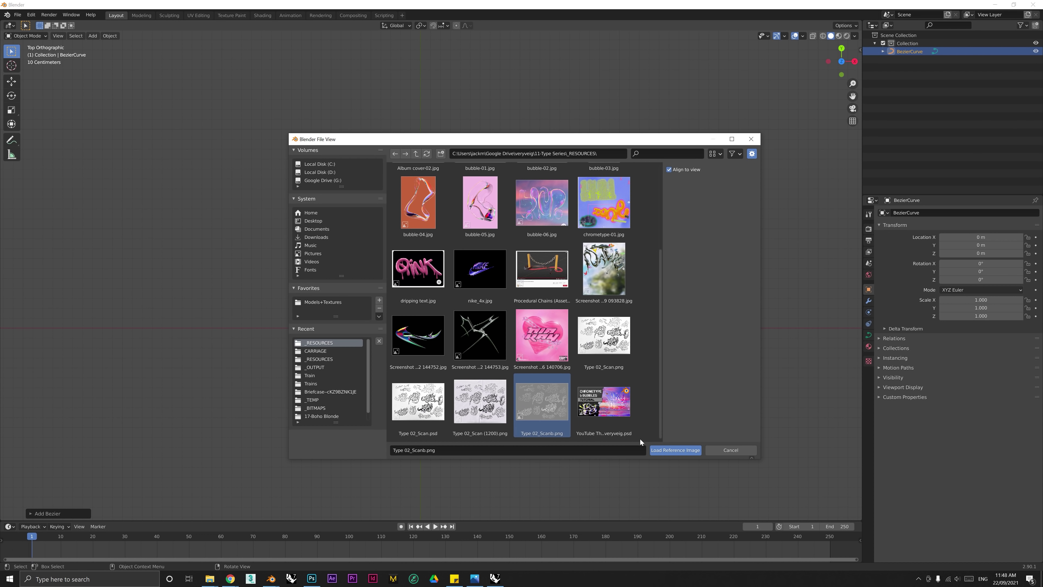
click(662, 450)
scroll(412, 305, down, 1)
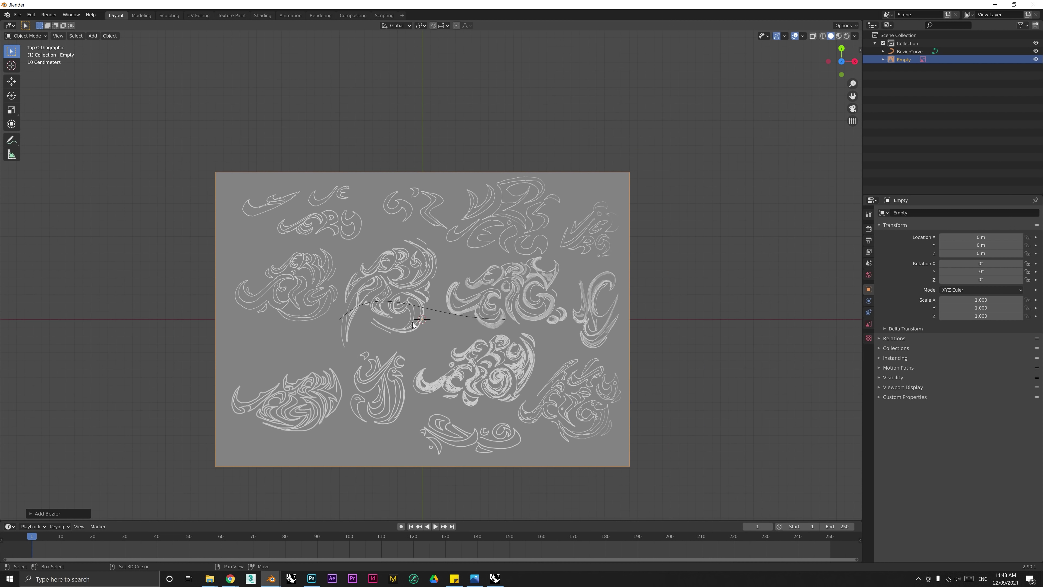
Step: Move the Bezier curve over the lettering sketch in the lower-left part of the reference image
shift+middle_drag(413, 337, 449, 312)
click(443, 281)
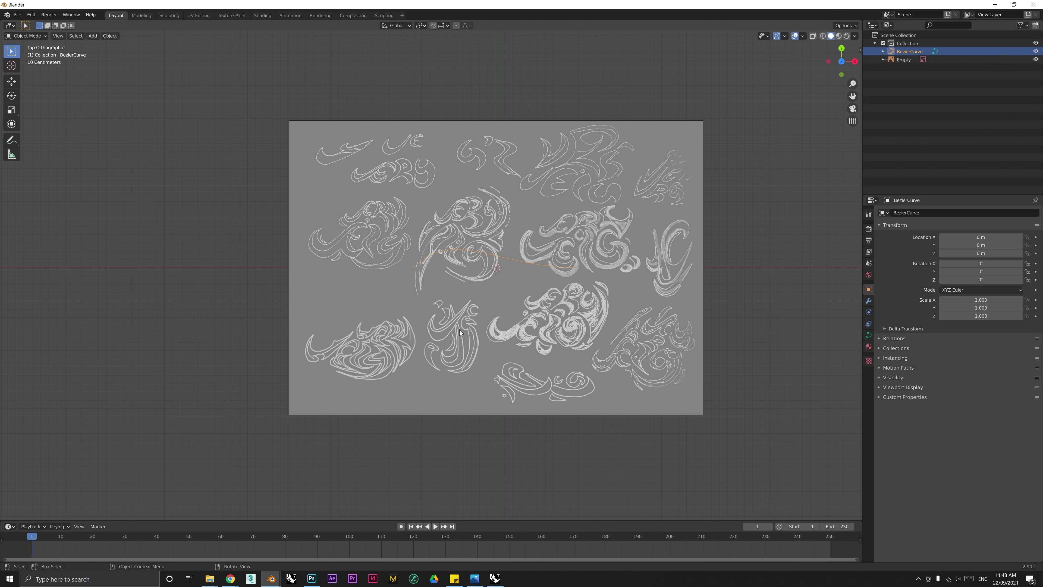
scroll(517, 279, up, 1)
key(g)
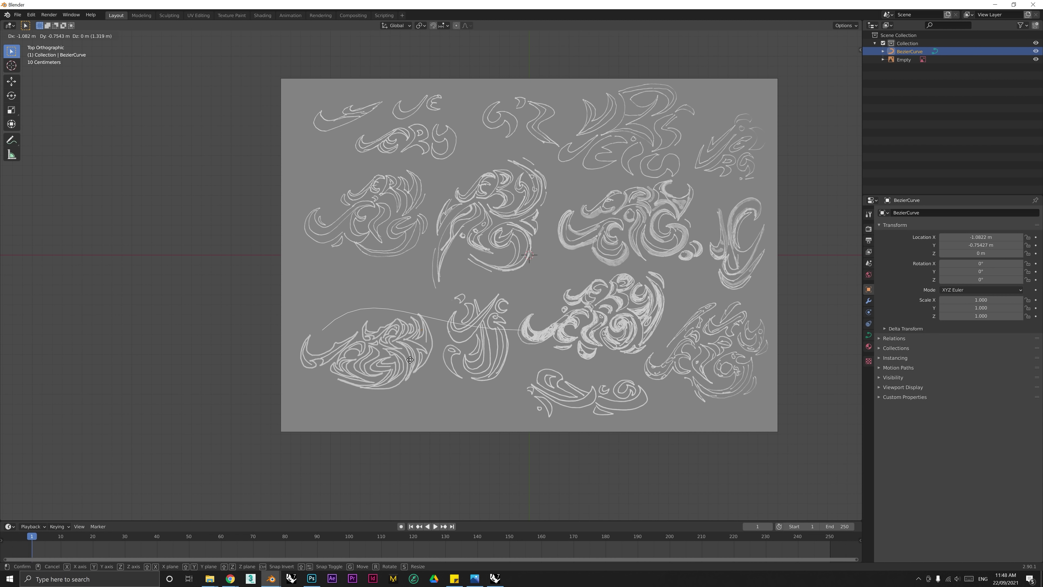
click(343, 392)
scroll(455, 333, up, 5)
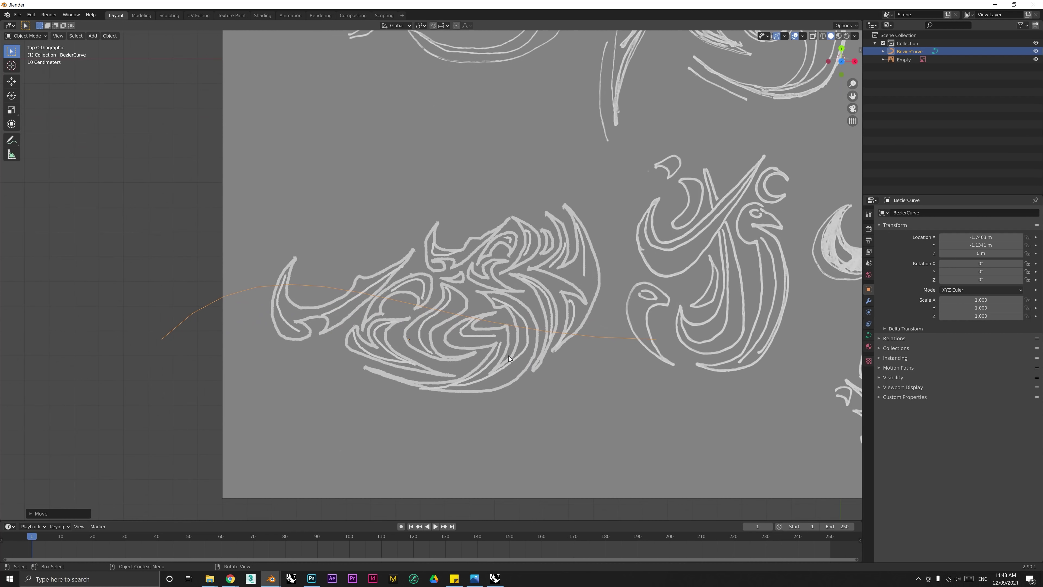
Step: In Edit Mode, move the curve's left control point to the sketch's left hook tip and rotate its handles to follow the outline
key(Tab)
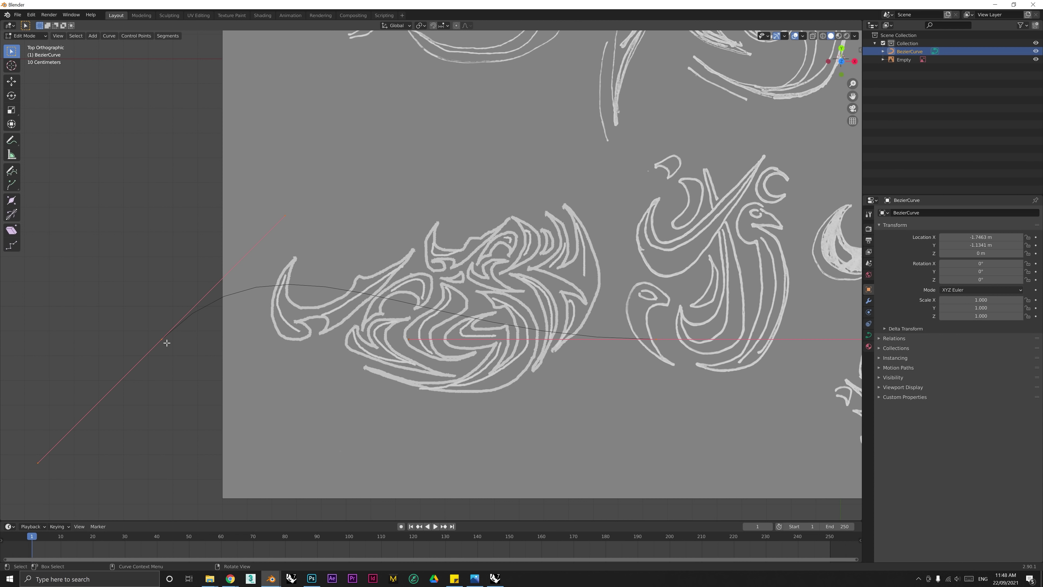
key(g)
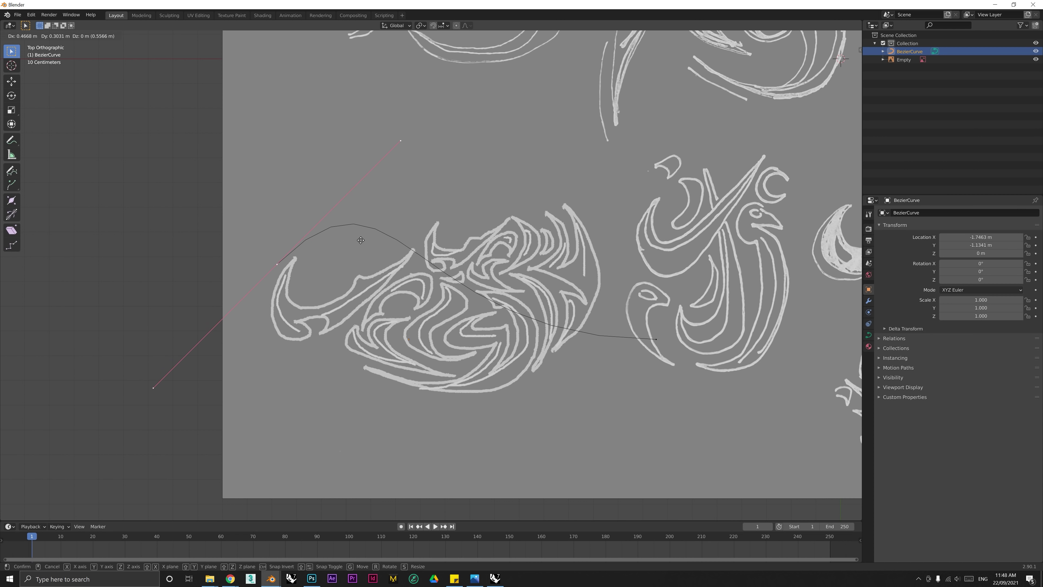
click(389, 256)
key(r)
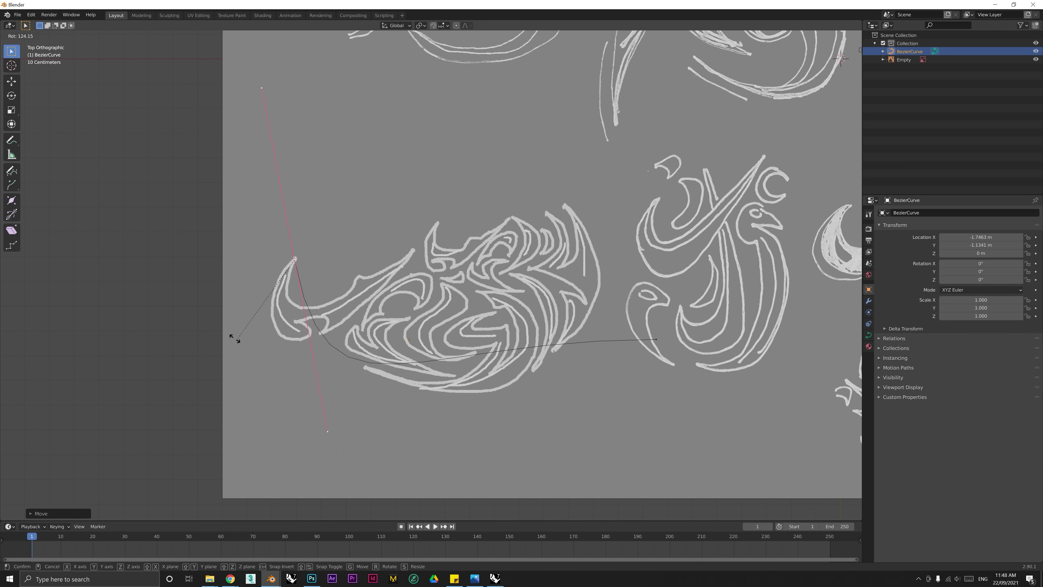
click(286, 250)
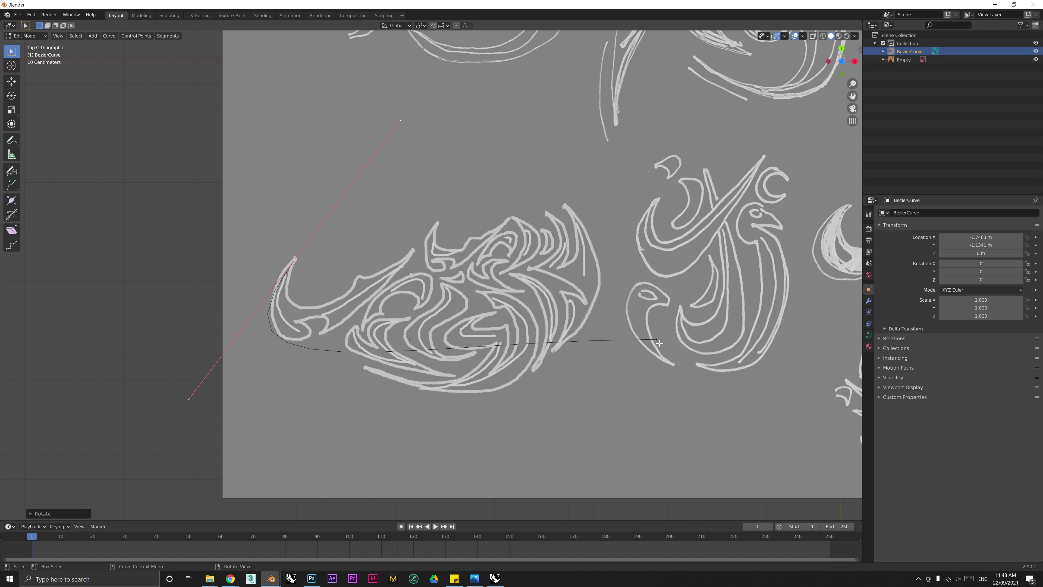
Step: Shrink the handles of the curve's right control point and move the point to the bottom of the hook outline
key(s)
click(335, 350)
scroll(279, 333, up, 3)
key(g)
click(394, 324)
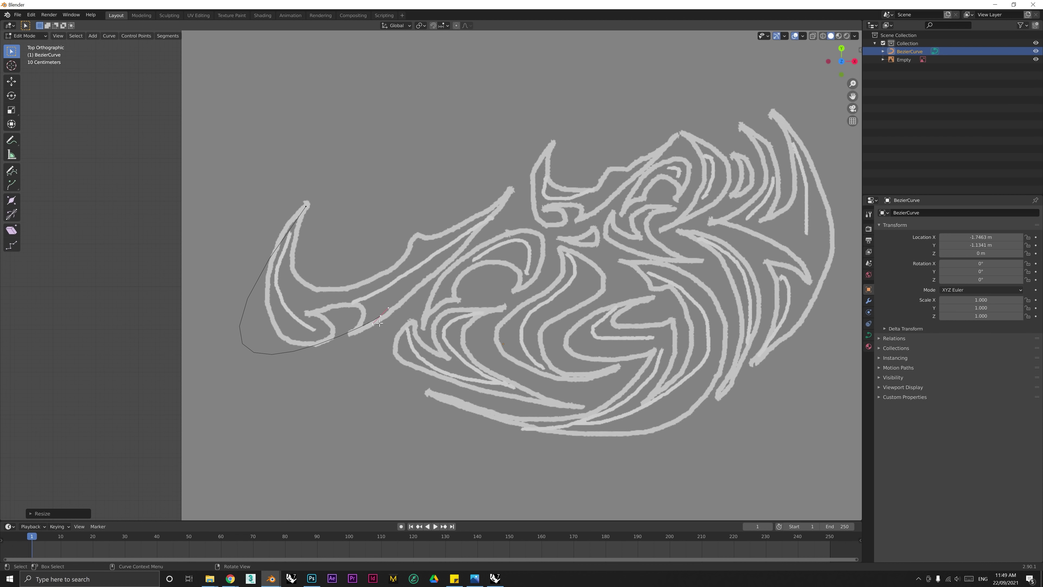
key(s)
click(399, 314)
Step: Extrude the curve to the inner tip of the hook's curl and rotate the new point to follow the sketch
key(e)
click(374, 283)
key(r)
click(271, 309)
Step: Scale the handles at the hook's upper tip and reposition the bottom point so the curve follows the hook's outer edge
click(306, 206)
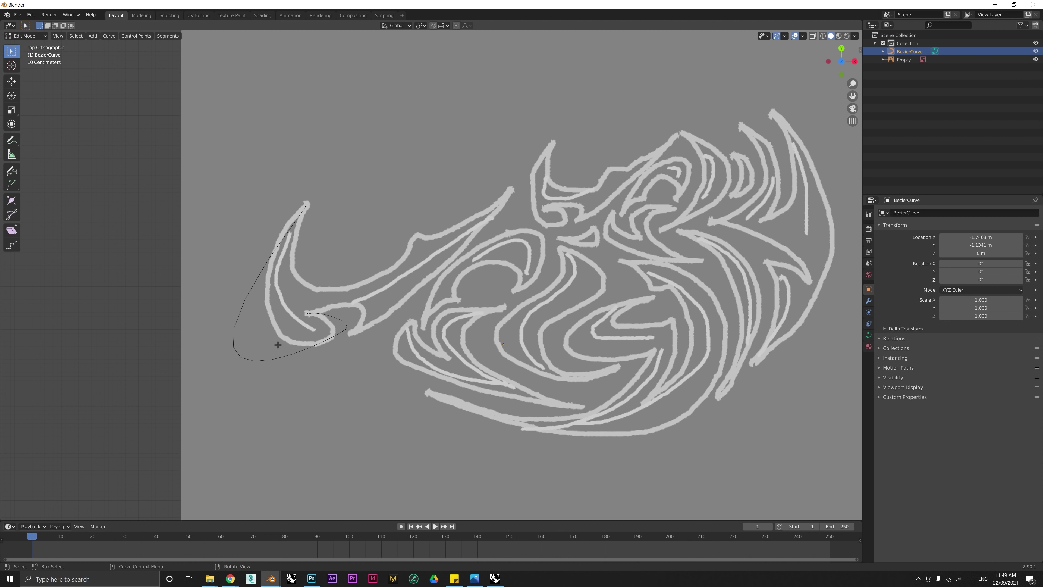
key(s)
click(345, 287)
click(348, 330)
key(g)
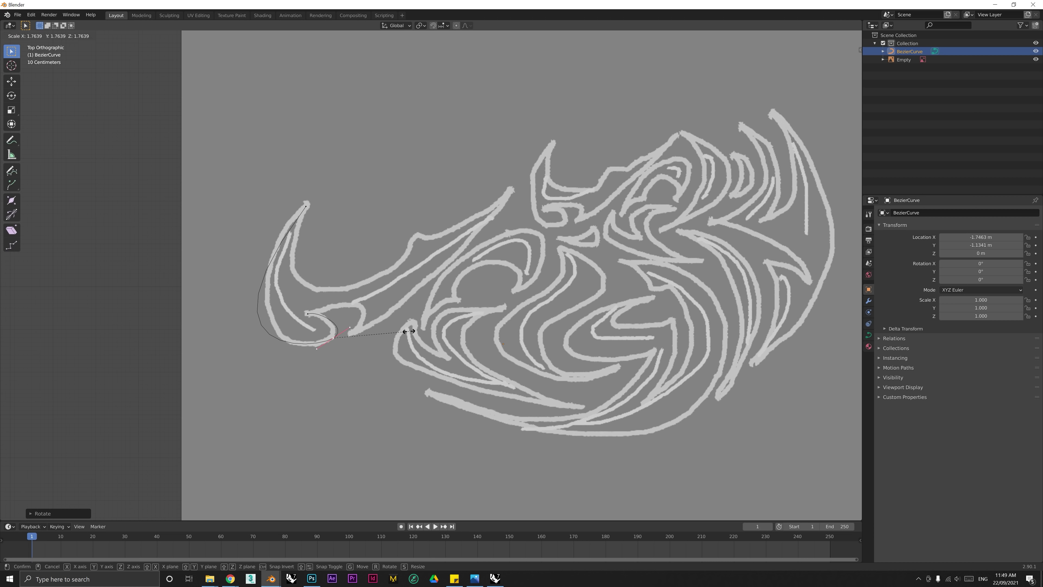
click(356, 348)
click(306, 206)
key(s)
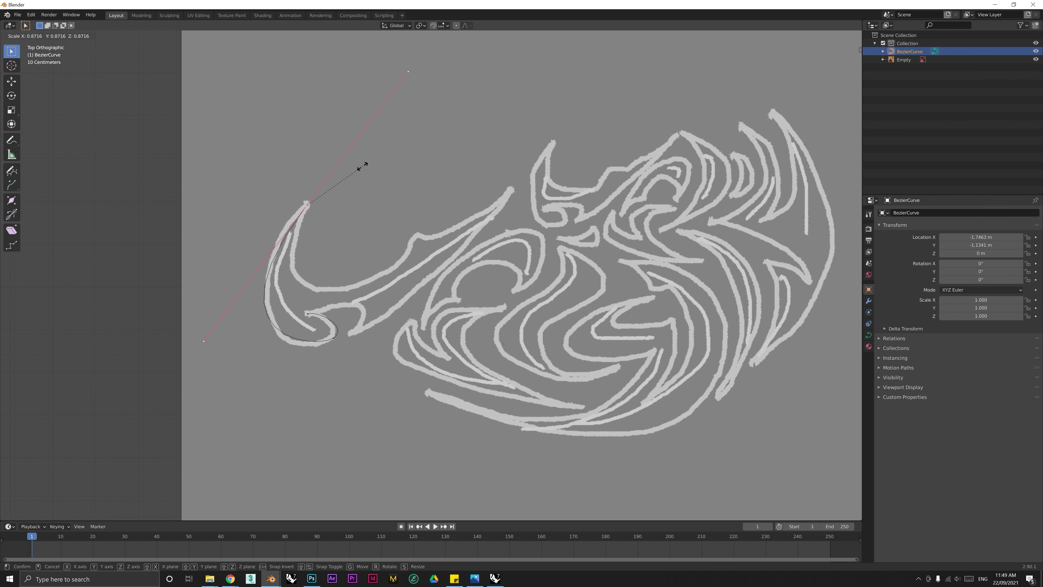
click(373, 168)
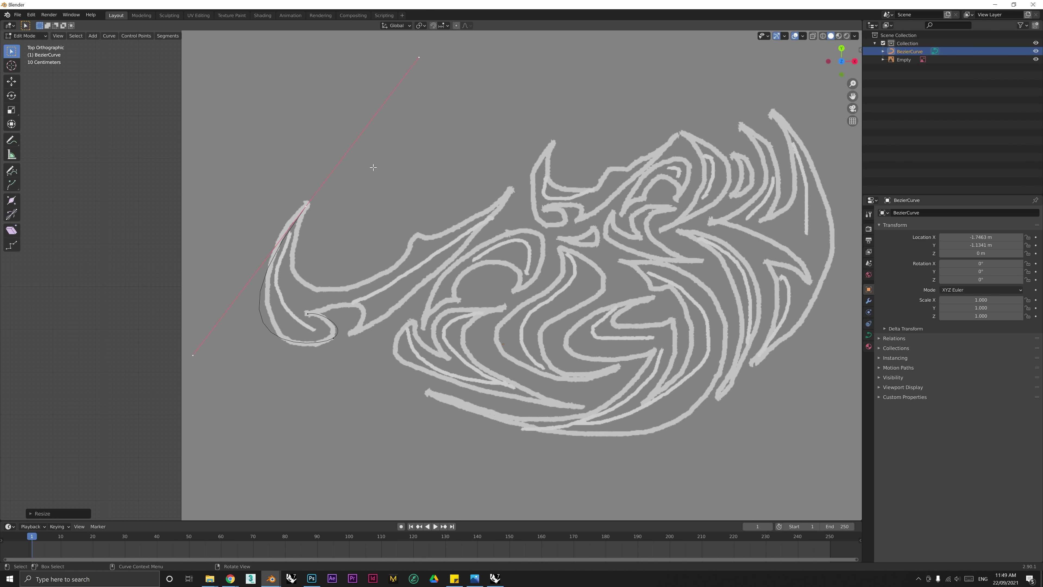
Step: Extend the curve around the notch beside the curl, up the lower edge to the stroke's far tip and back to the bump
key(g)
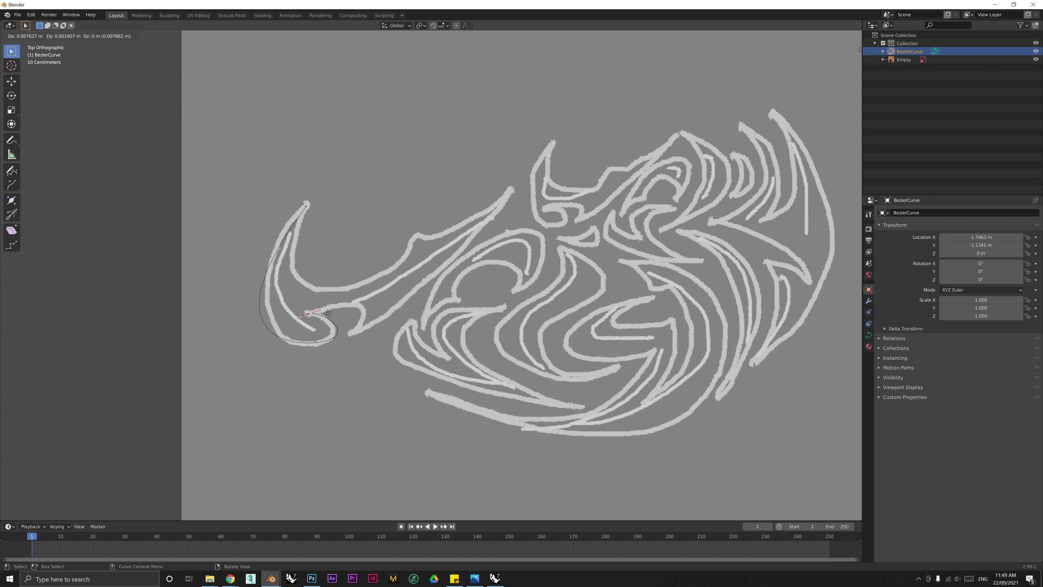
click(444, 278)
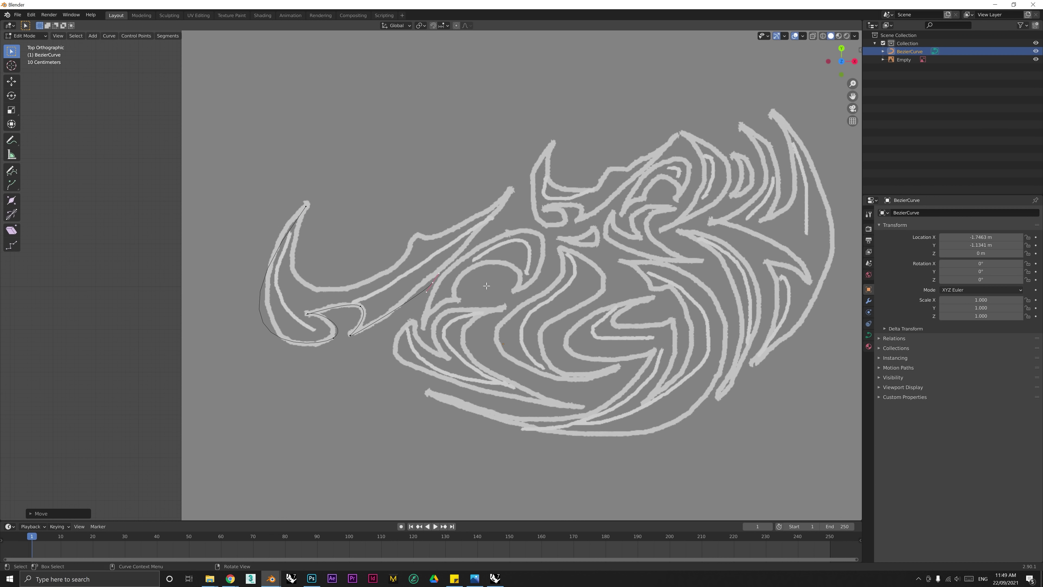
click(434, 287)
key(g)
click(450, 298)
scroll(415, 237, up, 3)
key(e)
click(436, 243)
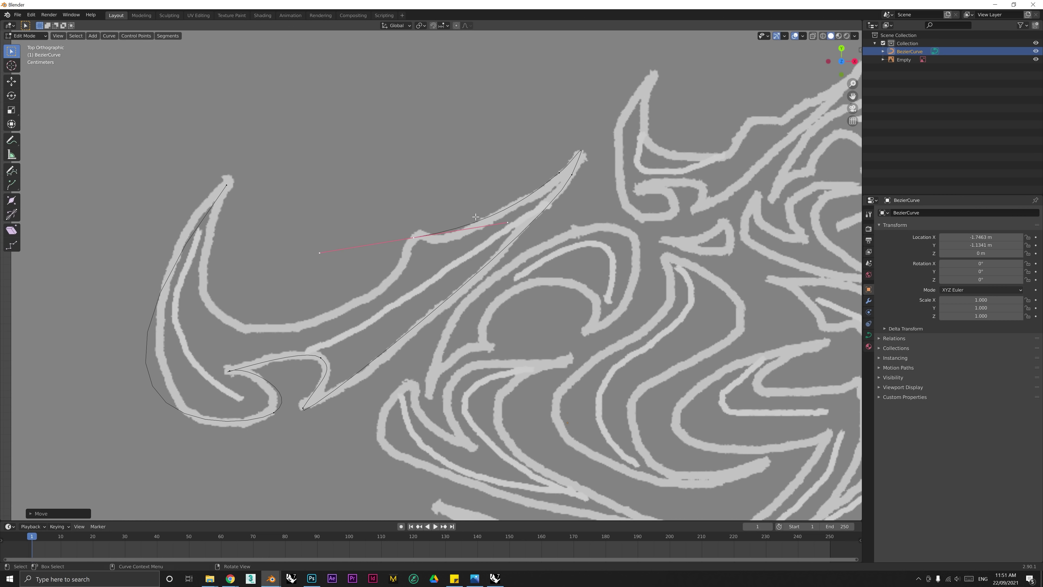
Step: Extrude the curve from the bump along the stroke's upper edge, around the inner bend and back to the hook tip
key(e)
click(405, 288)
key(e)
key(r)
click(291, 305)
shift+middle_drag(242, 279, 325, 282)
key(e)
key(r)
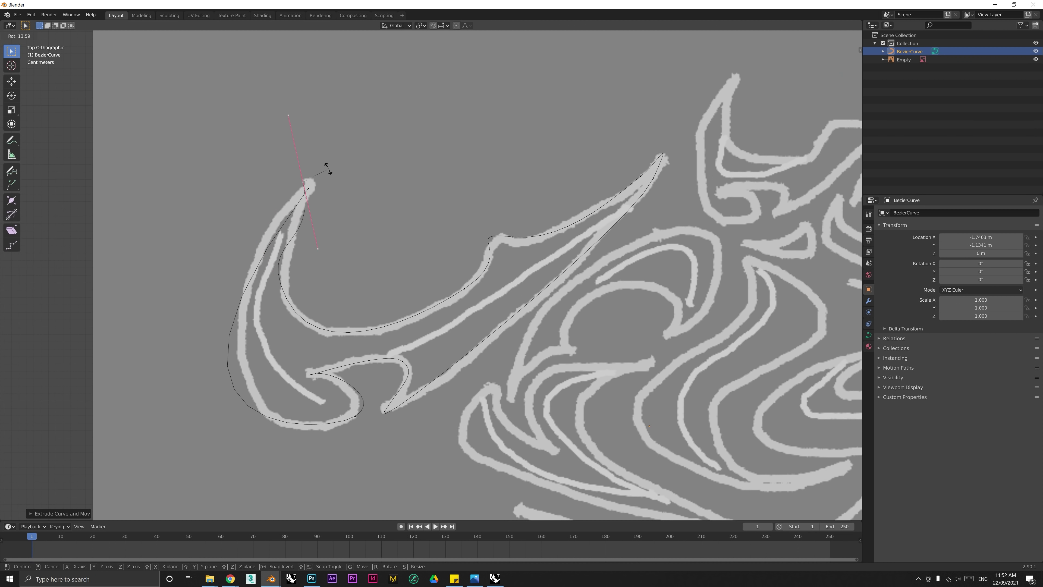
click(345, 193)
key(g)
click(308, 211)
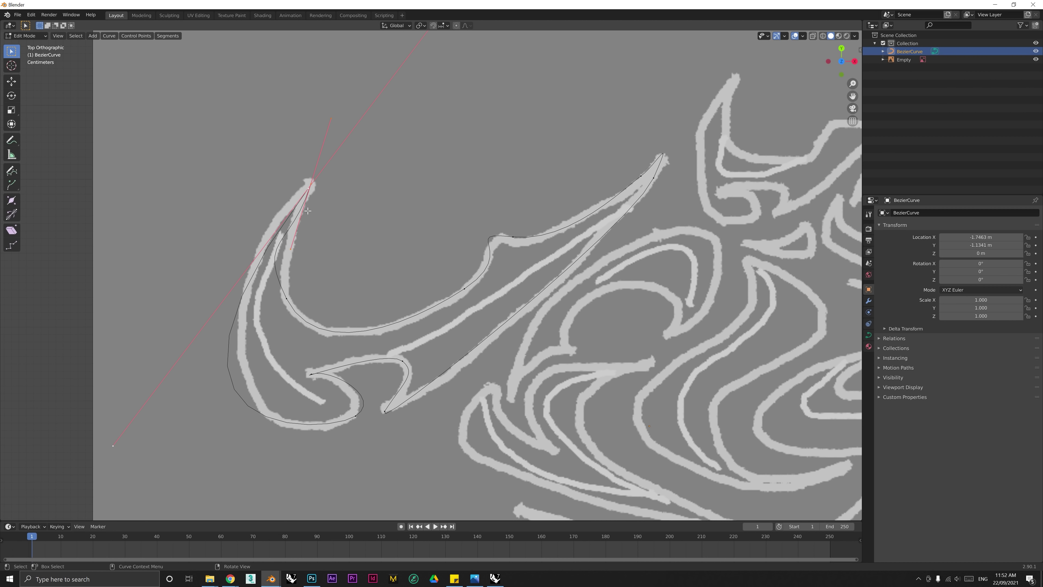
Step: Move, scale and rotate the control points near the hook tip to match the hook's two edges
key(g)
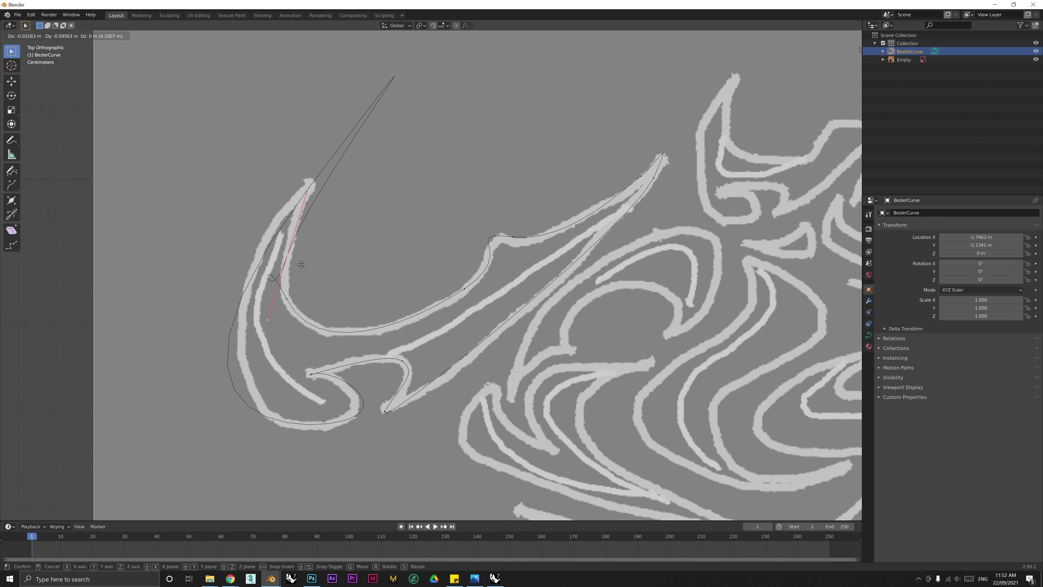
click(300, 263)
click(304, 267)
key(g)
click(293, 212)
key(s)
click(328, 306)
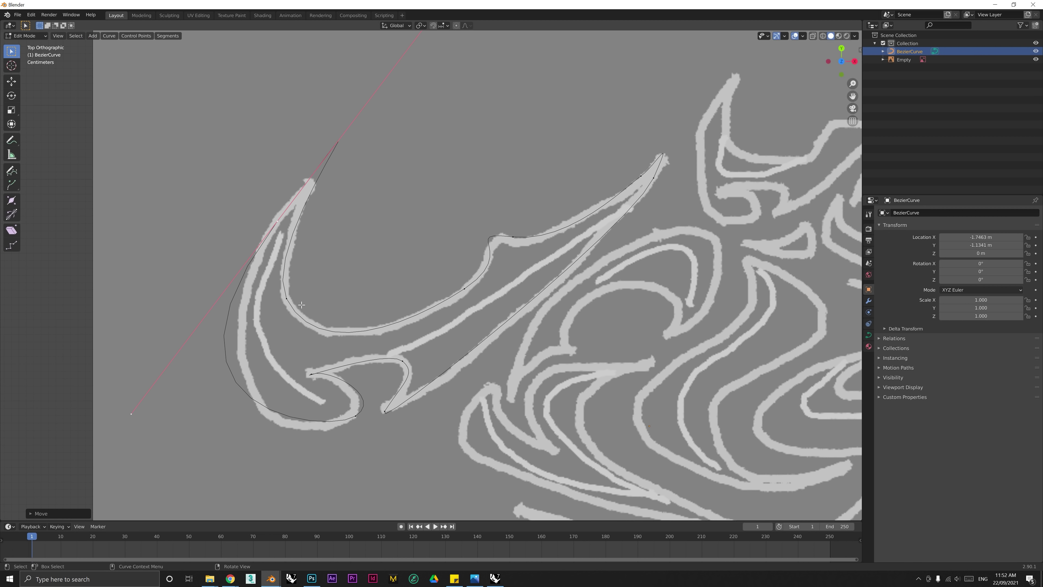
key(r)
click(337, 264)
Step: Move and scale the control point at the hook's inner bend and refine the curve along the stroke's edge
click(289, 299)
key(g)
click(292, 302)
key(s)
click(304, 317)
key(g)
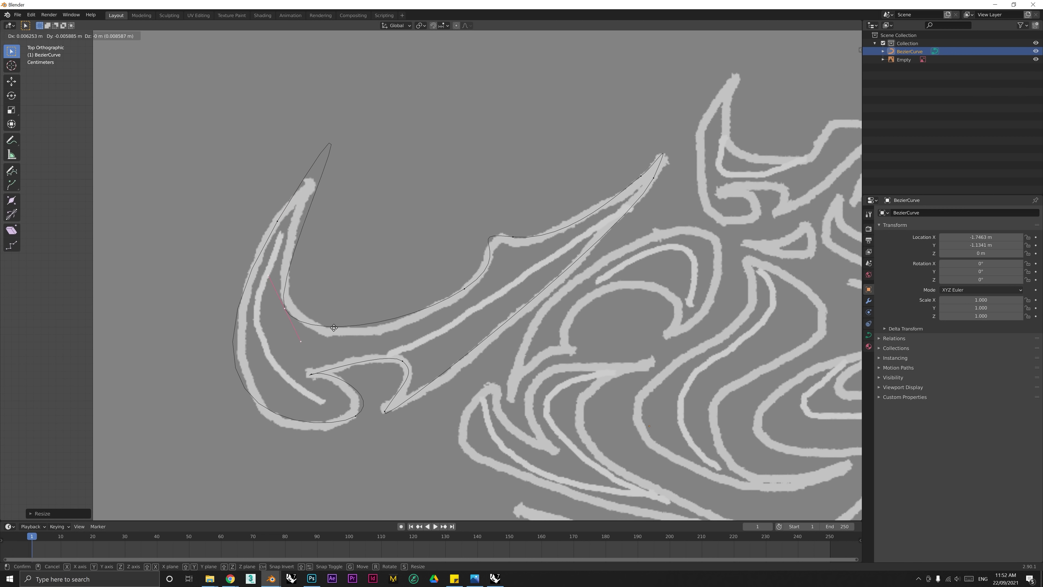
click(298, 314)
click(458, 300)
key(g)
click(451, 309)
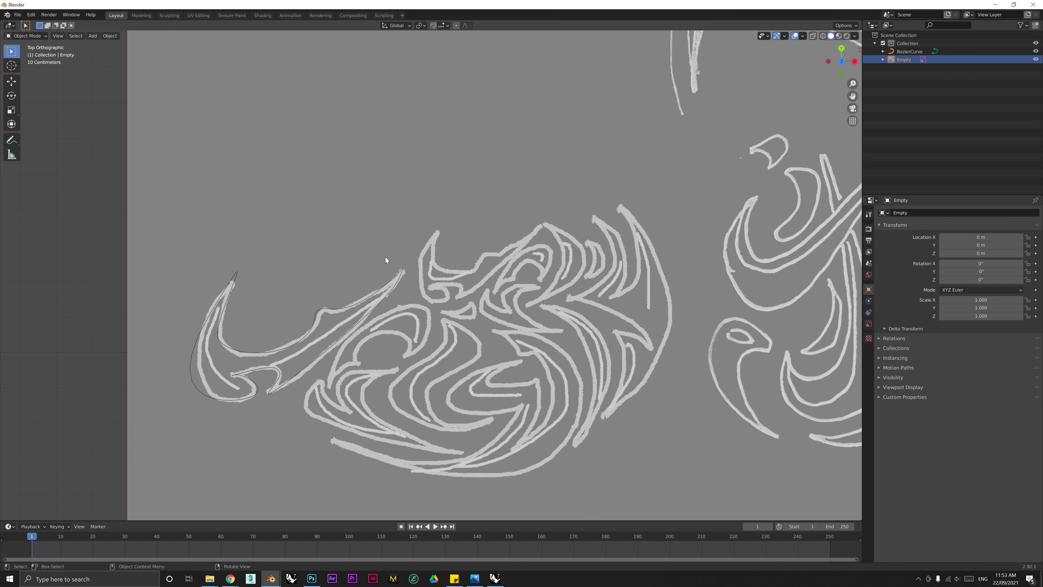
Step: Add a second Bezier curve in Object Mode and move it over the same lettering sketch
click(321, 309)
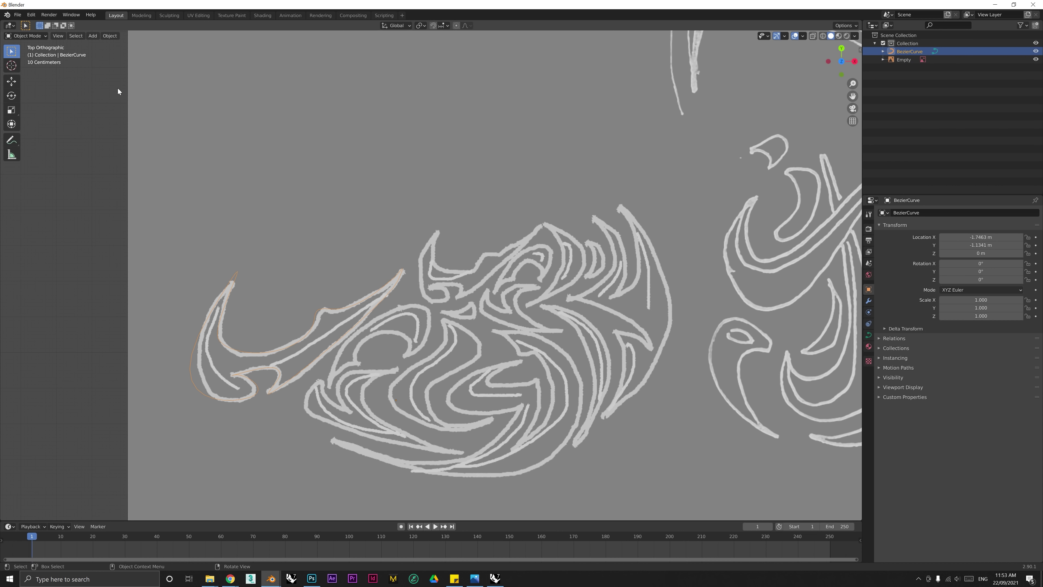
click(92, 36)
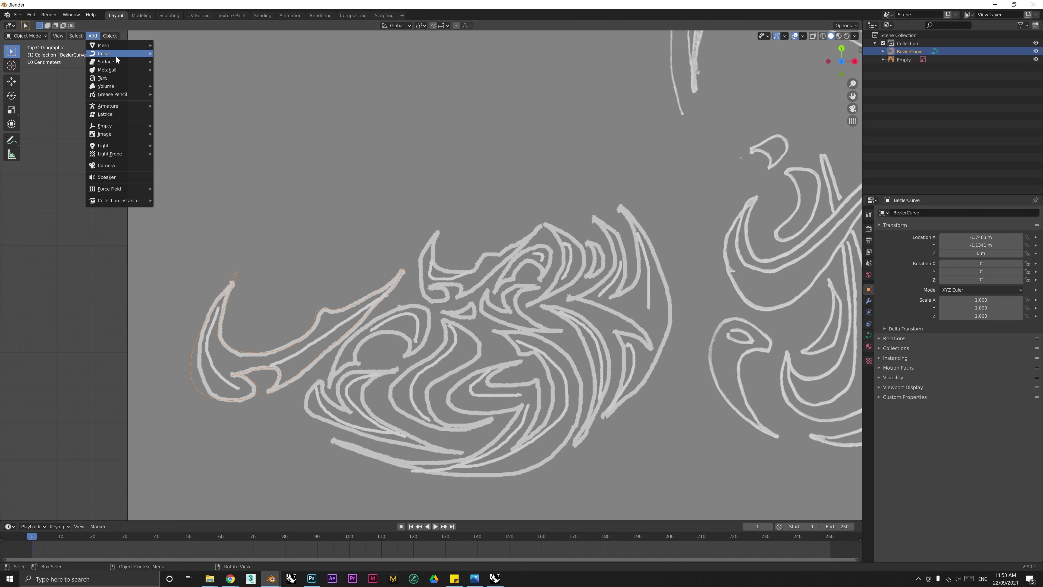
mouse_move(115, 56)
click(194, 51)
scroll(488, 252, down, 5)
shift+middle_drag(587, 238, 490, 287)
key(s)
click(359, 395)
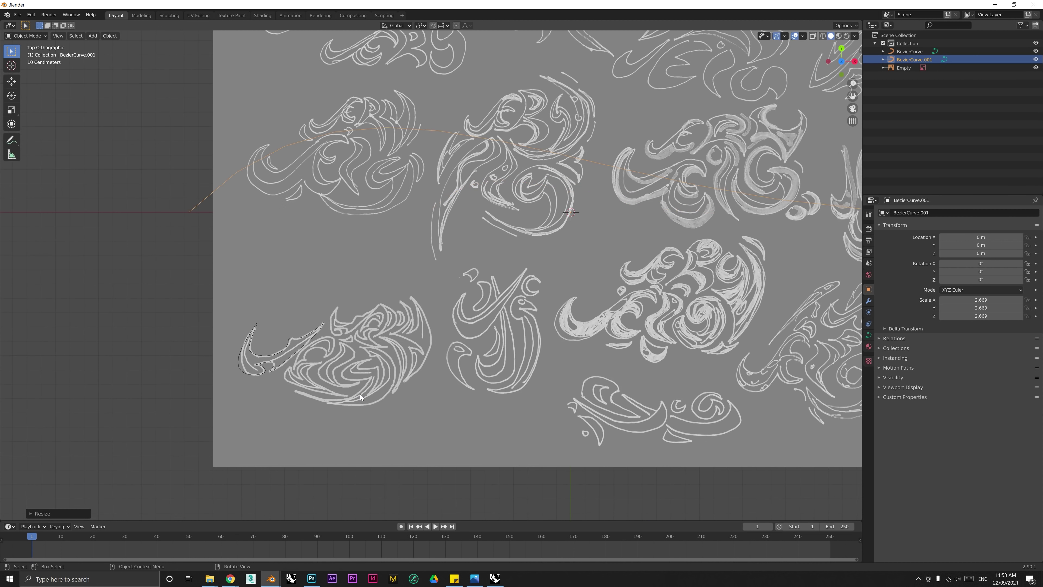
key(g)
click(362, 411)
Step: Scale the second curve down to 0.189, rotate it 37.1° and place it over the round shape beside the hook stroke
scroll(361, 411, up, 4)
key(s)
click(394, 287)
key(r)
click(438, 266)
key(g)
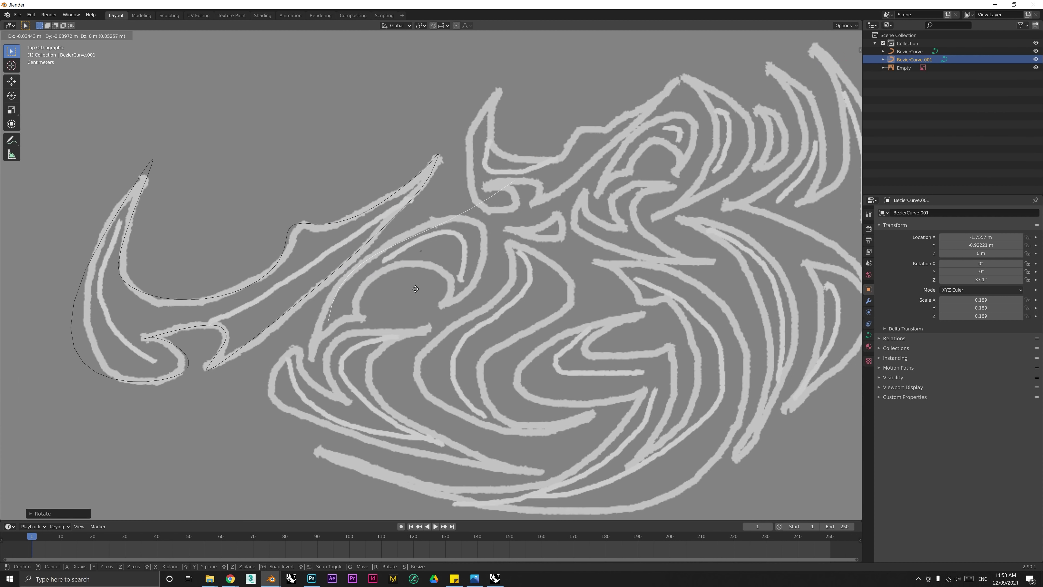
click(397, 312)
Step: In Edit Mode, shape the second curve over the round shape's outer arc and extrude it to the arc's right-hand tip
key(Tab)
click(496, 205)
key(g)
key(r)
key(s)
click(511, 286)
key(e)
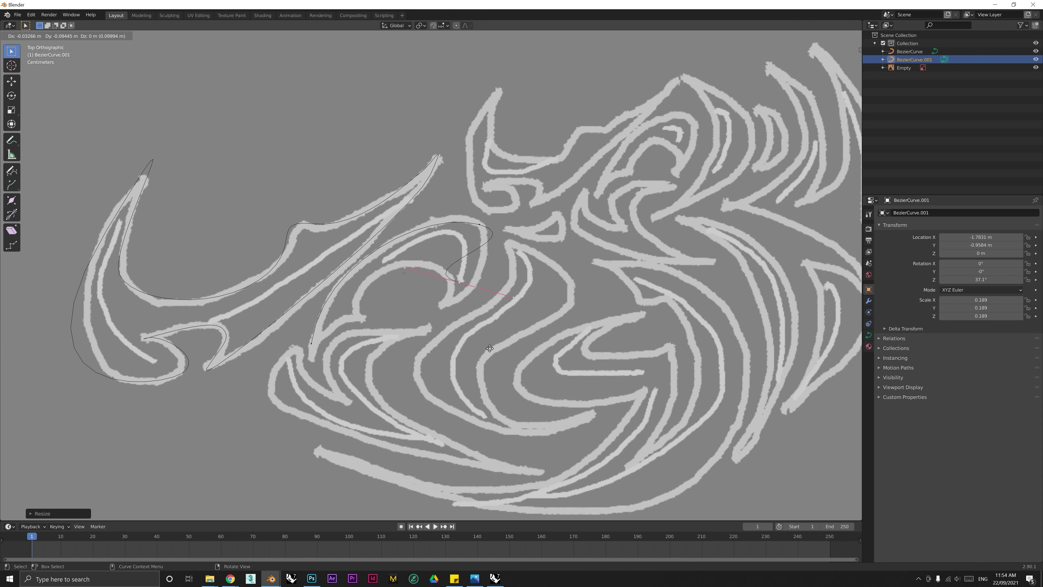
click(431, 308)
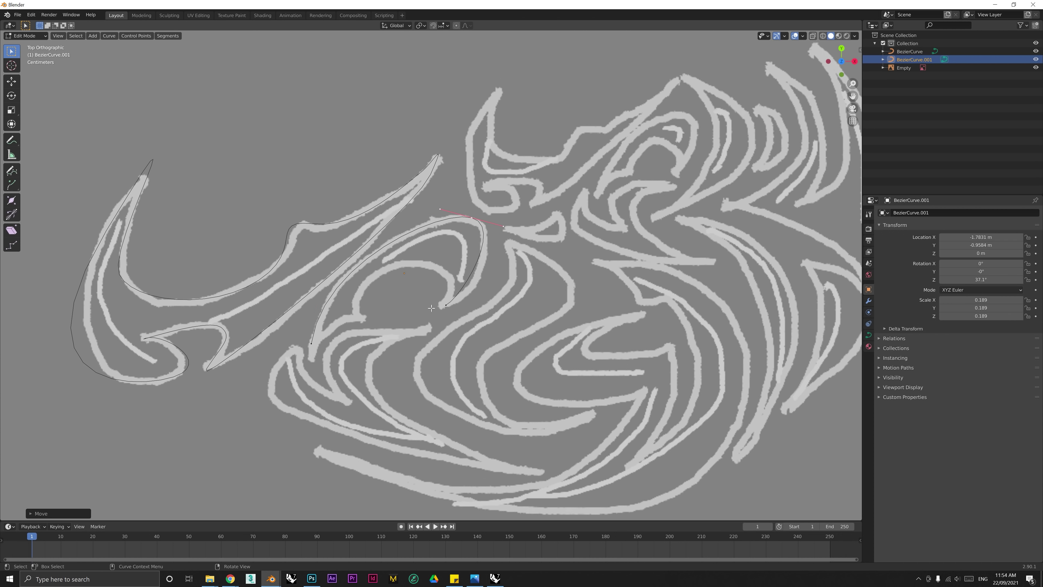
Step: Extrude the curve from the round shape's lower-left tip to the inner notch and rotate the new point's handles
click(314, 358)
key(e)
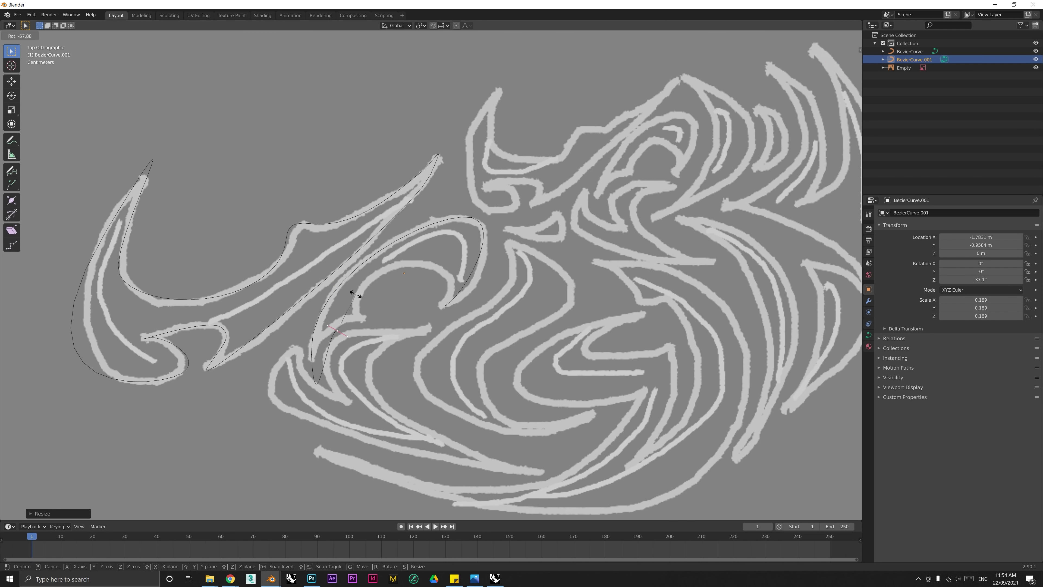
click(401, 306)
key(r)
click(381, 320)
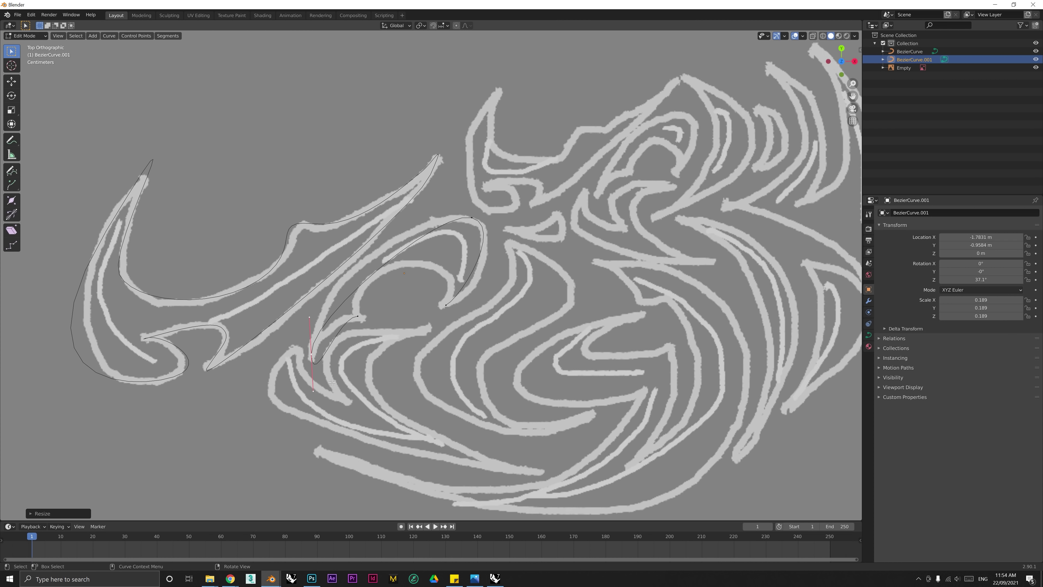
Step: Move, scale and rotate the control point at the top of the round shape's outer arc
click(497, 221)
key(g)
click(479, 219)
key(s)
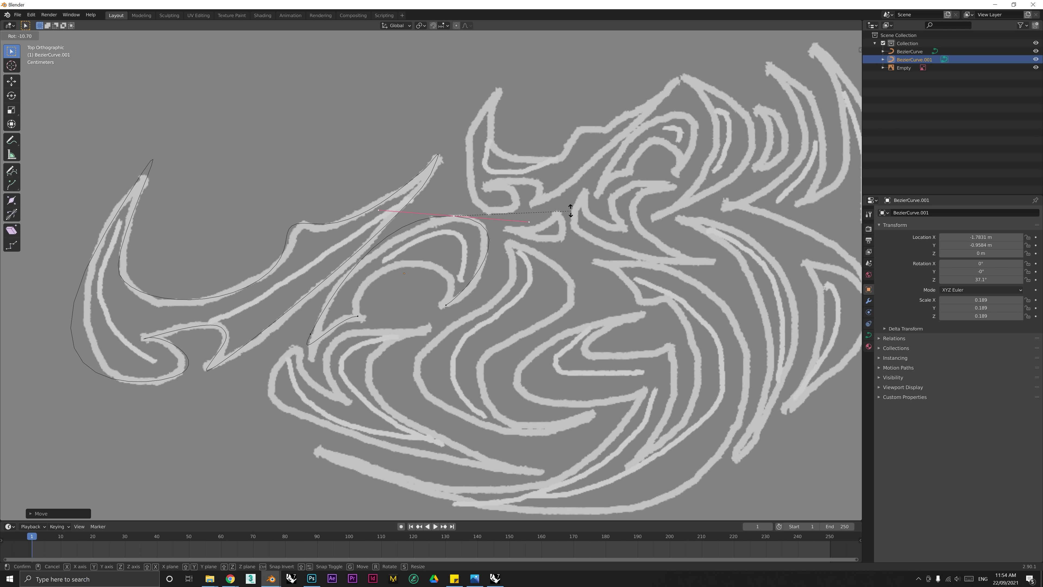
click(572, 209)
Step: Extrude and rotate points from the notch along the round shape's inner arc to its right-hand end
click(374, 315)
key(e)
click(382, 284)
key(r)
click(364, 266)
key(e)
click(400, 242)
key(r)
click(448, 272)
key(g)
click(468, 268)
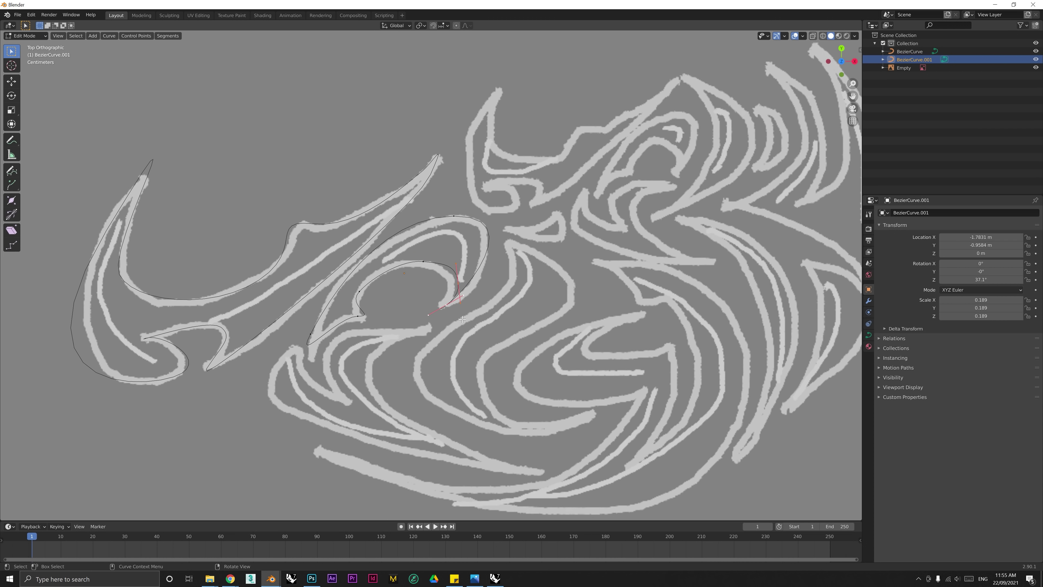
Step: Duplicate the traced hook stroke, scale it down and fit it over the smaller hook stroke in the upper part of the sketch
key(Tab)
click(388, 222)
shift+middle_drag(328, 296, 282, 349)
key(shift+d)
click(575, 228)
key(s)
click(592, 268)
key(s)
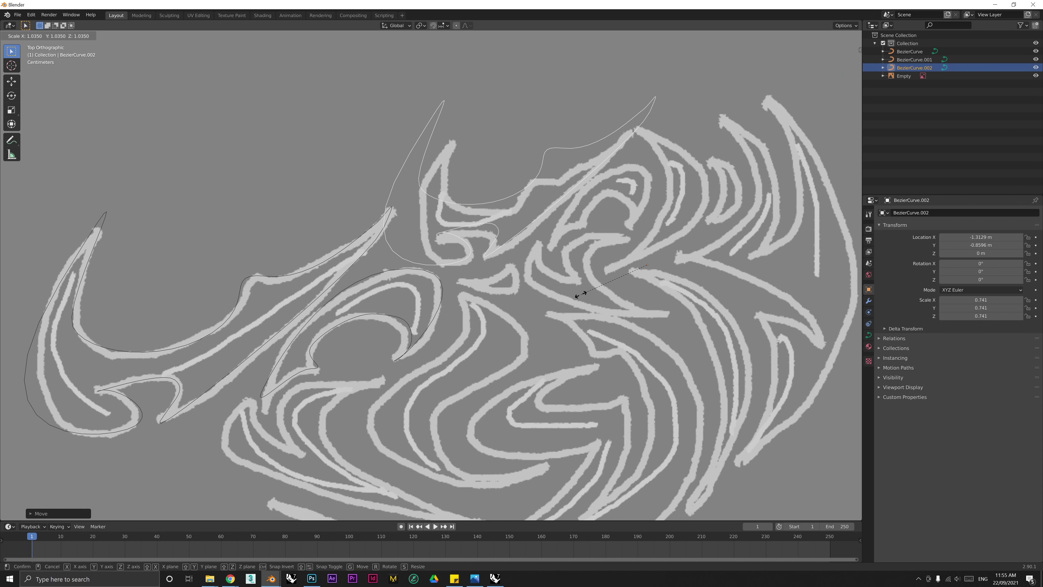
click(592, 289)
key(g)
click(572, 290)
Step: Duplicate the traced round shape and scale it over the matching smaller shape in the upper part of the sketch
shift+middle_drag(569, 289, 544, 252)
click(386, 285)
click(386, 287)
key(shift+d)
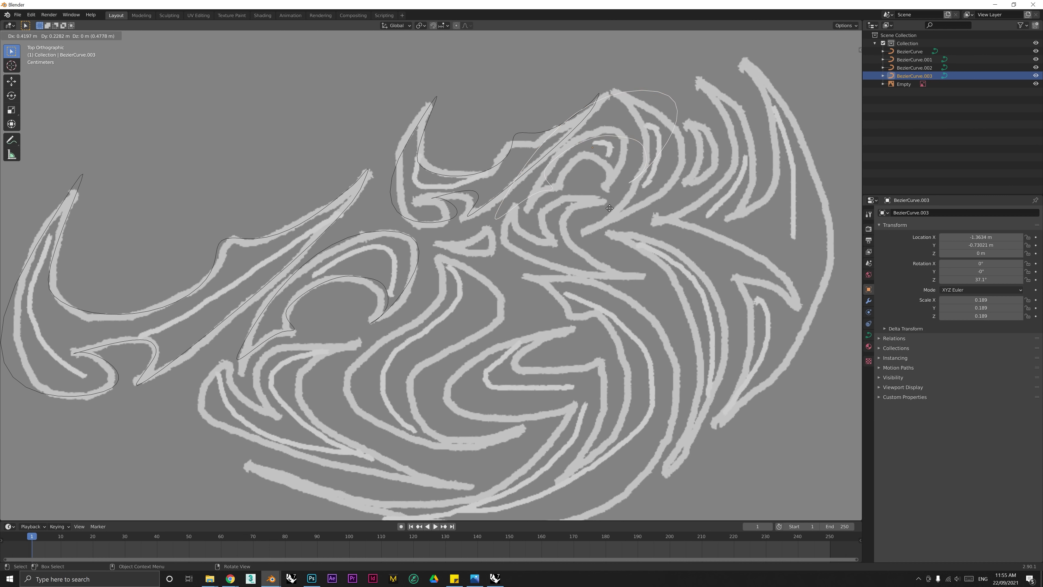
click(610, 208)
key(s)
click(628, 246)
Step: Add another Bezier curve, scale it to 0.092 and place it over the crescent shape below the traced round shape
click(92, 36)
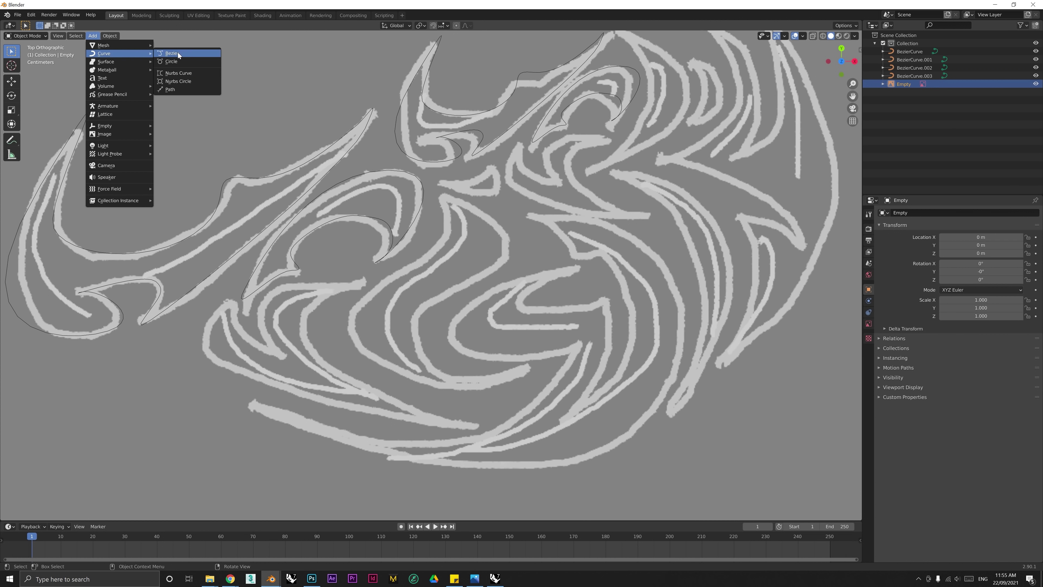
click(173, 65)
scroll(432, 346, down, 5)
key(g)
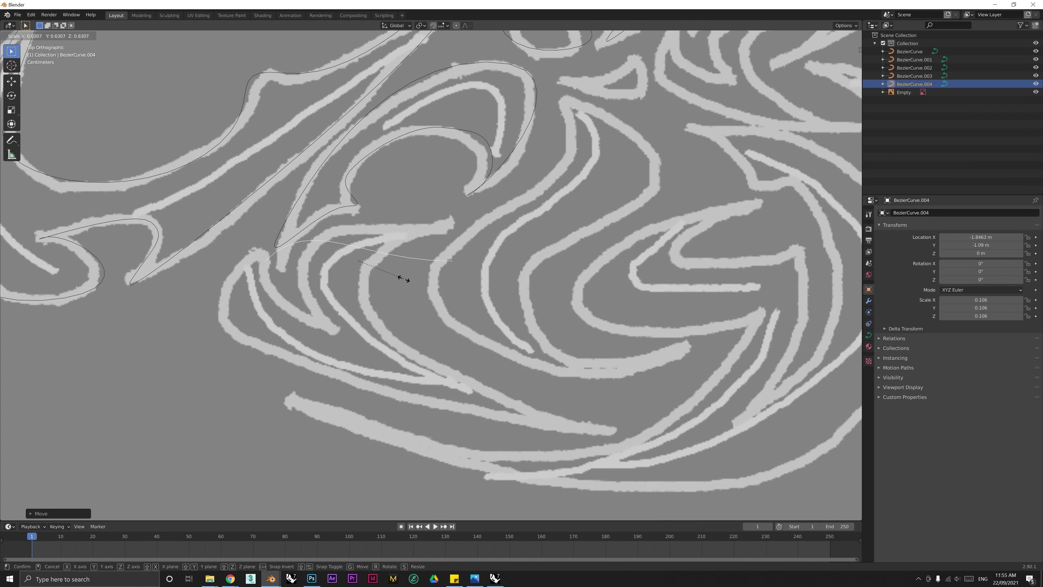
drag(411, 256, 442, 262)
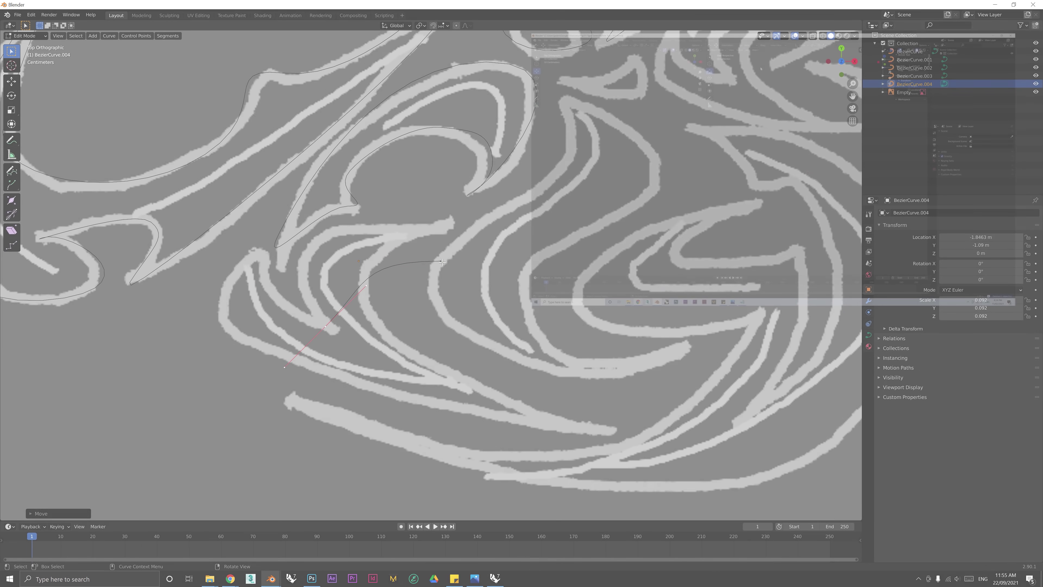
Step: Move the new curve's right control point onto the crescent's upper stroke
click(442, 262)
key(g)
click(452, 227)
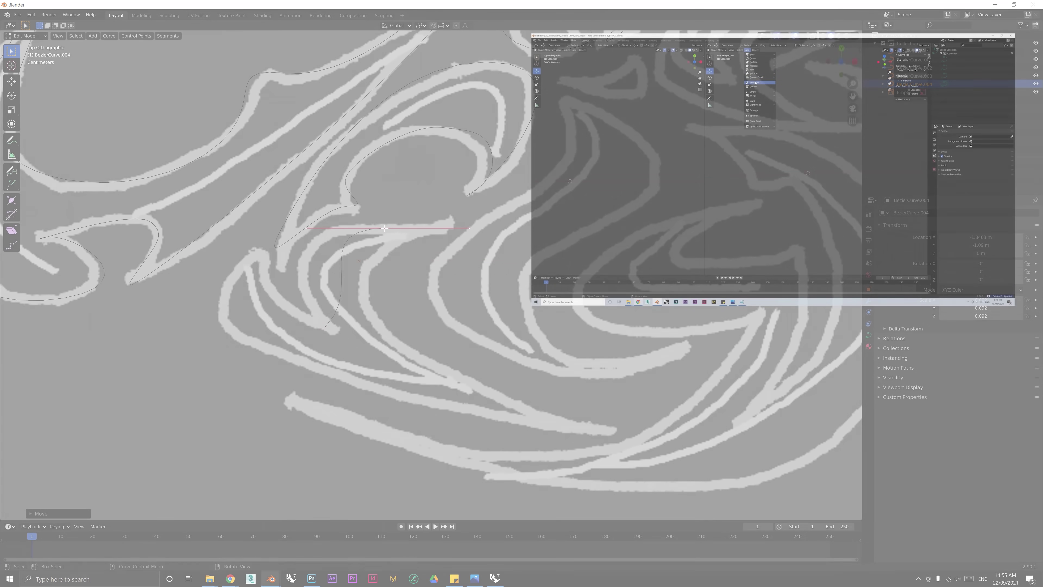
key(g)
click(485, 224)
Step: Enter the text "very" with "veig" on a second line in the text object
text(gvery)
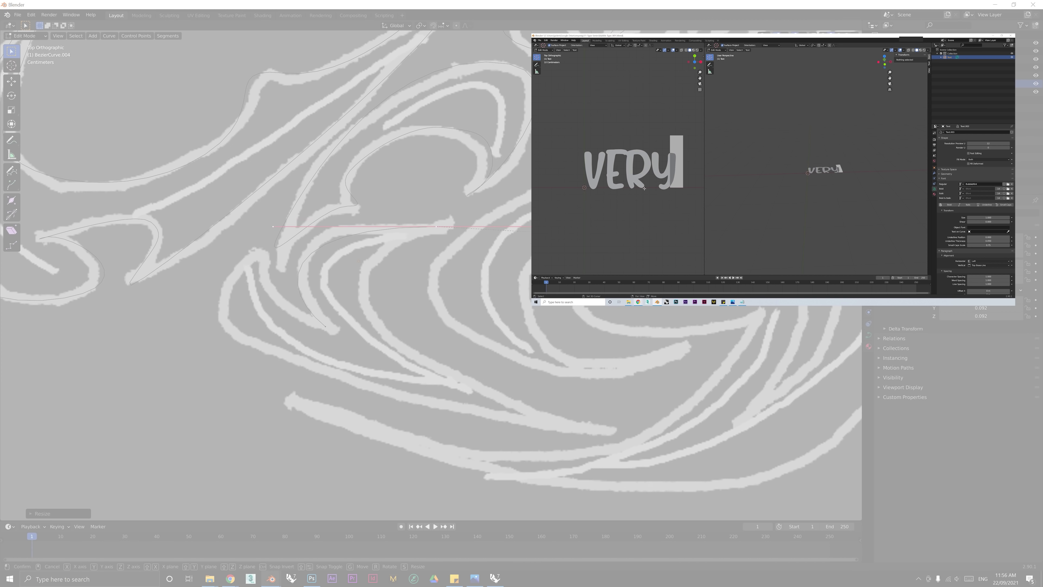
key(Return)
text(veig)
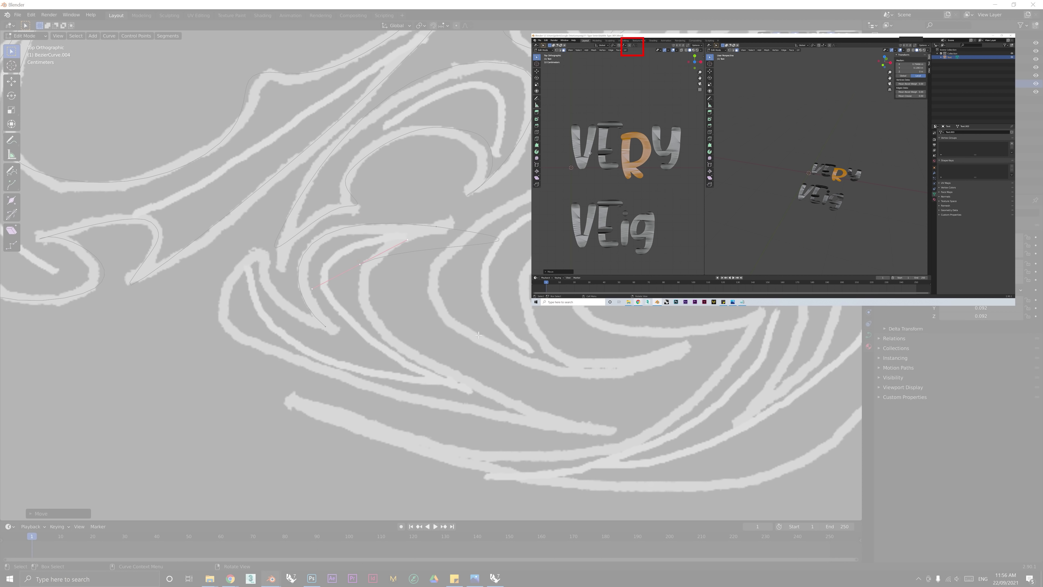
Step: Scale and reposition the control point on the crescent's upper stroke
click(436, 226)
key(s)
click(449, 232)
key(g)
Step: Try moving part of the VERY lettering with the Move tool and proportional editing at an enlarged influence area
key(g)
click(653, 139)
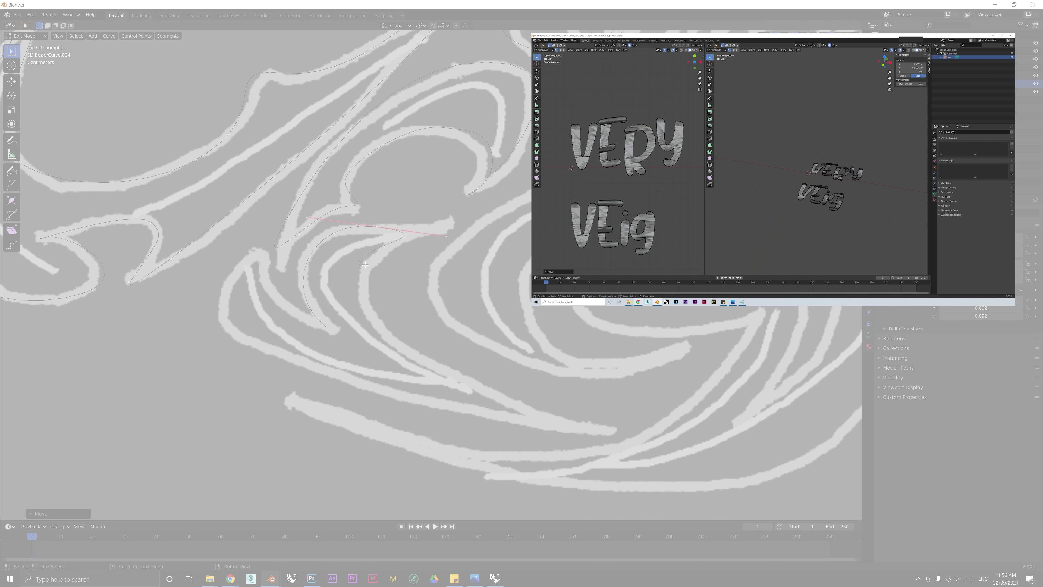
key(ctrl+z)
click(537, 72)
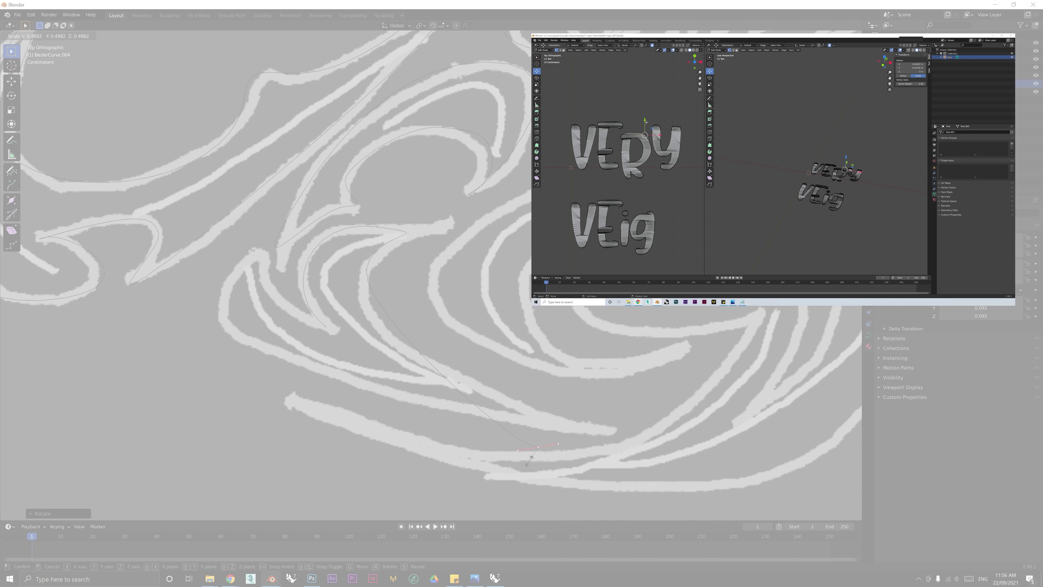
key(ctrl+z)
drag(645, 134, 684, 121)
key(g)
scroll(646, 137, up, 20)
click(677, 128)
shift+middle_drag(673, 136, 667, 123)
Step: Select all linked faces of the letter V in VERY, rotate the letter and scale it up
key(3)
key(l)
key(r)
click(581, 116)
key(s)
click(585, 109)
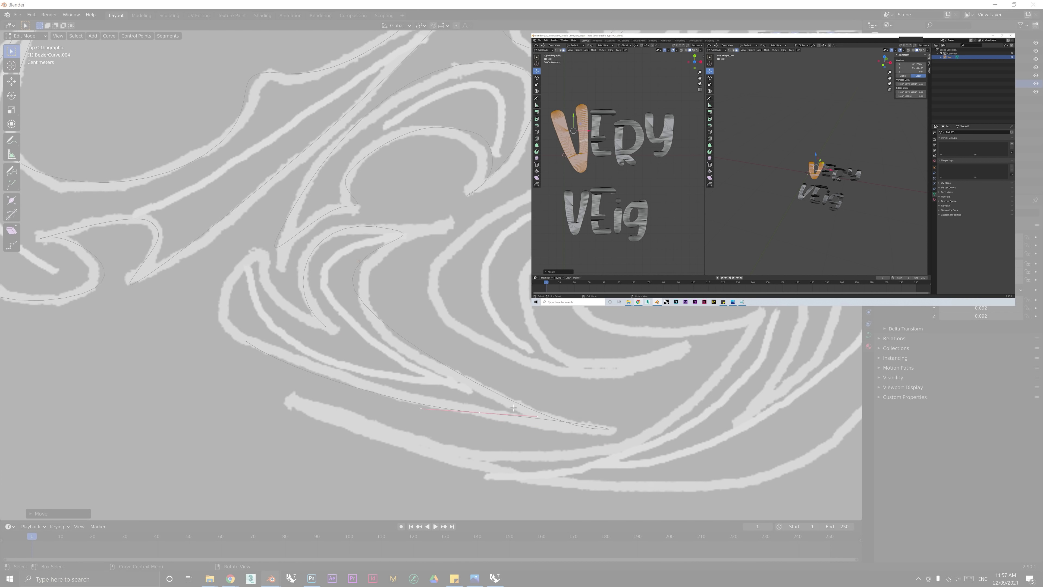
Step: Move the letter V upward in VERY and select all linked faces of the letter E to adjust its placement
drag(573, 116, 573, 104)
click(599, 123)
key(ctrl+l)
shift+middle_drag(604, 120, 615, 131)
mouse_move(612, 129)
mouse_down()
mouse_move(610, 112)
mouse_move(610, 126)
mouse_up()
scroll(628, 169, up, 3)
click(635, 180)
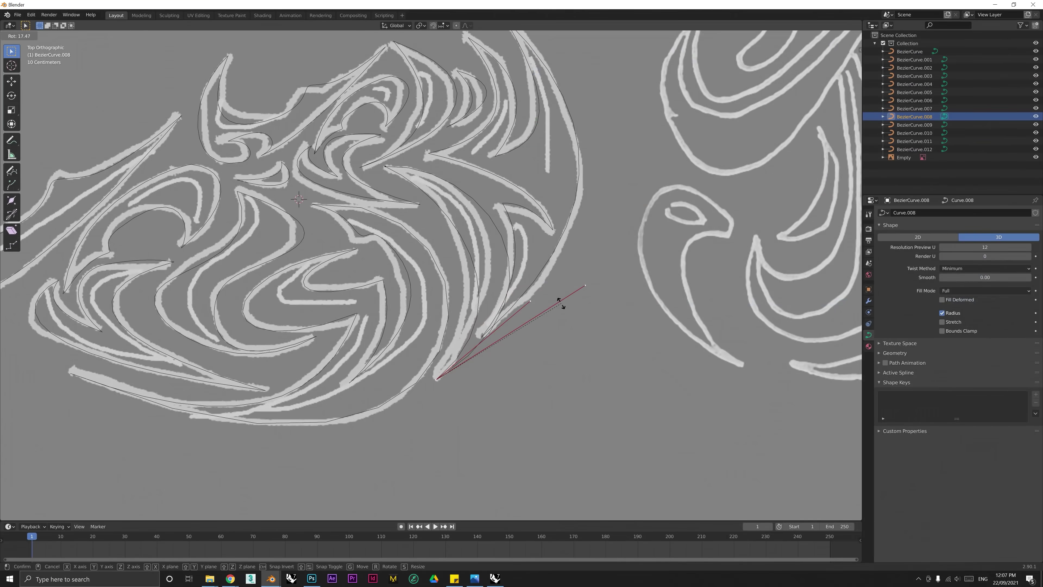
Step: Rotate the control point at the crescent curve's lower tip and move it to fit the sketch stroke
drag(560, 298, 551, 288)
key(r)
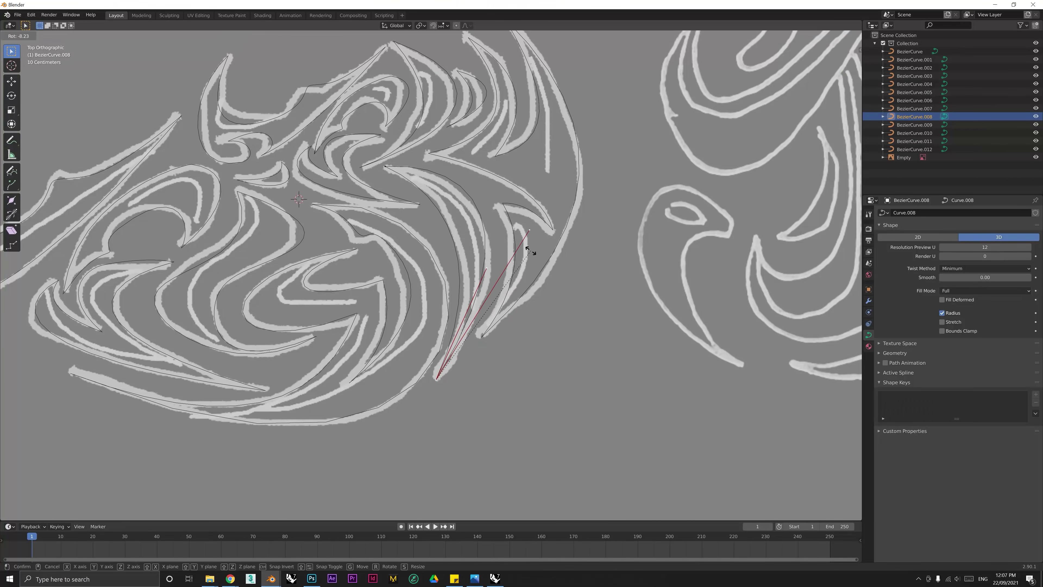
click(546, 261)
key(g)
click(518, 284)
key(Tab)
scroll(506, 293, down, 3)
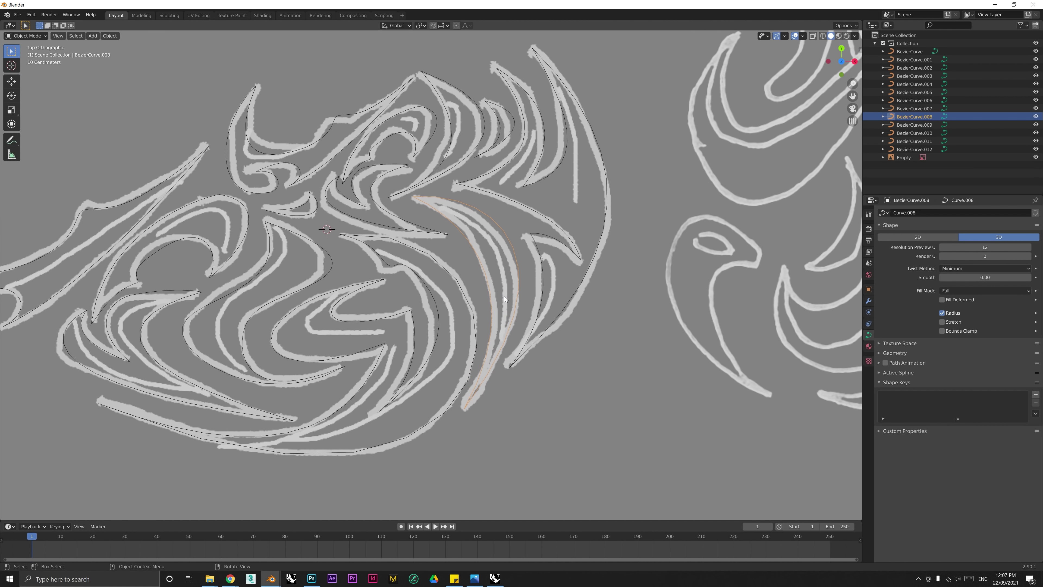
Step: Hide the Empty reference sketch, join all traced curves into one object and select the joined curve
click(1036, 158)
key(a)
middle_drag(644, 322, 675, 286)
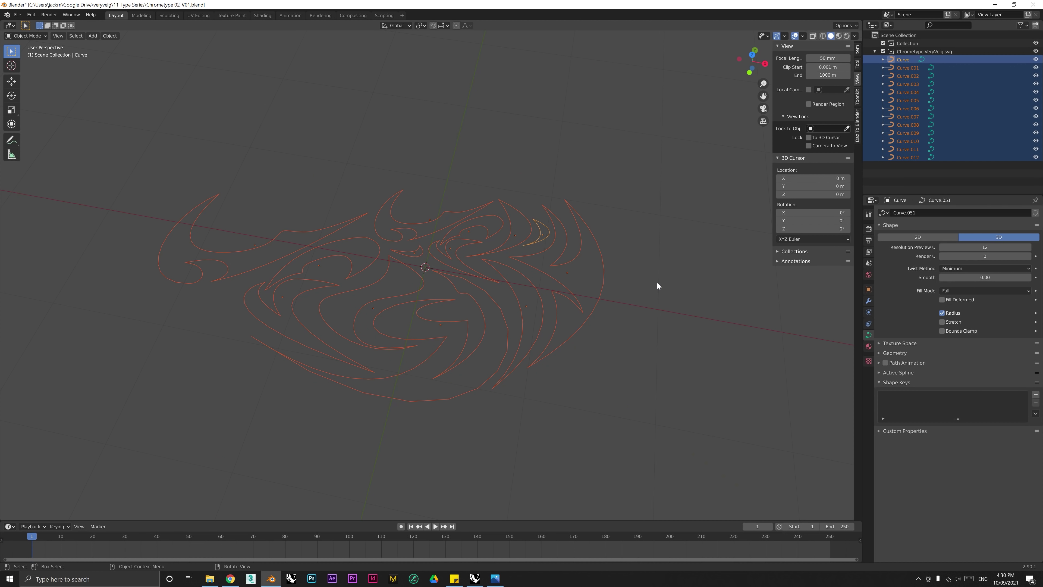
key(ctrl+j)
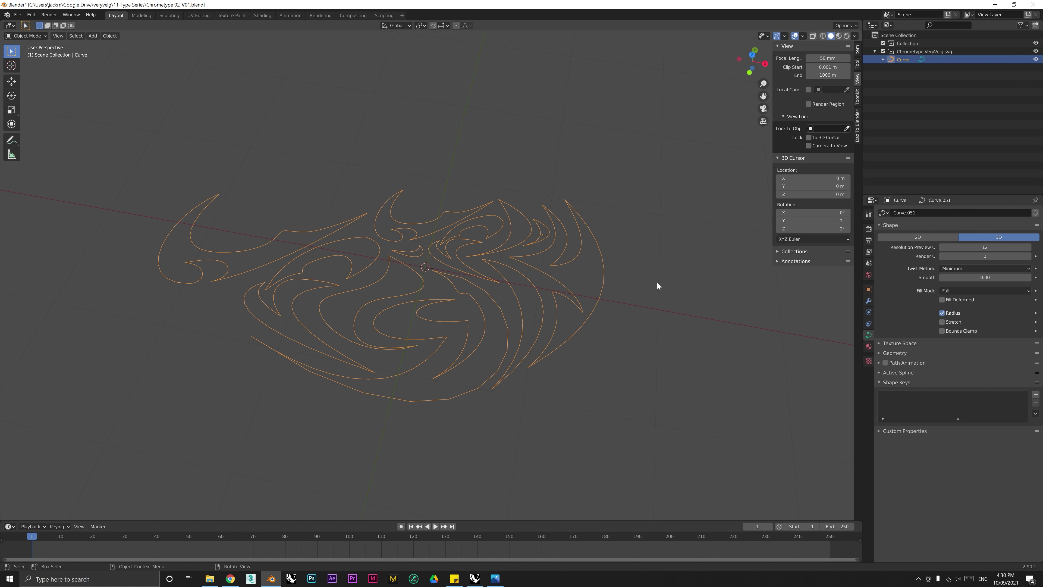
click(657, 283)
middle_drag(600, 306, 417, 341)
scroll(458, 359, up, 1)
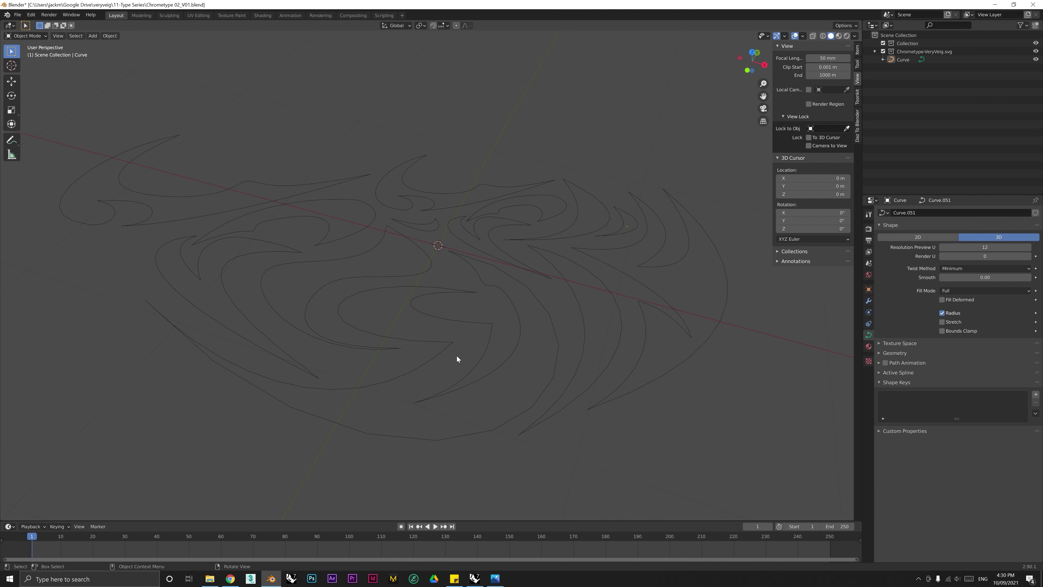
click(475, 370)
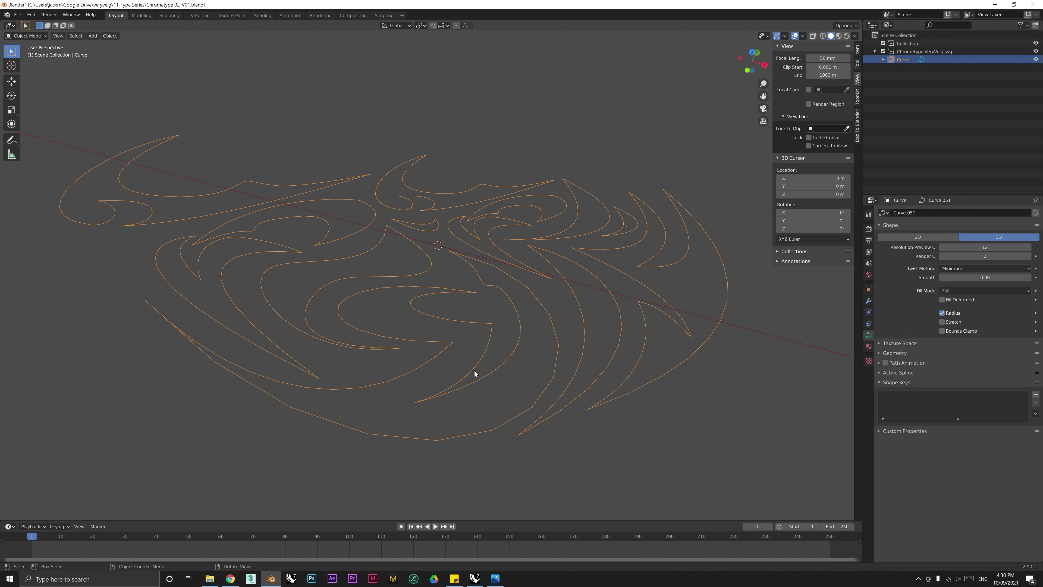
Step: Set the joined curve's preview resolution U to 100 to smooth its segments
right_drag(472, 364, 495, 368)
scroll(518, 413, up, 2)
shift+right_drag(518, 413, 493, 329)
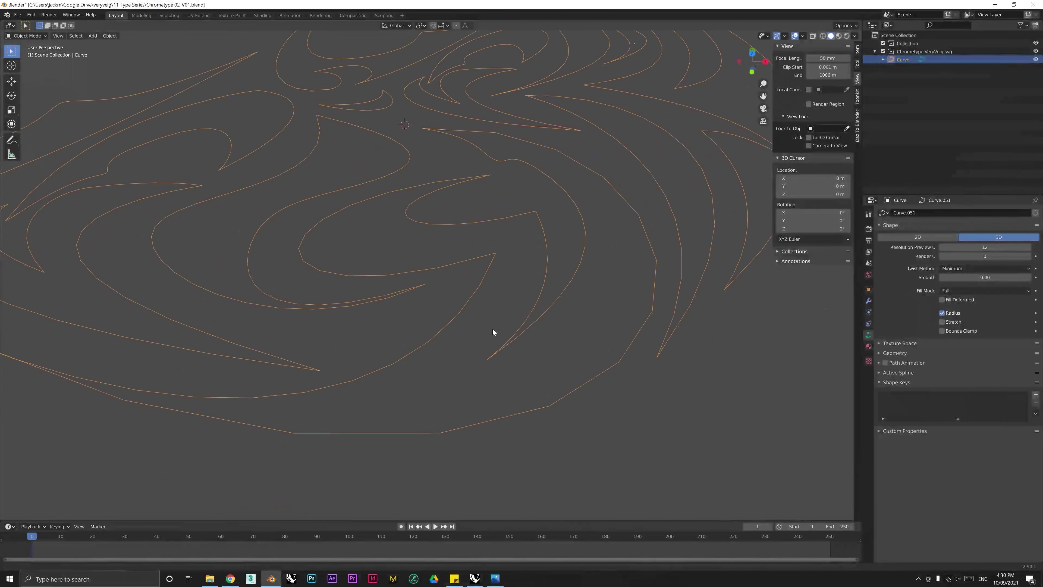
scroll(557, 385, down, 3)
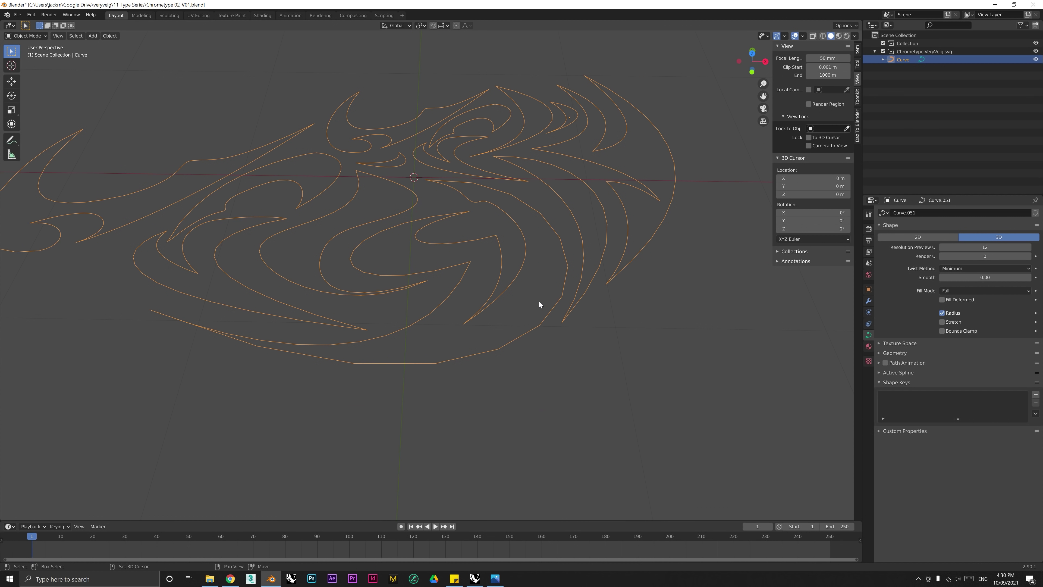
shift+right_drag(539, 302, 564, 363)
scroll(561, 386, down, 1)
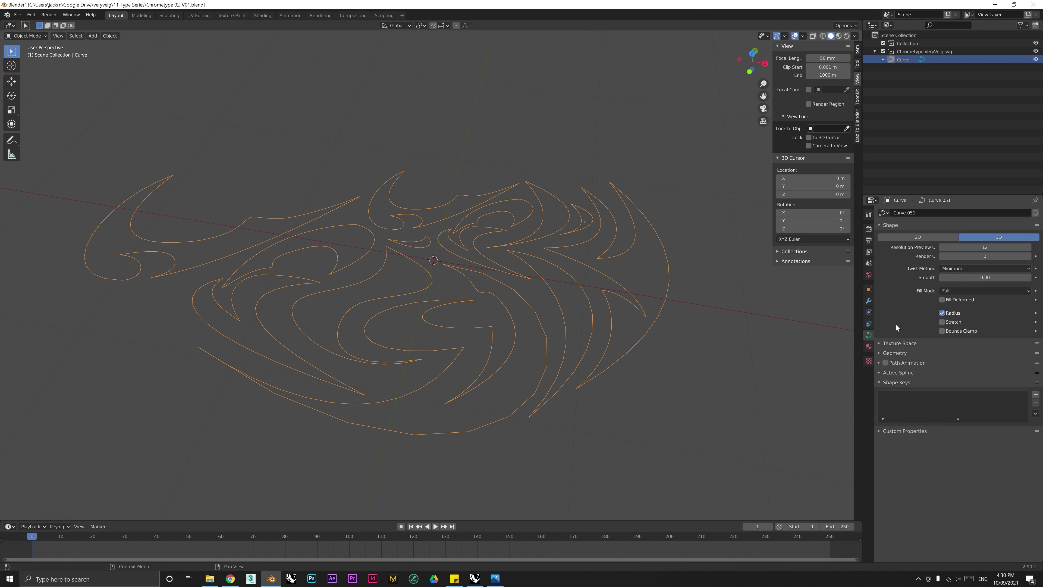
click(971, 246)
text(64)
key(Return)
click(971, 247)
text(100)
key(Return)
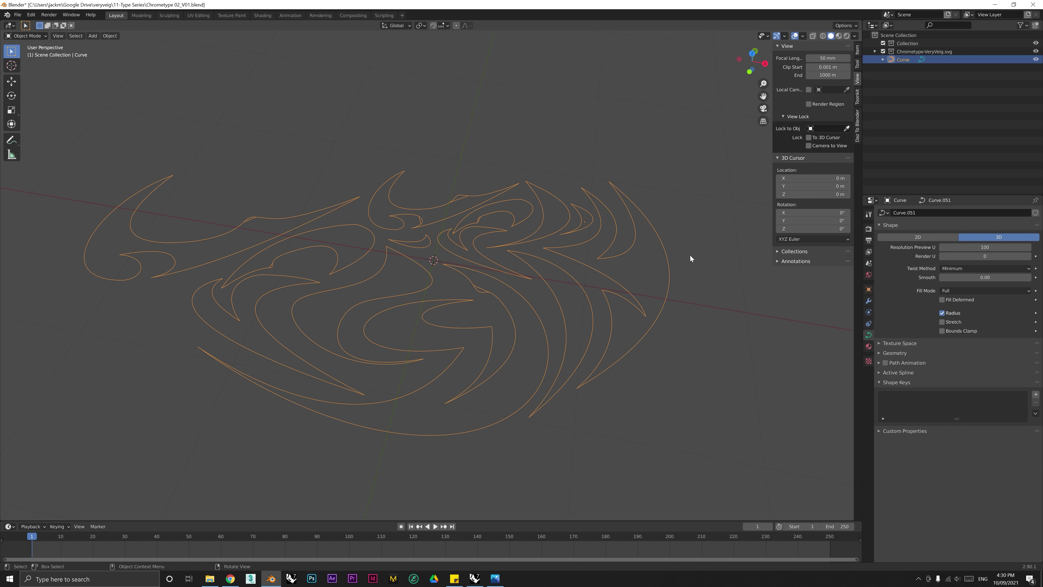
Step: Convert the joined lettering curve with Mesh from Curve/Meta/Surf/Text
scroll(497, 405, down, 2)
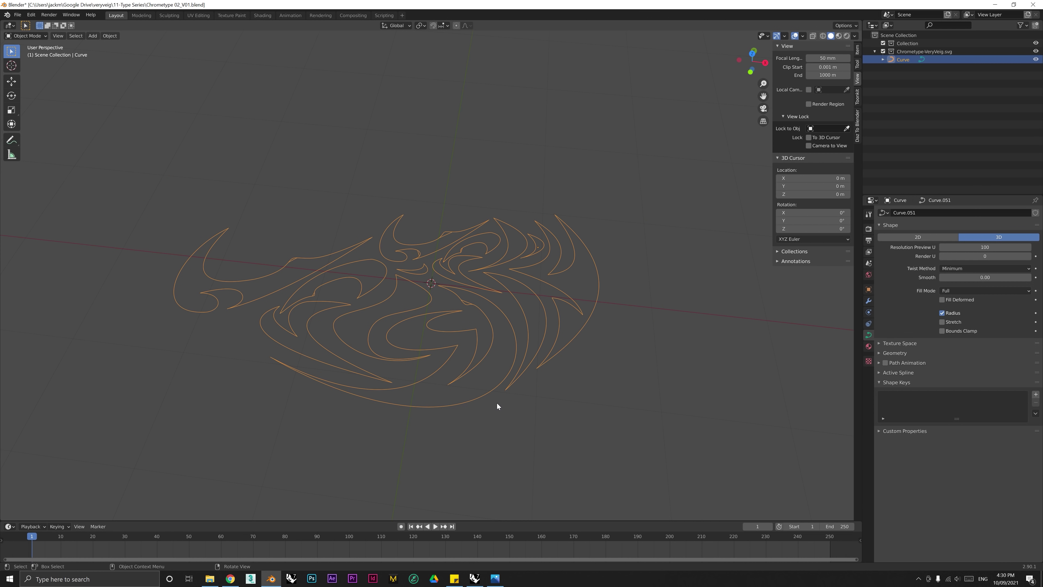
key(F3)
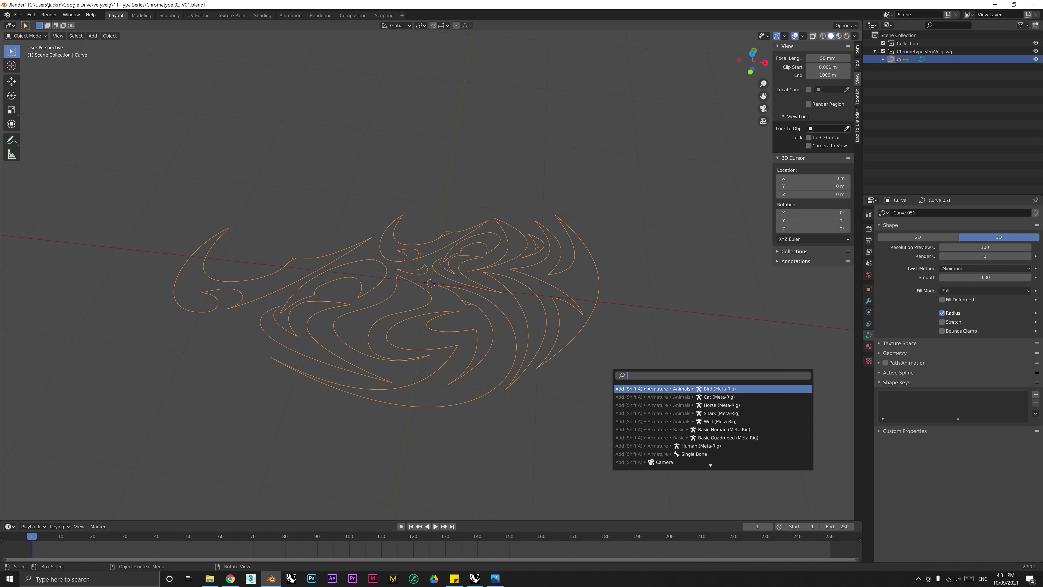
text(convert)
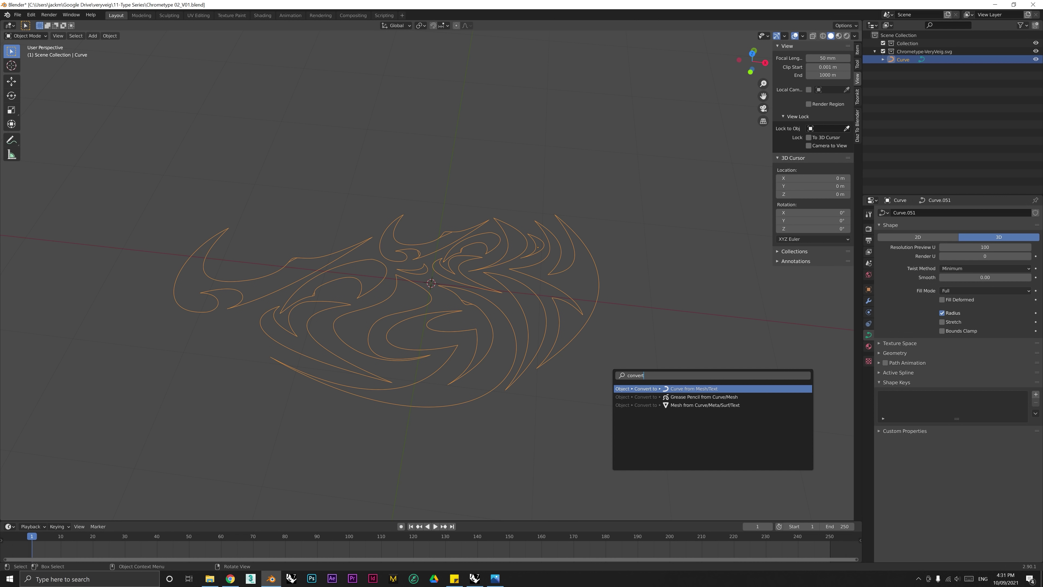
key(Down)
key(Down)
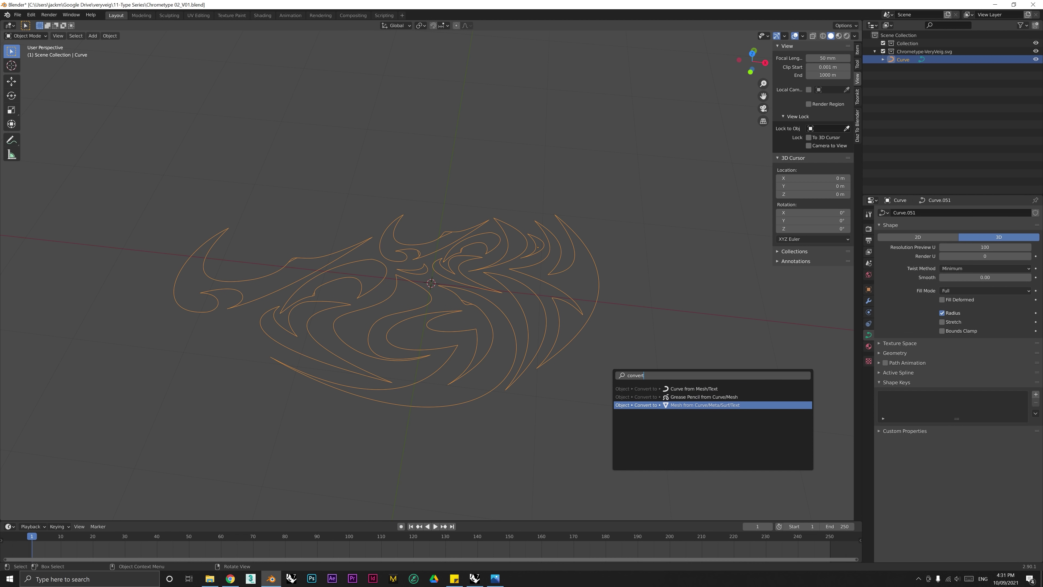
key(Return)
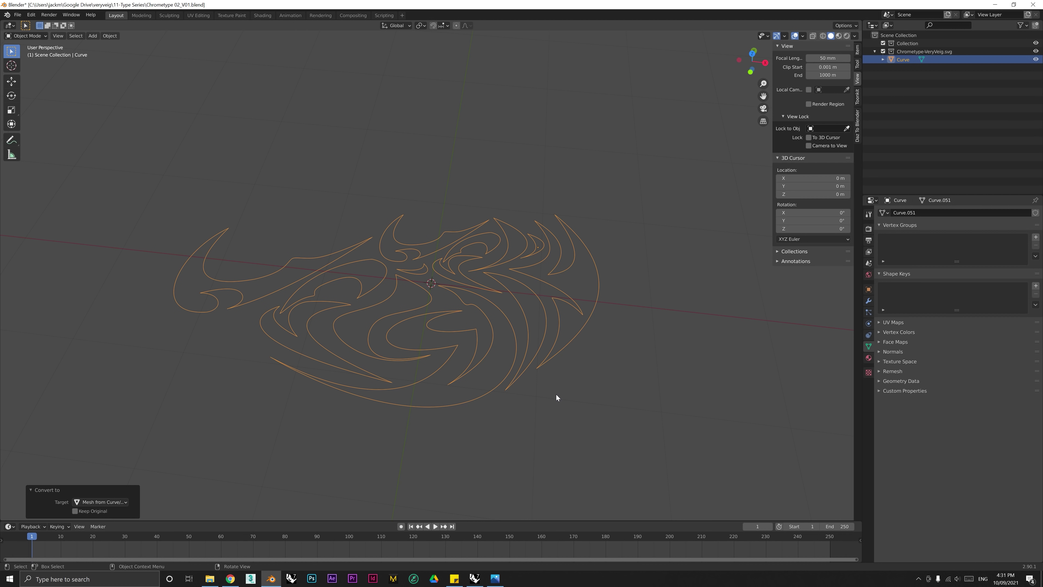
Step: Select all vertices of the lettering mesh in Edit Mode and fill the outlines with faces
key(Tab)
scroll(445, 381, up, 2)
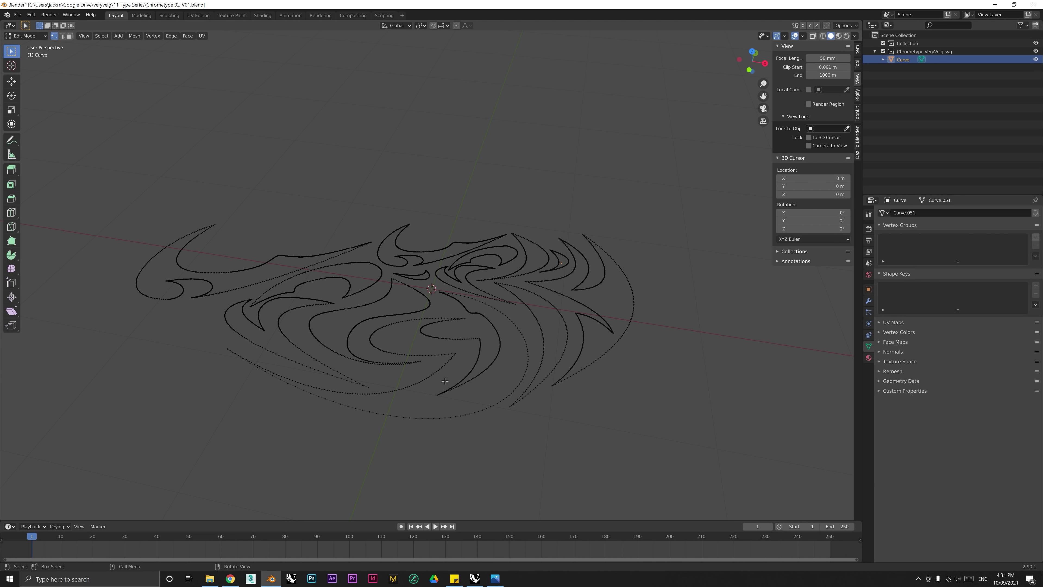
key(a)
middle_drag(443, 379, 438, 337)
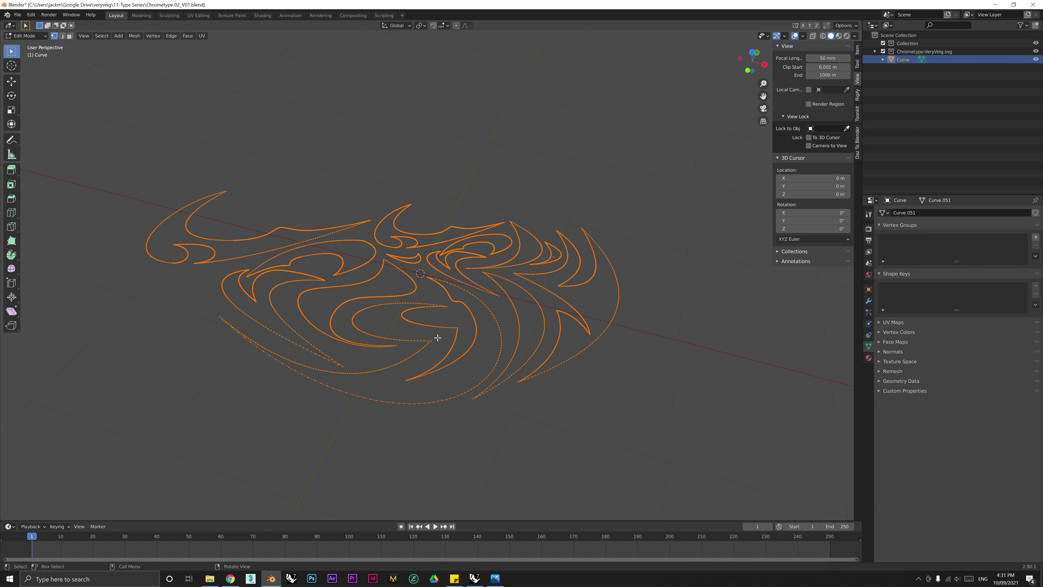
key(f)
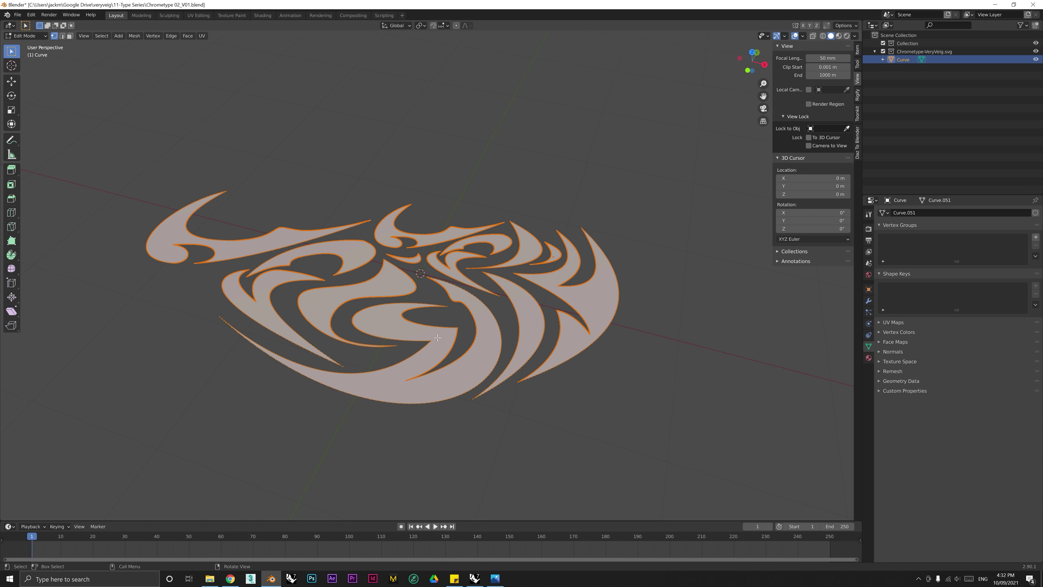
mouse_move(438, 337)
middle_down()
mouse_move(471, 331)
mouse_move(426, 337)
mouse_move(419, 369)
middle_up()
Step: Select all faces of the lettering in face mode and extrude them upward by about 0.39 m
key(3)
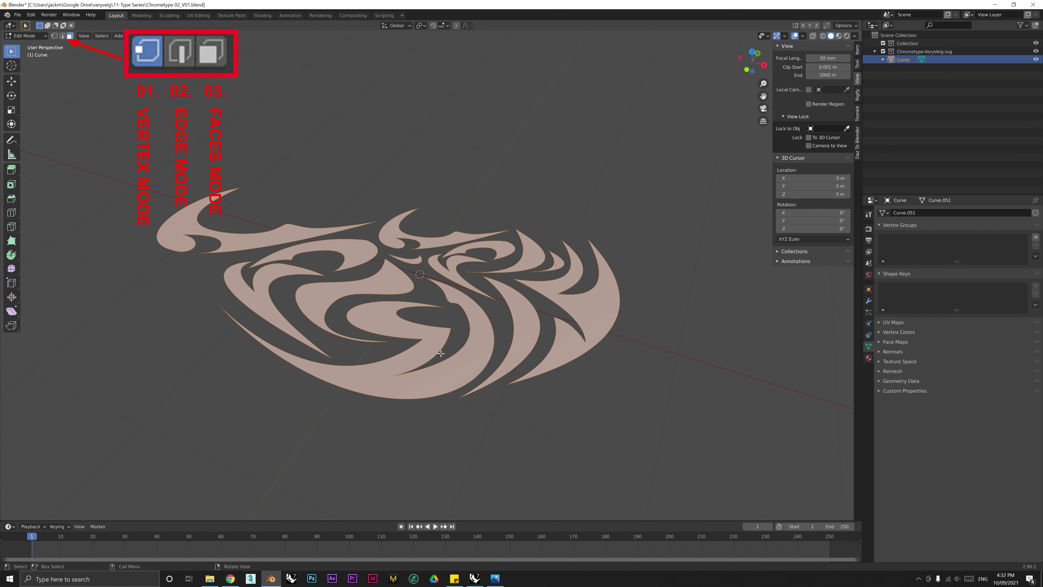
click(419, 372)
key(a)
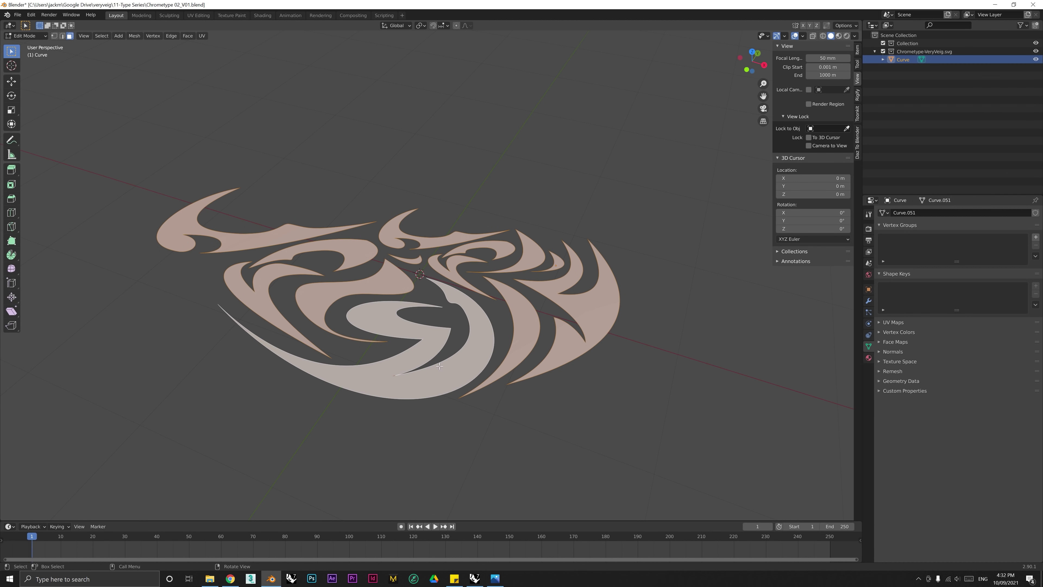
key(e)
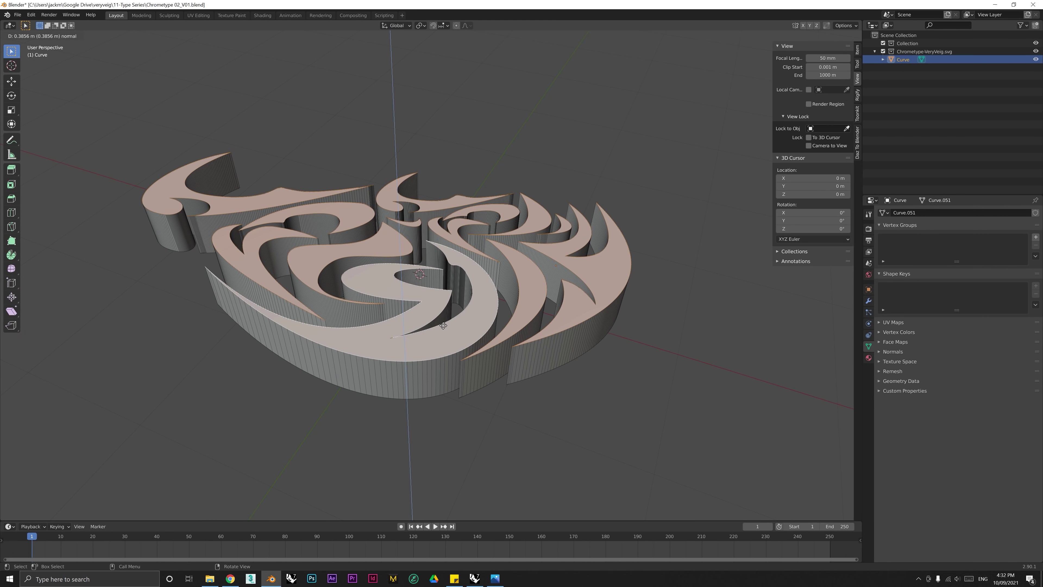
click(443, 326)
middle_drag(397, 412, 432, 415)
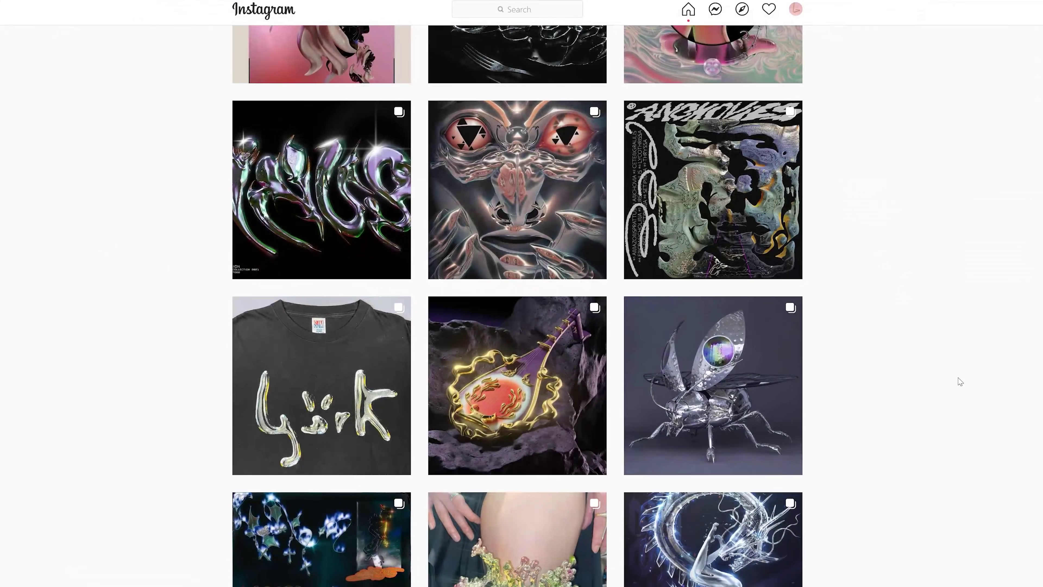
Step: Switch to Instagram, open the purple-green chrome lettering post by chrometype and view its next image
click(368, 209)
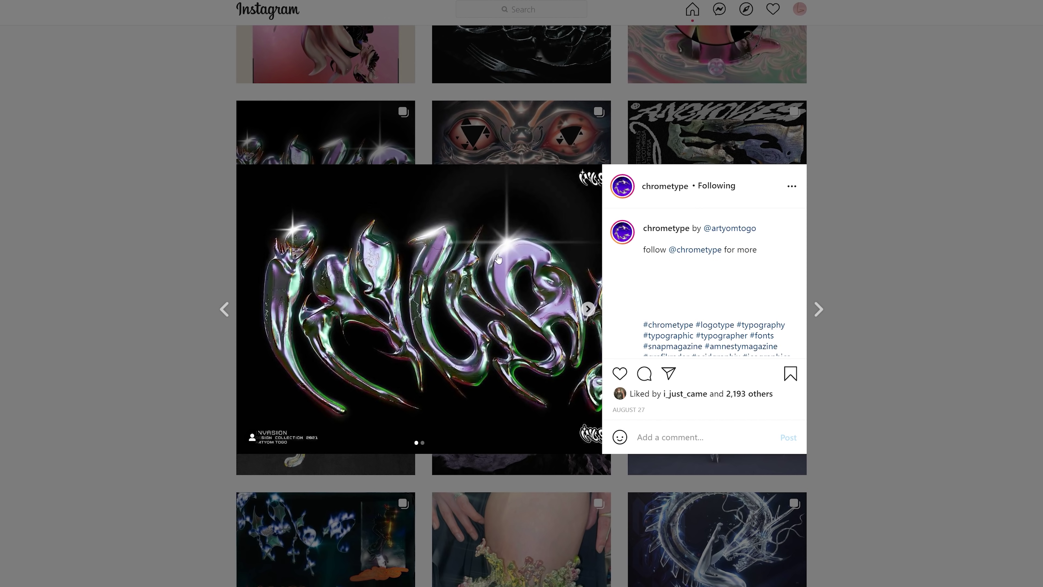
click(594, 310)
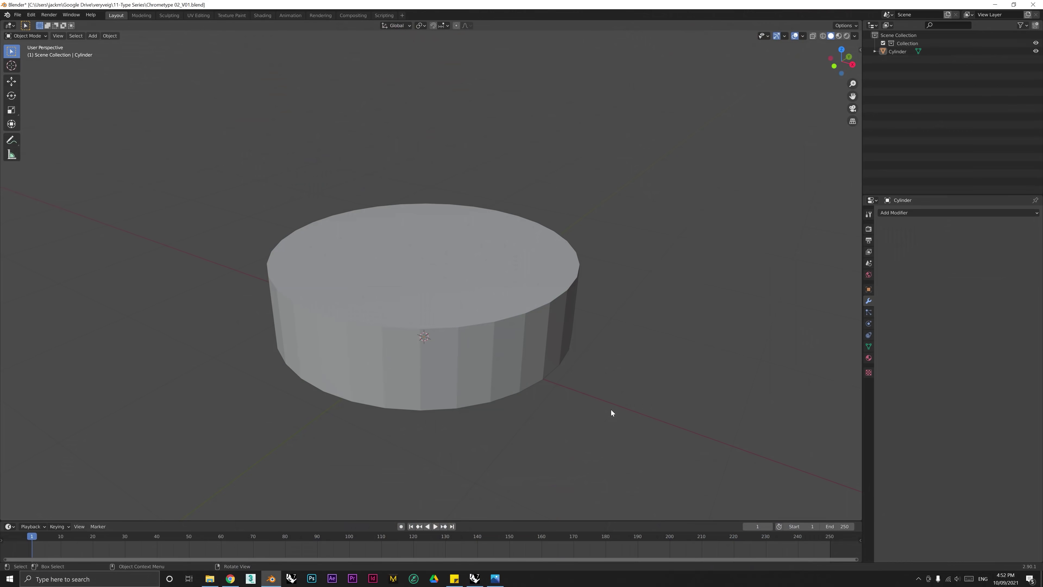
Step: Bevel the cylinder's upper rim edge loop in Blender with a width of about 0.188 m and 7 segments
click(532, 330)
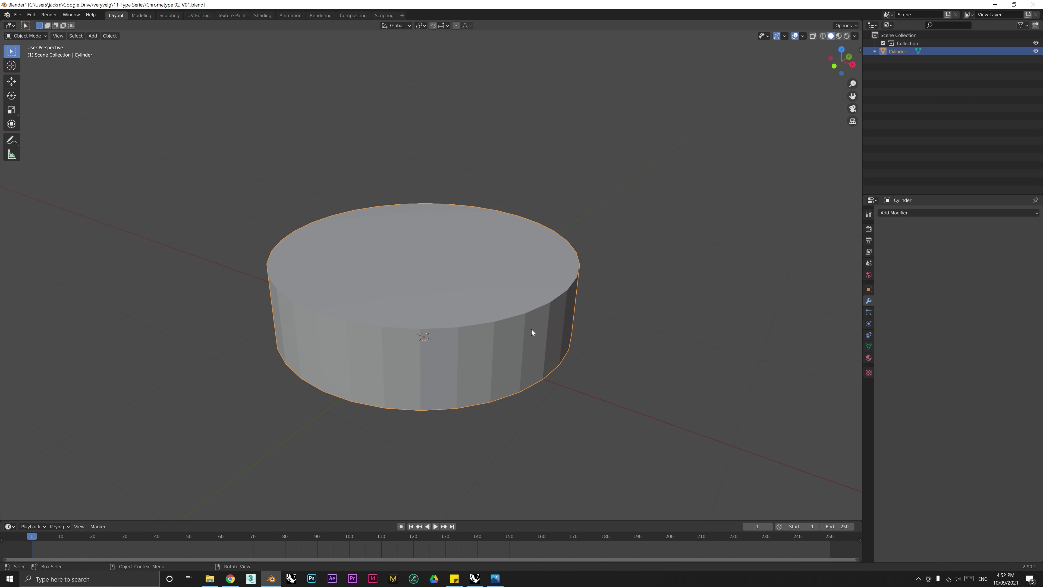
key(Tab)
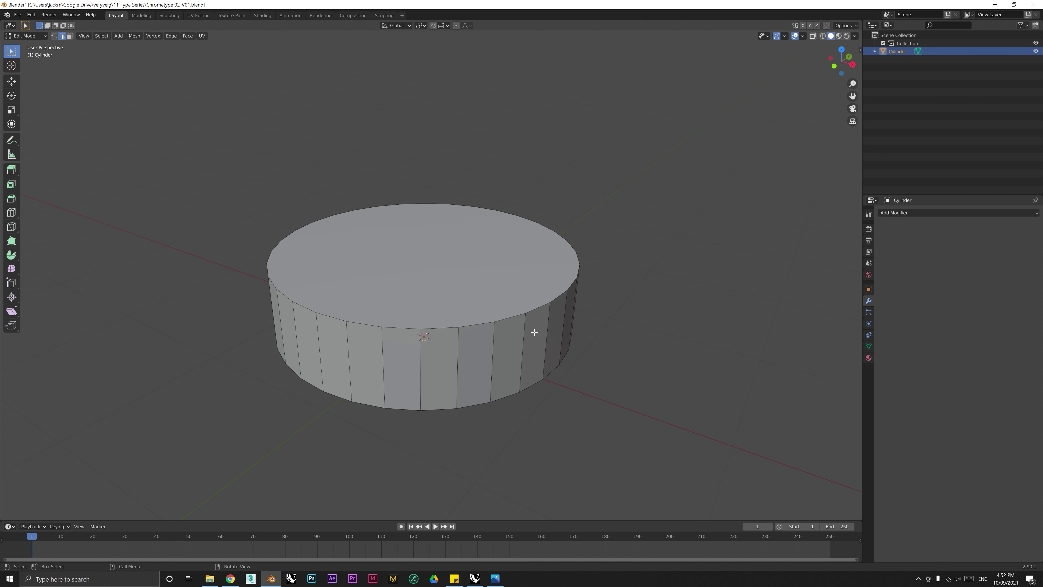
alt+click(481, 327)
key(ctrl+b)
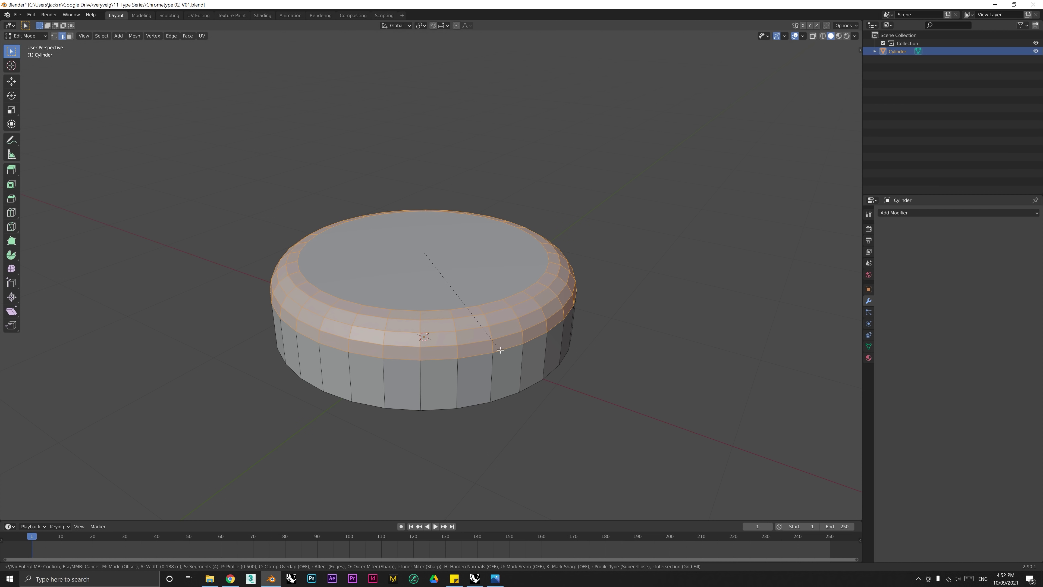
scroll(500, 350, down, 2)
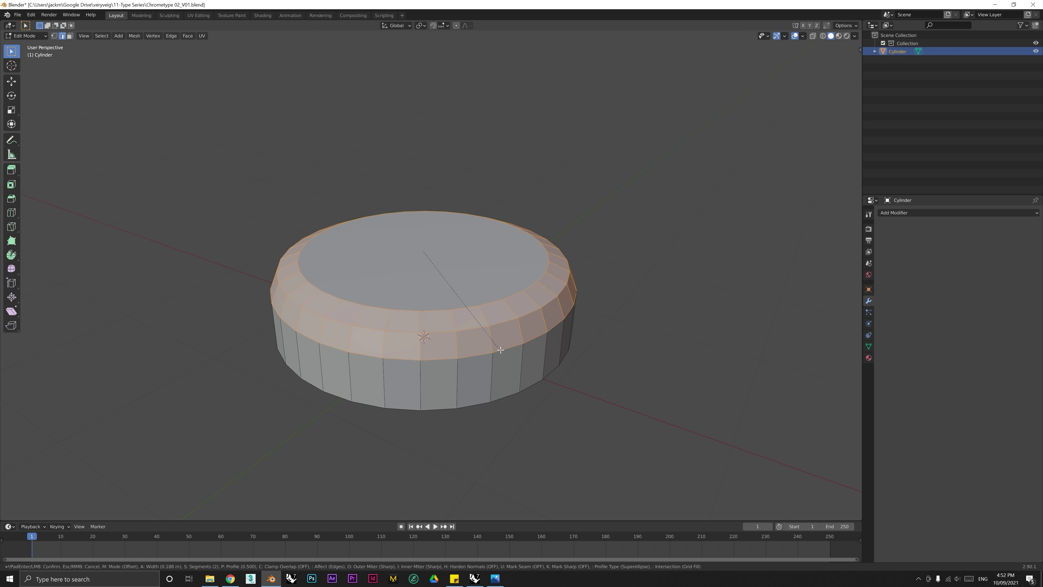
scroll(501, 350, down, 1)
scroll(500, 349, up, 5)
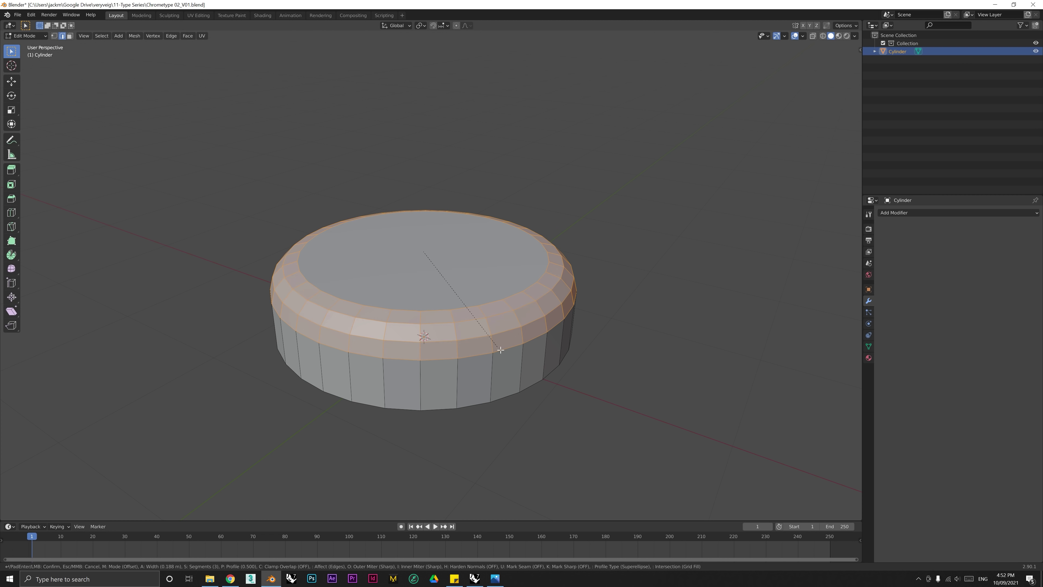
click(500, 350)
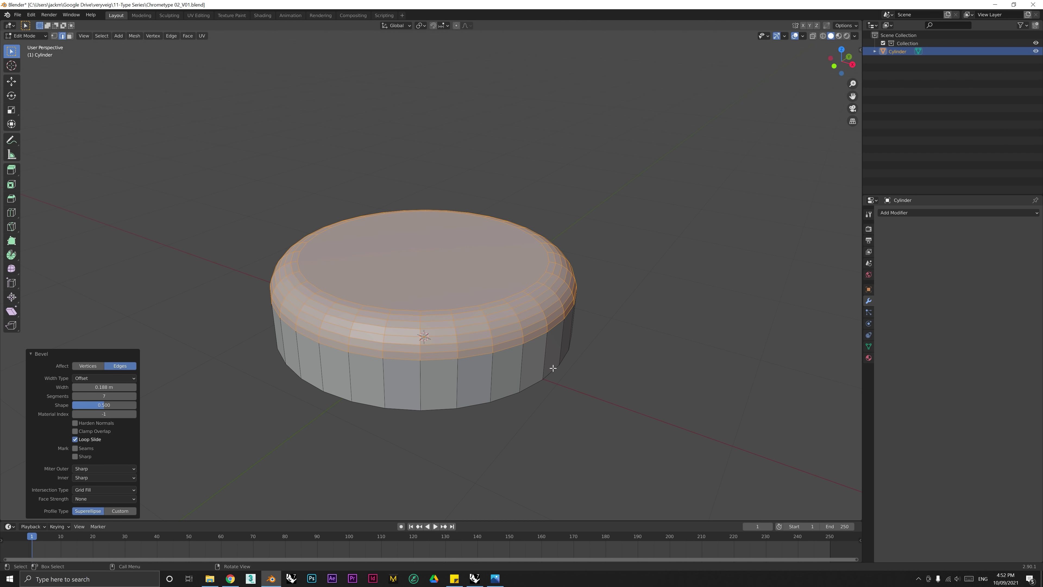
key(Tab)
click(593, 353)
click(533, 331)
middle_drag(533, 332, 613, 350)
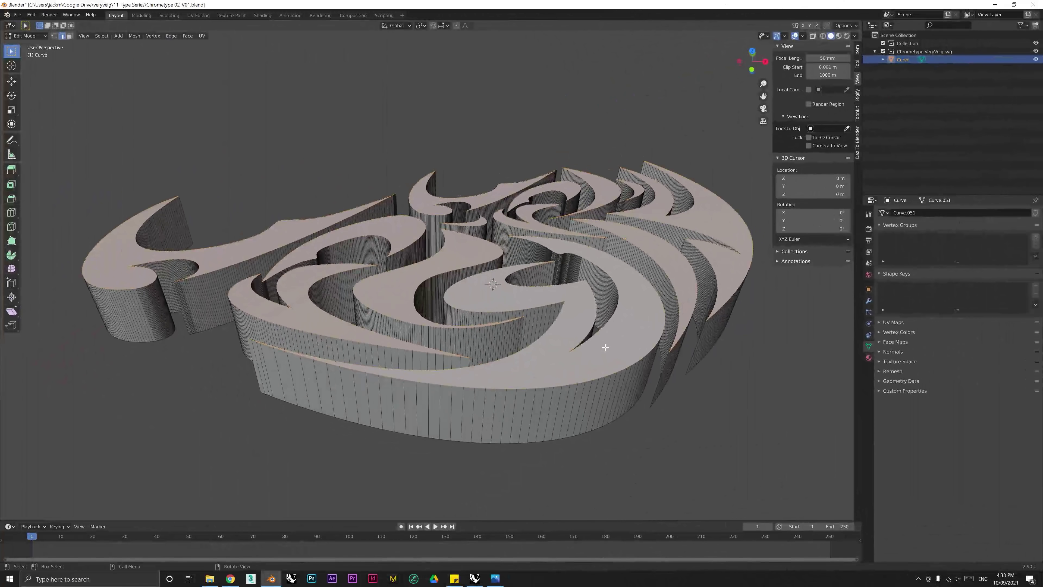
Step: Try to bevel all edges of the extruded lettering mesh
middle_drag(598, 352, 527, 368)
key(a)
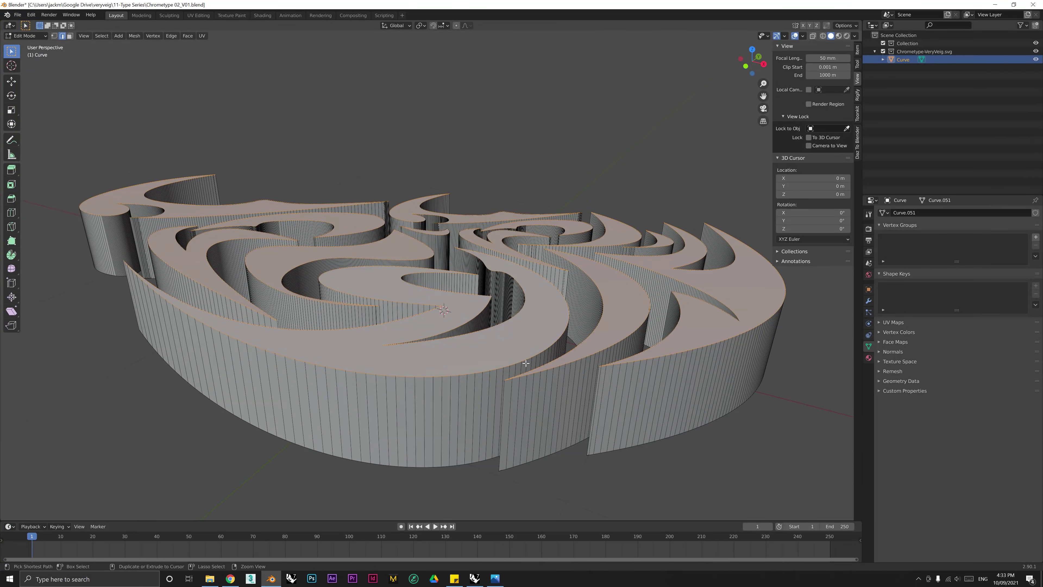
key(ctrl+b)
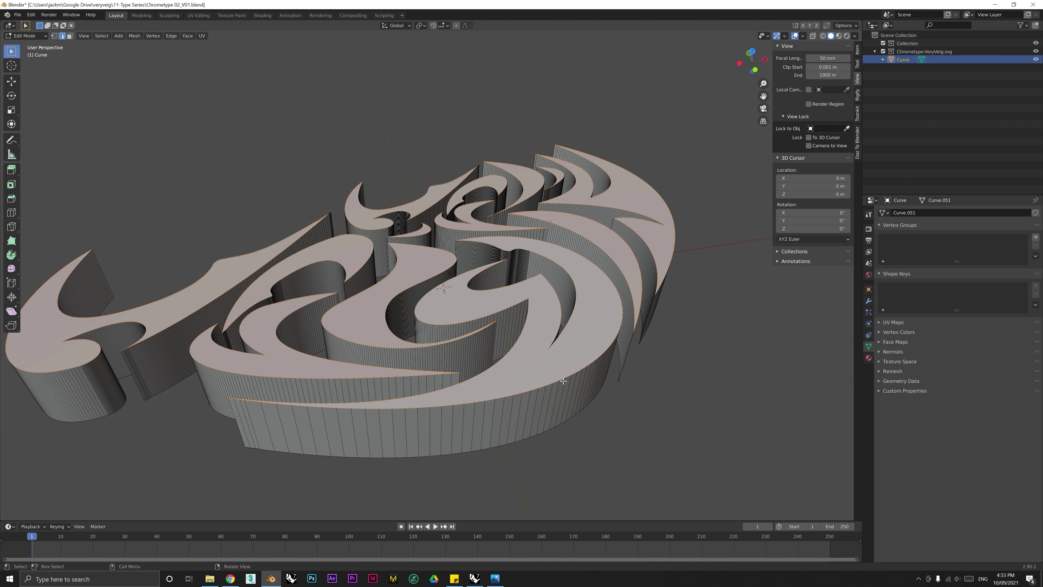
click(703, 390)
middle_drag(703, 391, 539, 375)
click(542, 370)
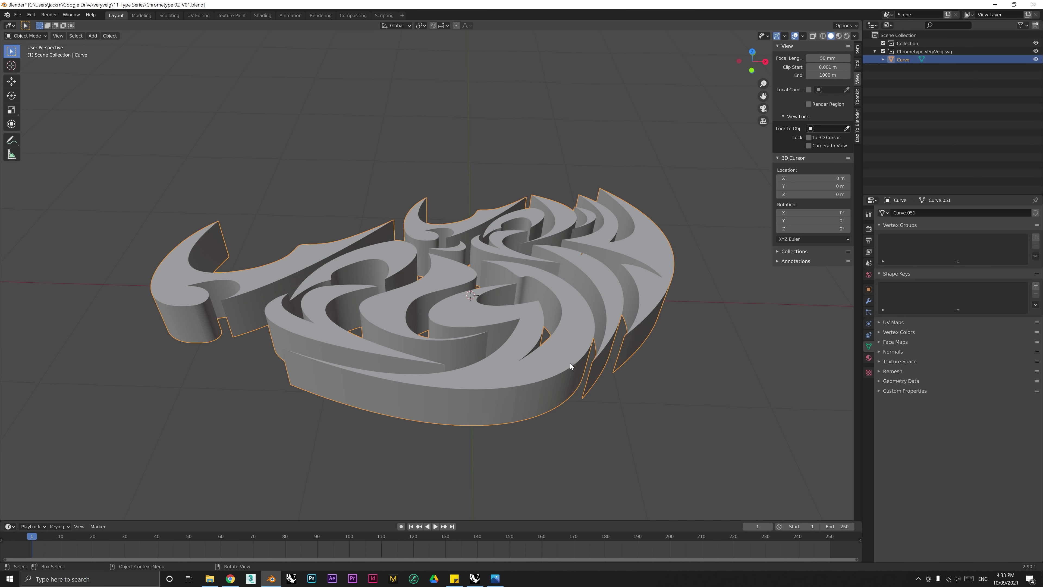
Step: Add a Remesh modifier in Voxel mode to the lettering, set its voxel size to 0.01 m and apply it
click(868, 301)
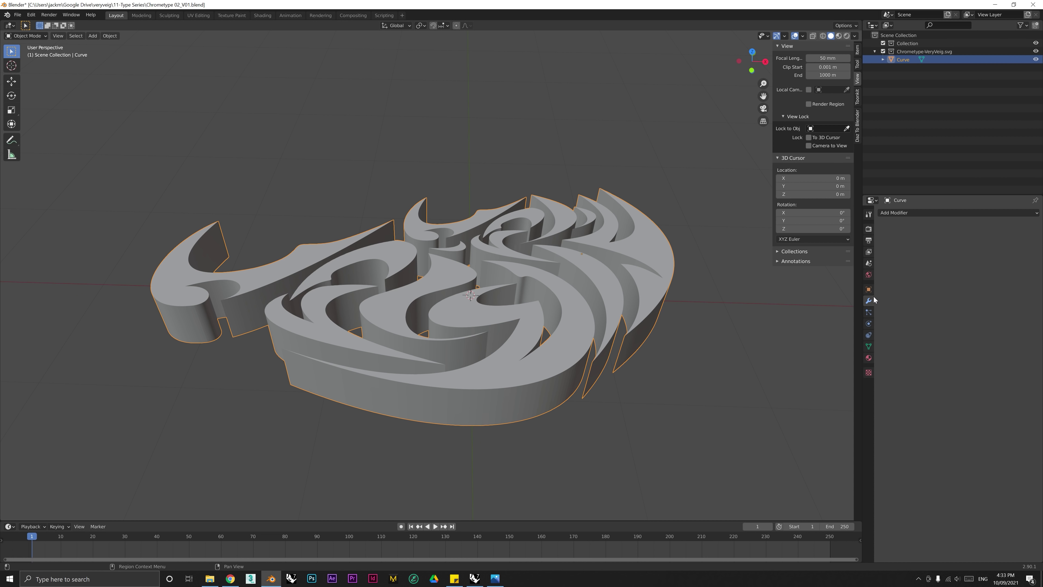
click(927, 213)
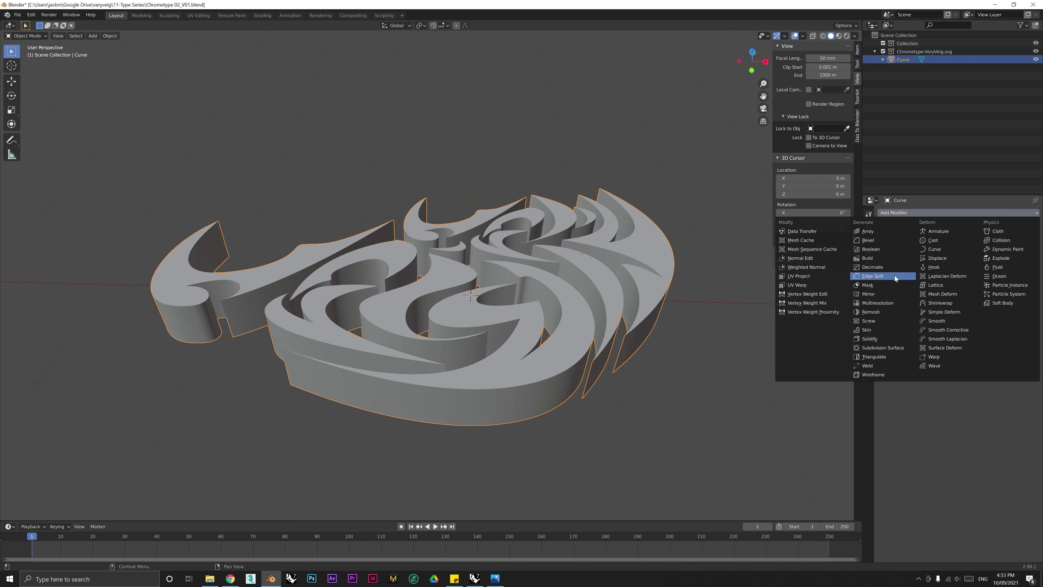
click(889, 313)
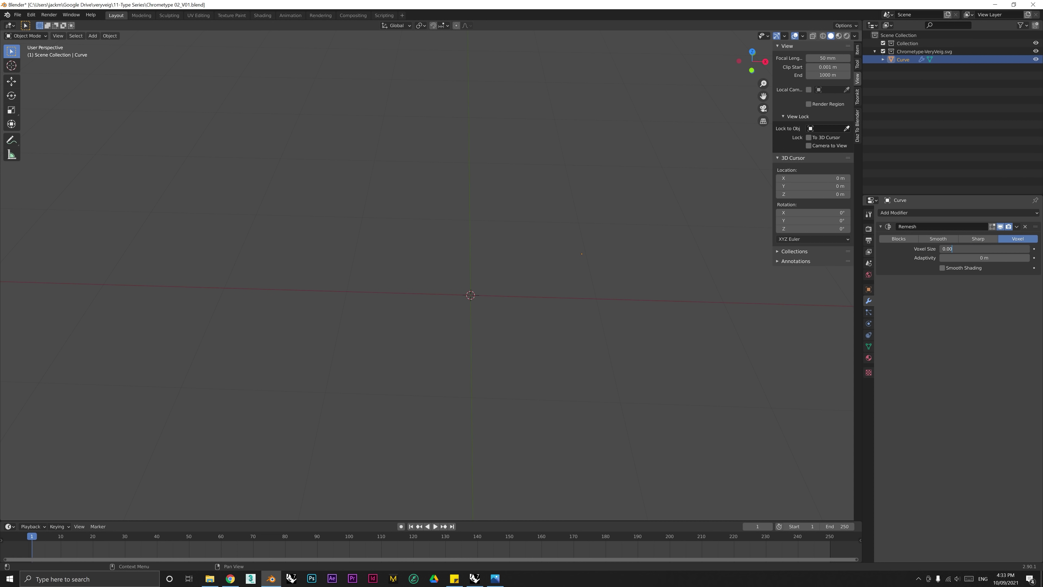
key(Return)
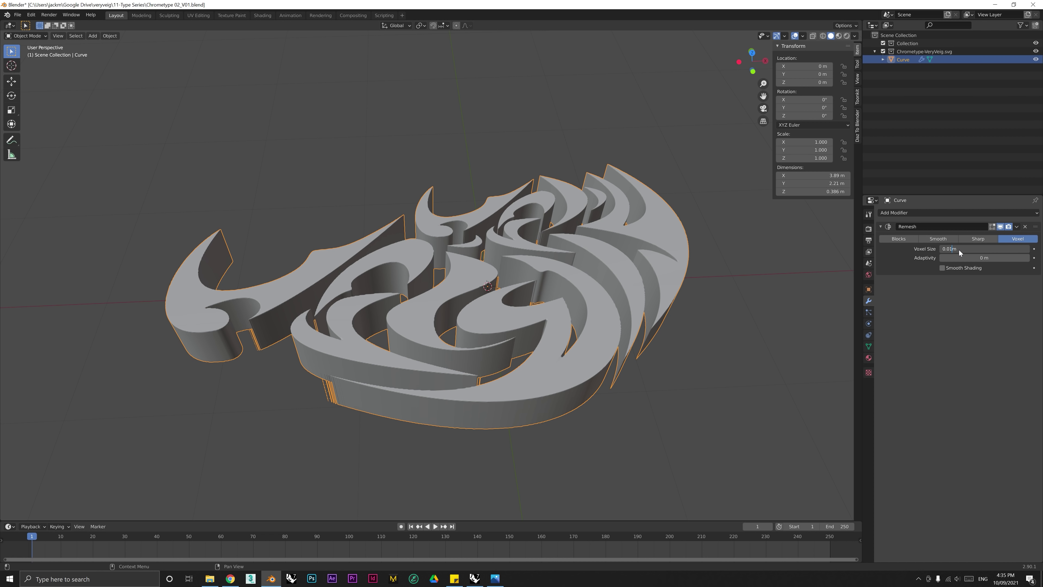
key(Return)
middle_drag(547, 321, 612, 312)
click(1017, 227)
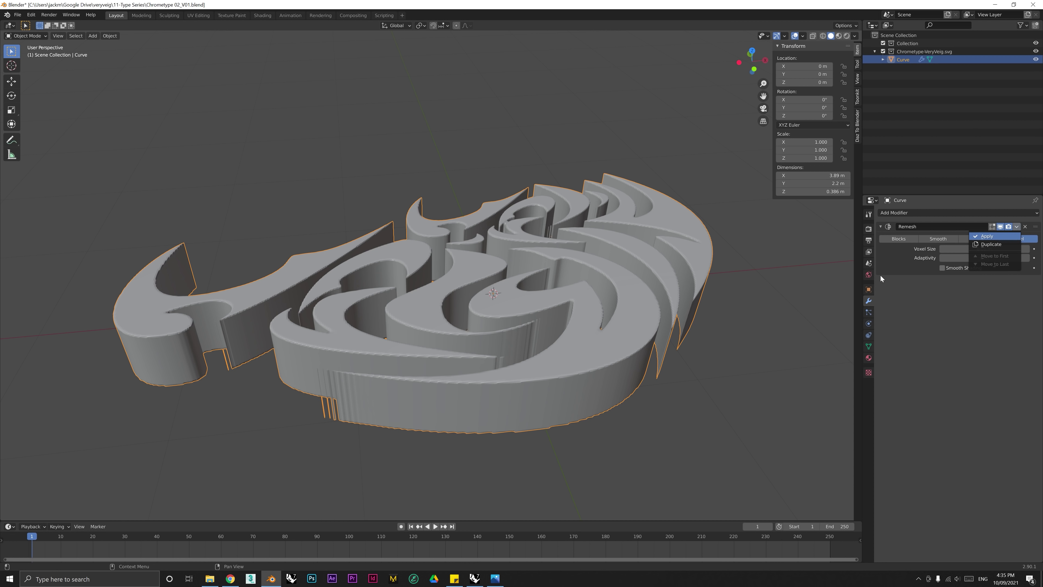
key(Return)
Step: Enter Edit Mode on the remeshed lettering and turn on X-ray display
middle_drag(421, 374, 544, 431)
key(Tab)
scroll(627, 402, down, 3)
scroll(526, 387, up, 5)
scroll(545, 431, down, 3)
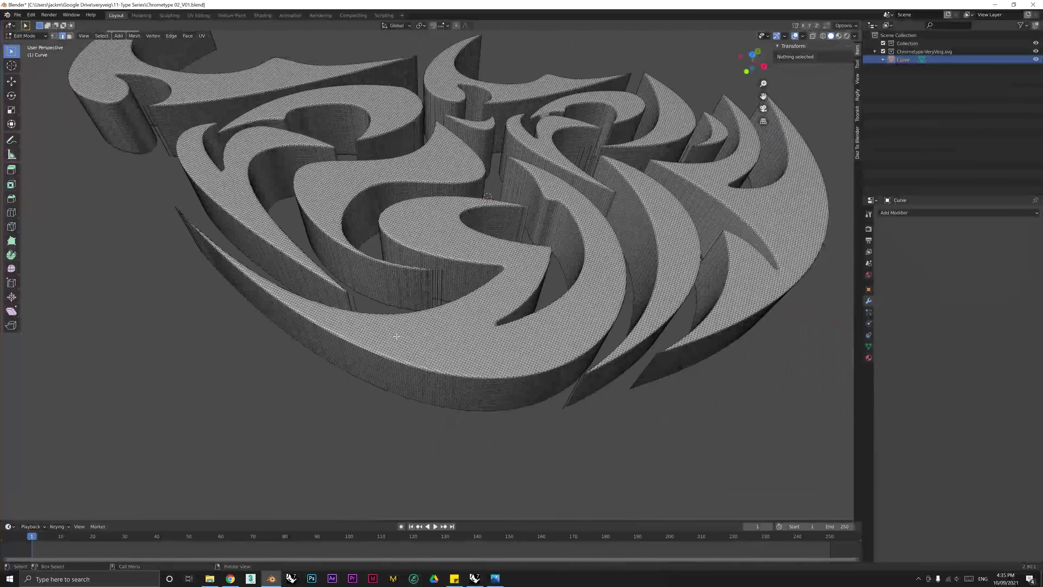
middle_drag(397, 336, 286, 339)
click(812, 36)
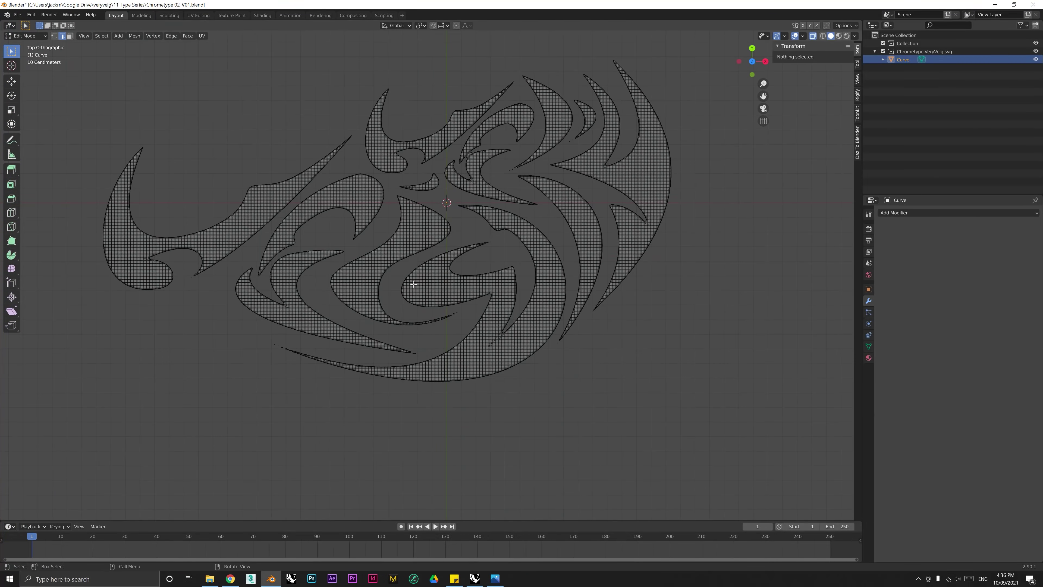
Step: Box-select the stray mesh fragments beyond the letter tips in top view and delete them
scroll(414, 285, up, 3)
drag(179, 384, 143, 430)
shift+middle_drag(575, 97, 462, 183)
scroll(462, 183, up, 4)
shift+middle_drag(496, 84, 396, 283)
scroll(397, 283, up, 2)
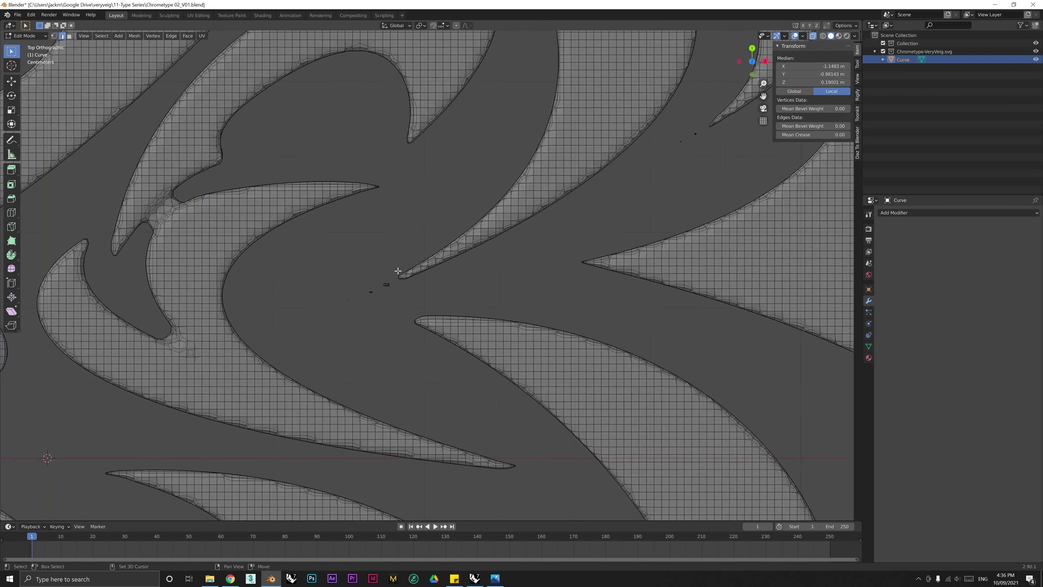
shift+drag(398, 275, 369, 294)
scroll(284, 322, down, 6)
scroll(284, 321, up, 5)
shift+drag(337, 464, 315, 485)
shift+middle_drag(664, 364, 300, 235)
shift+drag(492, 302, 467, 326)
scroll(460, 314, down, 8)
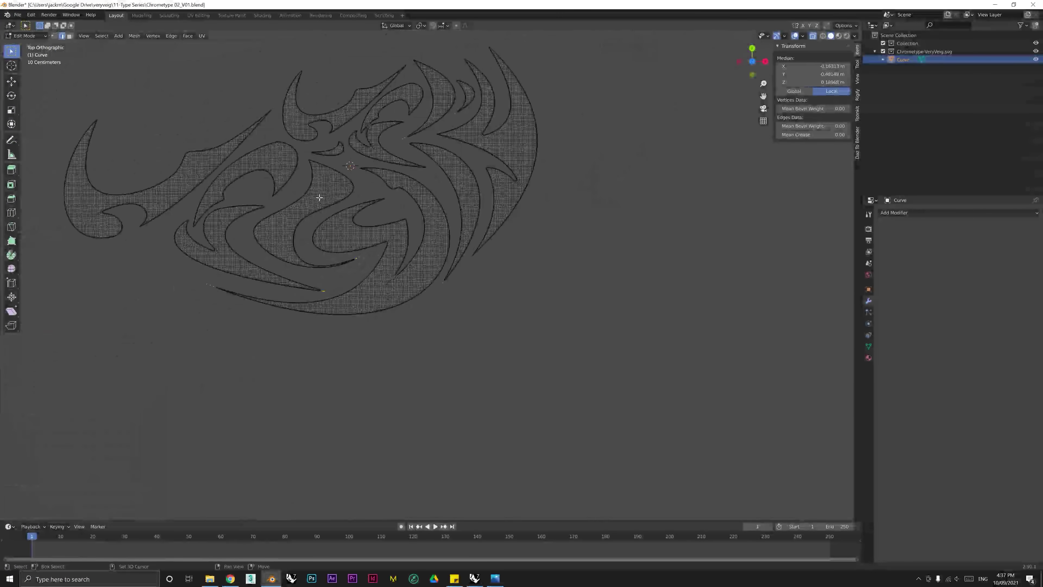
shift+middle_drag(315, 194, 424, 236)
key(x)
click(422, 231)
Step: Return the lettering to Object Mode and turn X-ray display off
key(Tab)
middle_drag(496, 284, 605, 250)
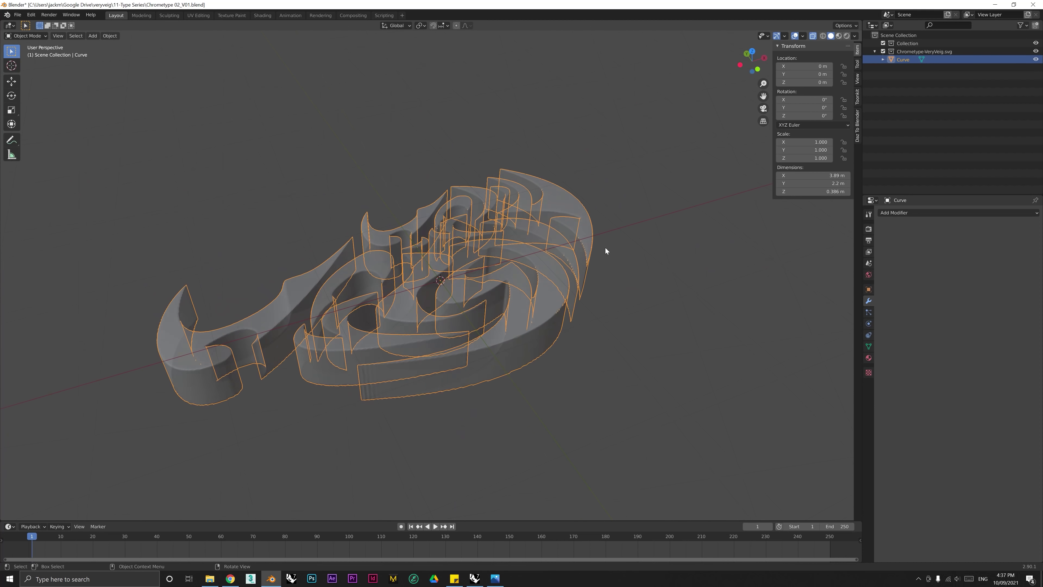
click(813, 37)
mouse_move(571, 319)
middle_down()
mouse_move(521, 328)
mouse_move(564, 323)
middle_up()
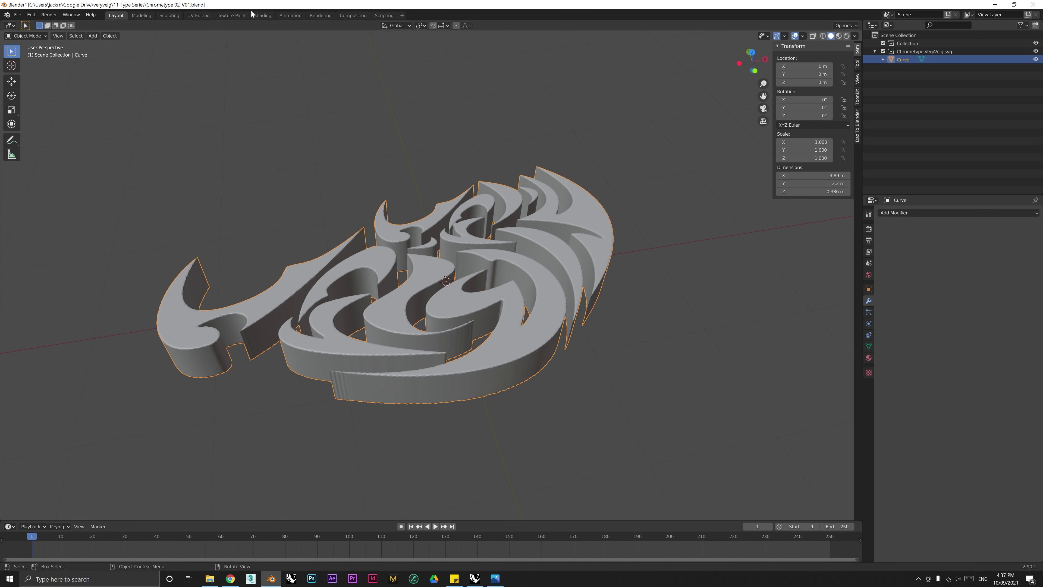
Step: Round off the lettering in the Sculpting workspace with the Smooth brush at strength 0.412, and select the Draw Sharp brush
click(169, 15)
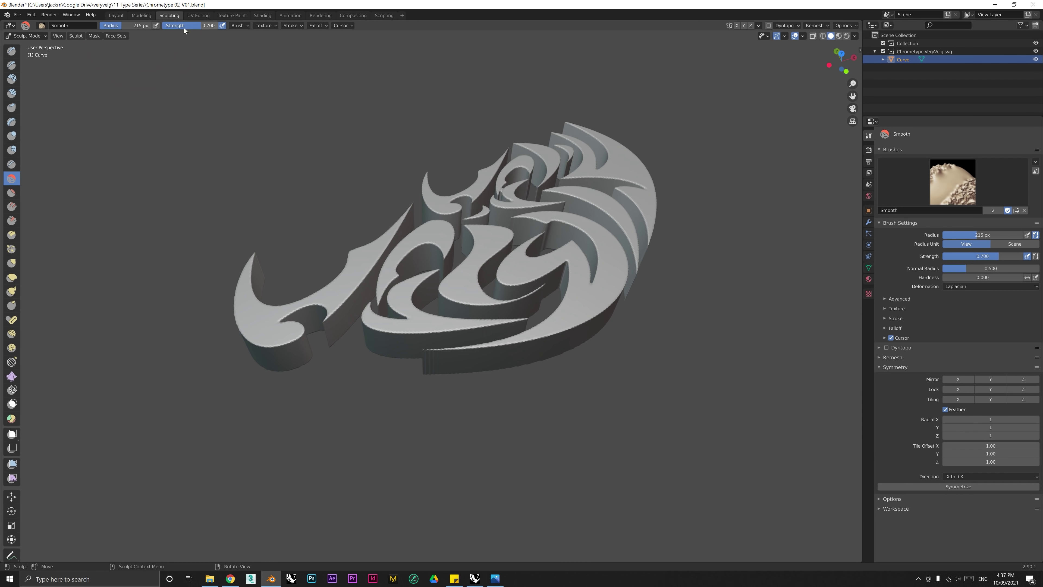
drag(184, 30, 169, 30)
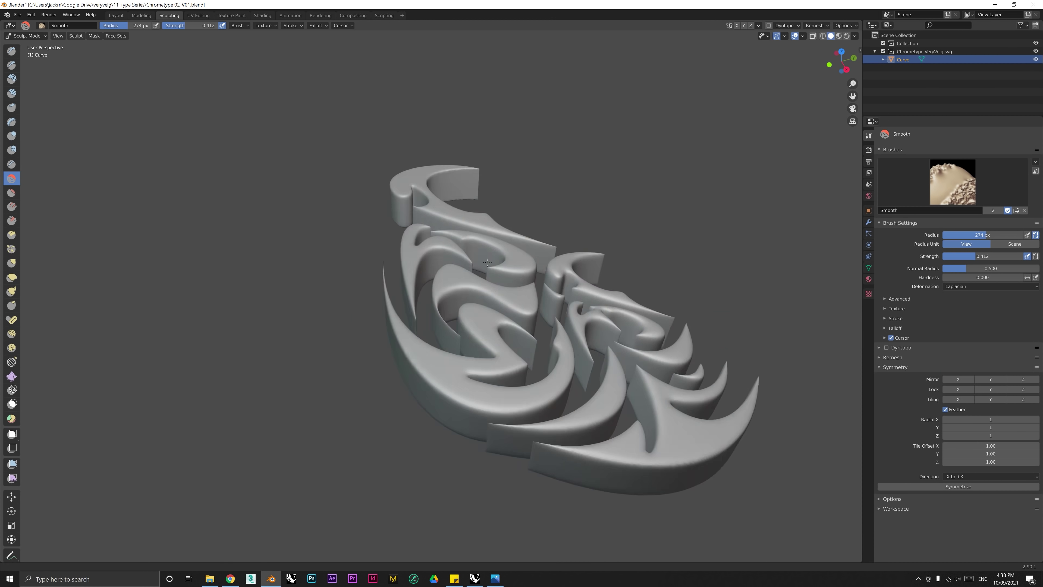
mouse_move(526, 384)
middle_down()
mouse_move(341, 342)
mouse_move(265, 285)
mouse_move(570, 304)
mouse_move(328, 263)
middle_up()
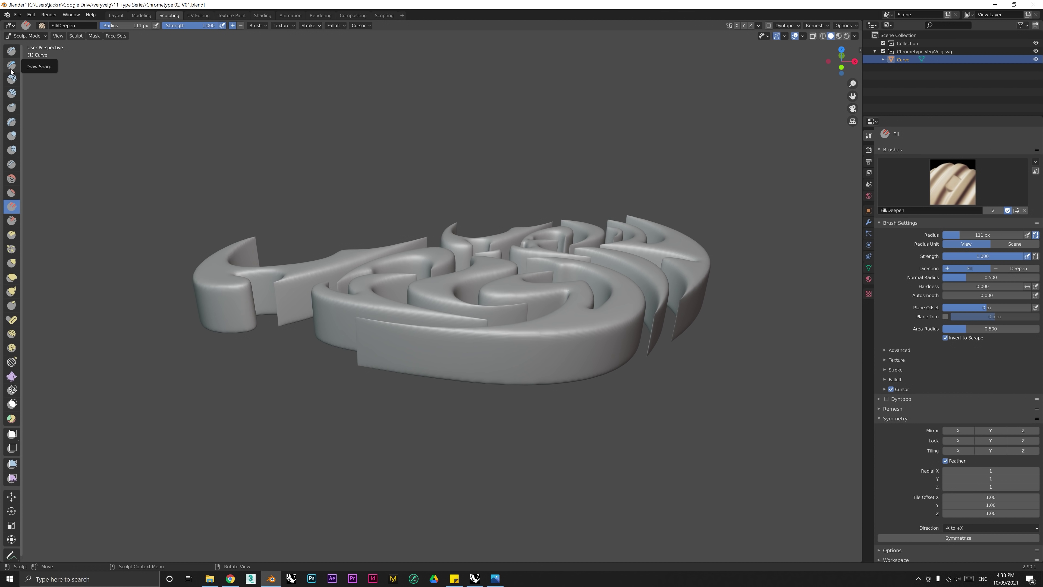
click(12, 67)
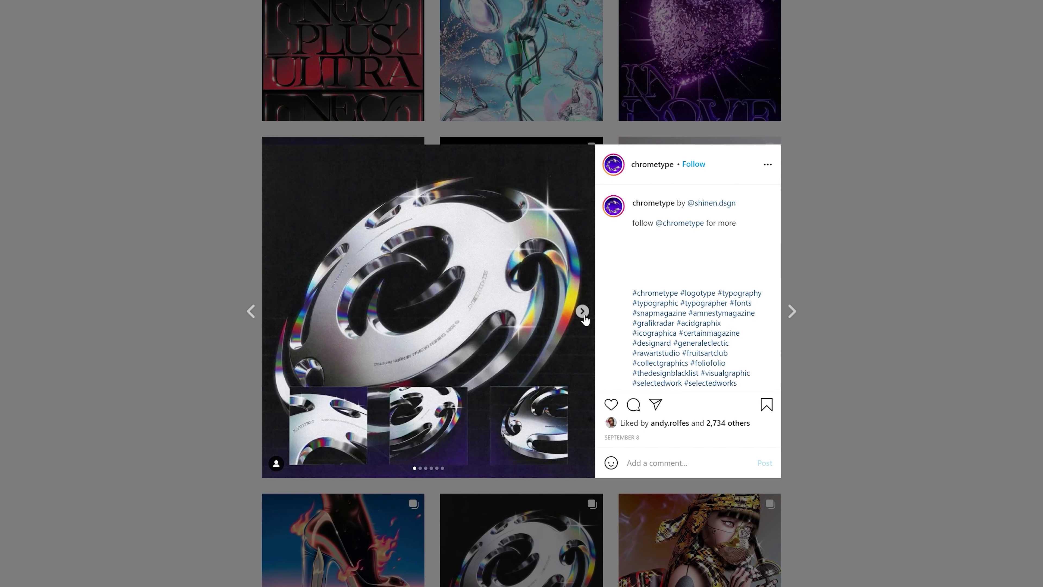
Step: Switch to Instagram and view the next two images of chrometype's silver disc post
click(583, 312)
click(583, 311)
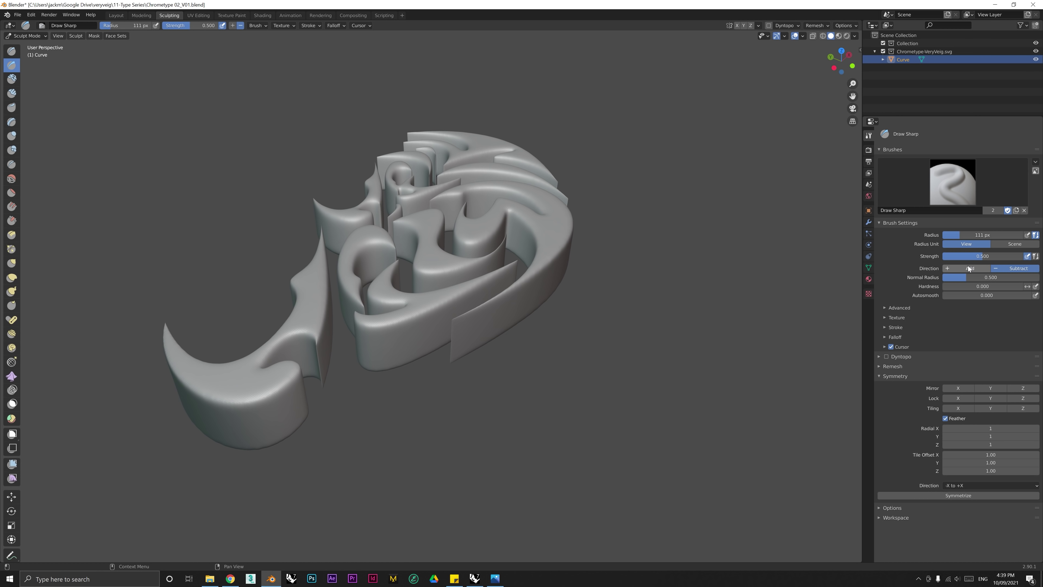
Step: Sculpt raised ridges along the letter strokes in Blender with Draw Sharp in the Add direction, radius 70 px and strength 1.000
click(968, 268)
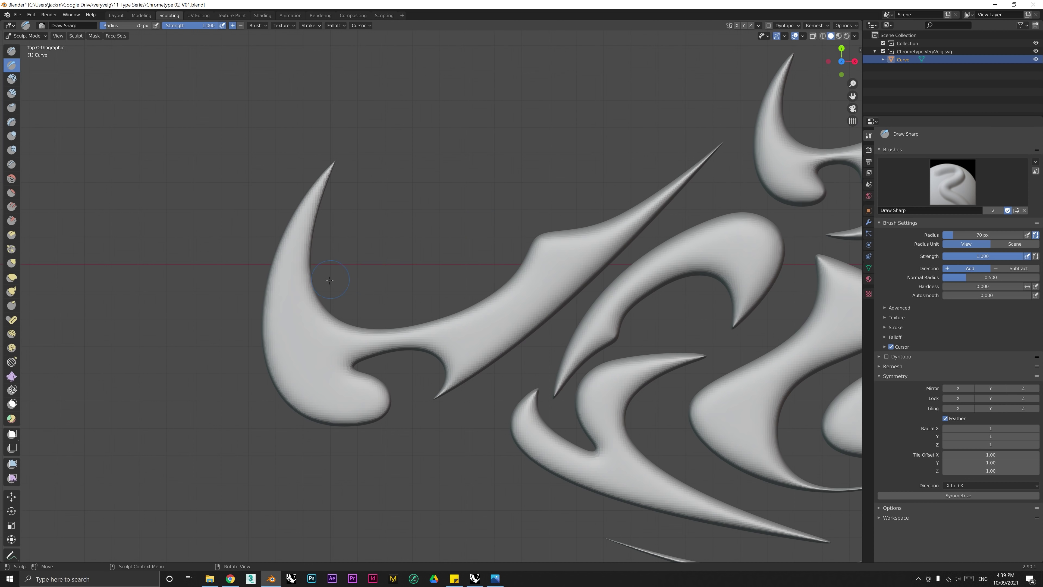
mouse_move(299, 250)
mouse_down()
mouse_move(283, 335)
mouse_move(370, 398)
mouse_up()
scroll(105, 303, down, 3)
drag(398, 267, 309, 322)
drag(223, 315, 250, 329)
mouse_move(351, 364)
mouse_down()
mouse_move(366, 391)
mouse_move(449, 416)
mouse_up()
drag(406, 346, 400, 379)
mouse_move(388, 326)
mouse_down()
mouse_move(449, 272)
mouse_move(393, 319)
mouse_up()
key(ctrl+z)
shift+middle_drag(514, 313, 320, 267)
mouse_move(332, 242)
mouse_down()
mouse_move(354, 260)
mouse_move(320, 286)
mouse_move(301, 356)
mouse_up()
key(ctrl+z)
mouse_move(373, 298)
mouse_down()
mouse_move(448, 315)
mouse_move(424, 374)
mouse_move(338, 417)
mouse_up()
drag(428, 398, 350, 418)
key(ctrl+z)
mouse_move(423, 246)
mouse_down()
mouse_move(485, 308)
mouse_move(428, 250)
mouse_up()
key(ctrl+z)
drag(429, 250, 485, 308)
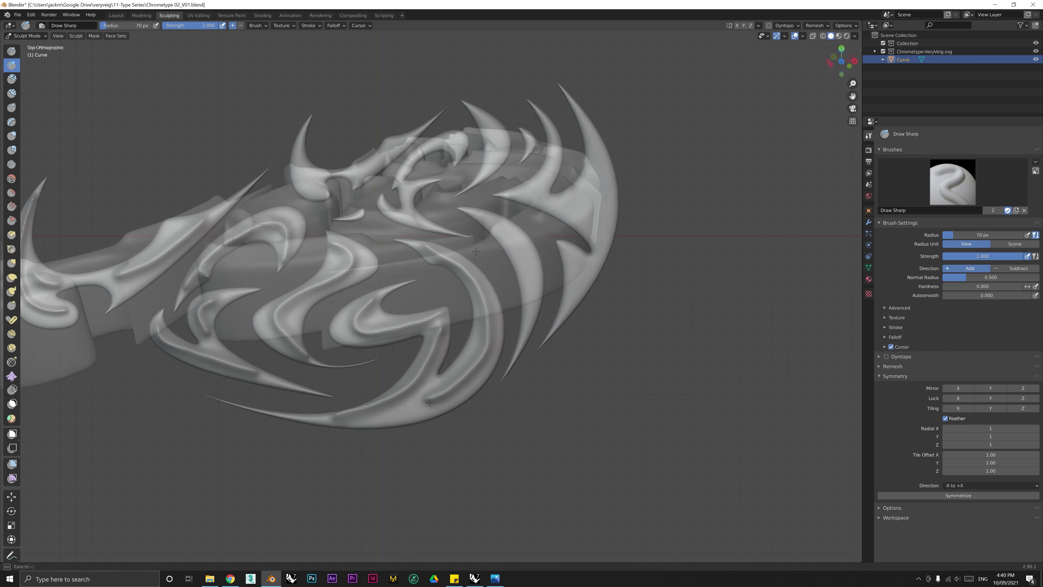
mouse_move(518, 255)
middle_down()
mouse_move(533, 218)
mouse_move(527, 192)
middle_up()
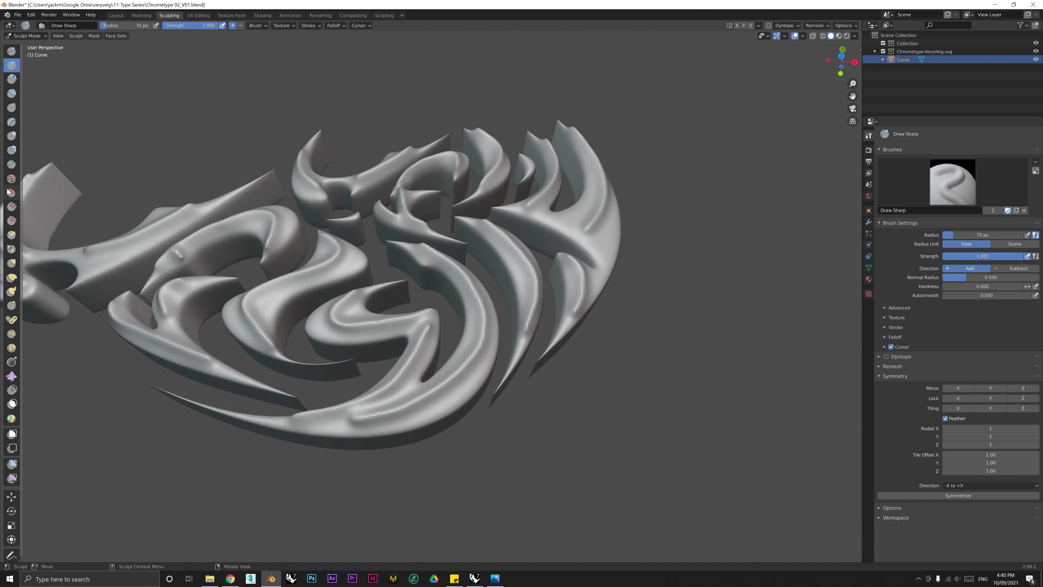
Step: Soften the sculpted ridges on the letters with the Smooth brush, using radius 189 px and strength about 0.54
click(12, 178)
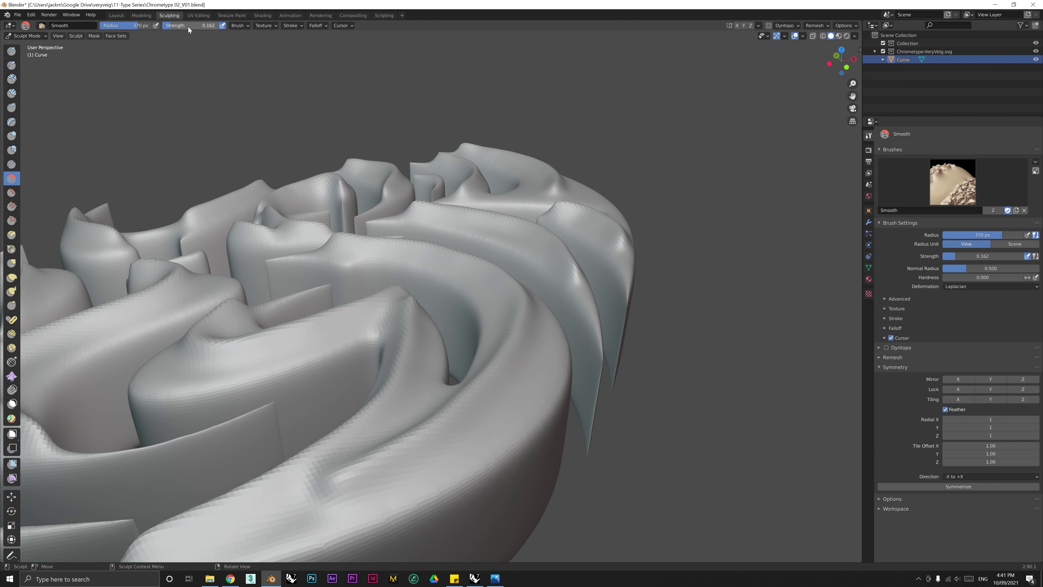
drag(497, 296, 523, 340)
drag(464, 391, 411, 394)
drag(504, 360, 502, 367)
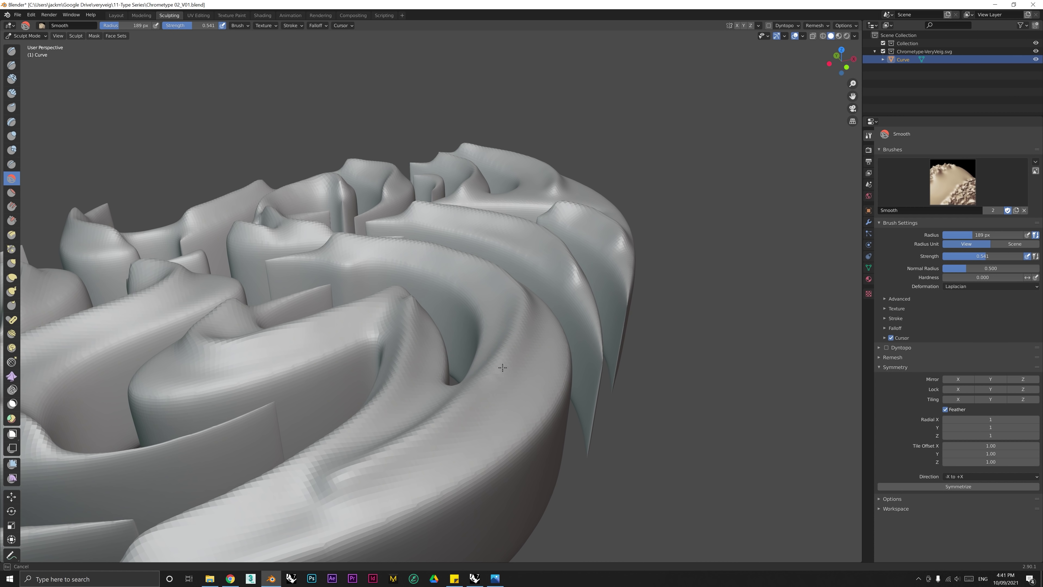
mouse_move(556, 310)
middle_down()
mouse_move(489, 338)
mouse_move(427, 338)
middle_up()
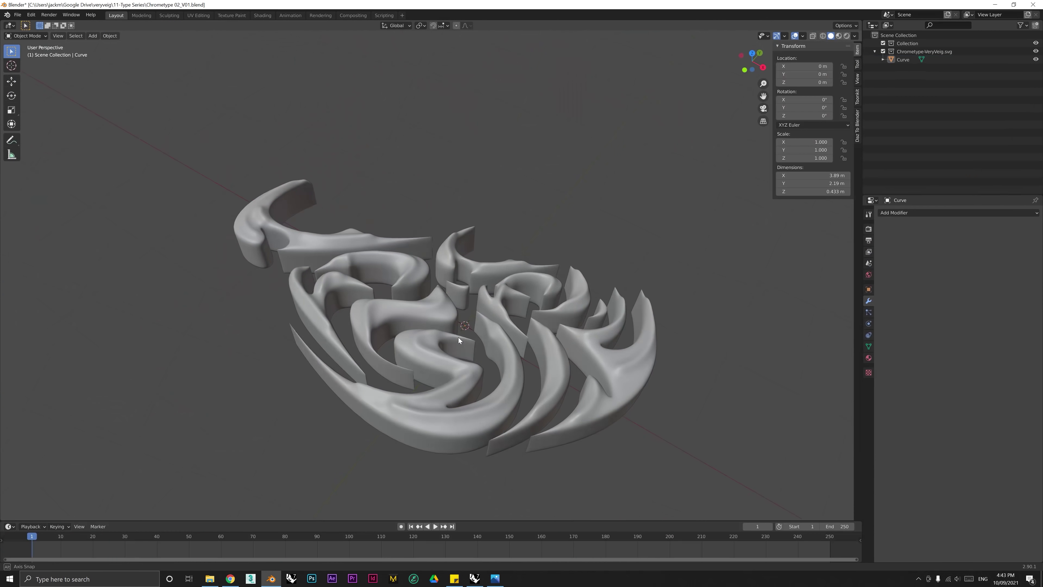
Step: Select the lettering in Object Mode and flatten it by scaling along Z to 0.141
click(444, 355)
middle_drag(482, 378, 472, 373)
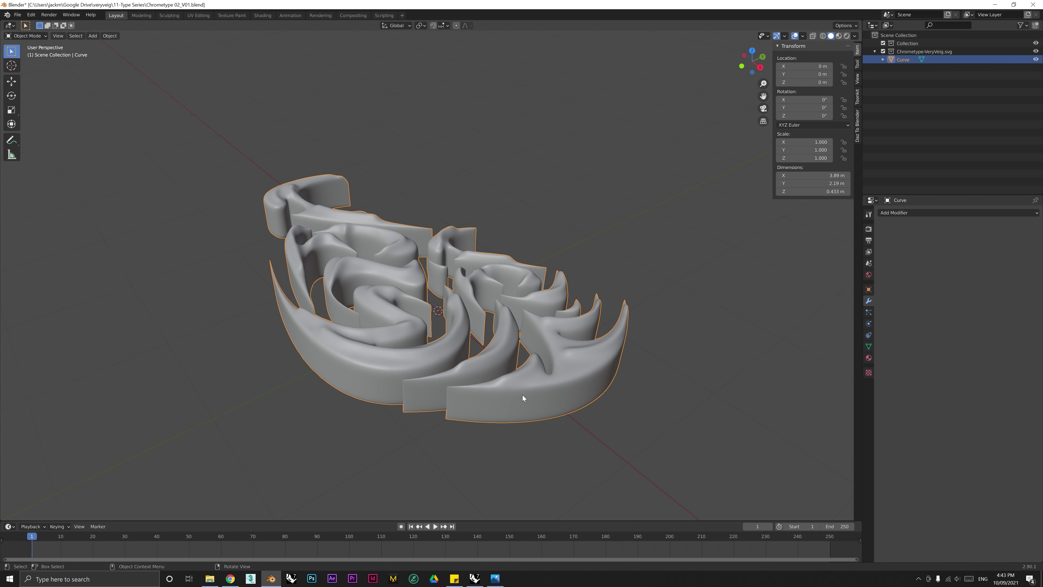
key(s)
key(z)
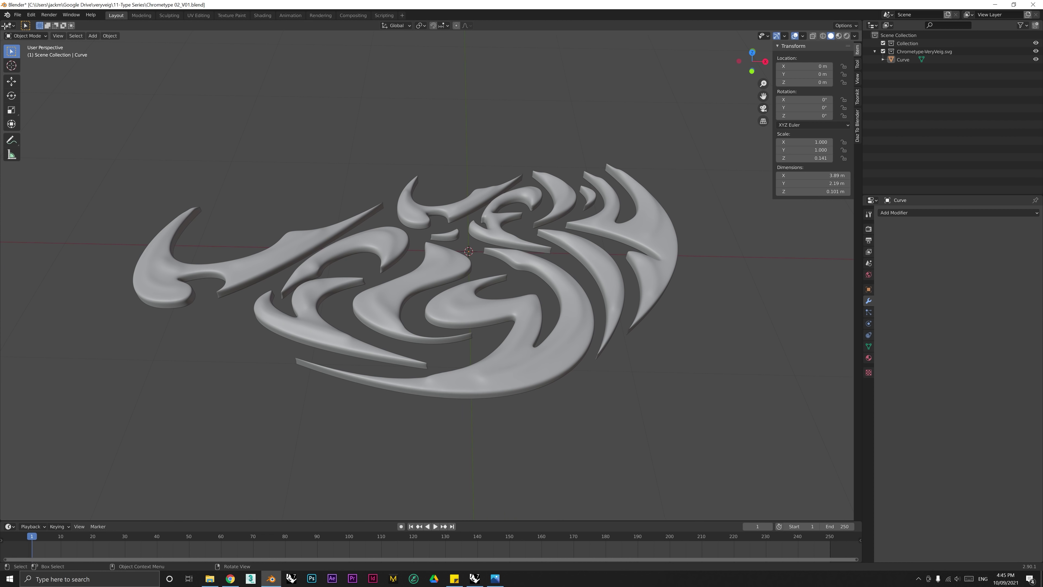
Step: Split the 3D viewport in two, change the new area to the Shader Editor and widen it
drag(6, 25, 298, 43)
click(27, 36)
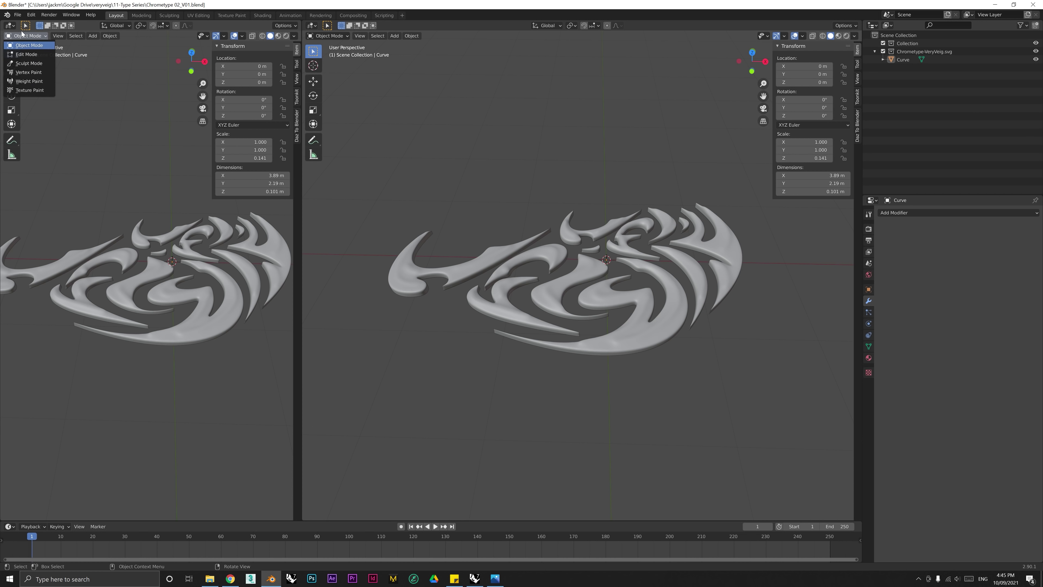
click(9, 25)
click(26, 101)
drag(211, 99, 357, 111)
Step: Give the lettering a new material and set the viewport to Material Preview shading
click(639, 271)
click(246, 25)
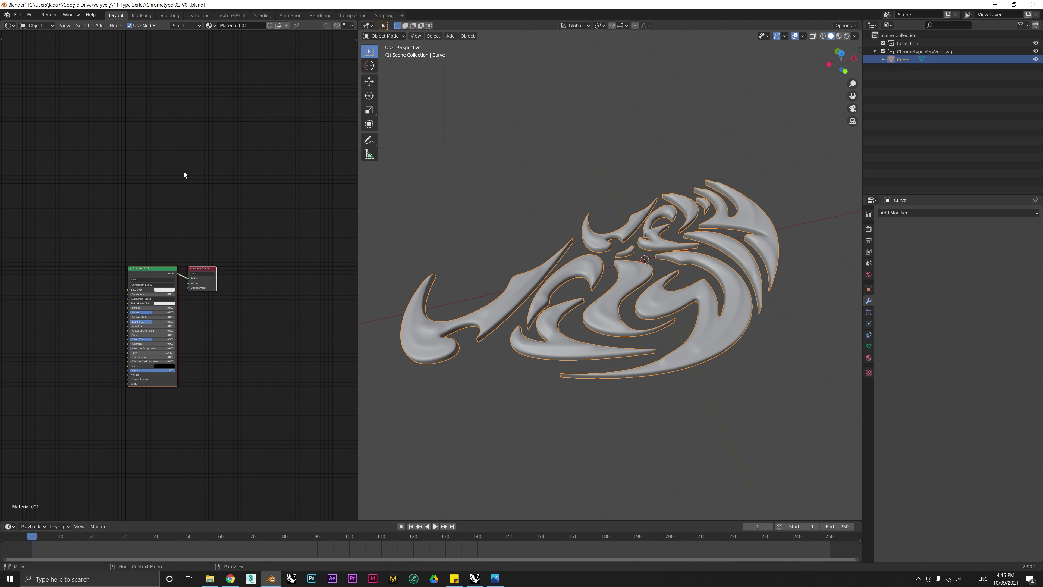
scroll(223, 212, up, 2)
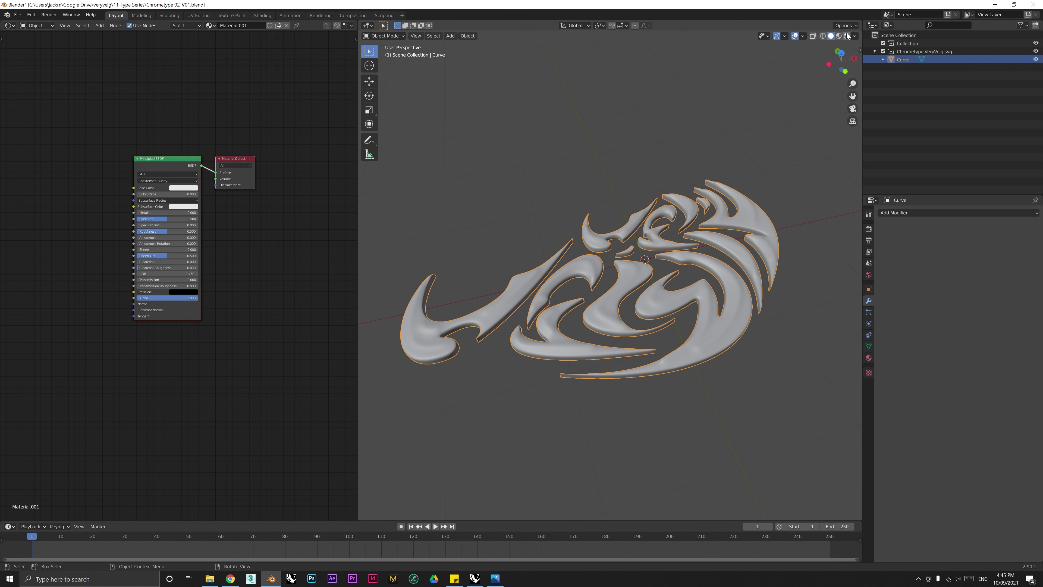
click(839, 36)
middle_drag(616, 180, 641, 173)
click(510, 173)
Step: Set the Principled BSDF's Metallic to 1.000 and Roughness to 0.145
scroll(160, 215, up, 2)
scroll(158, 216, up, 2)
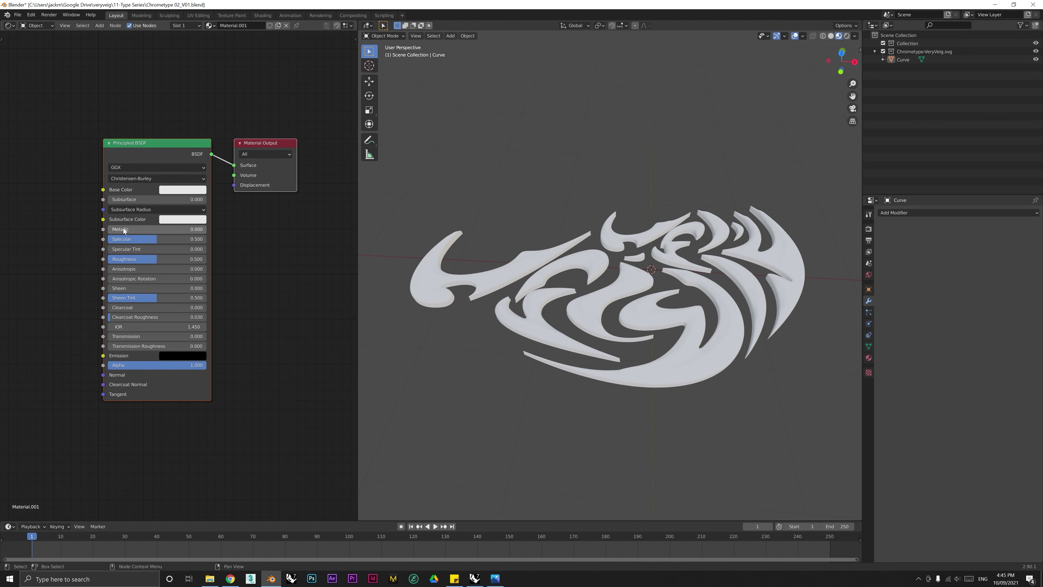
drag(123, 229, 210, 229)
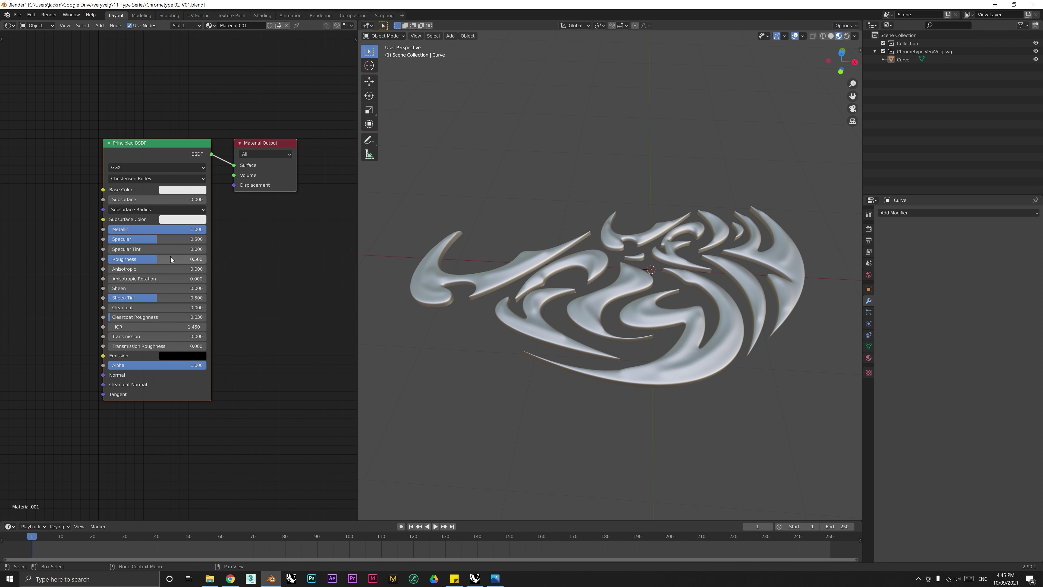
drag(156, 259, 118, 259)
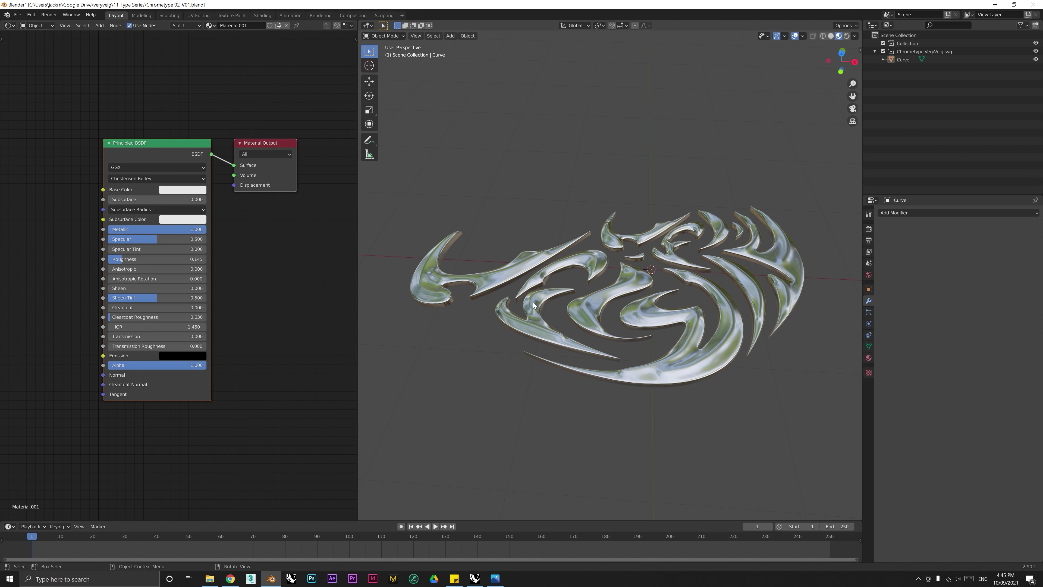
Step: Examine the chrome reflections on the lettering from close up and from the top view
middle_drag(533, 302, 588, 313)
scroll(610, 255, up, 7)
scroll(630, 289, down, 5)
scroll(588, 314, down, 1)
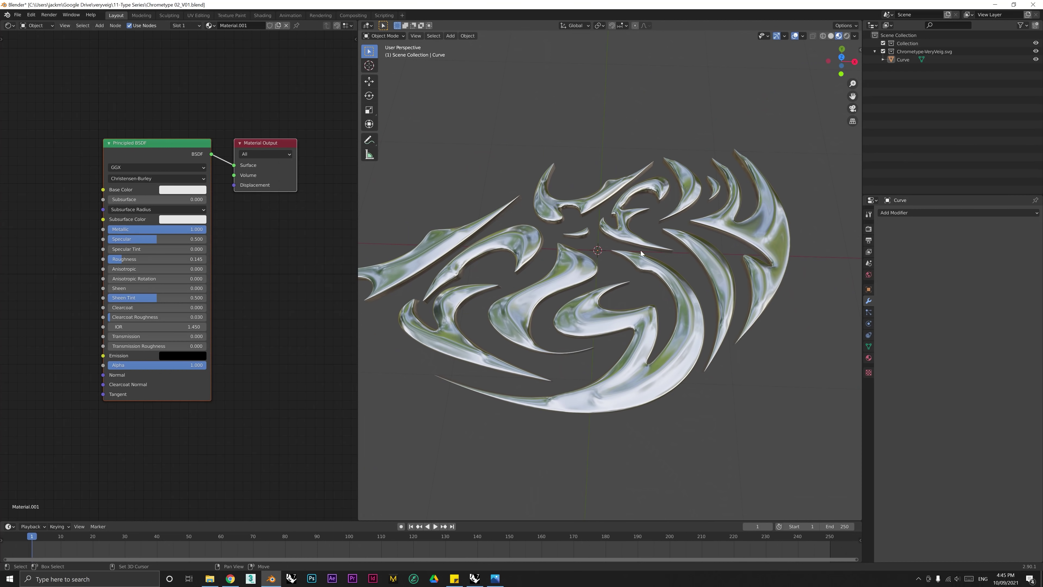
click(841, 57)
shift+middle_drag(640, 254, 687, 246)
scroll(635, 286, down, 2)
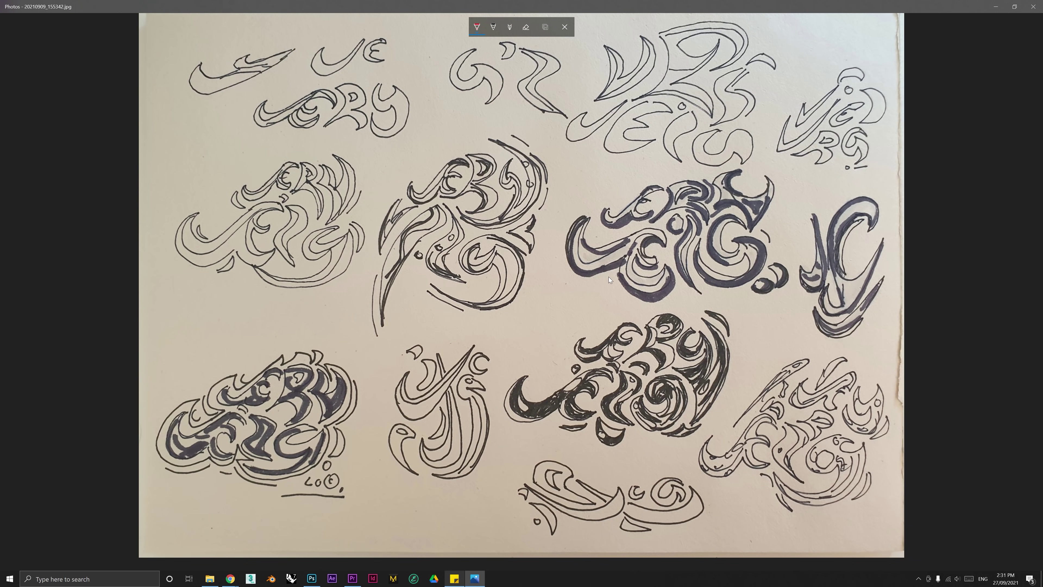
Step: Switch to the sketch photo and trace the lower row of letters in the black-filled sketch with the red pen
drag(525, 376, 520, 379)
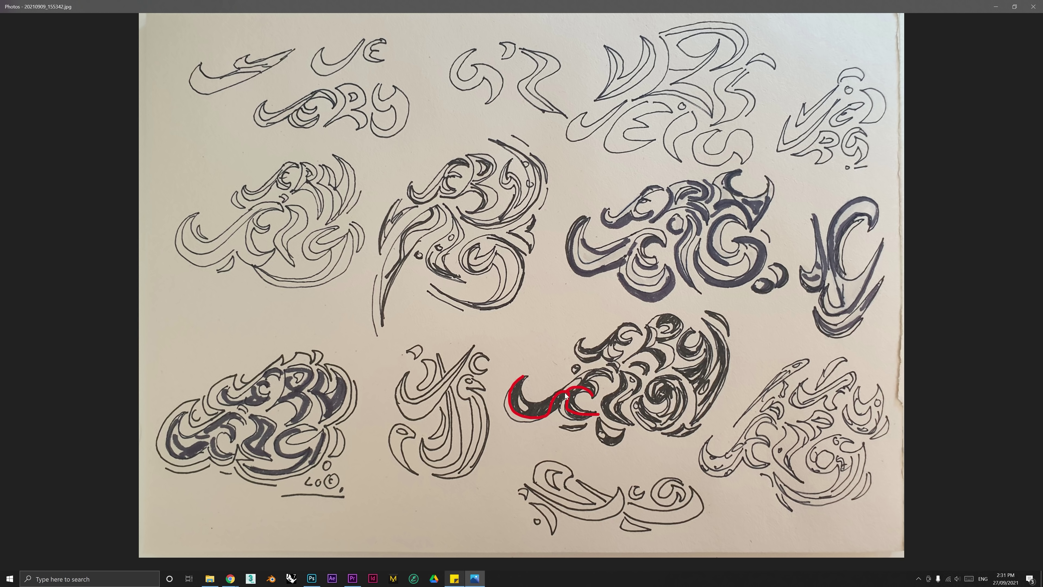
drag(604, 404, 626, 420)
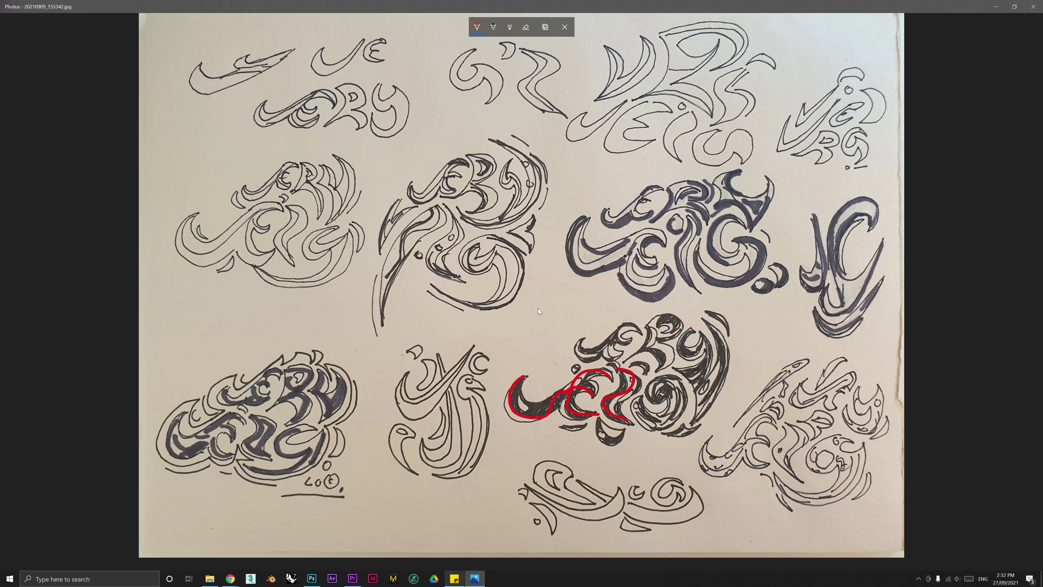
mouse_move(538, 308)
mouse_down()
mouse_move(596, 301)
mouse_move(557, 335)
mouse_up()
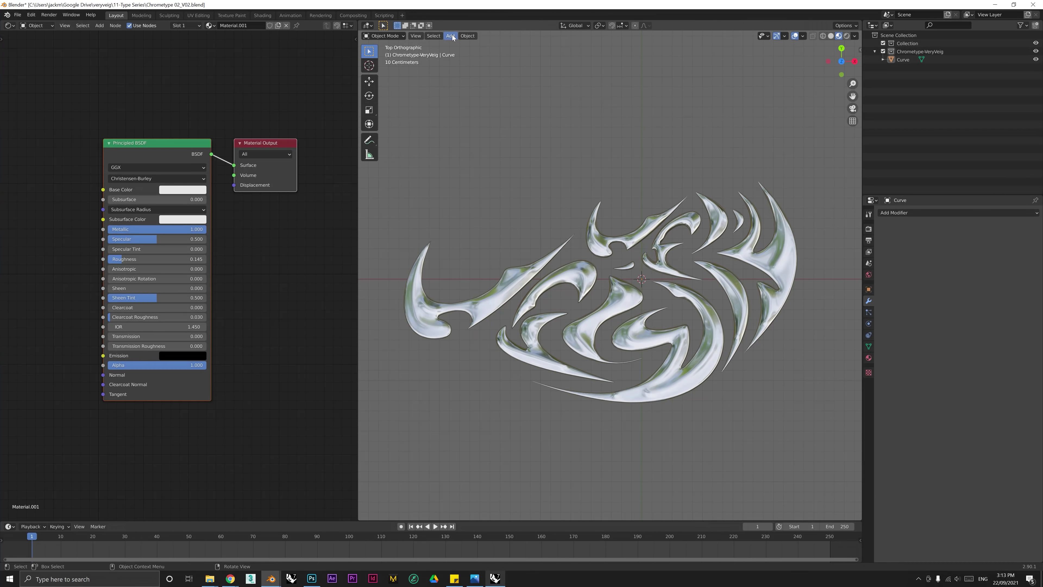
Step: Add a Bezier curve and move it over the leftmost letter
click(451, 36)
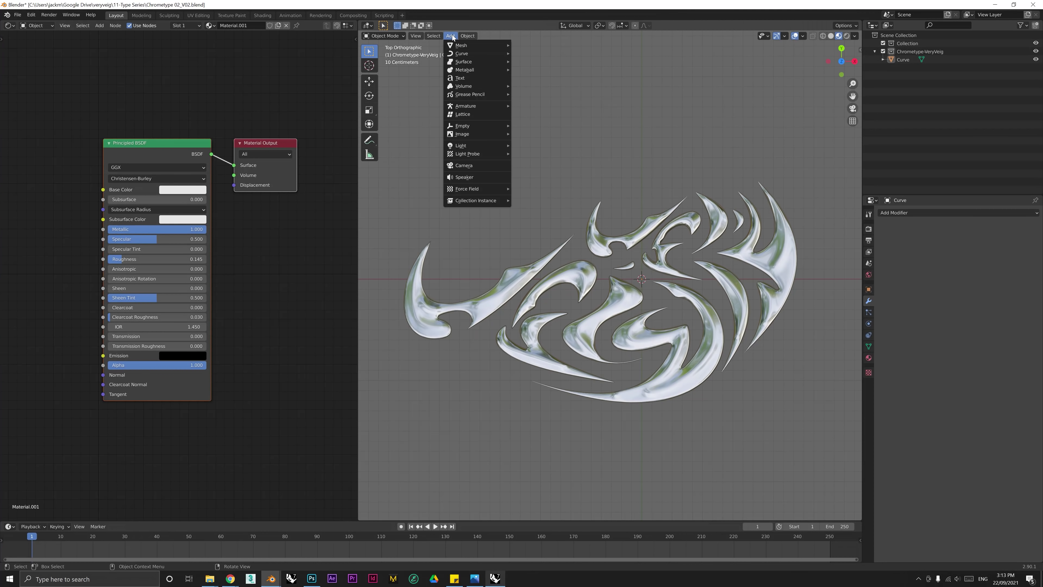
mouse_move(503, 55)
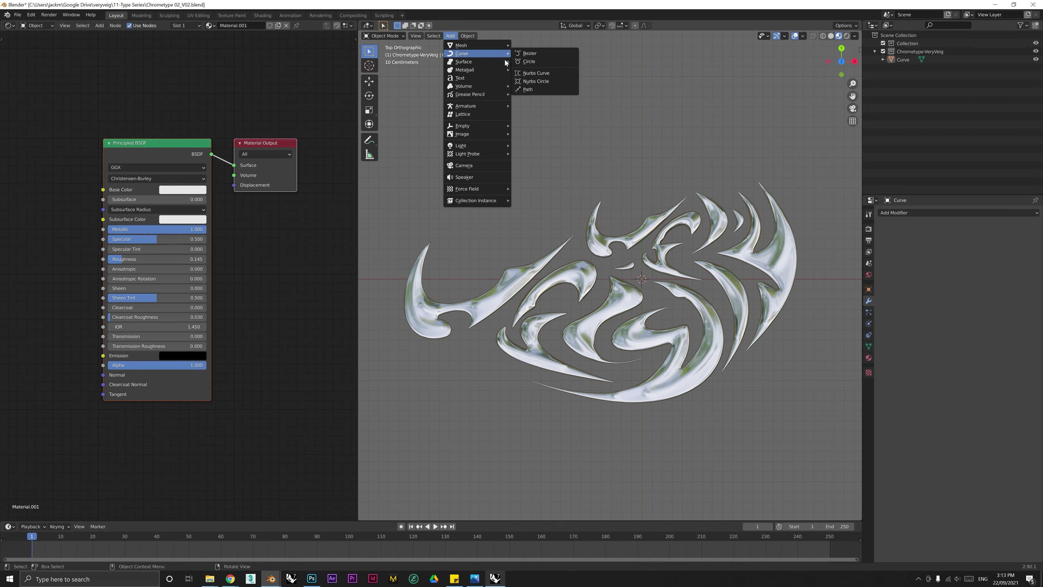
click(527, 53)
key(g)
click(488, 269)
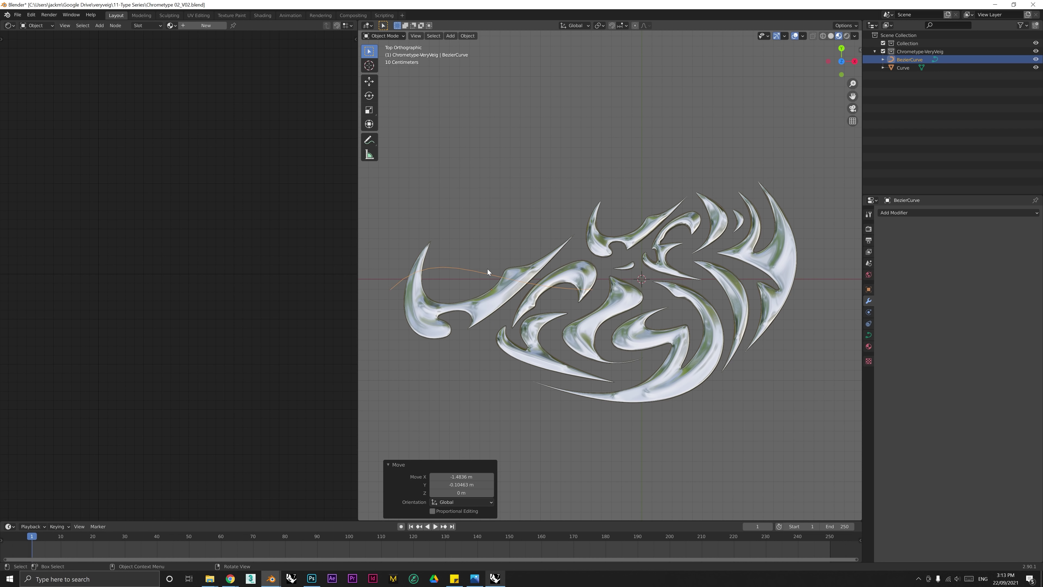
Step: Rotate the curve about 70° to follow the leftmost letter's horn, reposition it, and set the viewport to Solid shading
shift+middle_drag(477, 272, 573, 277)
key(r)
click(573, 251)
key(g)
click(503, 264)
scroll(510, 263, up, 3)
click(831, 36)
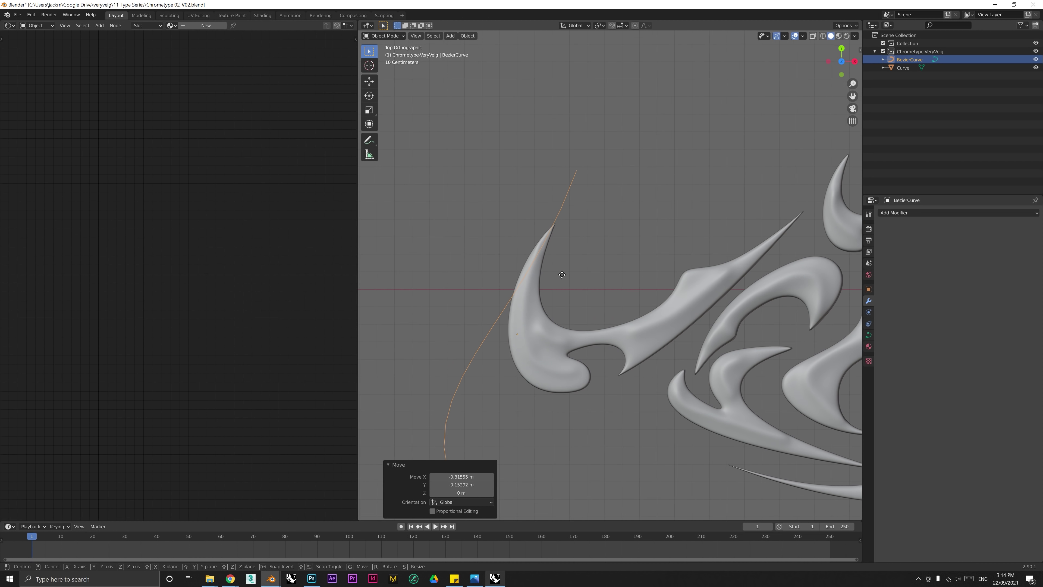
Step: In Edit Mode, move and rotate the curve points so the lower end sits in the letter's bottom curl
key(Tab)
key(g)
click(592, 369)
key(r)
click(585, 384)
key(g)
click(587, 370)
Step: Rotate the control point at the horn's tip along the stroke and scale its handles by 0.652
click(543, 200)
key(r)
click(530, 230)
key(s)
click(506, 263)
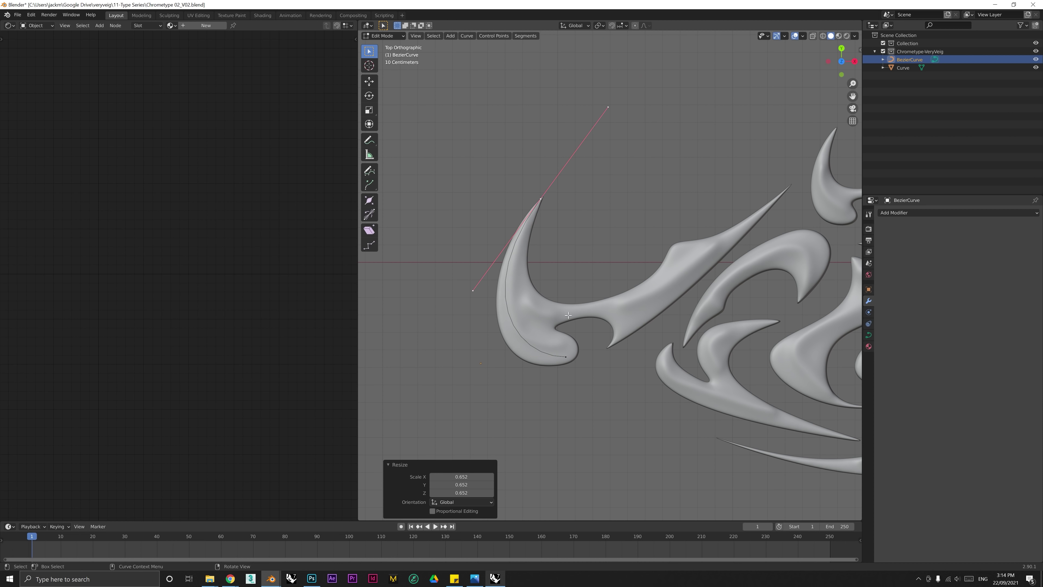
Step: Extrude a new point from the curve's lower end to form a loop in the bottom curl and reposition the bottom point
click(565, 356)
key(e)
click(519, 338)
click(577, 338)
click(566, 357)
key(g)
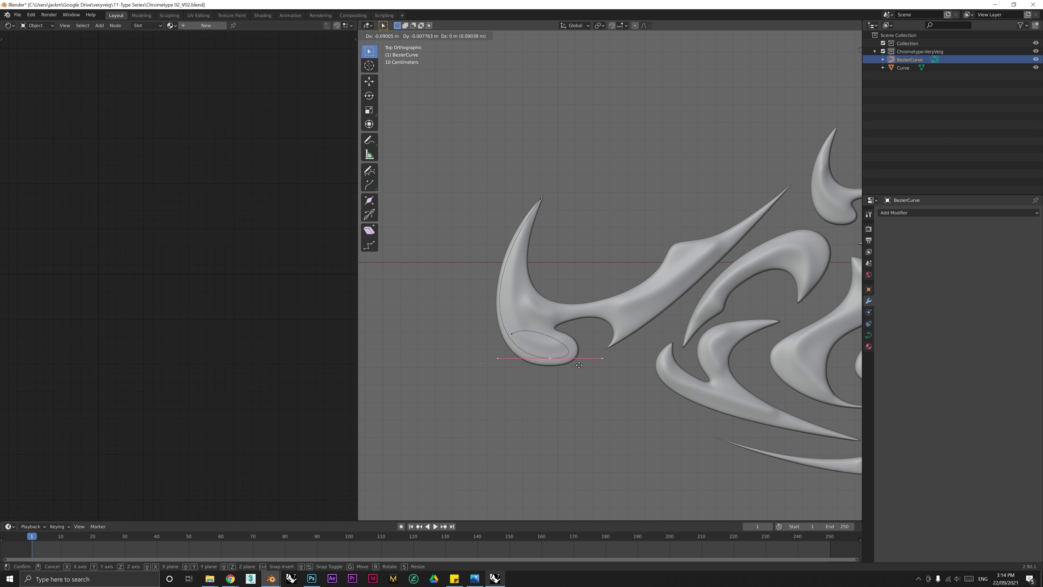
click(552, 359)
Step: Rotate and reposition the control point at the horn's tip to follow the letter's edge
click(541, 199)
key(r)
click(575, 186)
key(g)
click(574, 186)
Step: Rotate and scale the loop's bottom point and move the loop's end point to round out the curl
click(552, 359)
key(r)
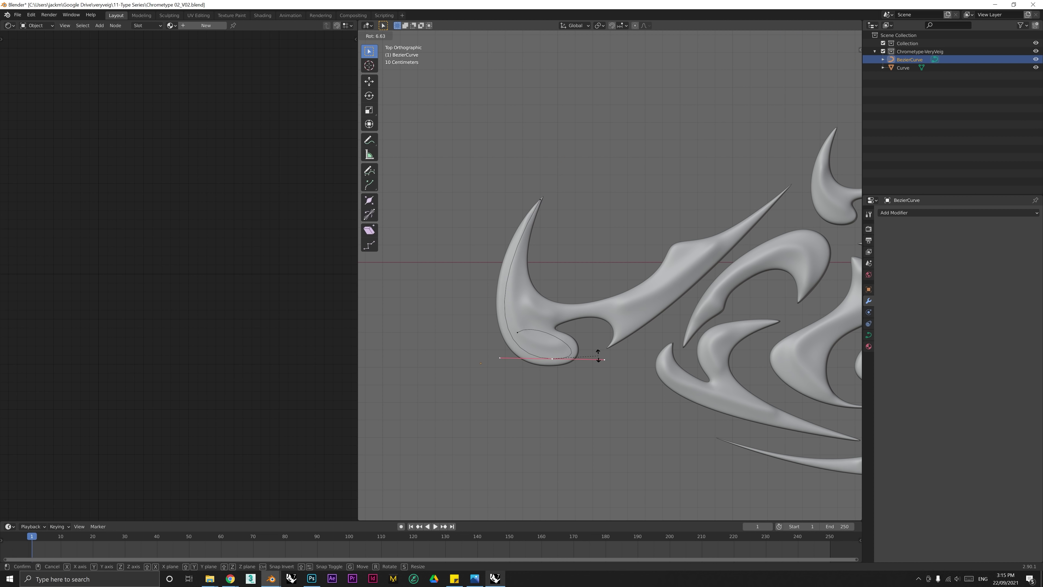
click(598, 357)
key(s)
click(600, 355)
click(541, 199)
click(518, 332)
key(g)
click(585, 338)
Step: Extrude a new point from the horn's tip, rotate it and move it down toward the letter's inner bend
click(541, 199)
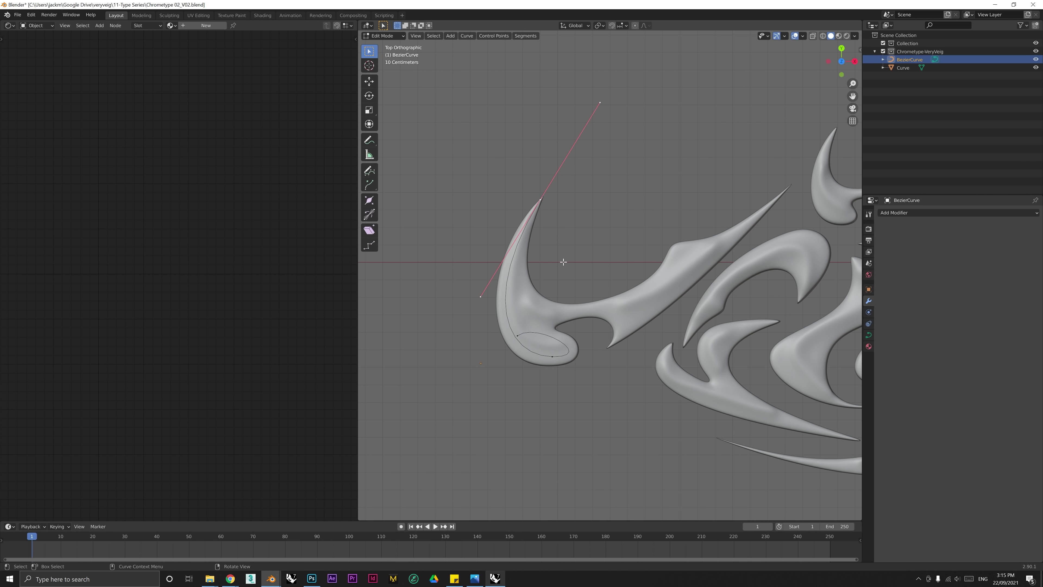
key(e)
click(550, 340)
key(r)
click(594, 289)
key(g)
click(617, 300)
Step: Scale down the inner bend point's handles, rotate them about 23.6° and settle the point inside the bend
key(s)
click(604, 303)
key(r)
click(649, 316)
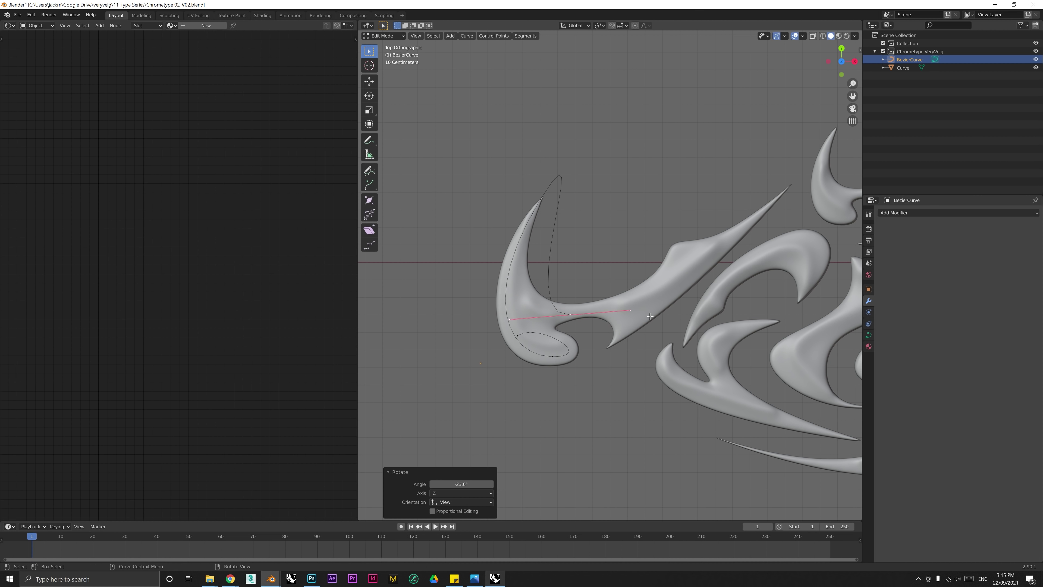
key(g)
click(619, 312)
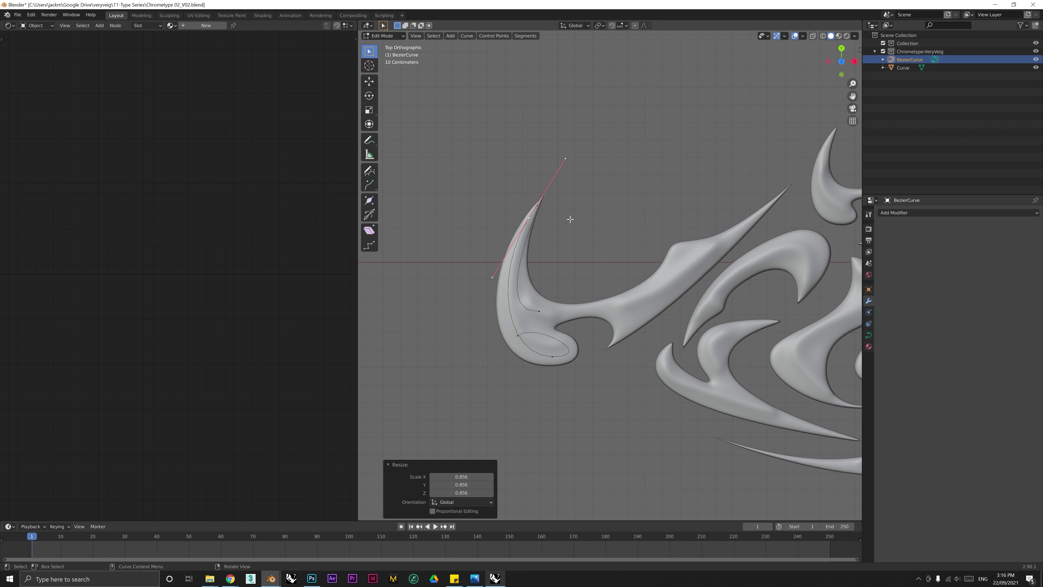
Step: Extend the curve from the inner bend along the letter's long stroke to its pointed tip
key(r)
click(598, 297)
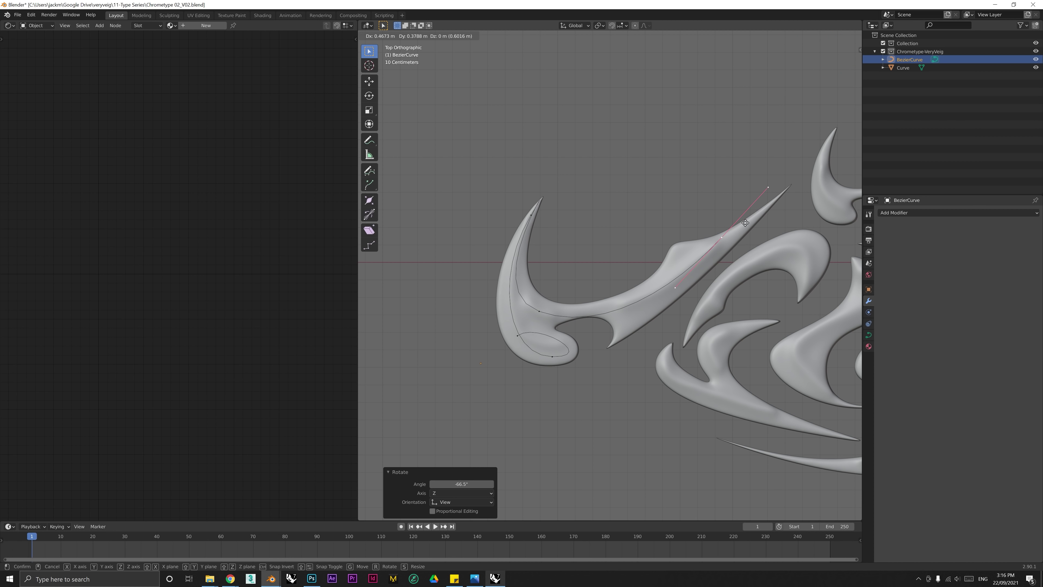
shift+right_drag(676, 269, 617, 282)
scroll(737, 207, up, 5)
Step: Extrude a point back from the long stroke's tip to the hump on its upper edge and rotate its handles
key(e)
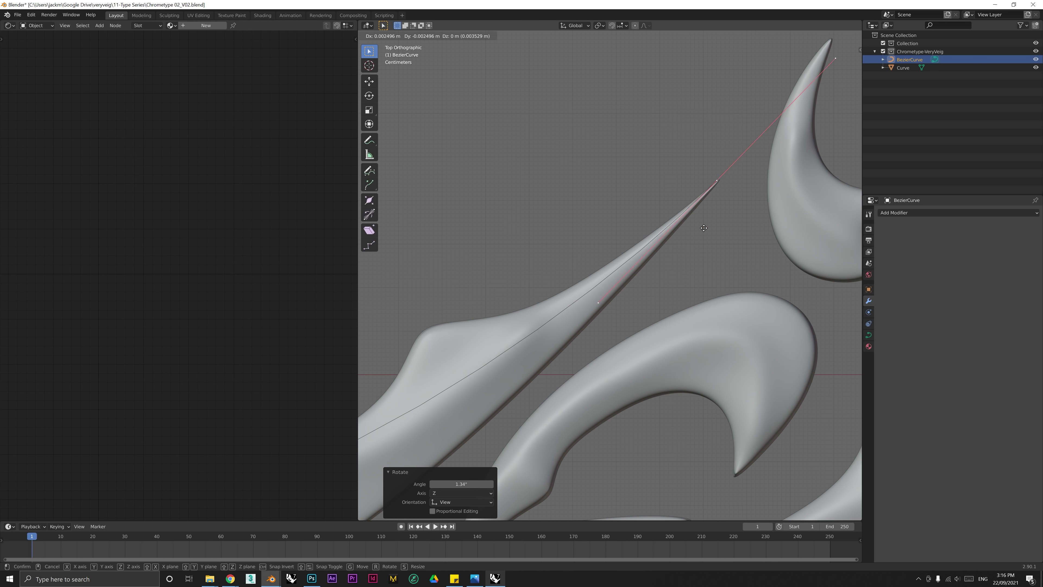
click(587, 321)
scroll(657, 252, down, 5)
key(r)
click(610, 252)
key(g)
click(567, 297)
scroll(567, 298, up, 3)
key(r)
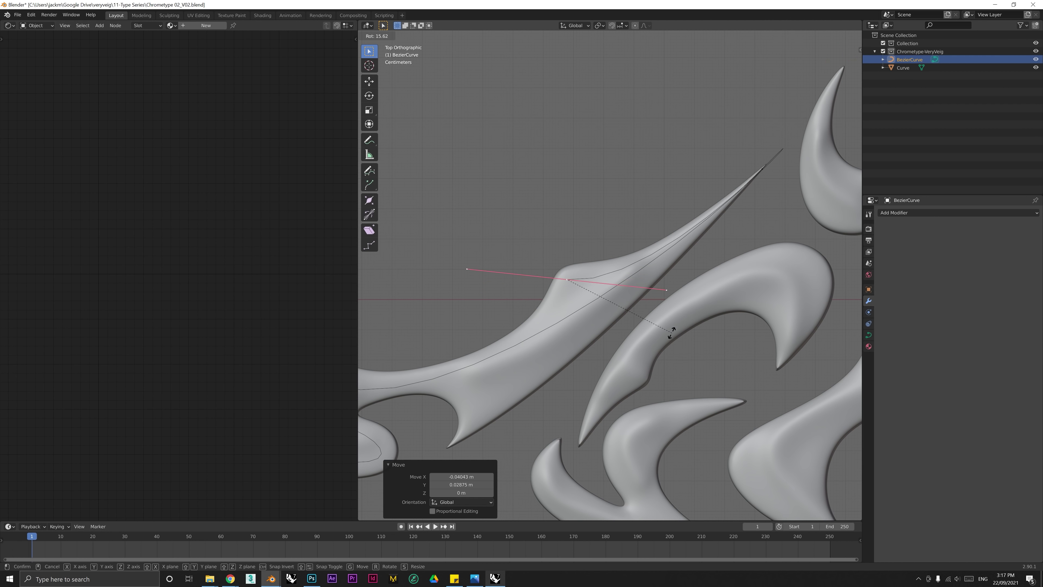
click(671, 335)
Step: Extrude a point from the hump down to the letter's lower spike and rotate its handles along the spike
key(e)
click(596, 370)
key(s)
shift+right_drag(553, 379, 637, 300)
scroll(637, 302, down, 1)
key(r)
click(622, 332)
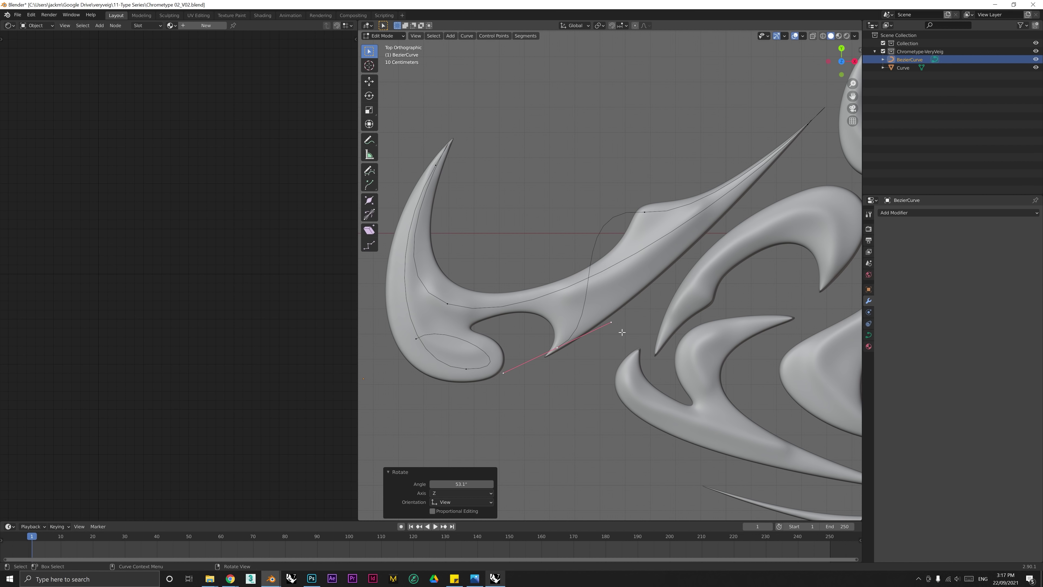
Step: Move the hump point along the stroke's upper edge and rotate its handles to nearly horizontal
click(647, 213)
key(g)
click(705, 226)
key(r)
click(732, 200)
key(g)
key(r)
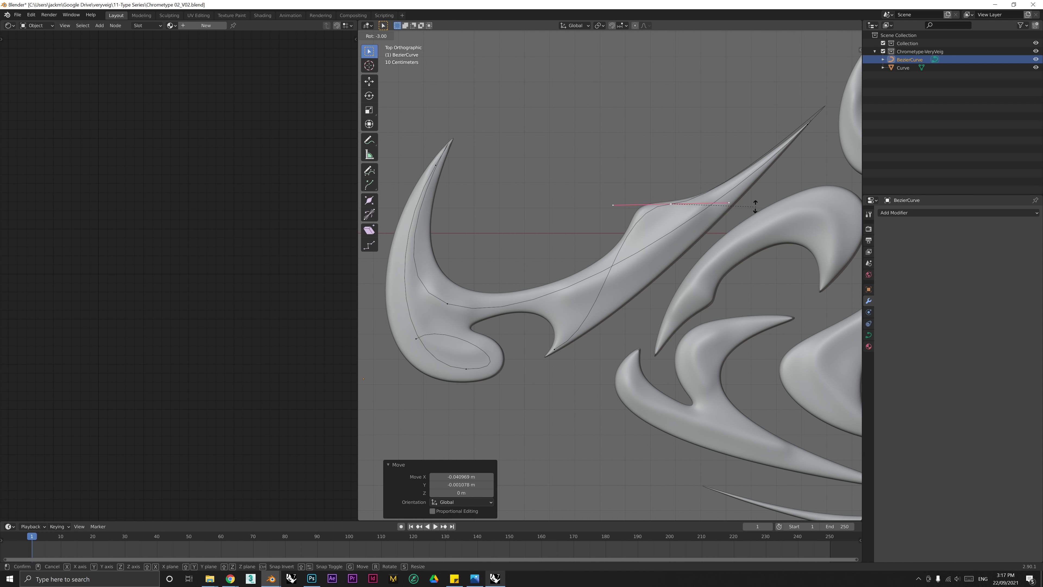
click(757, 204)
Step: Adjust the position and handle size of the curve's end point at the lower spike
shift+right_drag(731, 230, 686, 265)
click(518, 382)
key(g)
key(s)
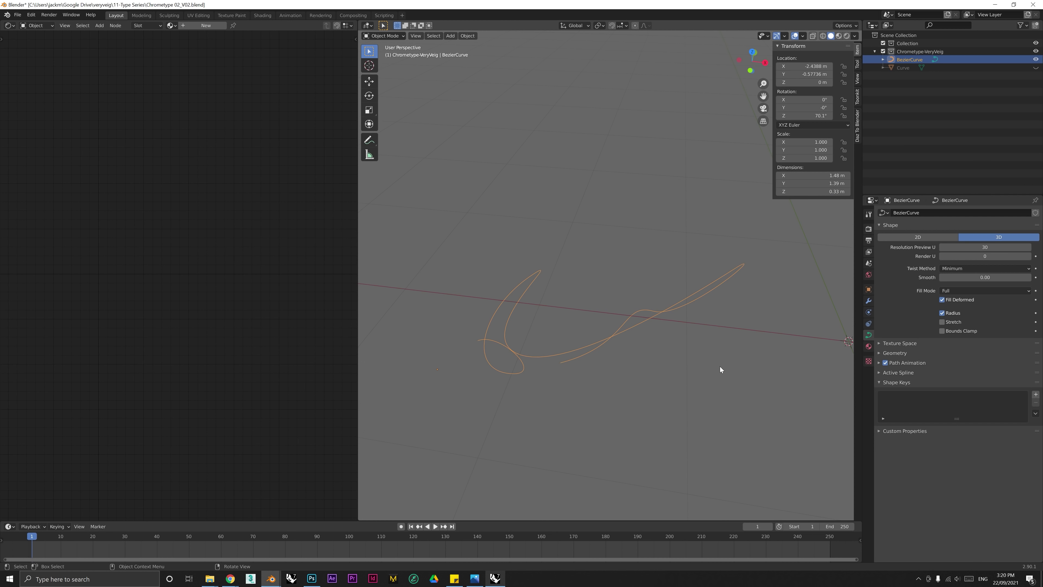
Step: Give the Bezier curve a tubular thickness with a bevel Depth of 0.027 m
mouse_move(719, 366)
middle_down()
mouse_move(706, 367)
mouse_move(714, 356)
middle_up()
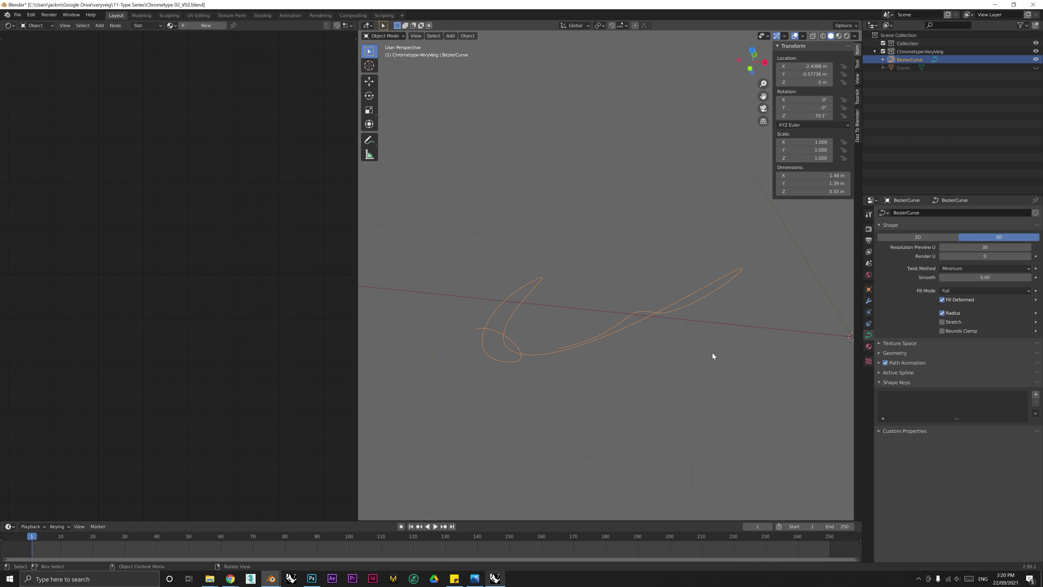
click(712, 356)
middle_drag(712, 355, 670, 345)
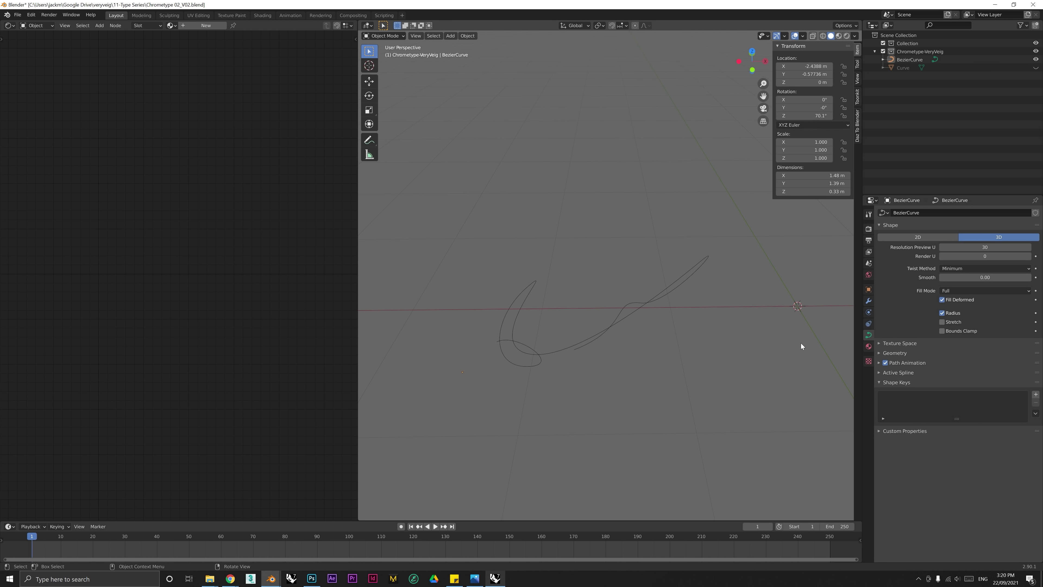
click(899, 353)
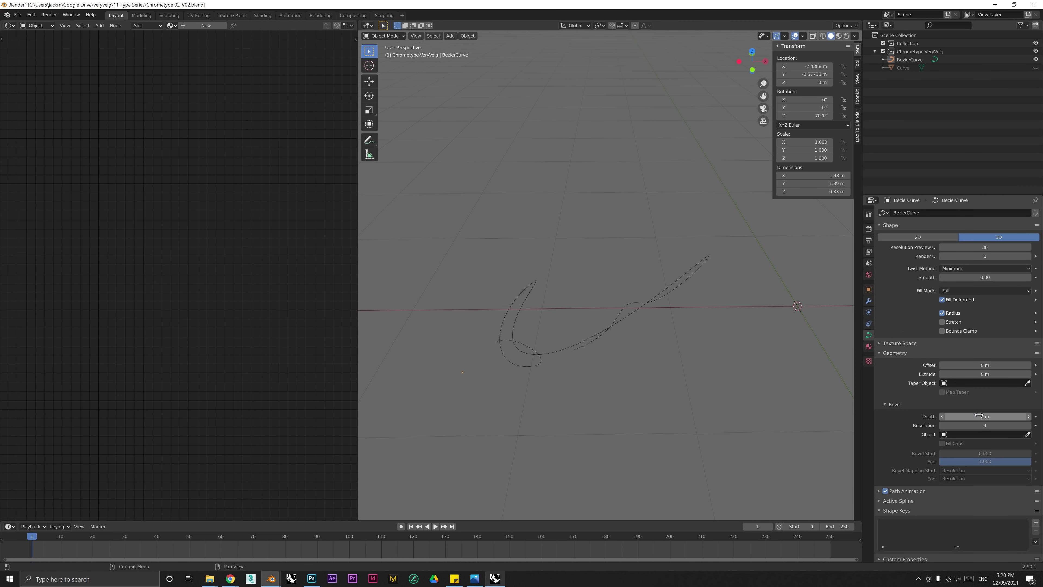
drag(985, 417, 1004, 417)
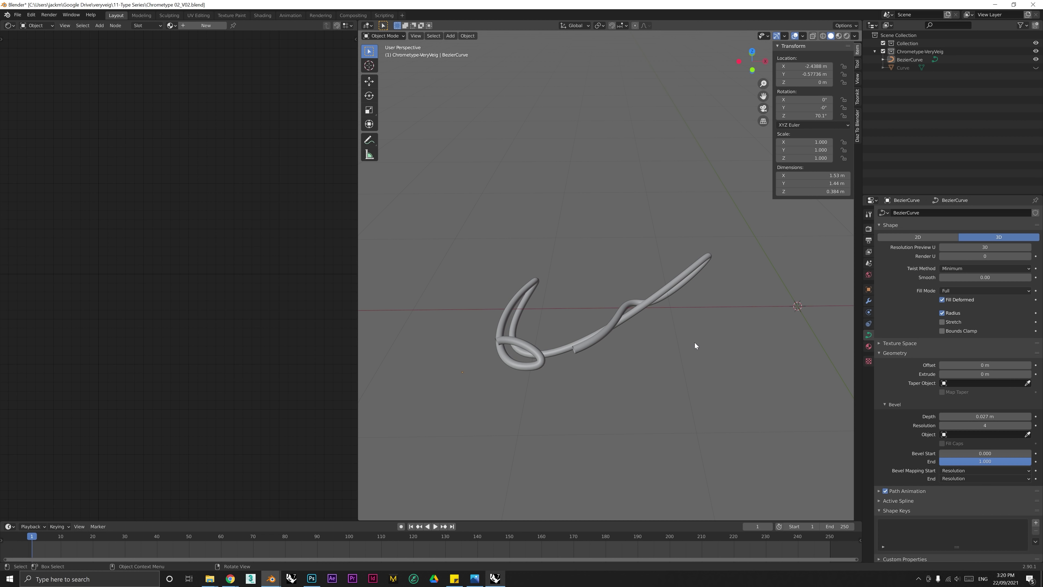
middle_drag(695, 342, 687, 378)
middle_drag(643, 377, 574, 332)
Step: Try moving the curve's hump point freely in perspective view in Edit Mode, and undo the move
click(667, 367)
key(Tab)
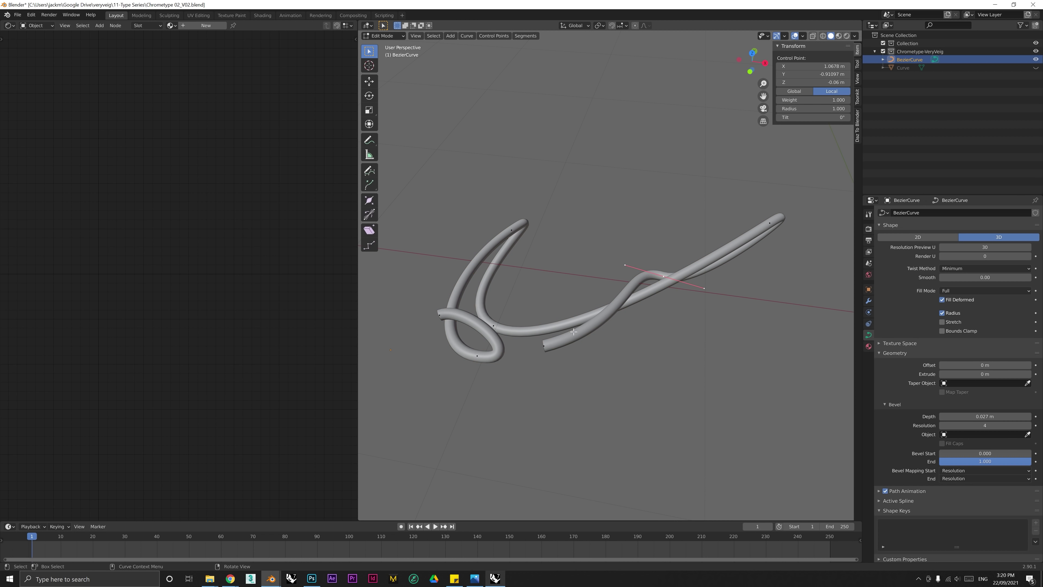
key(g)
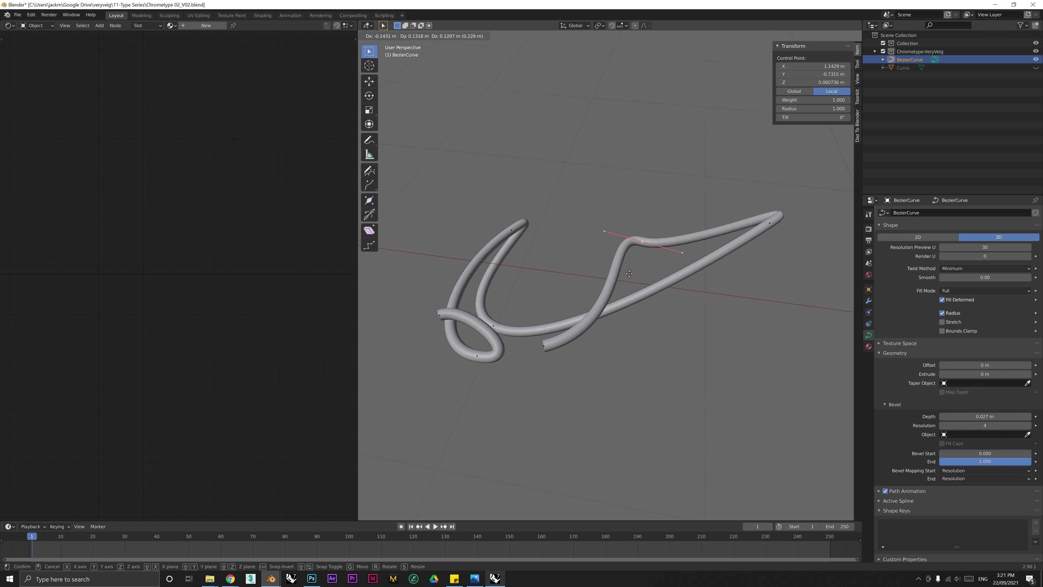
click(610, 263)
key(ctrl+z)
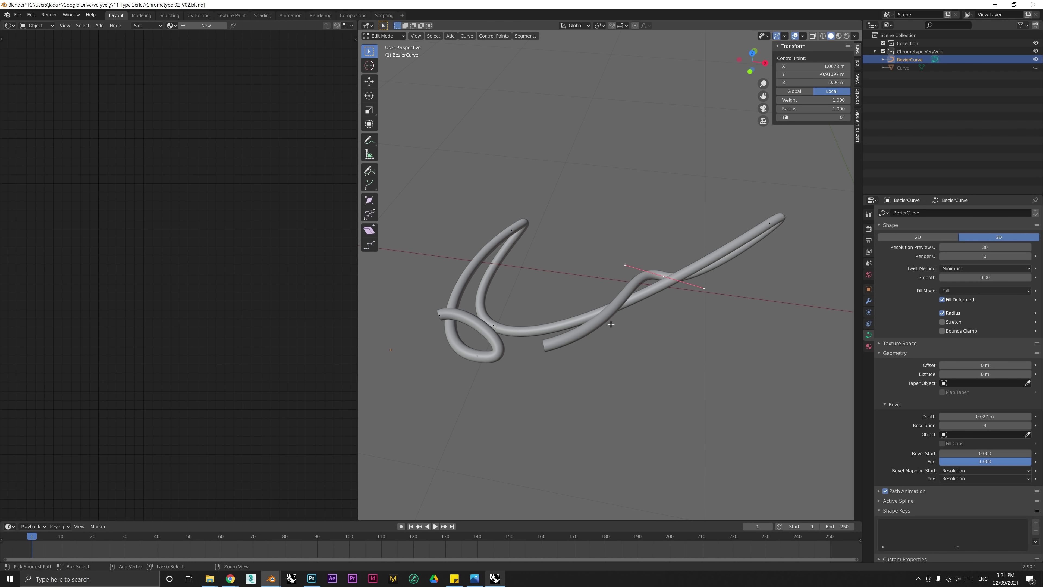
Step: Try moving the curve's lower end point along the Z axis, and undo the move
key(g)
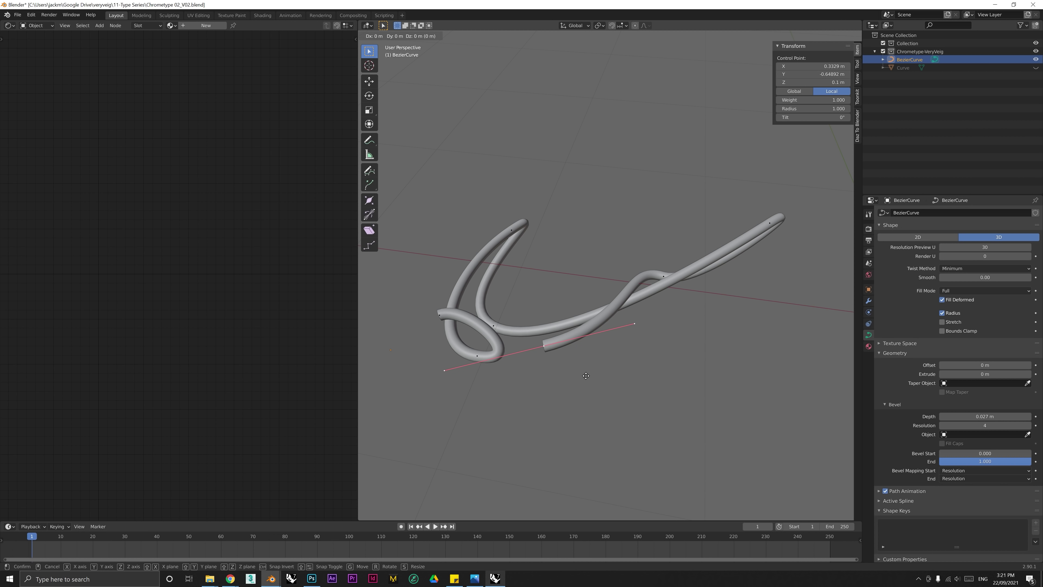
key(z)
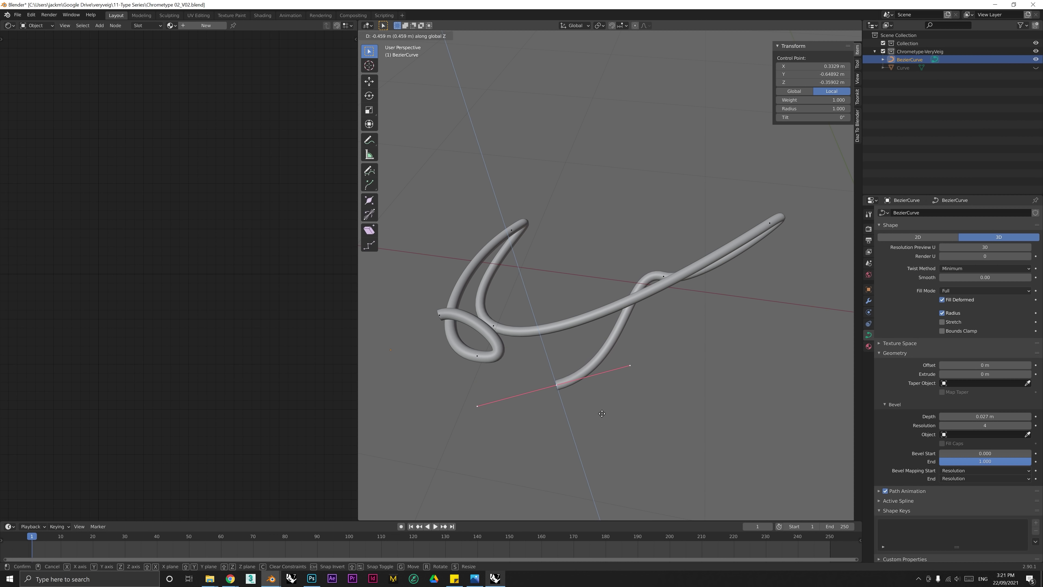
click(580, 337)
key(ctrl+z)
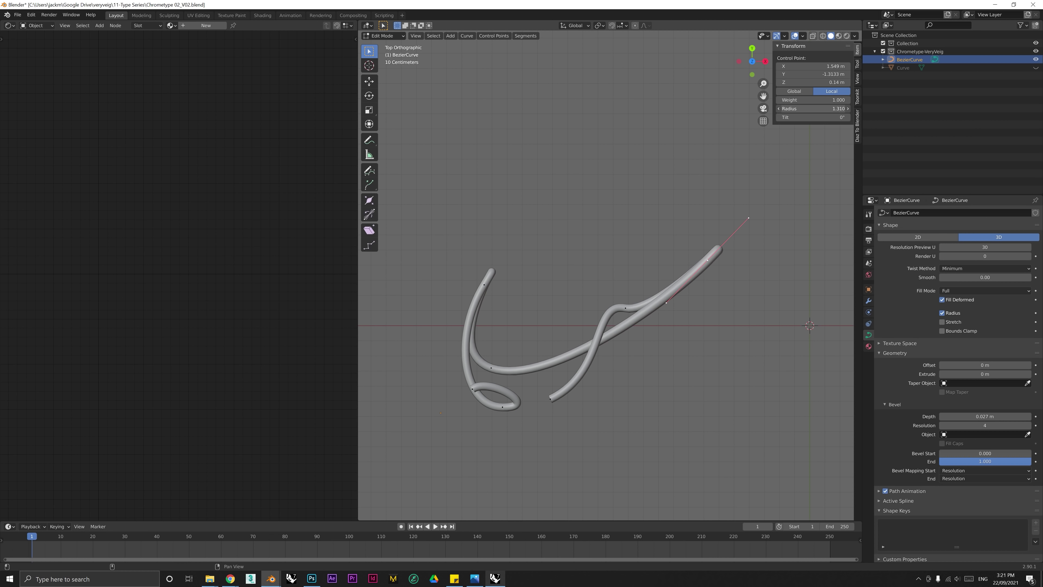
Step: Vary the control points' Radius to taper both pointed tips and thicken the lower end and the loop's start
drag(813, 108, 866, 108)
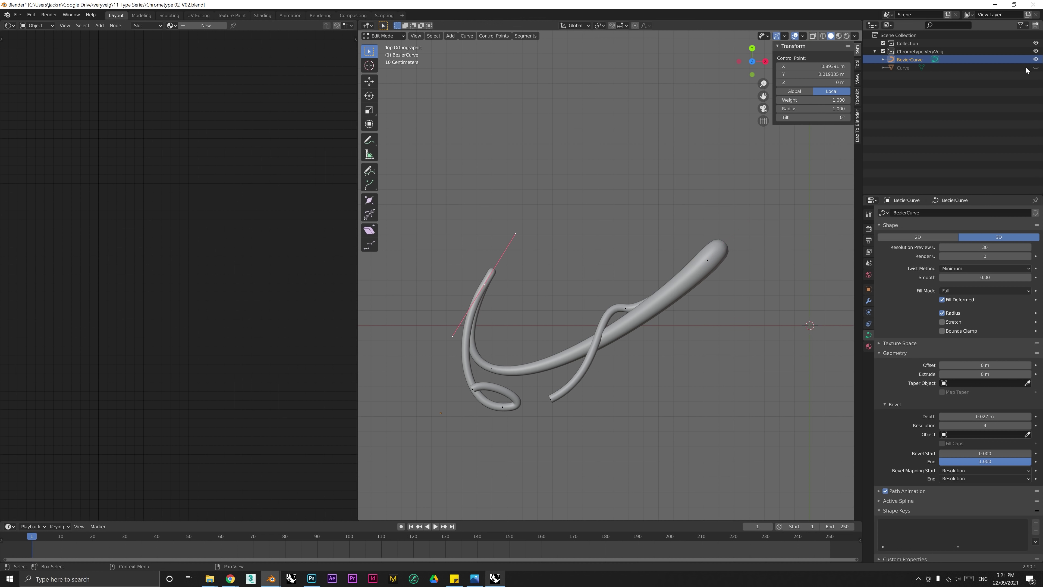
drag(823, 109, 930, 108)
click(707, 260)
click(551, 399)
click(472, 388)
right_drag(558, 404, 550, 380)
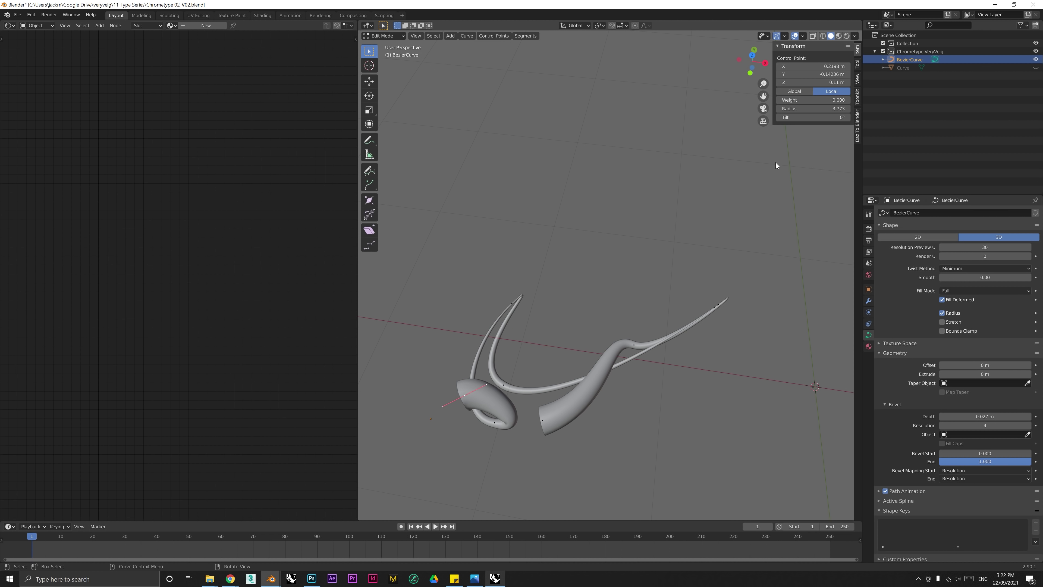
Step: Reduce the Radius of the loop's starting point, return to Object Mode and deselect the curve
mouse_move(633, 308)
right_down()
mouse_move(661, 317)
mouse_move(639, 321)
right_up()
drag(818, 109, 707, 108)
right_drag(564, 312, 575, 299)
key(Tab)
click(576, 299)
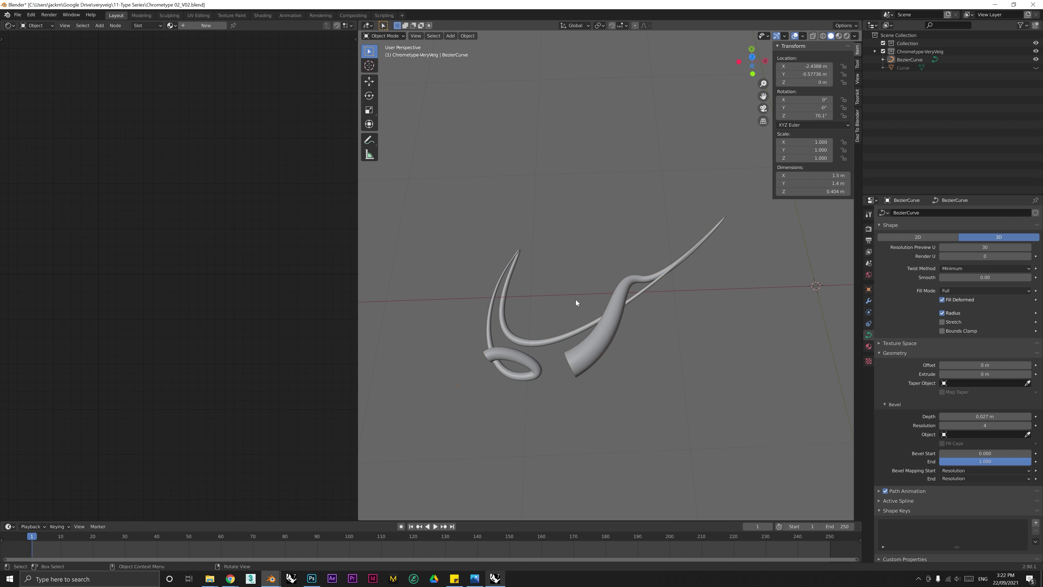
Step: Add a second Bezier curve at the origin, scale it to 0.296 in top view and reposition its points in Edit Mode
scroll(578, 299, down, 1)
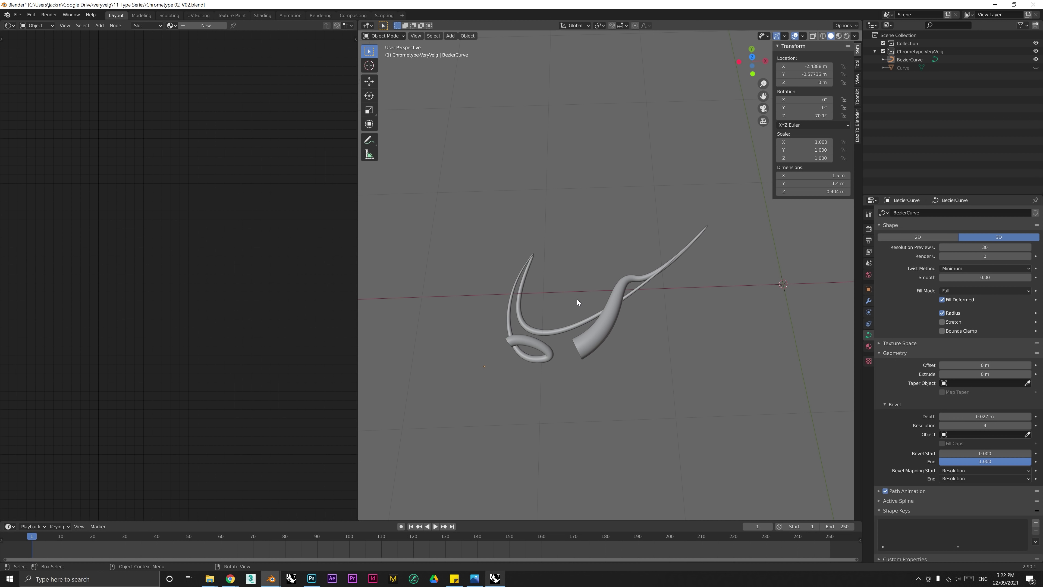
shift+right_drag(651, 278, 601, 328)
click(450, 36)
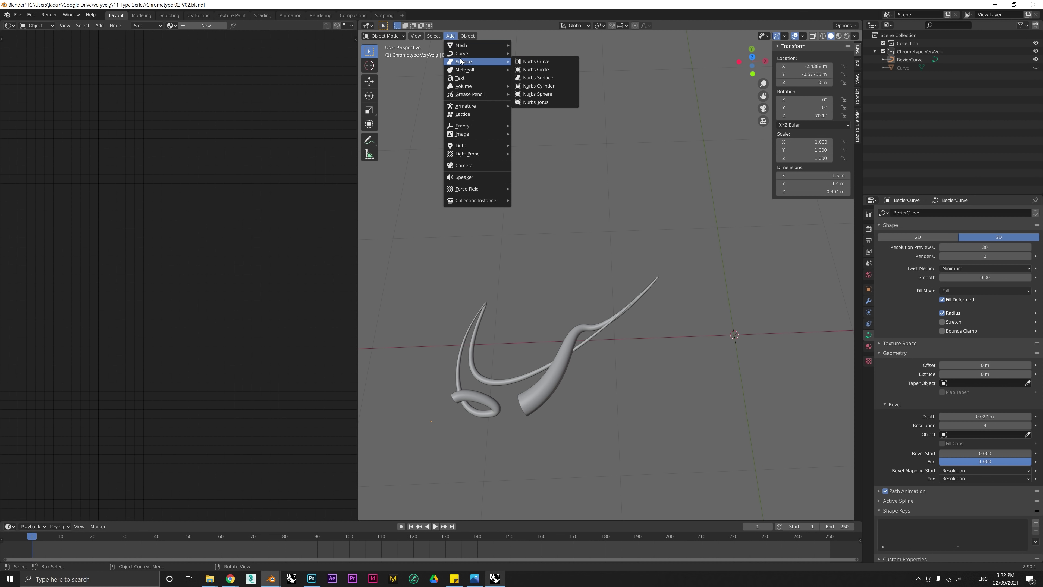
mouse_move(464, 52)
click(528, 52)
key(KP_7)
key(s)
click(635, 335)
key(Tab)
key(g)
click(590, 289)
Step: Extrude further points into a three-lobed outline, close the curve, and rotate and scale the handles at the joining point
key(e)
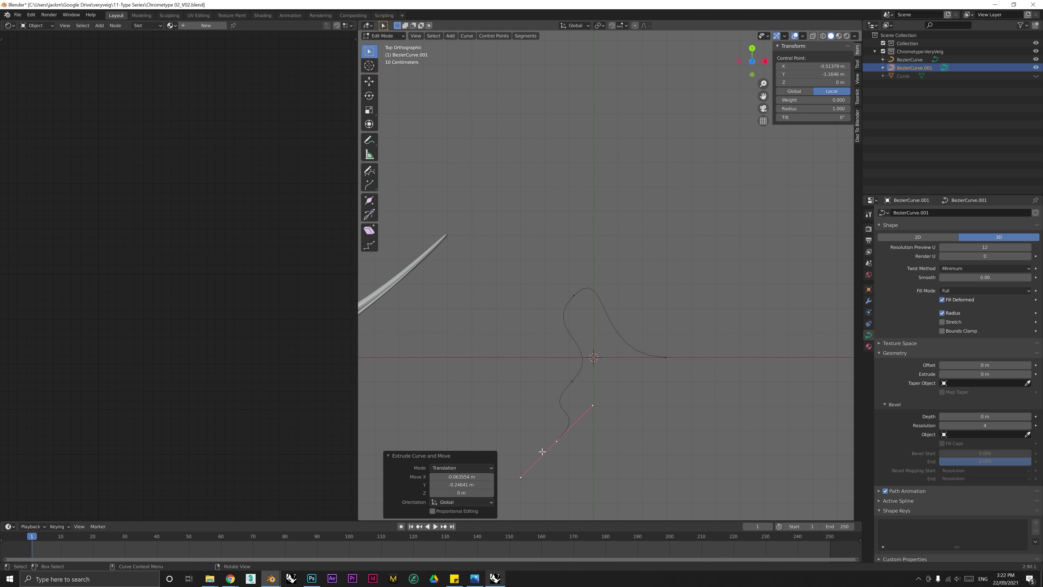
key(e)
click(716, 373)
key(alt+c)
key(r)
click(682, 335)
key(s)
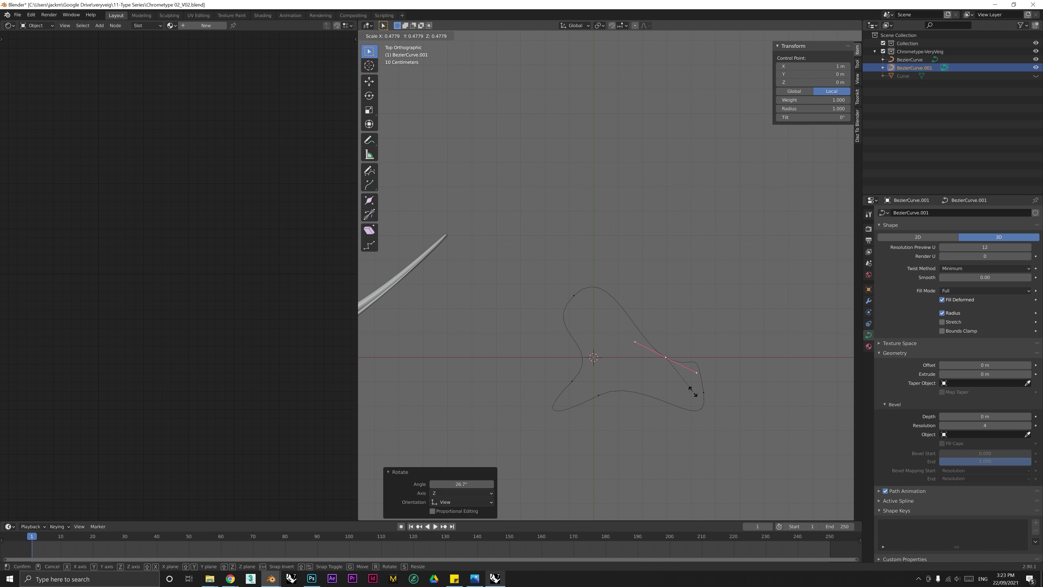
click(693, 392)
Step: Return to Object Mode and rename the new closed curve as Profile Curve
key(Tab)
scroll(674, 349, down, 3)
double_click(904, 66)
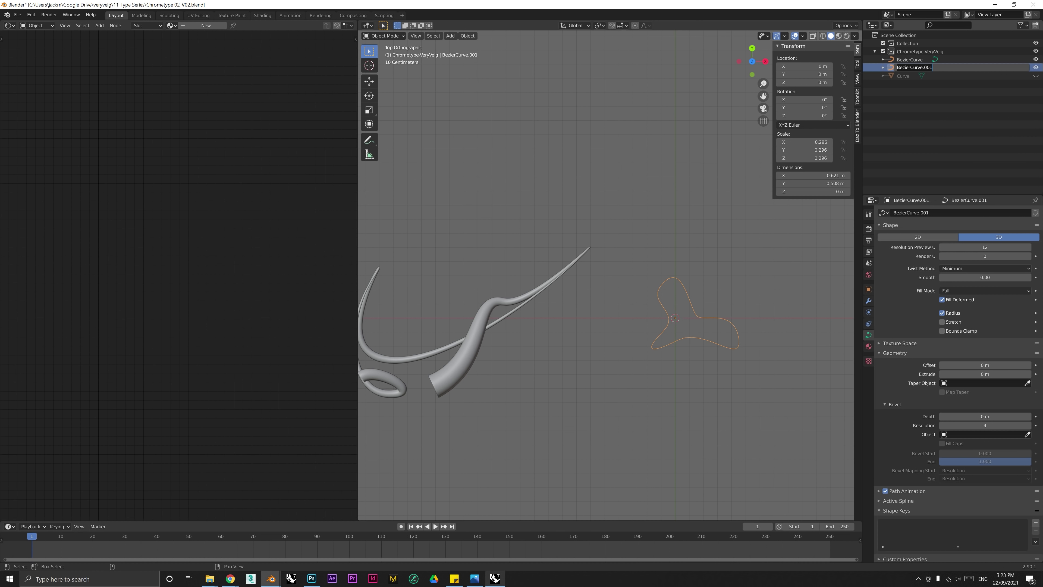
text(Profile Curve)
key(Return)
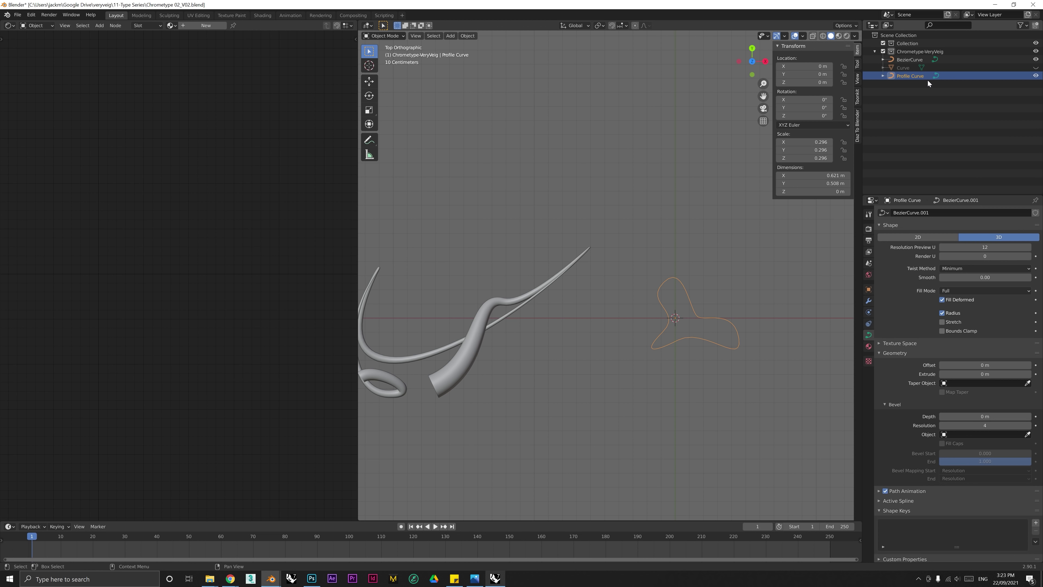
Step: Assign Profile Curve as the bevel object of the tapered tubular Bezier curve
shift+middle_drag(635, 280, 694, 264)
click(541, 301)
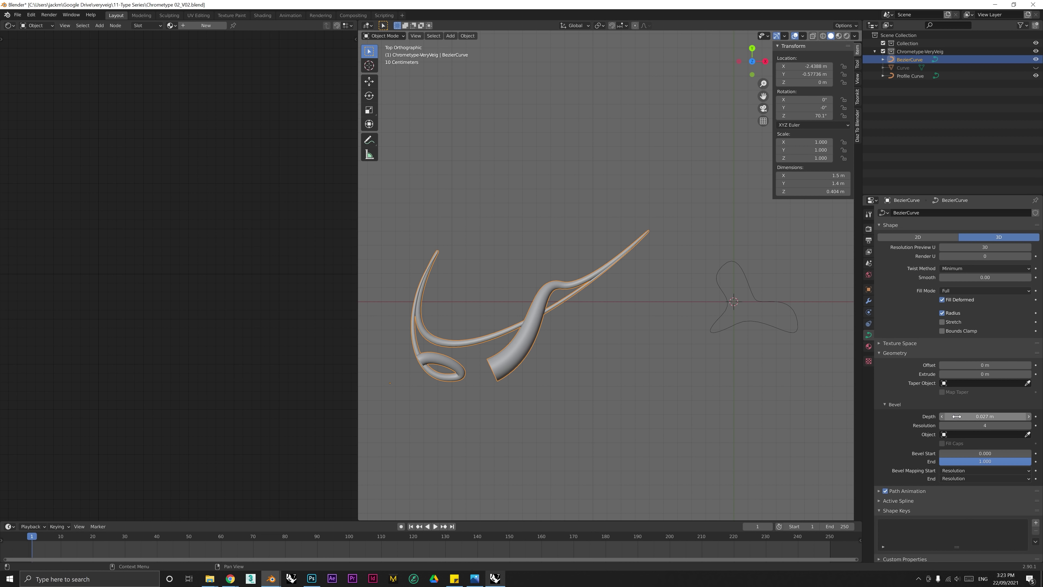
click(986, 434)
click(977, 446)
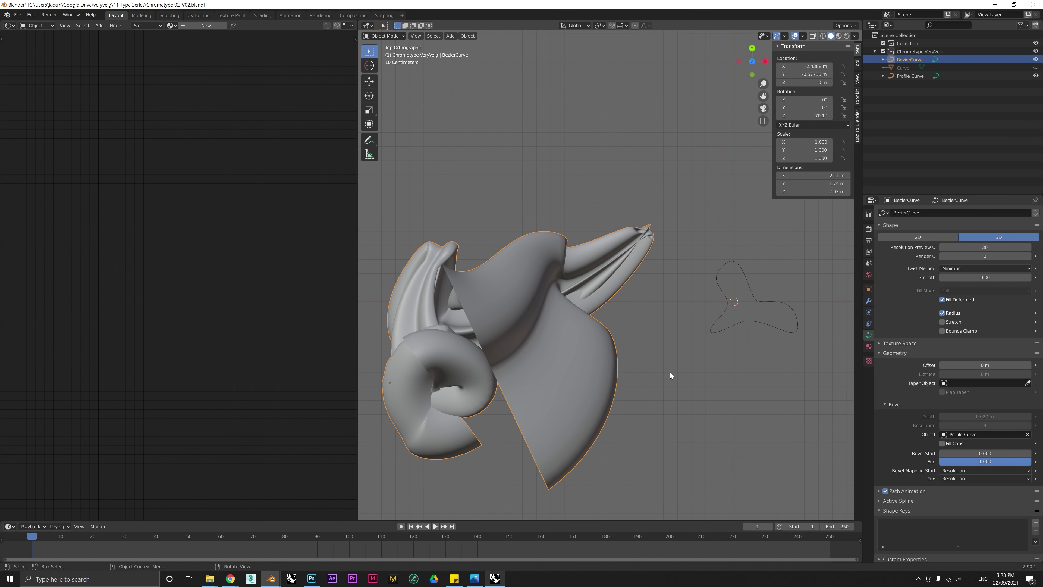
shift+middle_drag(597, 333, 622, 329)
scroll(622, 330, down, 1)
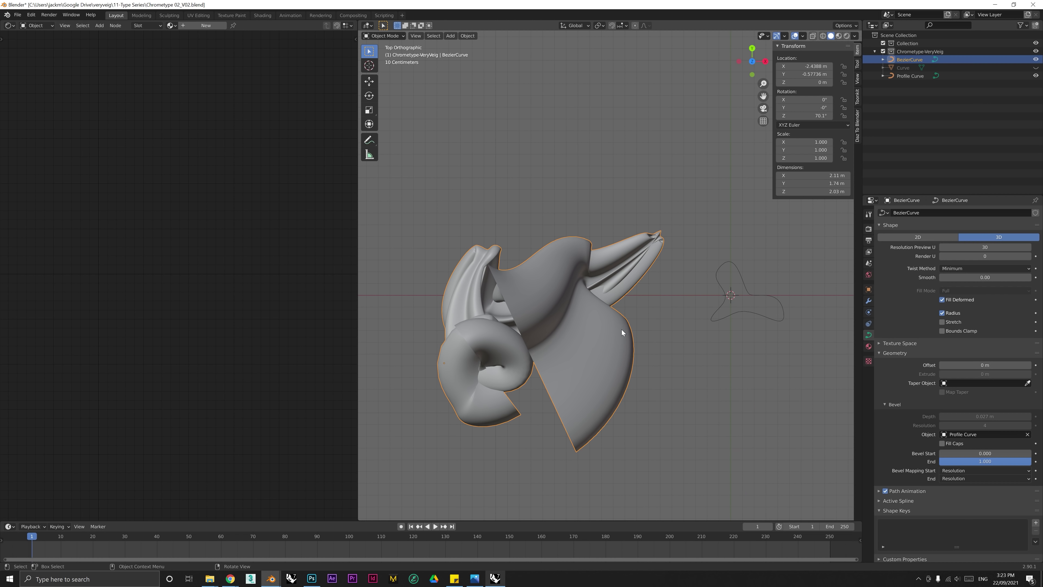
Step: Scale Profile Curve down by a factor of about 0.185 to slim the beveled tube
click(734, 309)
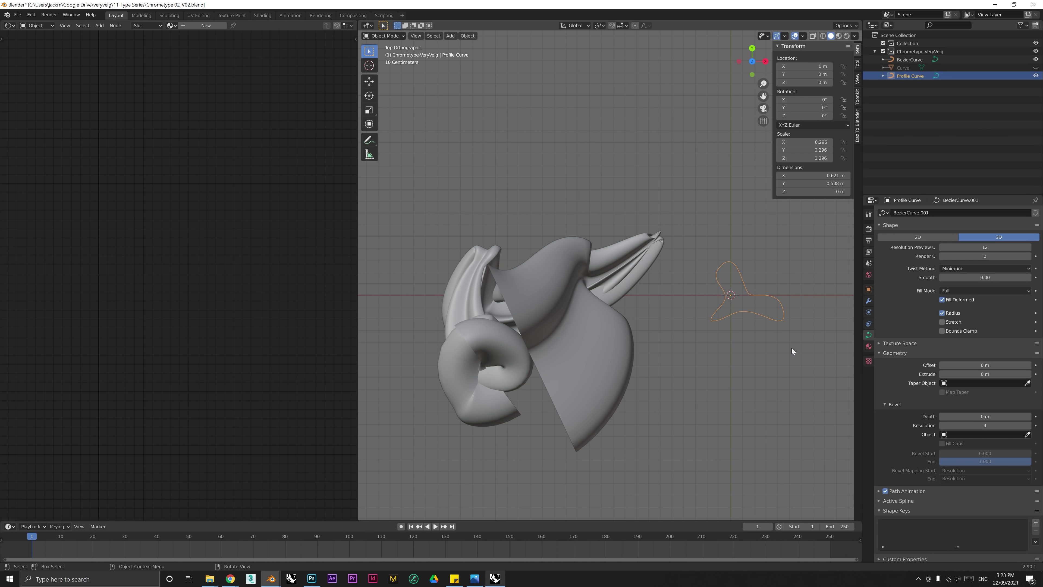
key(s)
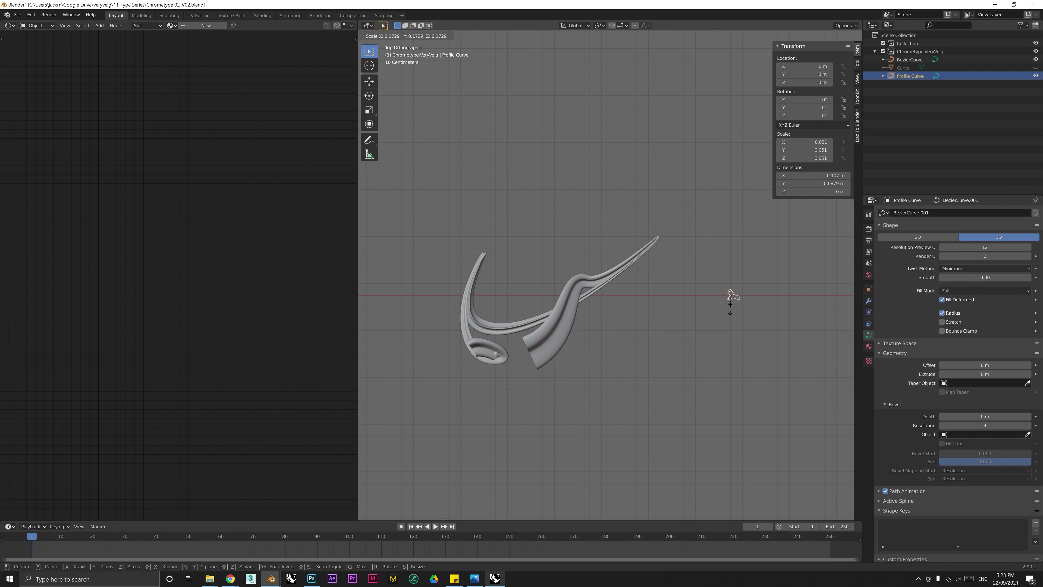
click(735, 310)
shift+middle_drag(563, 317, 629, 322)
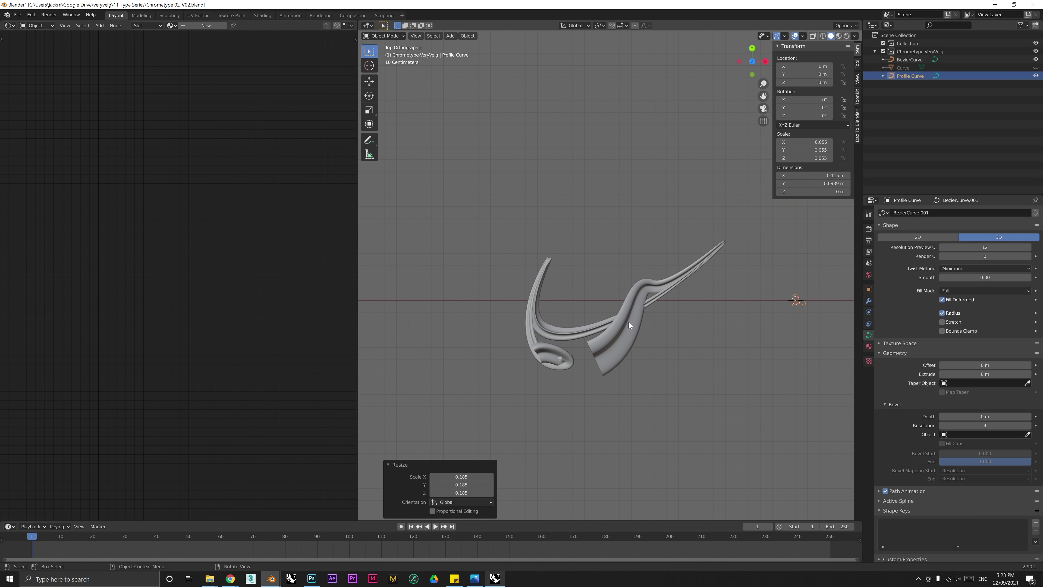
Step: In Edit Mode, raise the control point at the tube's upper bend about 0.55 m along the Z axis
click(628, 322)
key(Tab)
middle_drag(628, 323, 636, 300)
click(682, 362)
mouse_move(682, 361)
middle_down()
mouse_move(704, 394)
mouse_move(743, 397)
mouse_move(738, 358)
mouse_move(695, 361)
middle_up()
scroll(694, 361, down, 3)
middle_drag(473, 372, 553, 332)
click(590, 338)
key(g)
key(z)
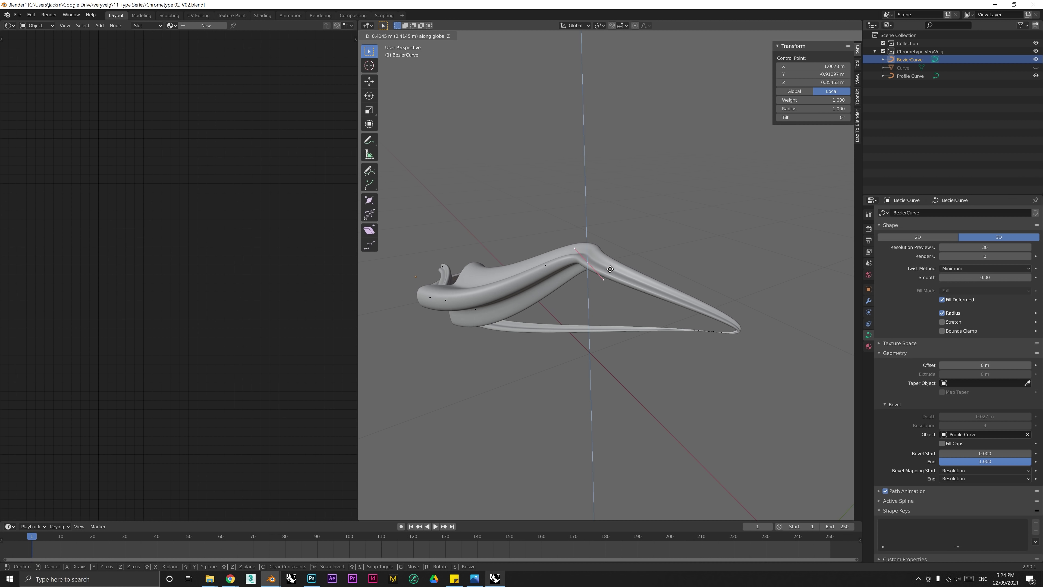
click(587, 323)
Step: Try rotating and moving the control point at the tube's wide end, undoing each transform
middle_drag(587, 323, 544, 435)
scroll(666, 334, up, 4)
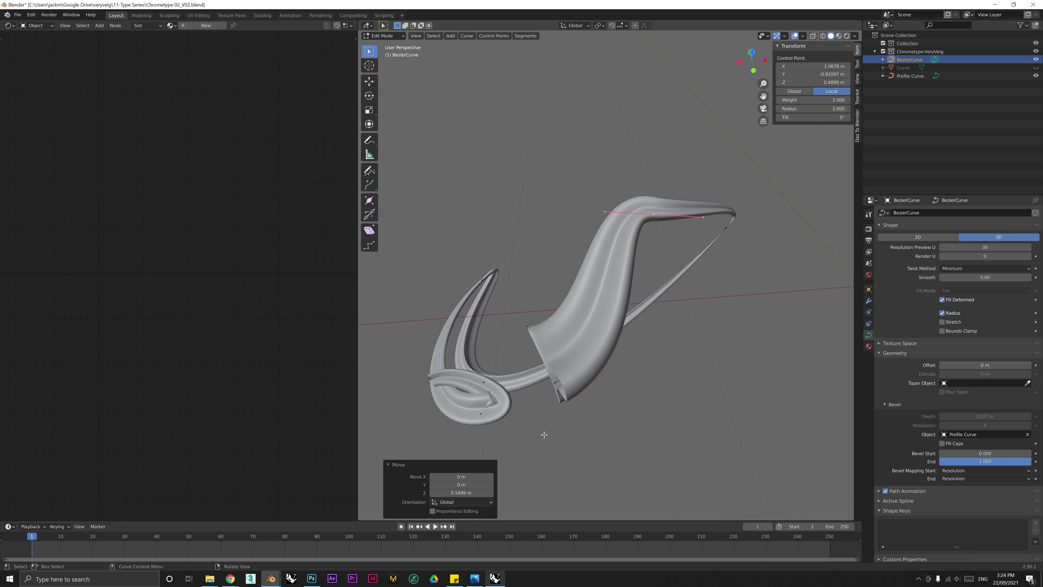
click(557, 388)
middle_drag(557, 388, 487, 122)
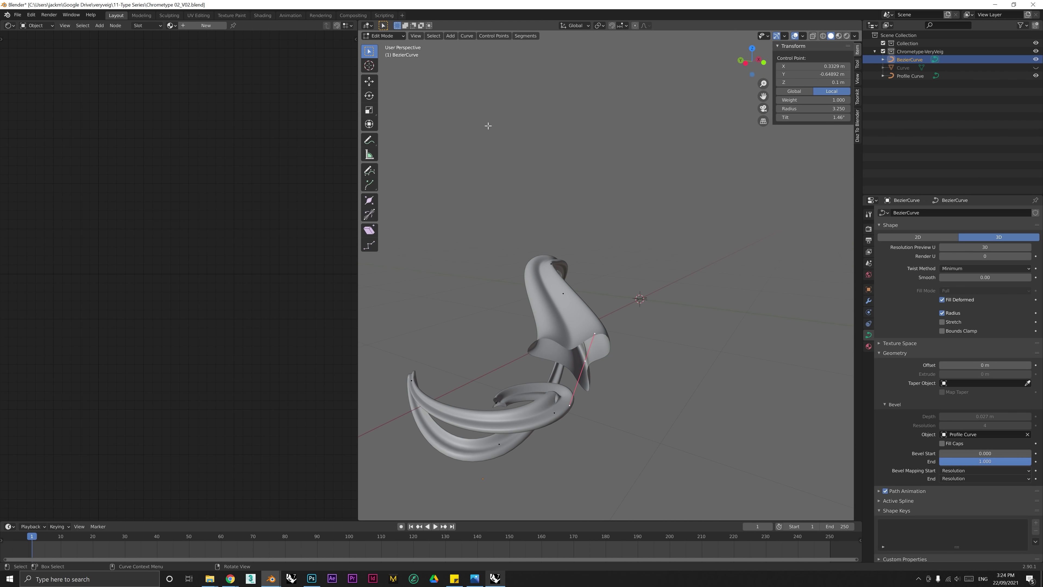
click(752, 49)
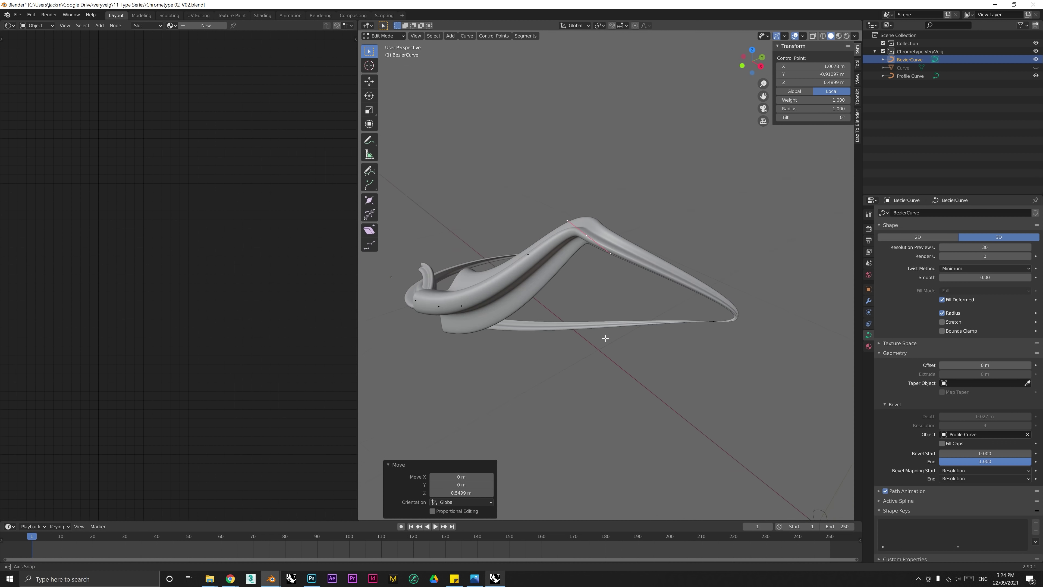
right_drag(605, 337, 731, 281)
middle_drag(730, 280, 549, 434)
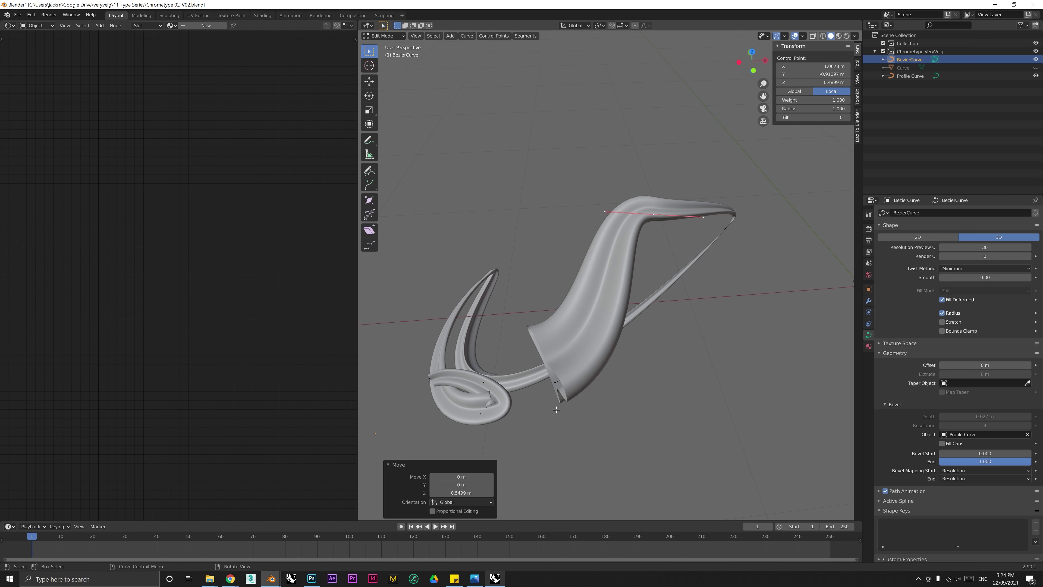
click(557, 389)
middle_drag(557, 389, 658, 404)
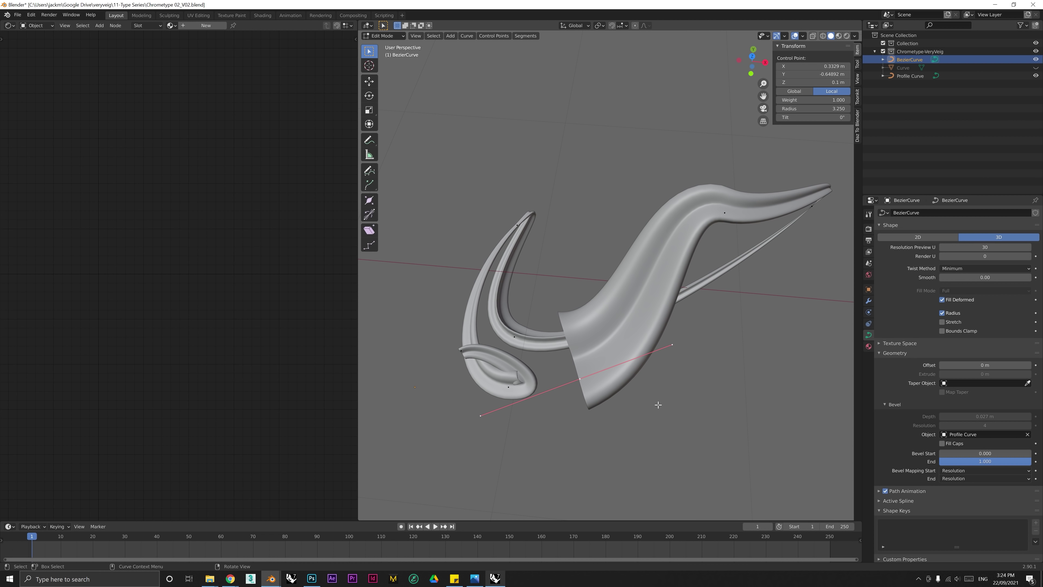
key(r)
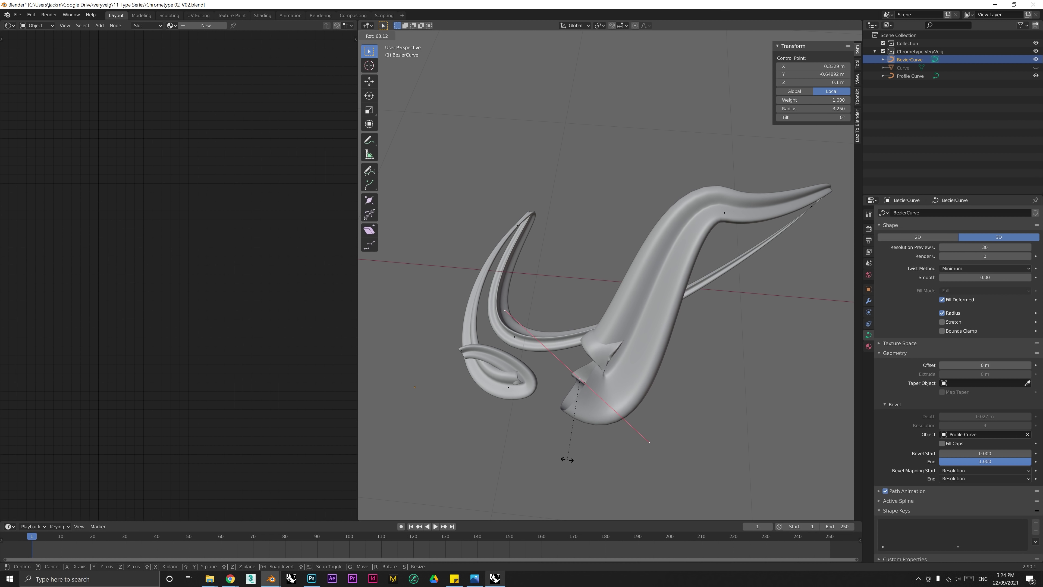
click(568, 458)
key(ctrl+z)
key(g)
click(572, 329)
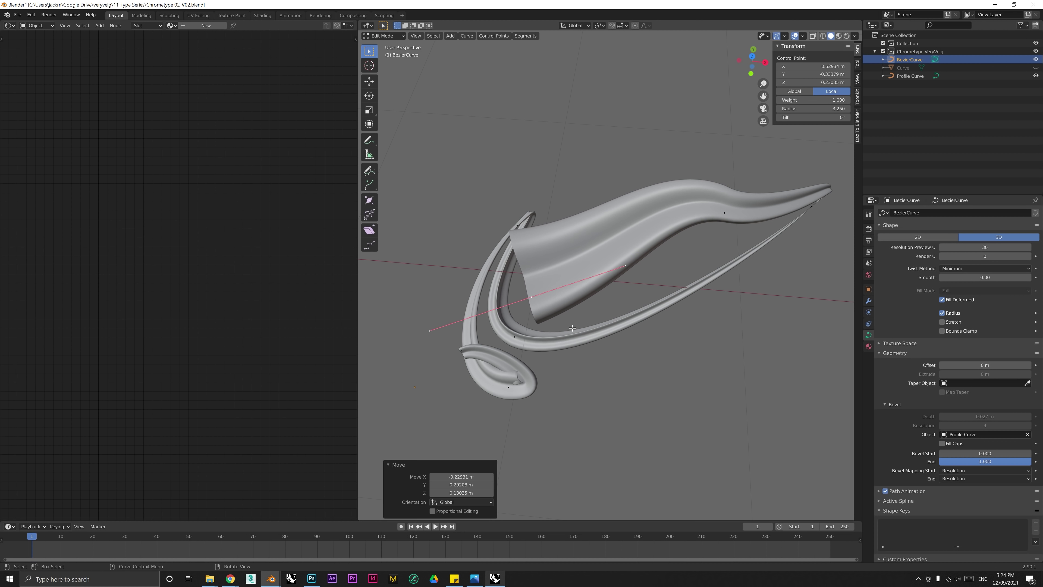
key(ctrl+z)
middle_drag(572, 330, 580, 327)
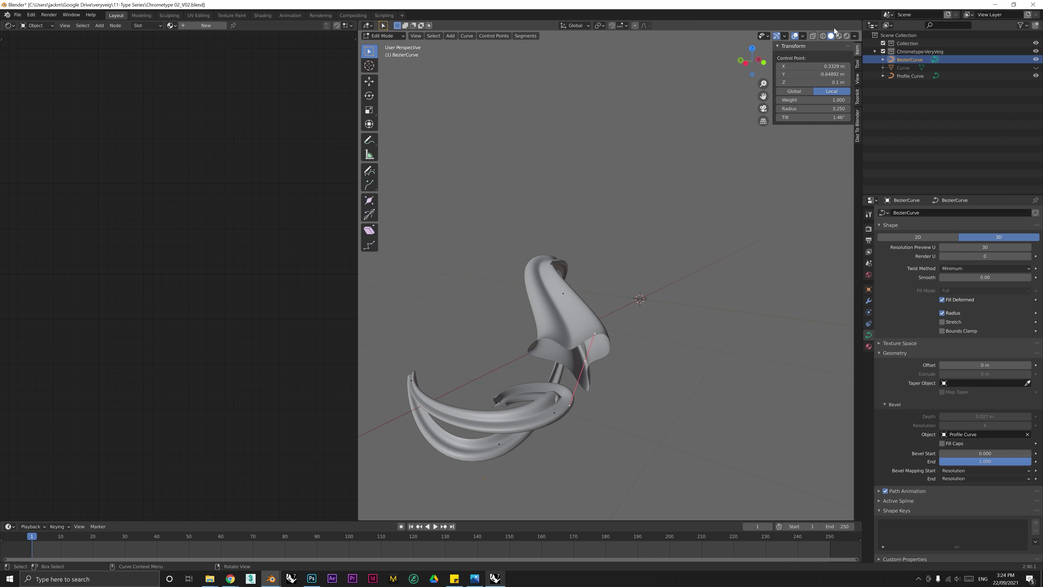
Step: In top view, try twisting the profile at the wide end by changing that point's Tilt to about -103°
click(752, 49)
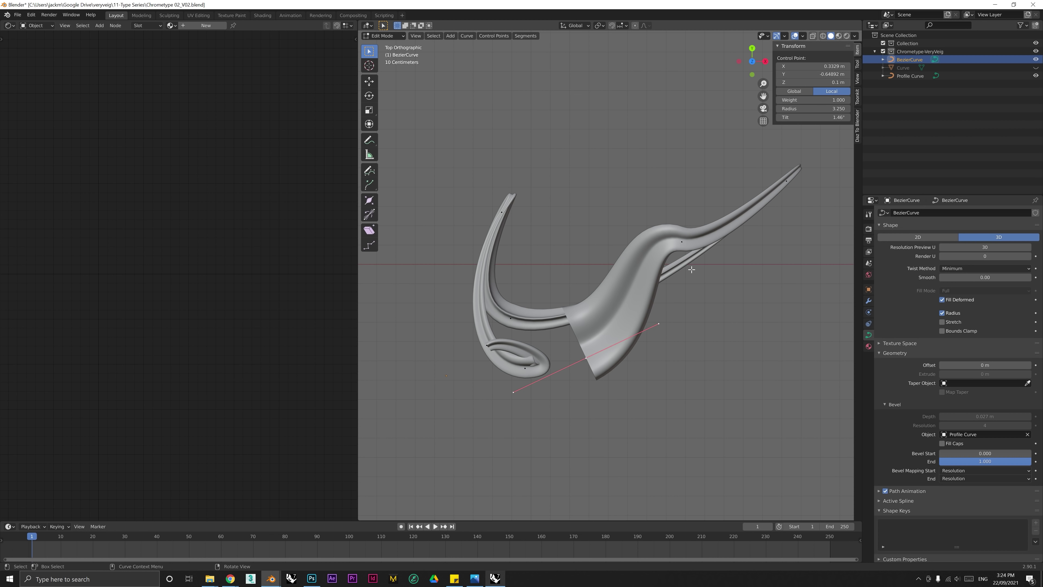
shift+middle_drag(692, 270, 644, 305)
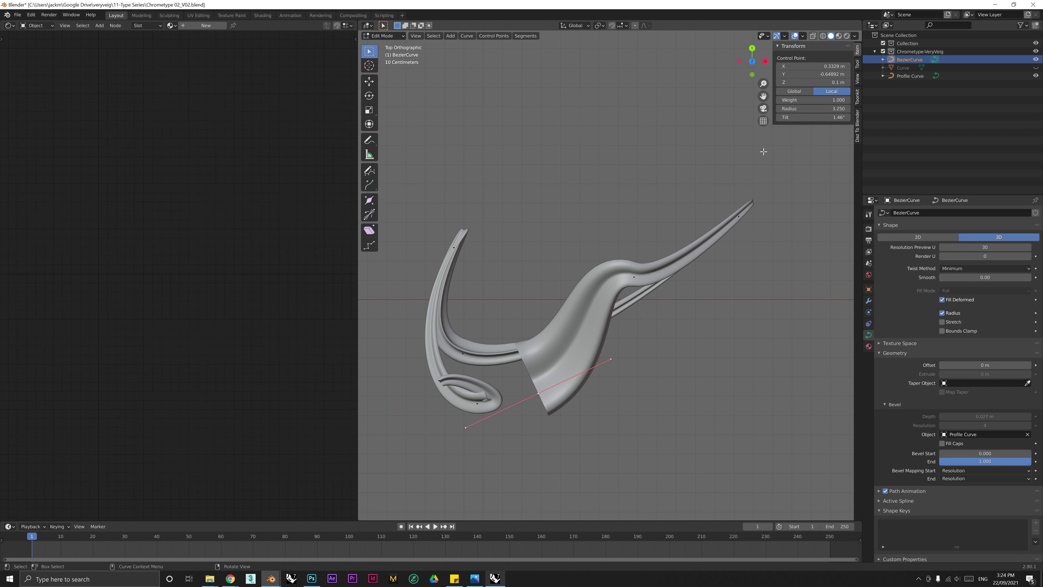
drag(789, 119, 838, 118)
key(ctrl+z)
key(ctrl+z)
key(ctrl+z)
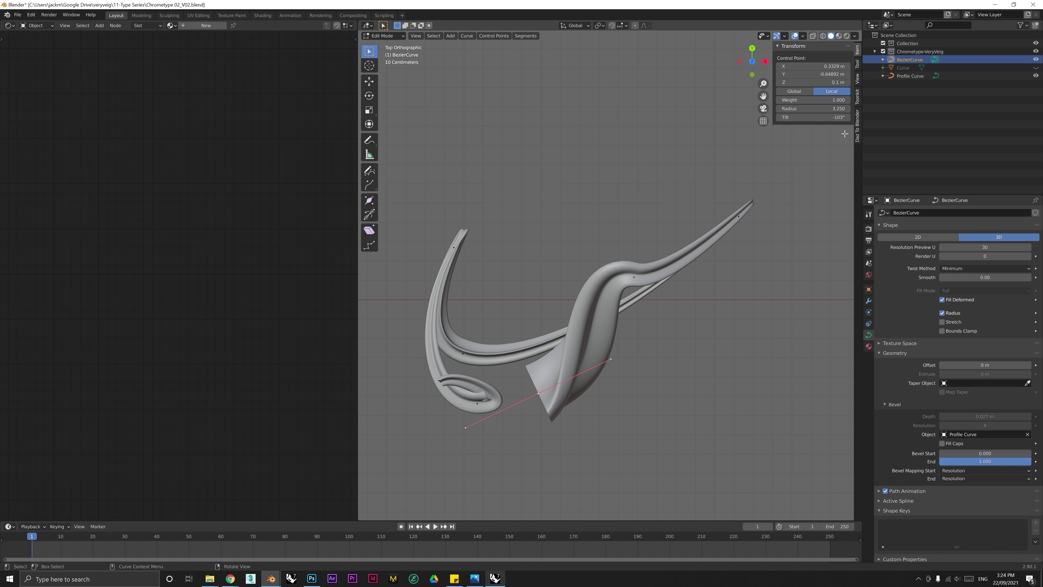
Step: Readjust the wide end point's Tilt and reduce its Radius, finishing in Object Mode
middle_drag(772, 137, 828, 78)
mouse_move(811, 117)
mouse_down()
mouse_move(790, 117)
mouse_move(812, 117)
mouse_up()
click(752, 48)
shift+middle_drag(675, 324, 627, 359)
drag(847, 119, 793, 108)
middle_drag(657, 395, 642, 365)
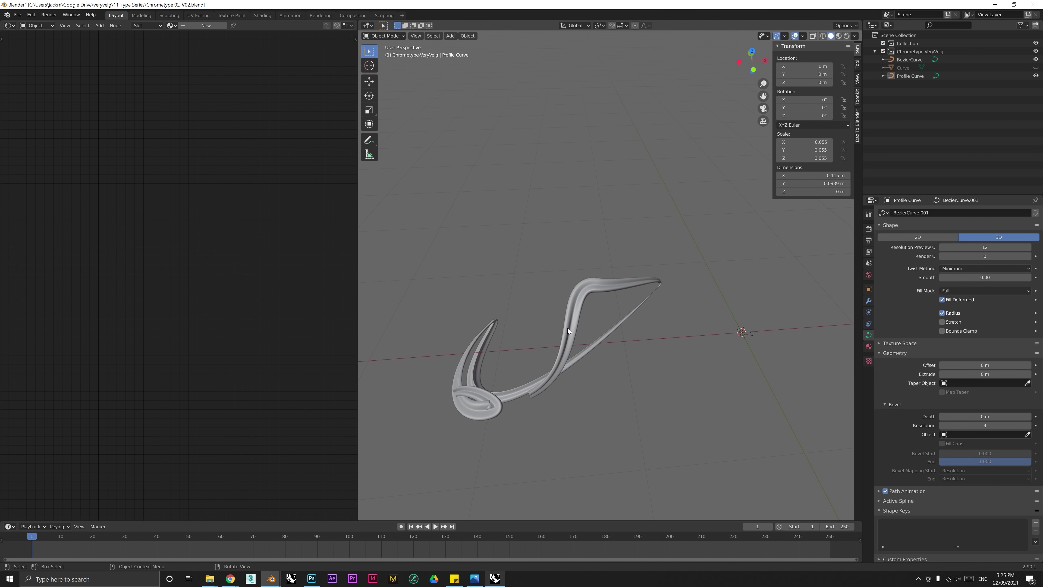
Step: Assign the existing chrome material Material.001 to the tubular curve and display it in Material Preview shading
click(568, 328)
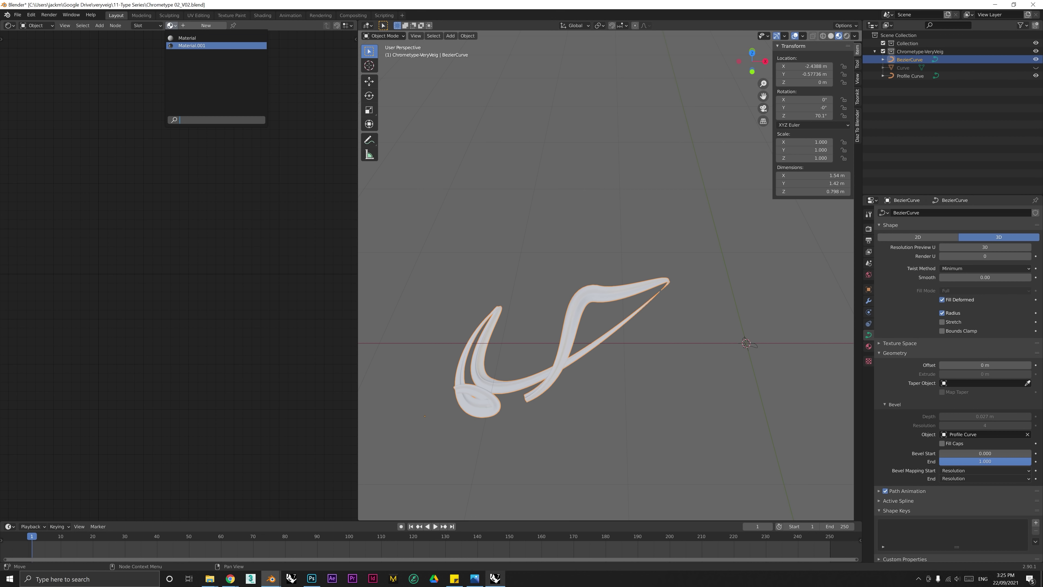
click(206, 25)
middle_drag(599, 290, 620, 283)
middle_drag(622, 330, 663, 380)
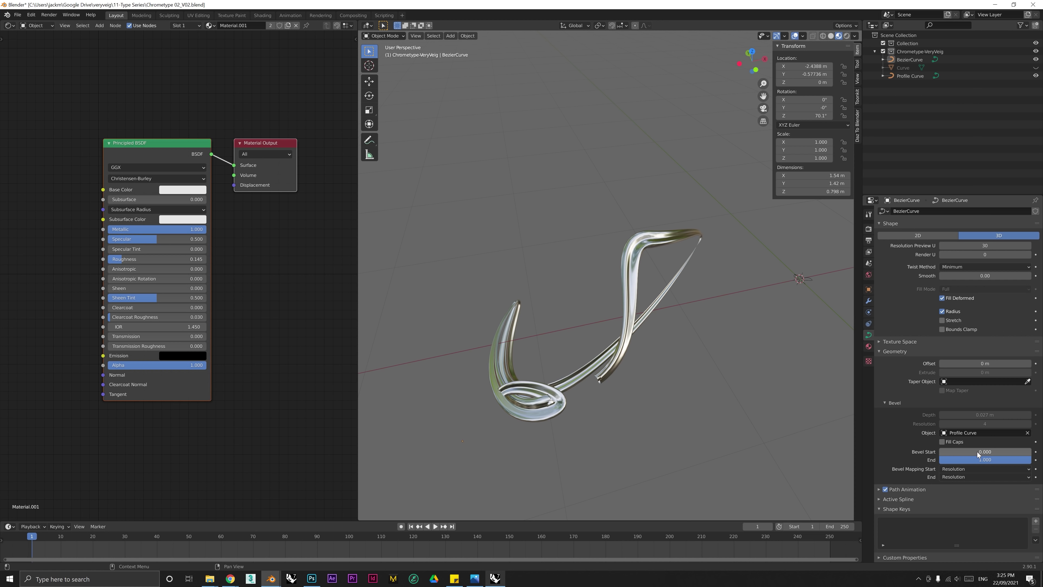
Step: In top view, set the curve's Bevel Start to 1.000 and keyframe it at frame 1
mouse_move(976, 451)
mouse_down()
mouse_move(1028, 451)
mouse_move(942, 452)
mouse_up()
key(KP_7)
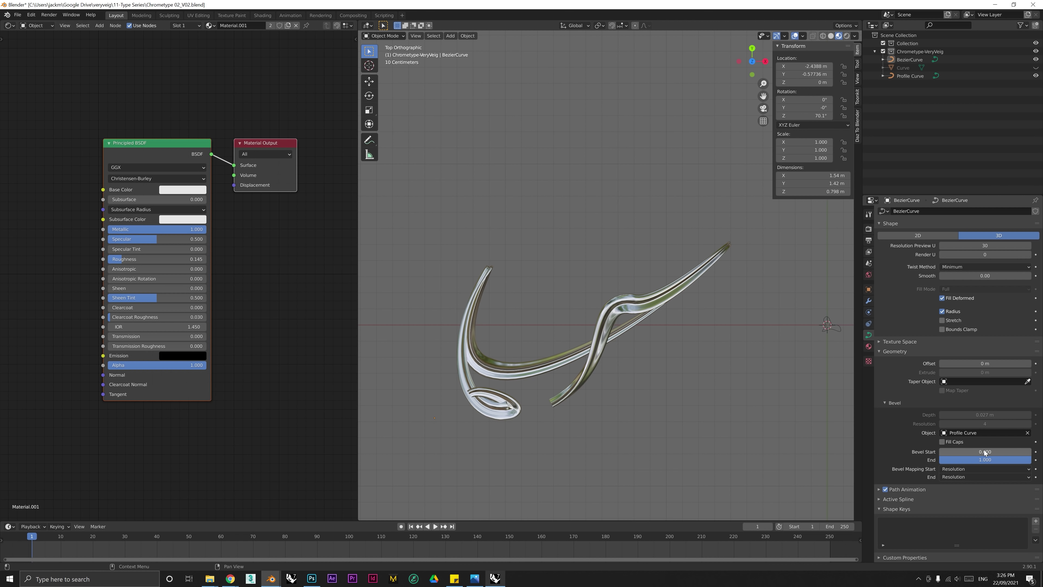
drag(983, 450, 1031, 450)
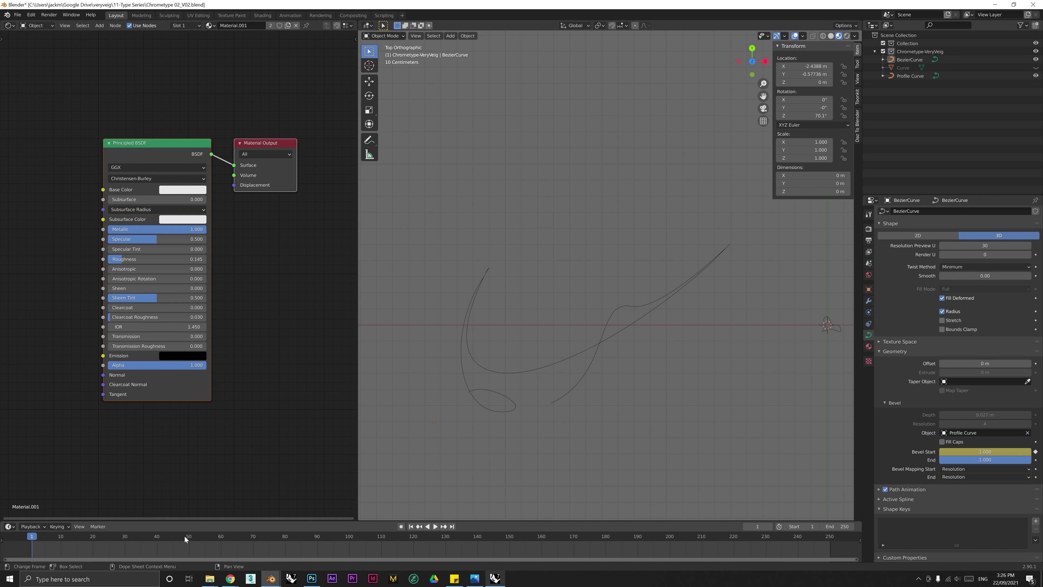
Step: Keyframe Bevel Start at 0.000 on frame 60 and play the growth animation from the first frame
click(220, 538)
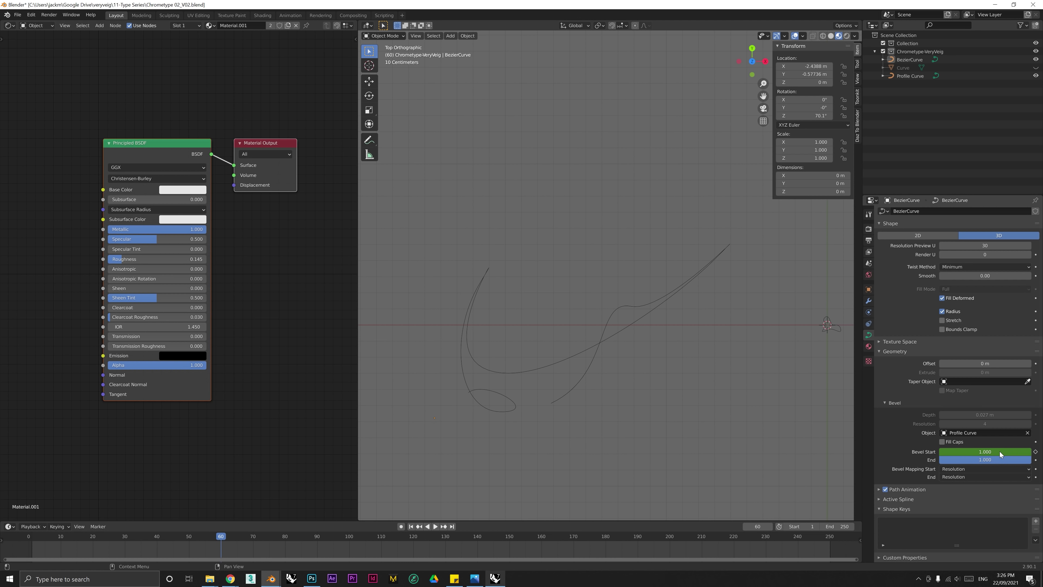
drag(1001, 451, 910, 452)
key(i)
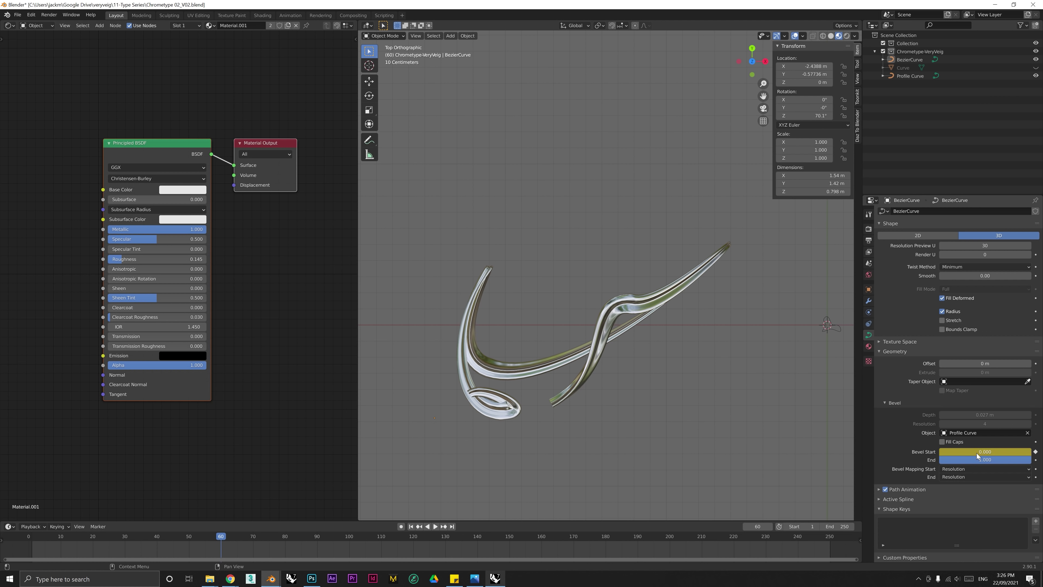
click(411, 527)
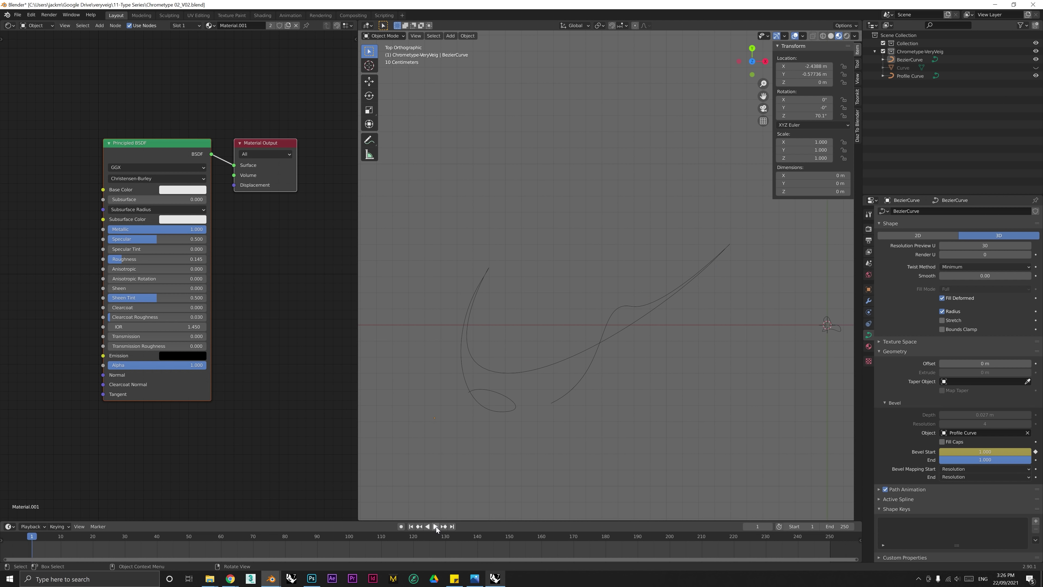
click(436, 526)
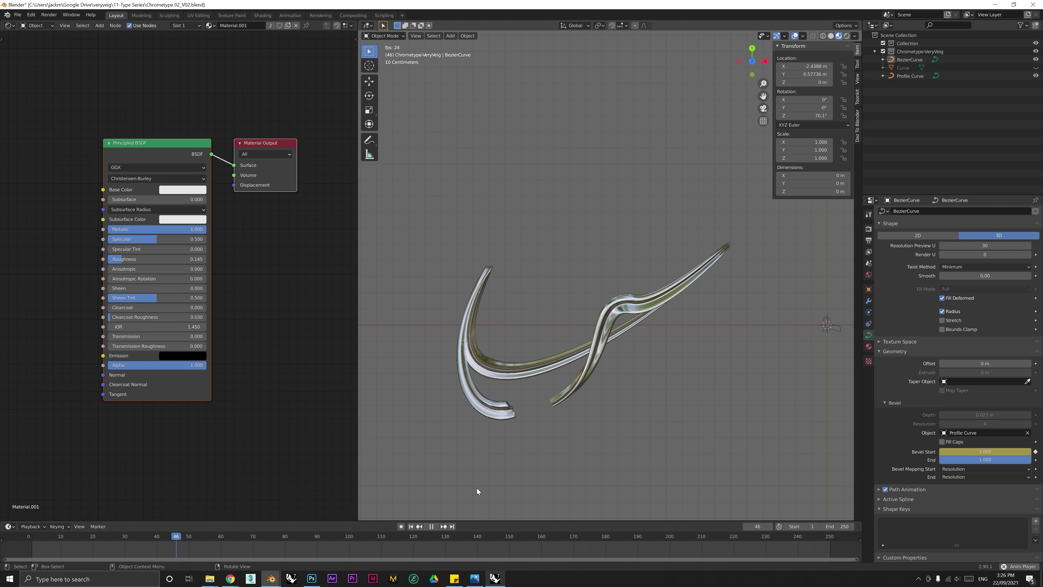
Step: Stop the animation playback and select the chrome curve's keyframe at frame 60
key(space)
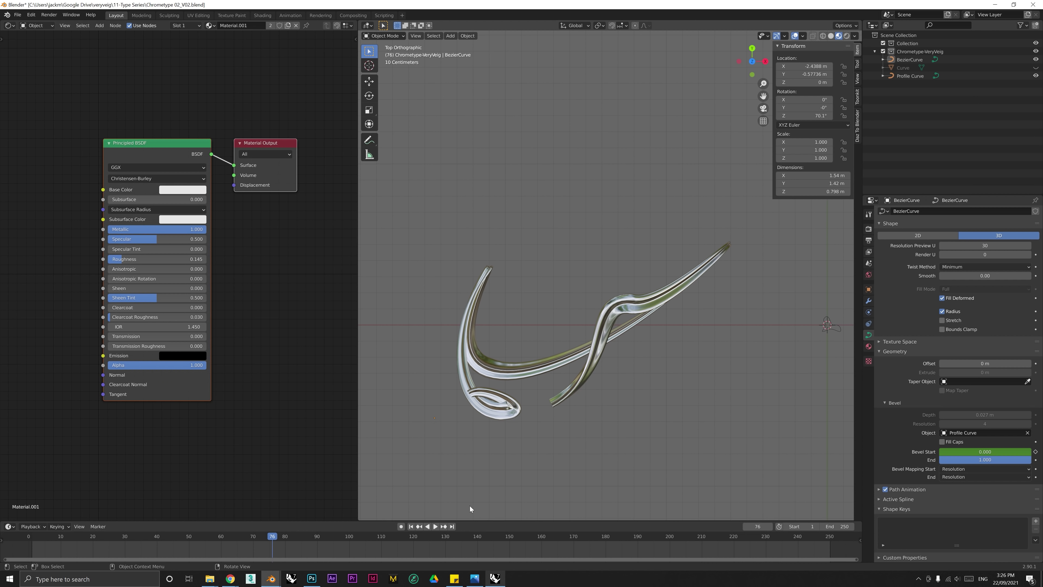
click(561, 354)
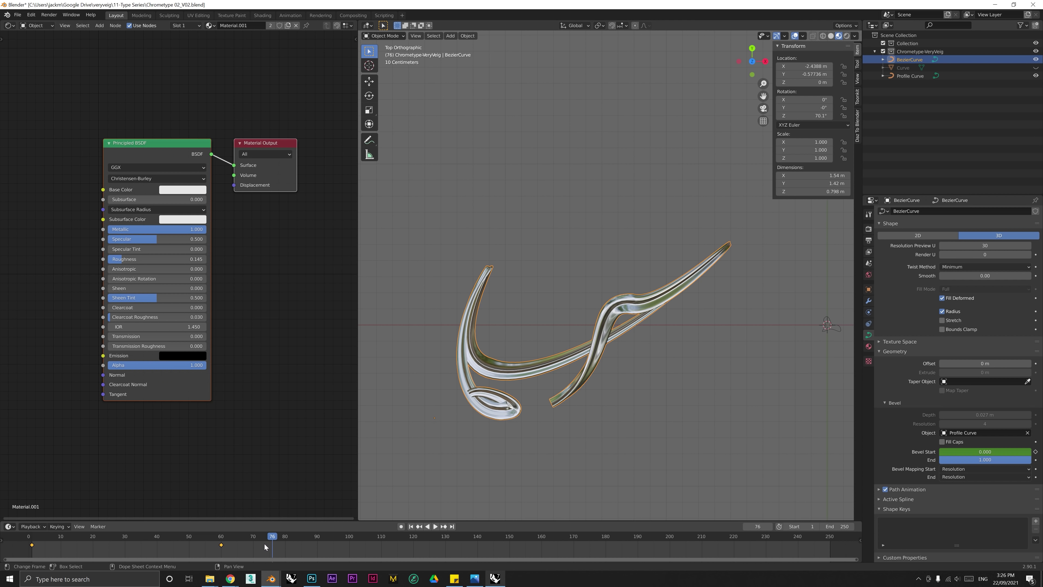
drag(218, 544, 231, 545)
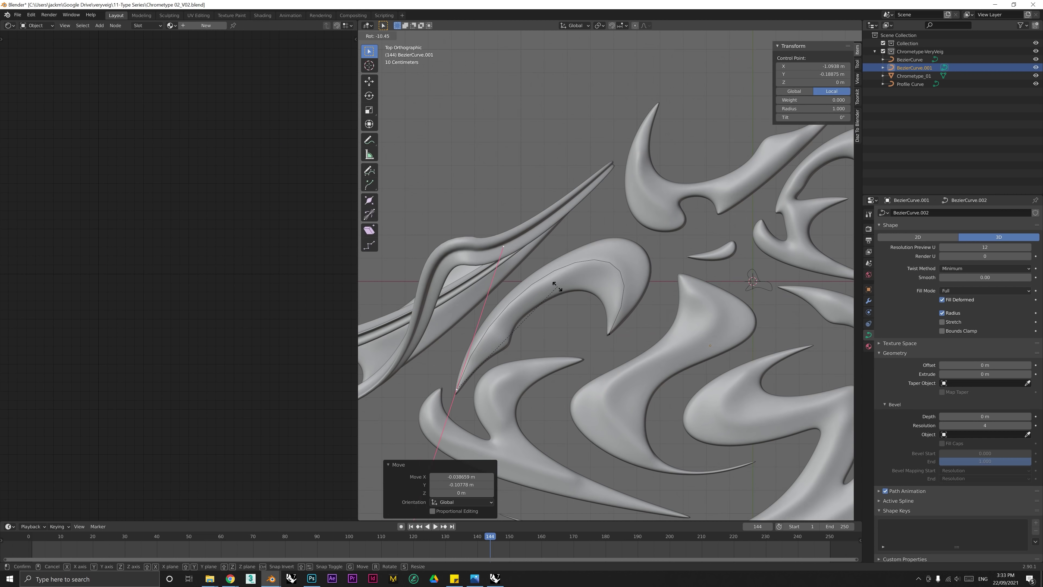
Step: Rotate the end control point of BezierCurve.001 so the curve follows the hooked lettering shape
click(557, 286)
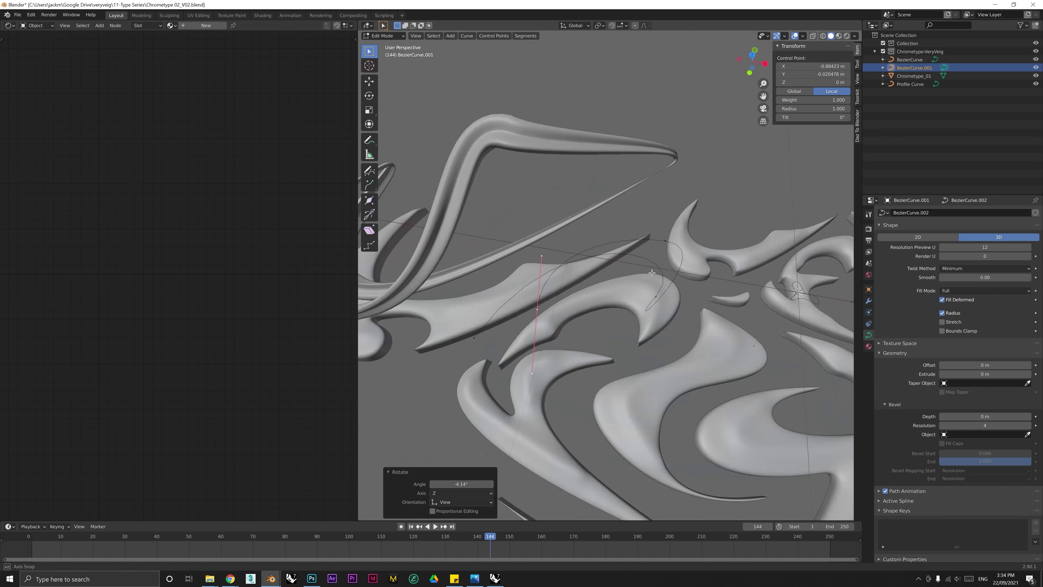
middle_drag(596, 230, 624, 215)
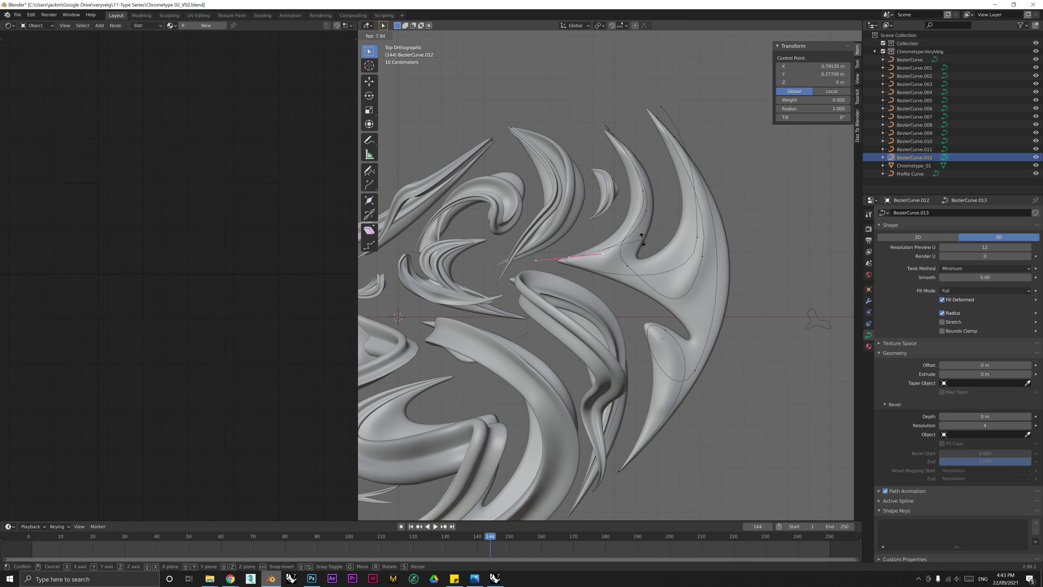
Step: Adjust the control points of BezierCurve.012 so the curve follows the large pronged shape at the end of the lettering
click(683, 353)
scroll(673, 353, down, 2)
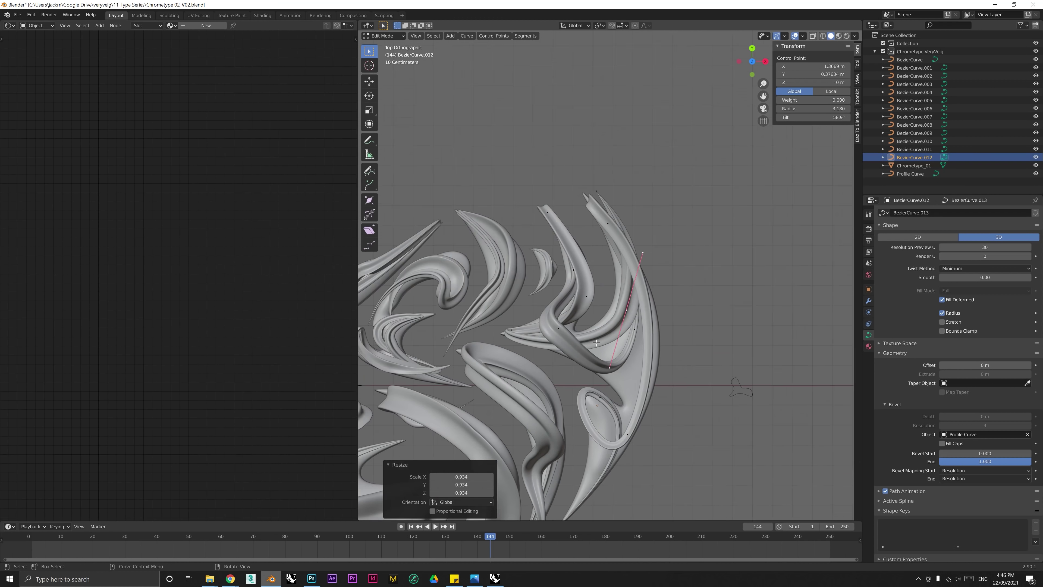
scroll(595, 370, up, 2)
scroll(591, 370, up, 1)
click(585, 365)
middle_drag(591, 362, 624, 230)
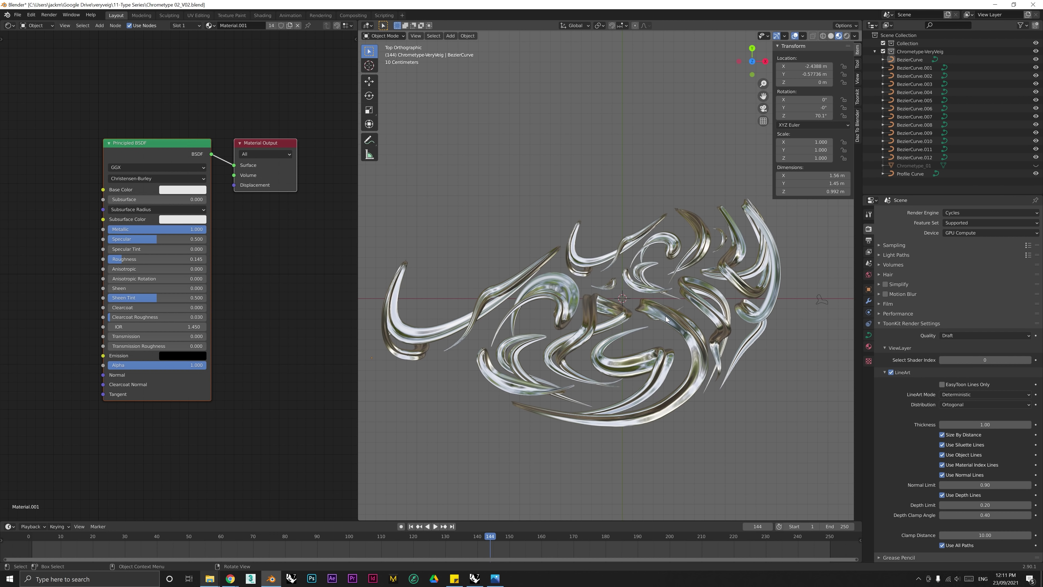
Step: Add a camera to the scene and raise it straight up to about 2.38 m above the chrome lettering
middle_drag(666, 320, 623, 330)
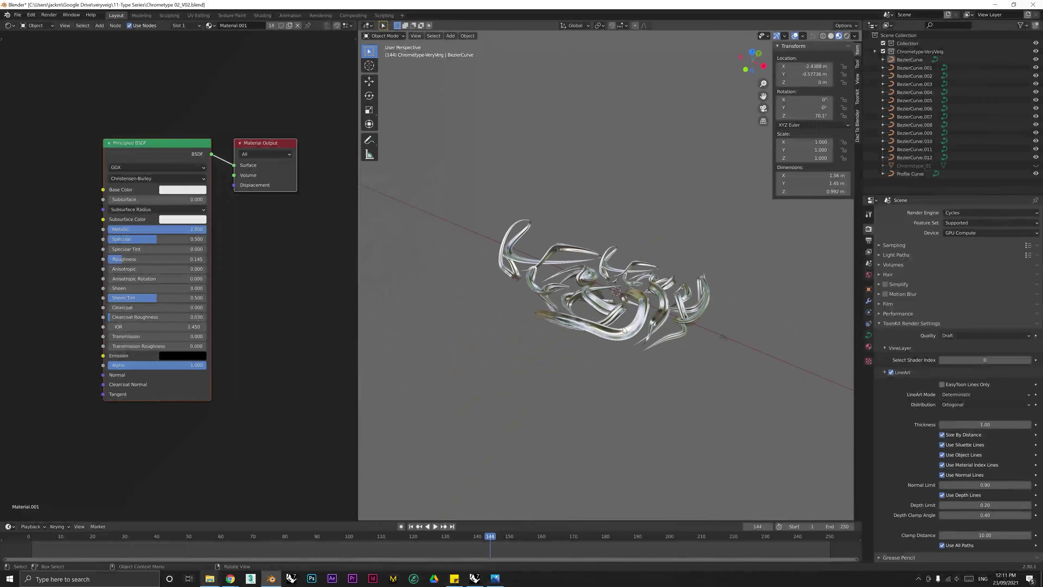
click(450, 36)
click(468, 169)
scroll(533, 230, down, 1)
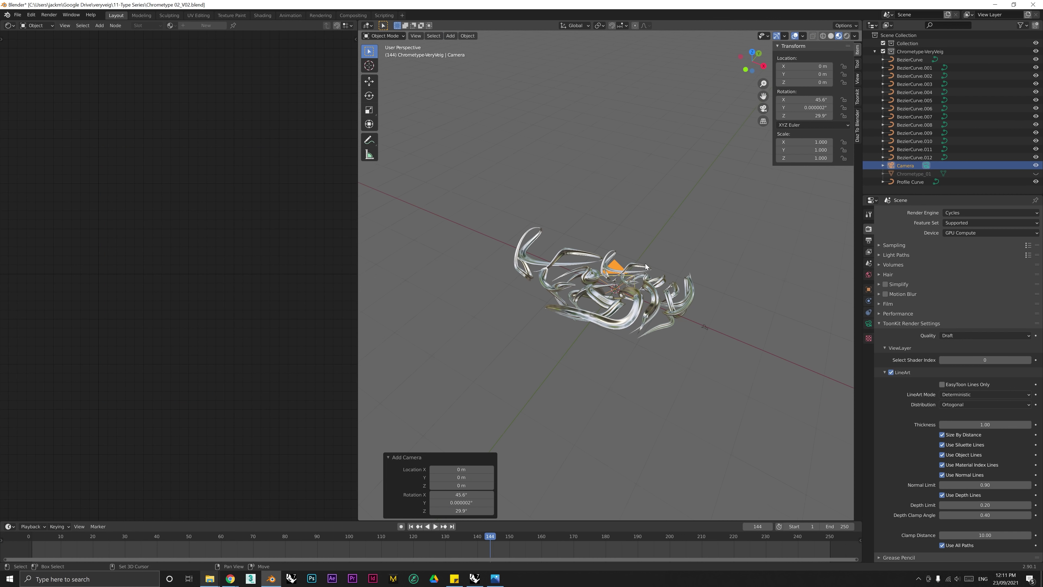
middle_drag(583, 263, 578, 239)
key(g)
key(z)
click(632, 222)
Step: Set the camera's X, Y and Z rotation to 0 so it looks straight down
drag(813, 100, 804, 100)
double_click(809, 100)
text(0)
key(Return)
double_click(808, 116)
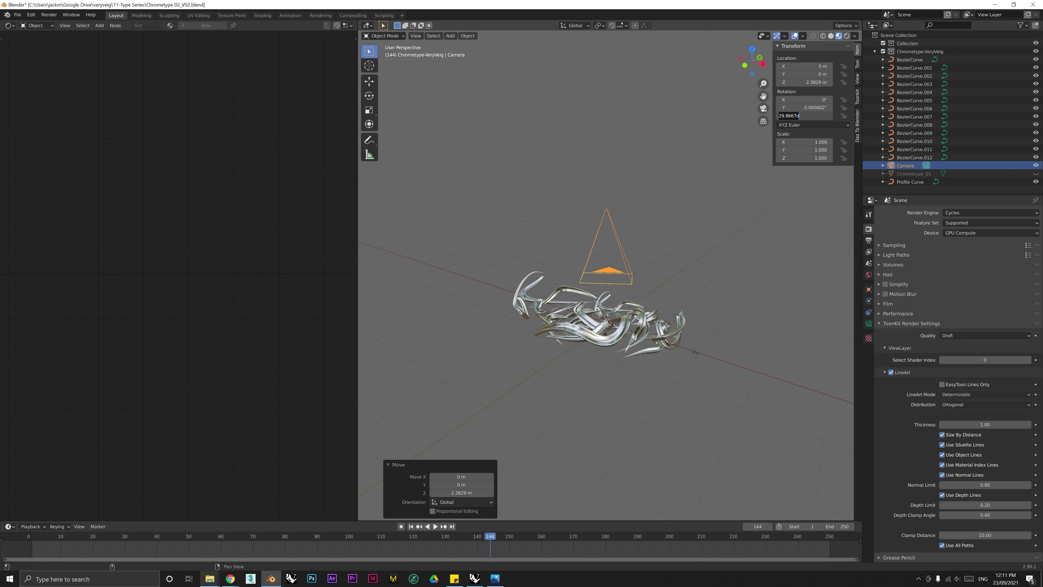
text(0)
key(Return)
double_click(807, 107)
text(0)
key(Return)
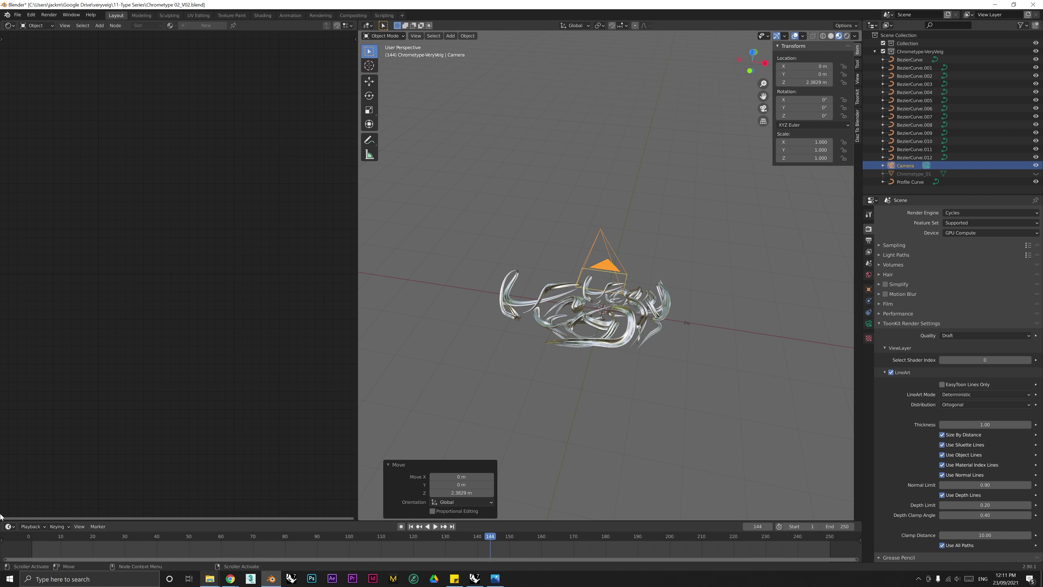
Step: Split the node editor area, turn the lower half into a 3D viewport, and show the camera view in it
drag(1, 519, 9, 268)
click(10, 275)
click(29, 304)
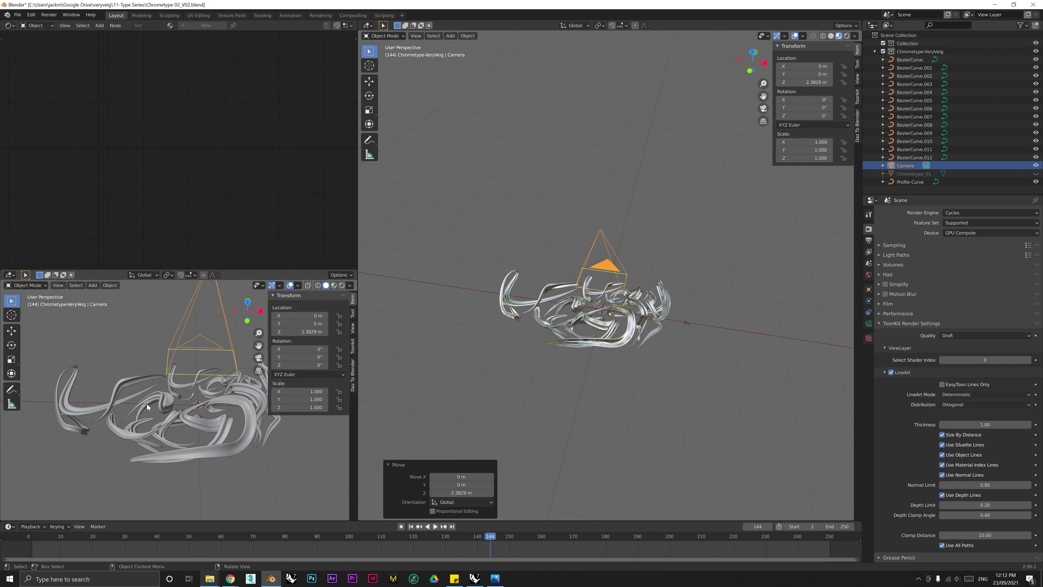
key(KP_0)
drag(269, 321, 404, 319)
scroll(288, 349, down, 2)
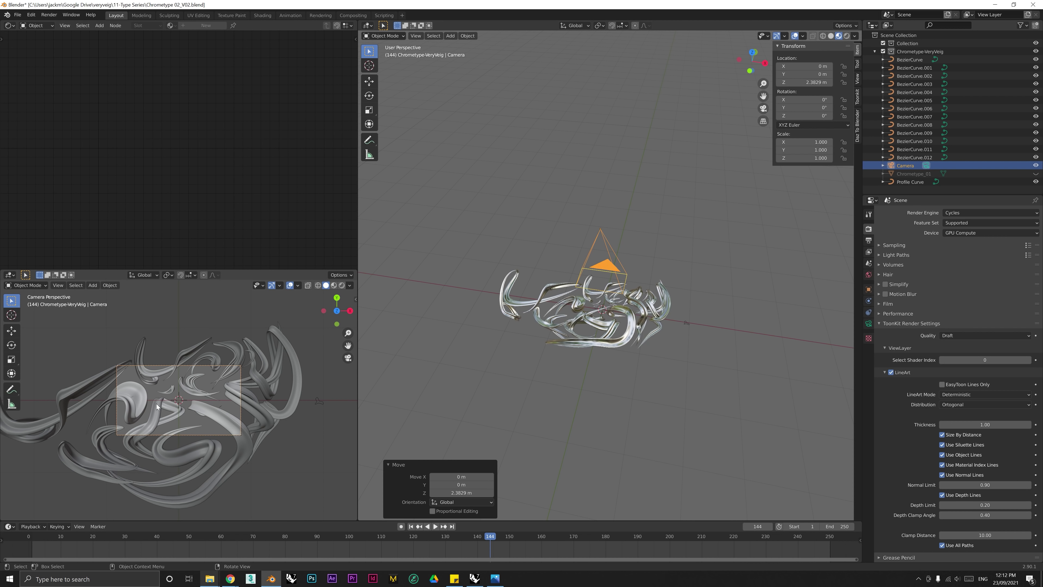
Step: Move the camera up along Z to a height of about 4.76 m
click(703, 294)
middle_drag(703, 293, 611, 281)
click(640, 265)
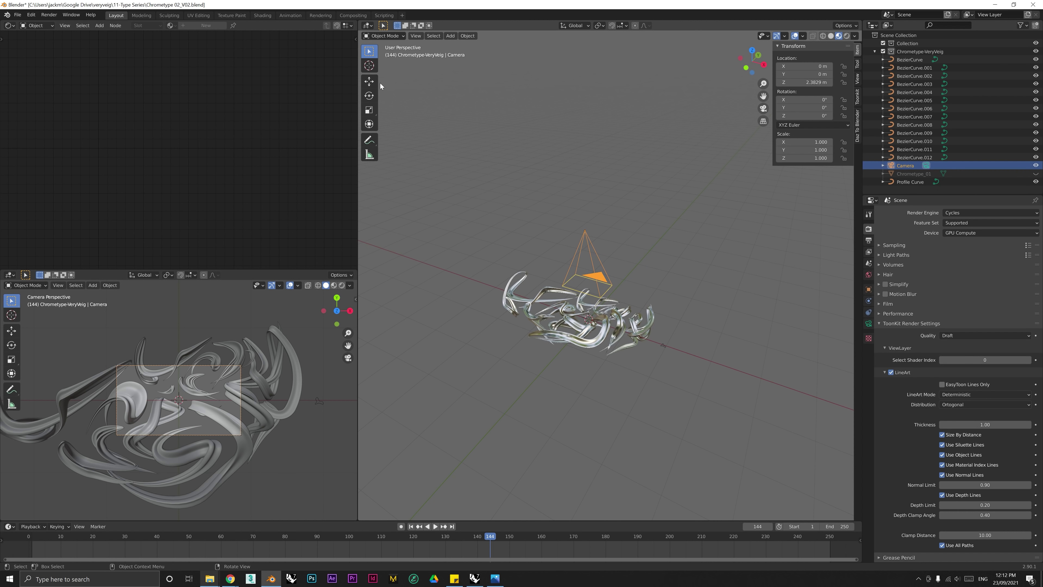
click(369, 81)
drag(584, 198, 570, 84)
shift+middle_drag(599, 225, 577, 249)
Step: Set the camera's focal length to 50 mm
click(869, 323)
drag(986, 250, 969, 250)
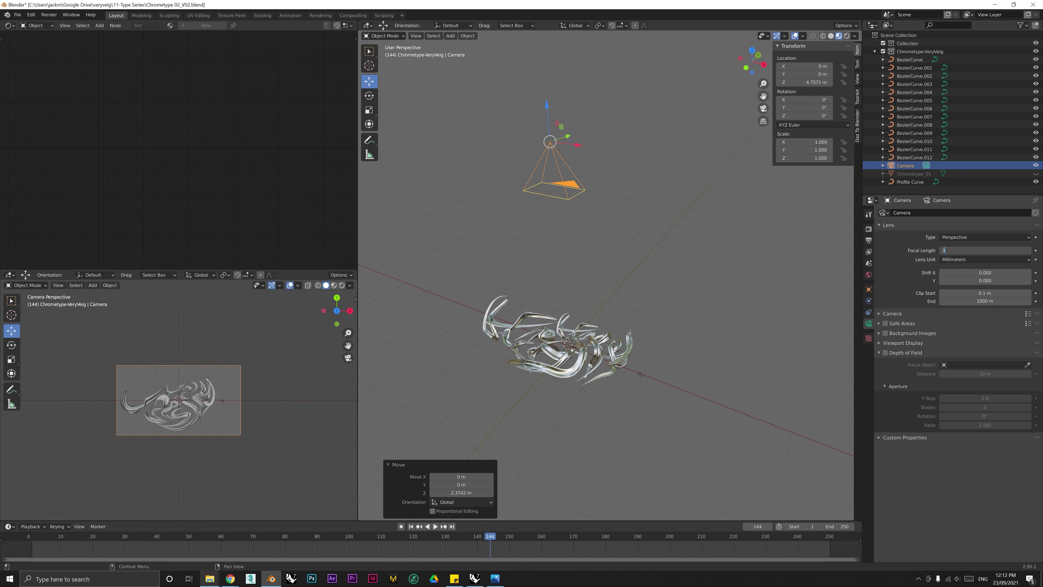
text(5)
key(Return)
double_click(986, 250)
text(50)
key(Return)
Step: Frame the lettering by moving the camera to about -0.23 m in X, -0.24 m in Y and 7.82 m in Z
drag(547, 106, 545, 36)
drag(573, 146, 571, 87)
drag(603, 123, 594, 122)
drag(586, 111, 579, 113)
drag(585, 119, 587, 119)
Step: Set the render output resolution to 2160 by 2160 px
click(868, 241)
double_click(991, 223)
text(21)
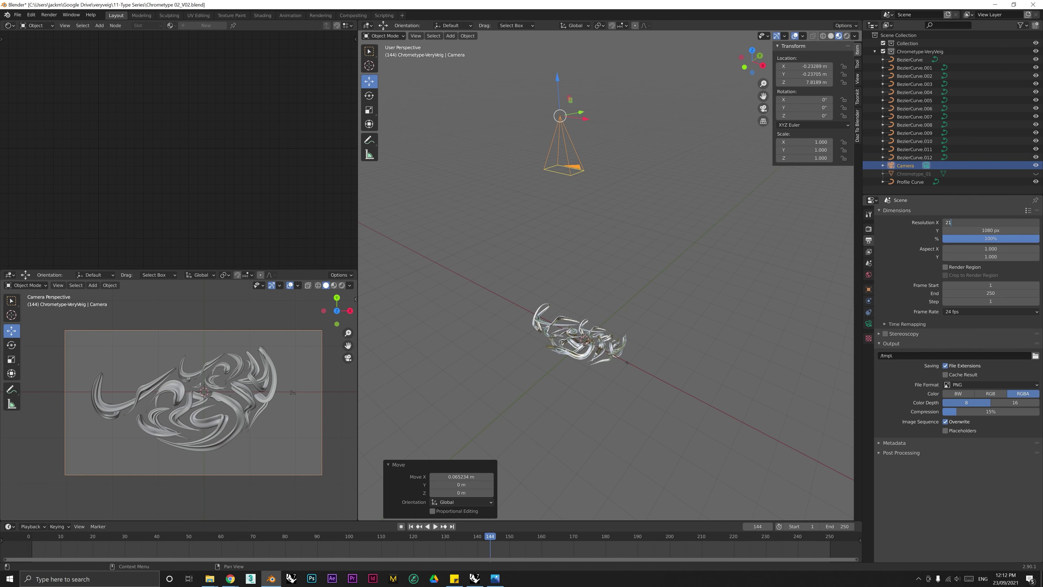
text(60)
key(Return)
double_click(990, 231)
text(2160)
key(Return)
scroll(194, 403, down, 1)
mouse_move(661, 268)
middle_down()
mouse_move(676, 281)
mouse_move(667, 283)
middle_up()
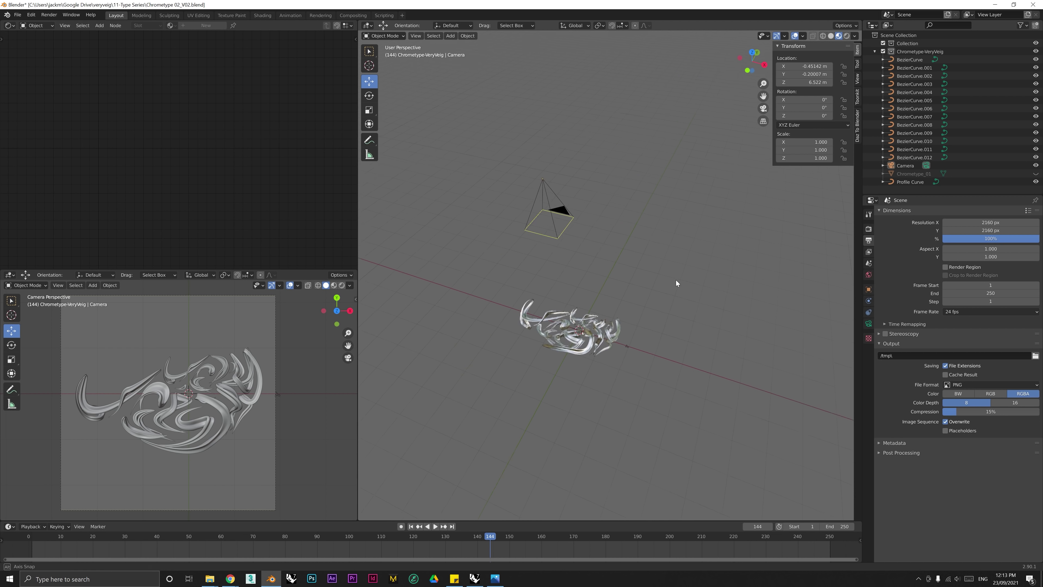
Step: Switch the camera view to rendered shading and show the World shader nodes in the node editor
click(342, 285)
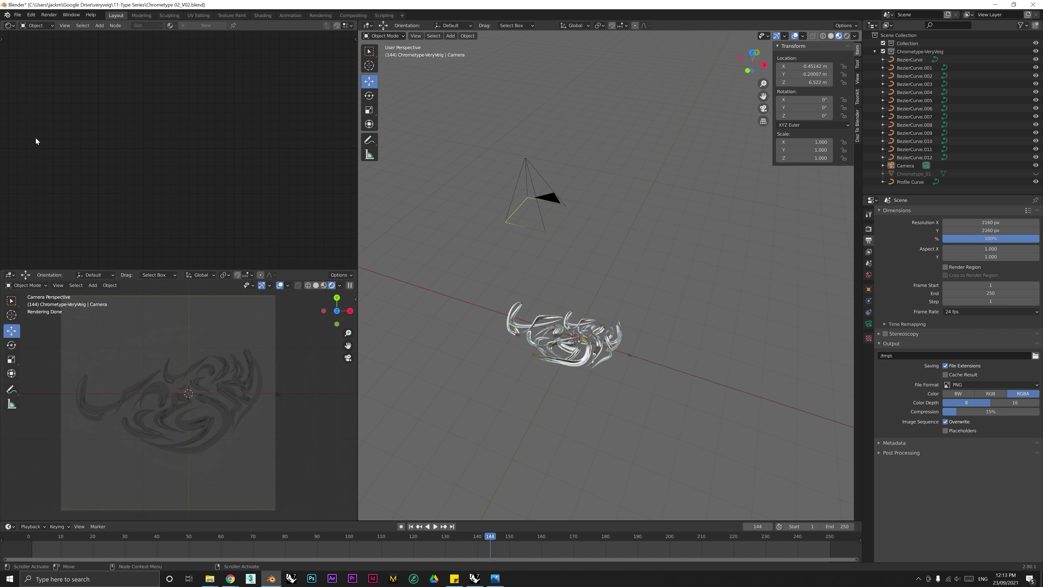
click(36, 43)
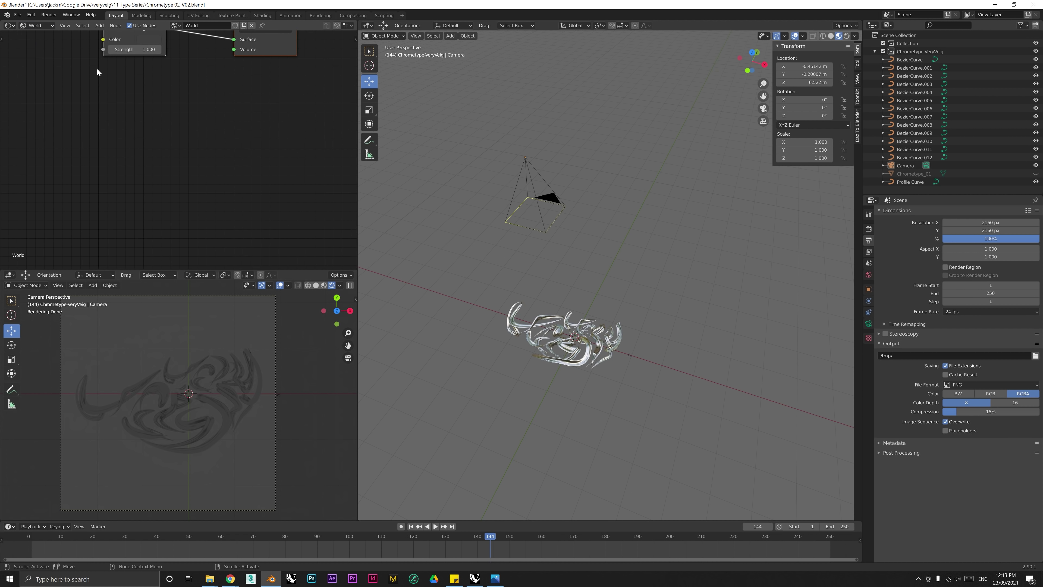
middle_drag(108, 158, 144, 187)
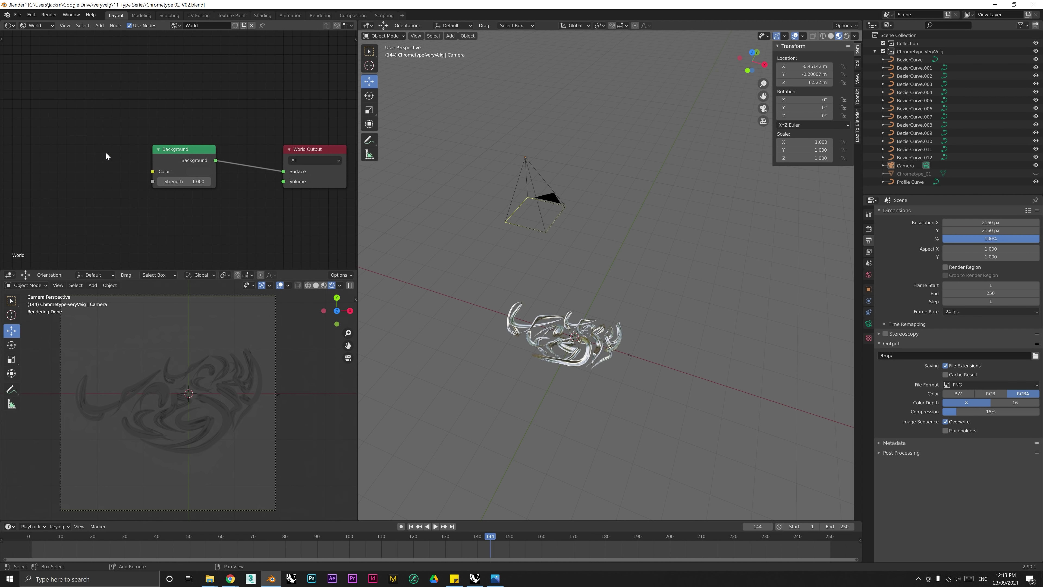
Step: Add an Environment Texture node to the World shader and connect its Color output to the Background node's Color
key(shift+a)
click(106, 152)
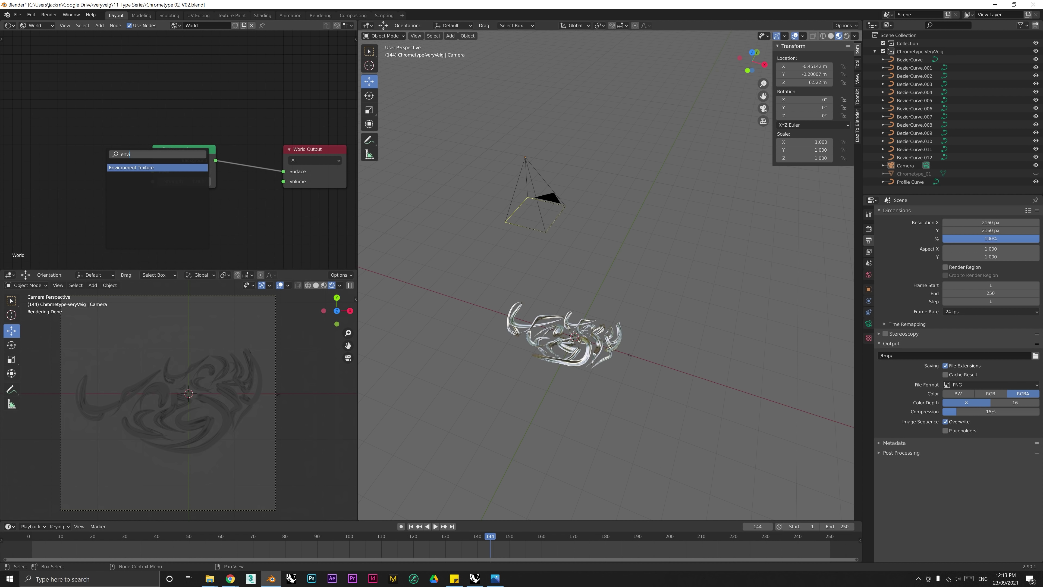
key(Return)
click(132, 166)
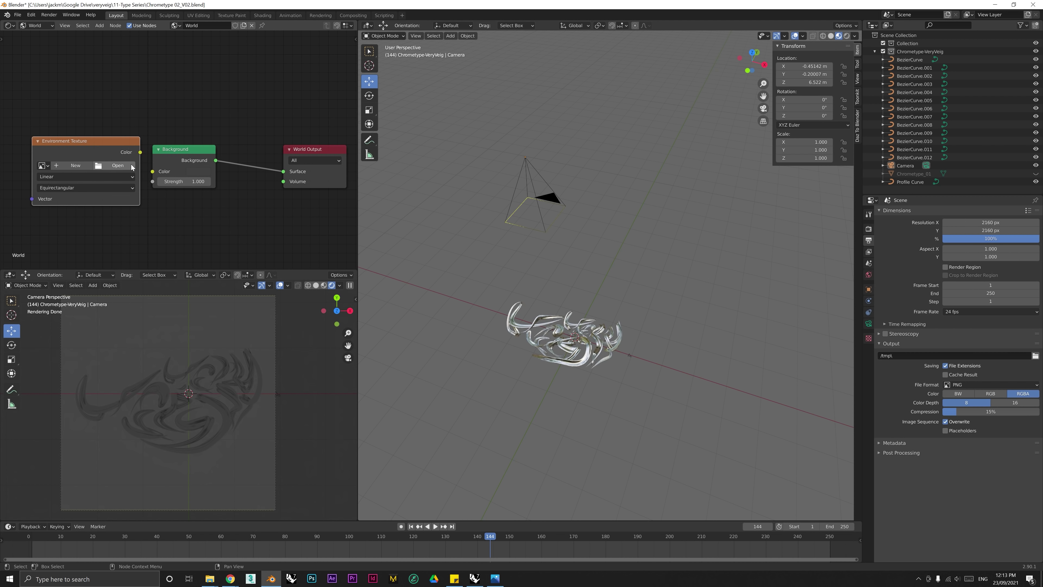
drag(140, 152, 152, 171)
middle_drag(151, 171, 172, 141)
Step: Load the photo_studio_01_4k.exr image from the HDRI folder into the Environment Texture node
click(138, 136)
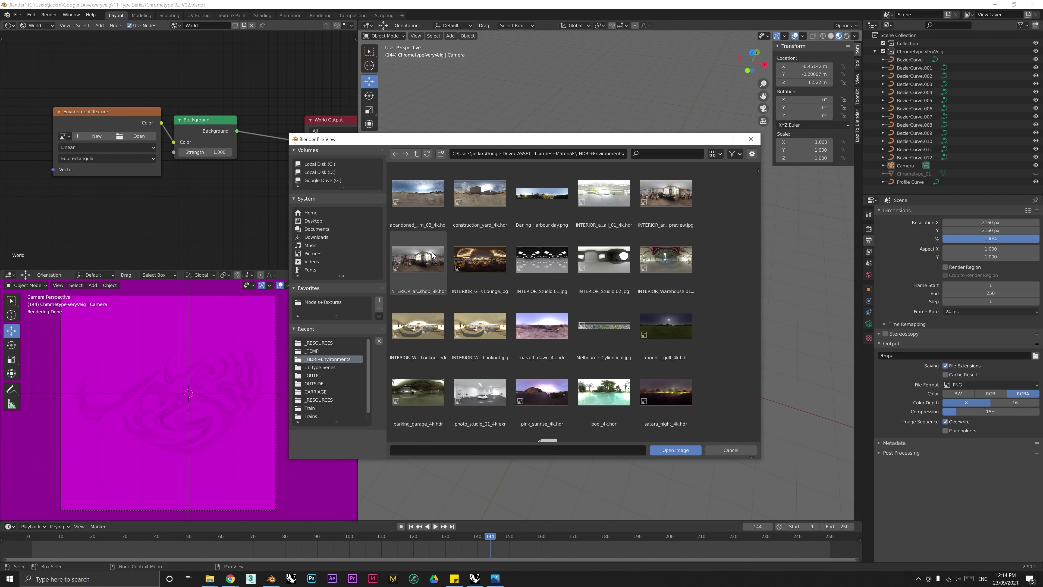
scroll(497, 313, down, 3)
click(492, 273)
click(676, 450)
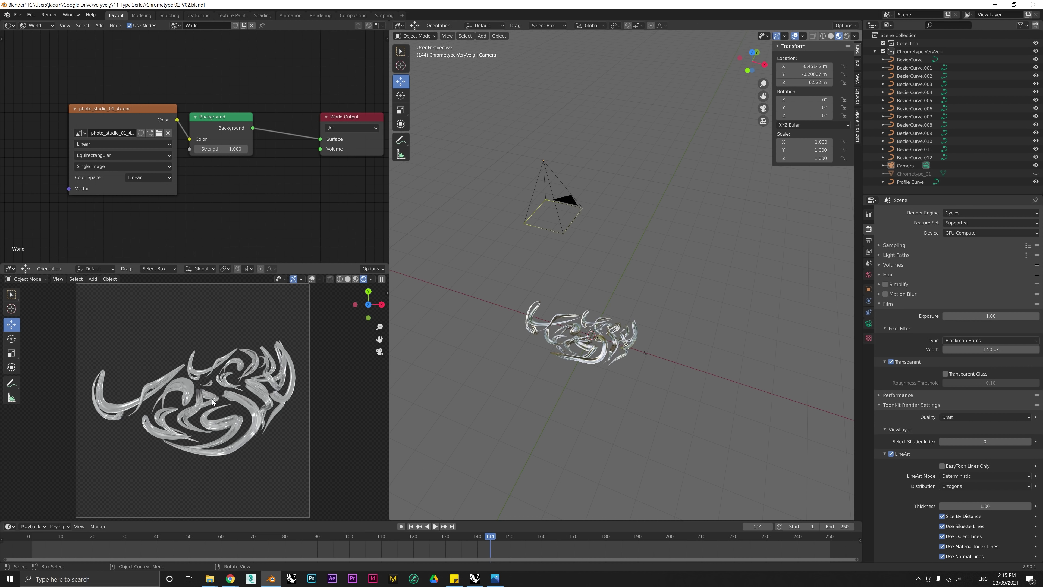
Step: Add a plane as a backdrop and lower it about 1.15 m beneath the lettering
middle_drag(609, 383, 590, 364)
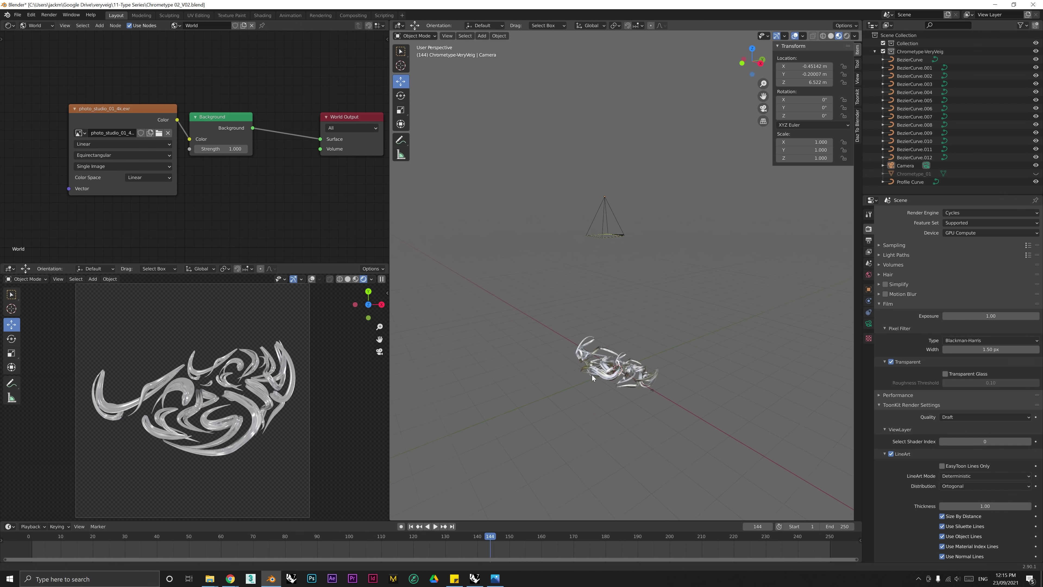
click(482, 37)
mouse_move(493, 46)
click(554, 46)
middle_drag(606, 312, 611, 303)
drag(612, 303, 615, 331)
middle_drag(616, 332, 637, 398)
Step: Scale the backdrop plane to about 2.89 and move it to about -0.52 m in X and -0.16 m in Y
key(s)
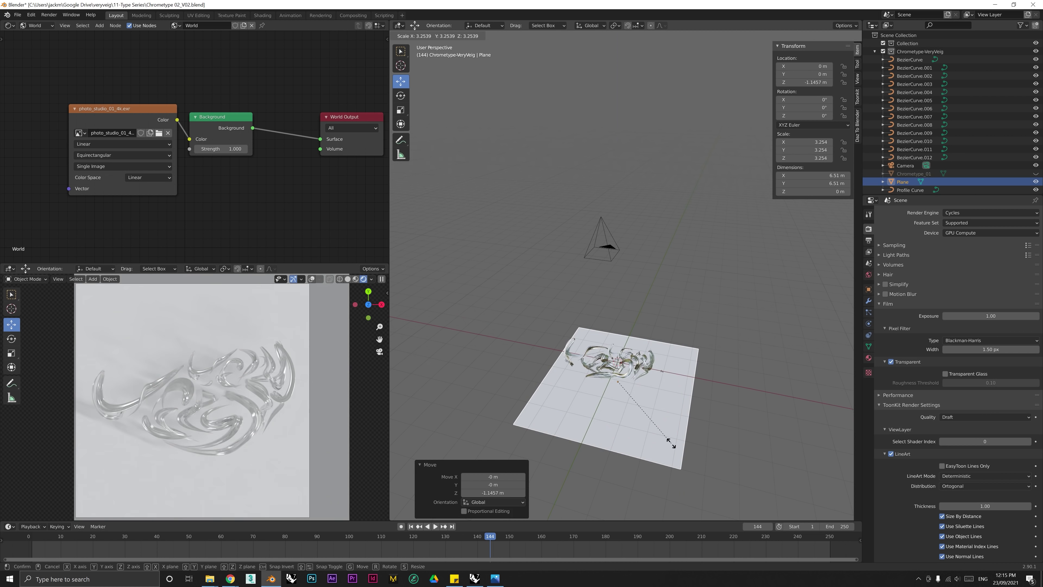
click(670, 441)
scroll(205, 394, down, 2)
key(g)
click(649, 410)
scroll(575, 416, up, 4)
scroll(205, 395, up, 2)
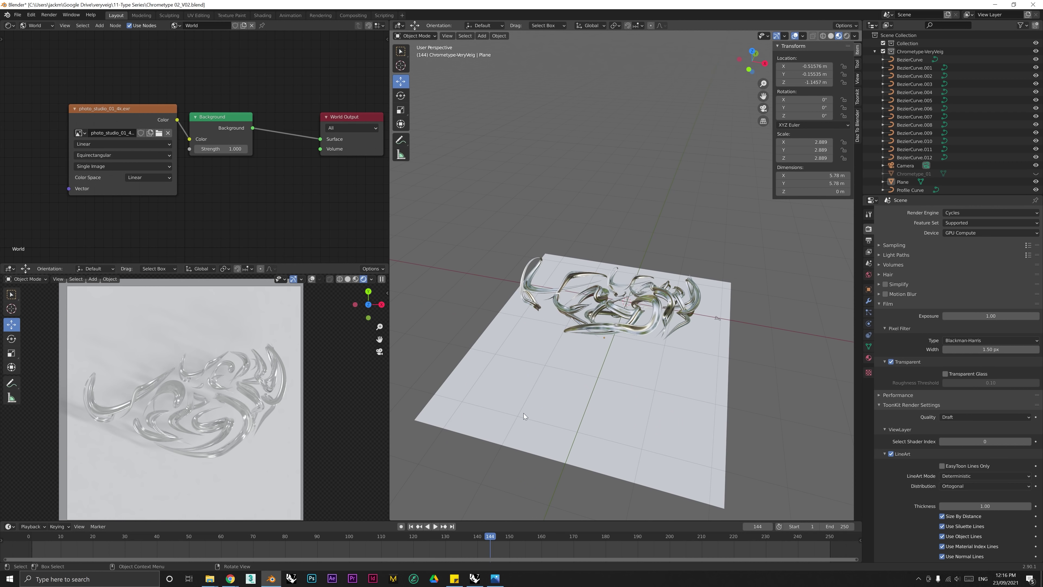
Step: Return the node editor to object shading and create a new material named Backdrop on the plane
click(28, 27)
click(45, 45)
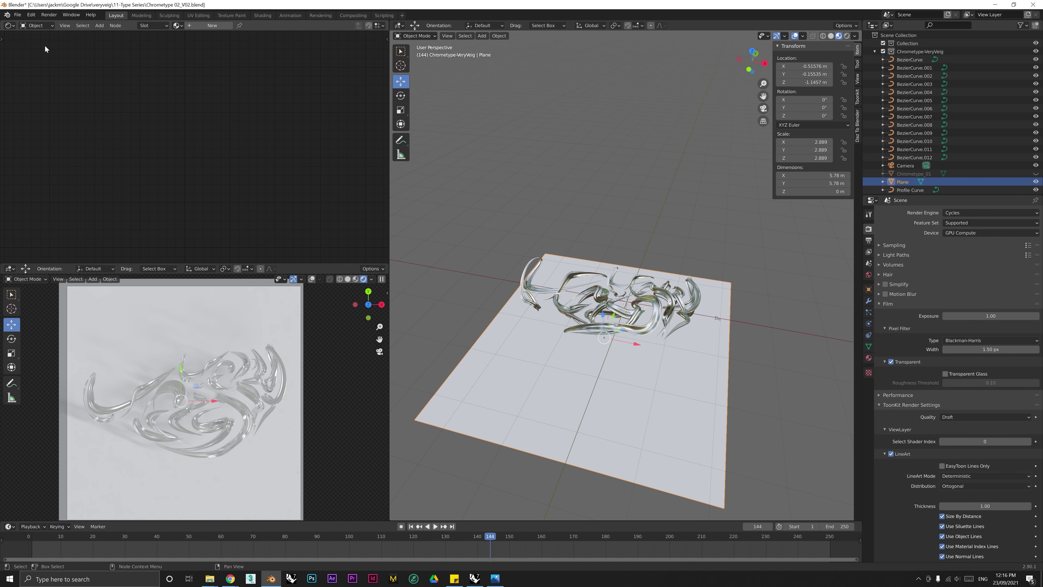
click(508, 331)
click(210, 26)
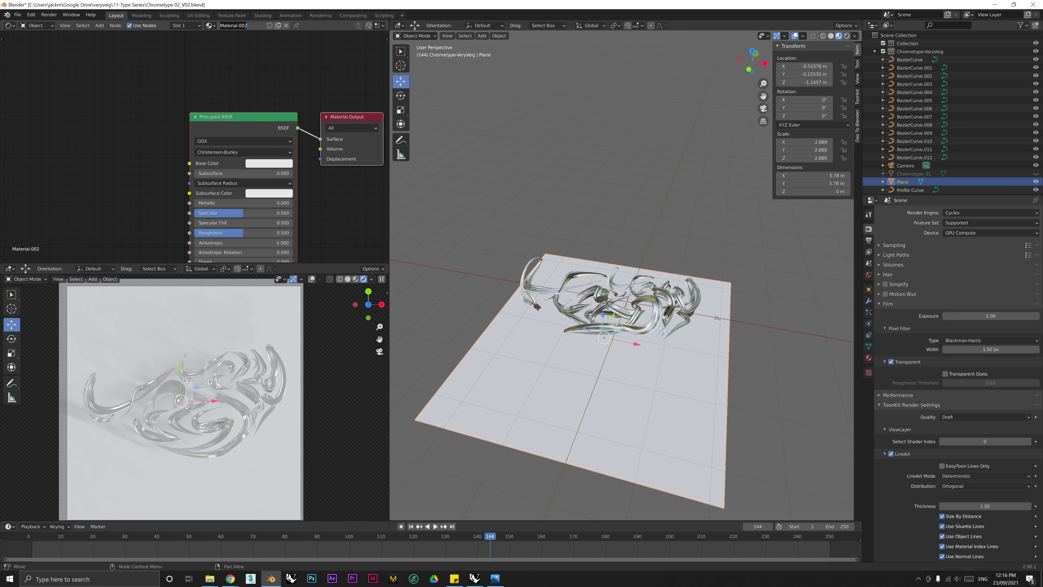
text(Backdrop)
key(Return)
Step: Add a ColorRamp node to the Backdrop material and connect its Color output to the Material Output's Surface
scroll(214, 115, down, 2)
middle_drag(140, 190, 197, 206)
key(shift+a)
text(s)
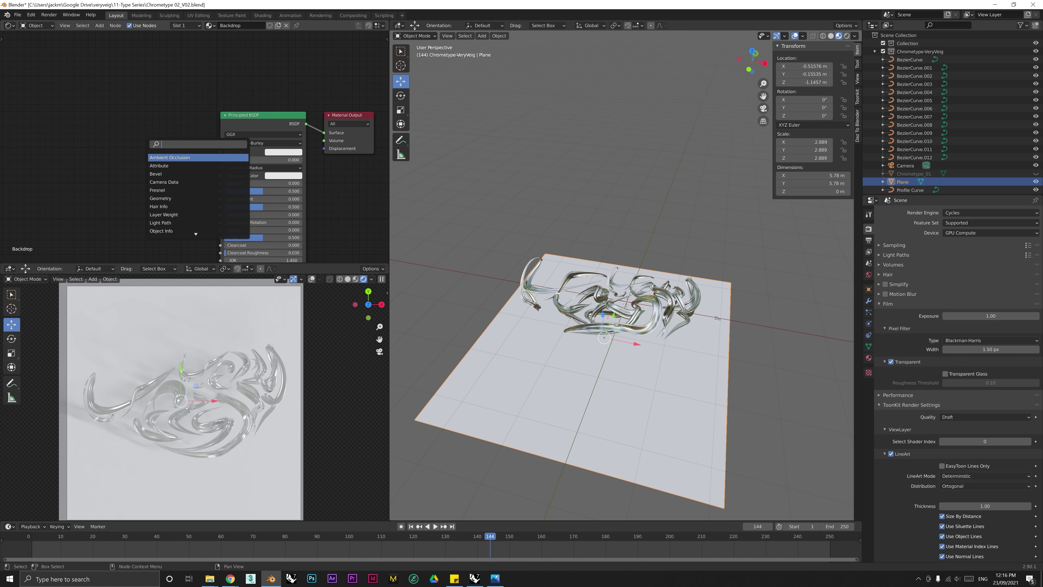
text(color)
key(Return)
click(113, 102)
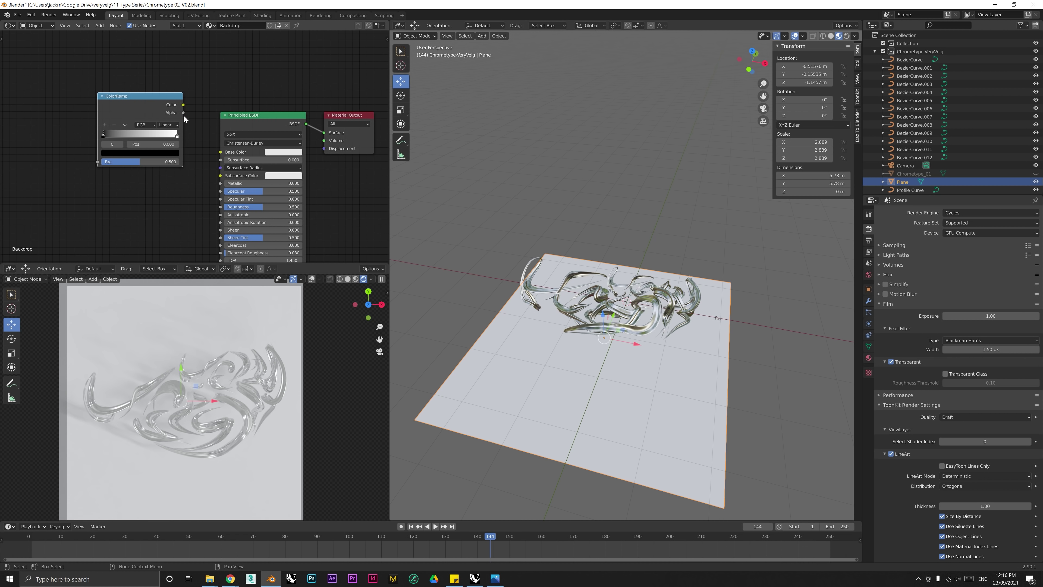
drag(183, 106, 322, 134)
Step: Change the ColorRamp's white stop to deep blue and keep the black stop at the ramp's start
click(177, 137)
click(142, 153)
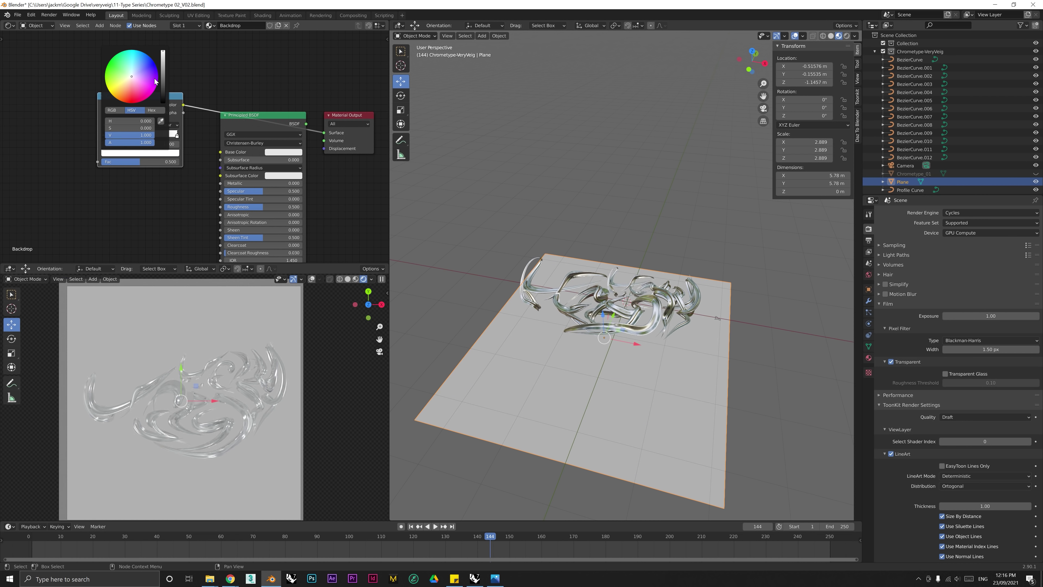
click(111, 66)
mouse_move(105, 137)
mouse_down()
mouse_move(154, 139)
mouse_move(102, 138)
mouse_up()
Step: Add a Mapping node in front of the ColorRamp in the Backdrop material
scroll(82, 185, down, 3)
middle_drag(82, 186, 220, 172)
key(shift+a)
text(smapp)
key(Return)
click(152, 174)
Step: Add a Texture Coordinate node and connect its Generated output to the Mapping node's Vector input
key(shift+a)
text(s)
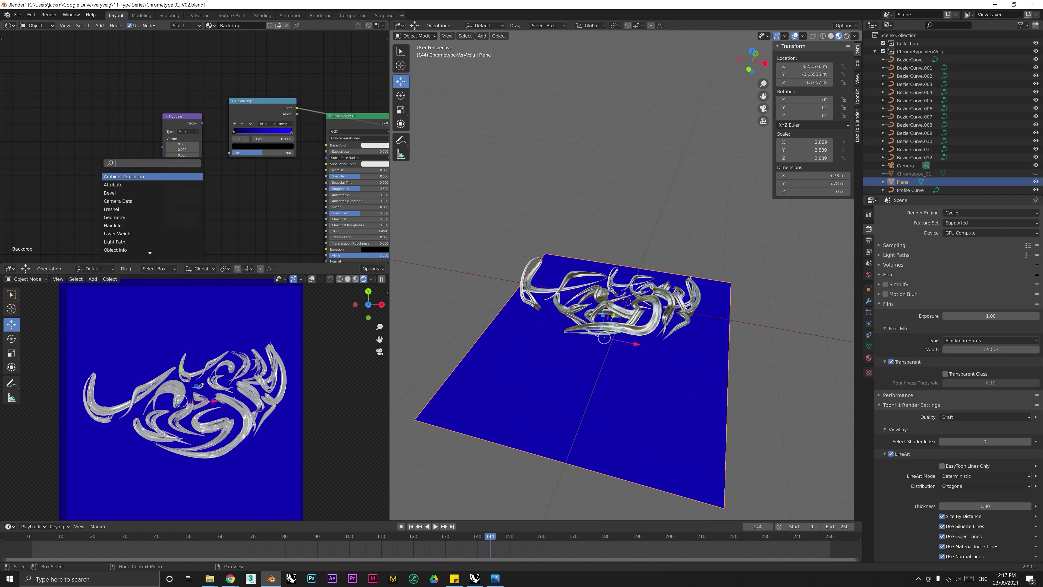
text(tex)
key(Return)
click(104, 163)
drag(113, 151, 161, 147)
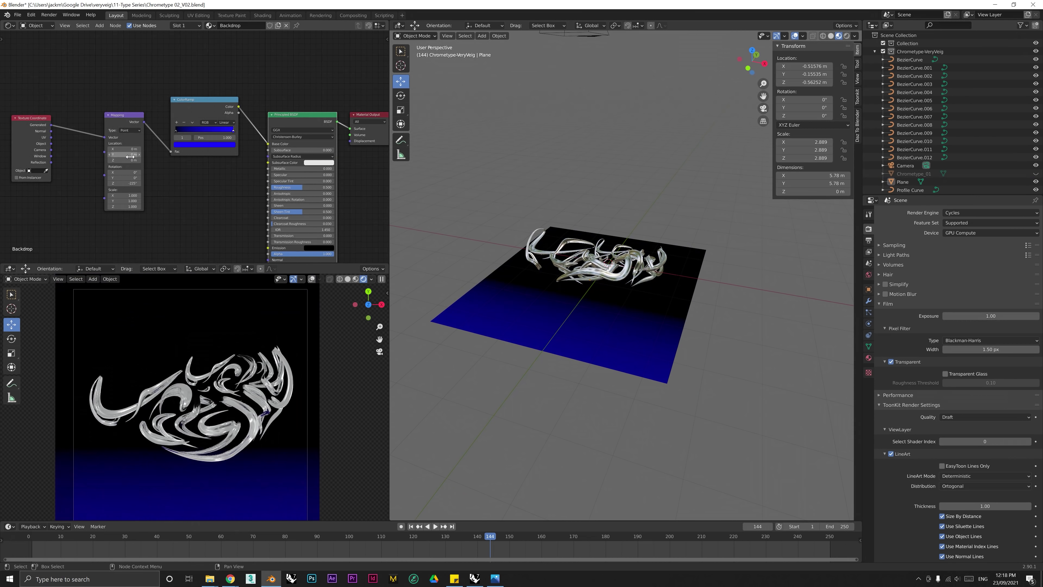
Step: Adjust the Mapping node's X location to extend the blue part of the backdrop gradient behind the lettering
drag(124, 150, 104, 149)
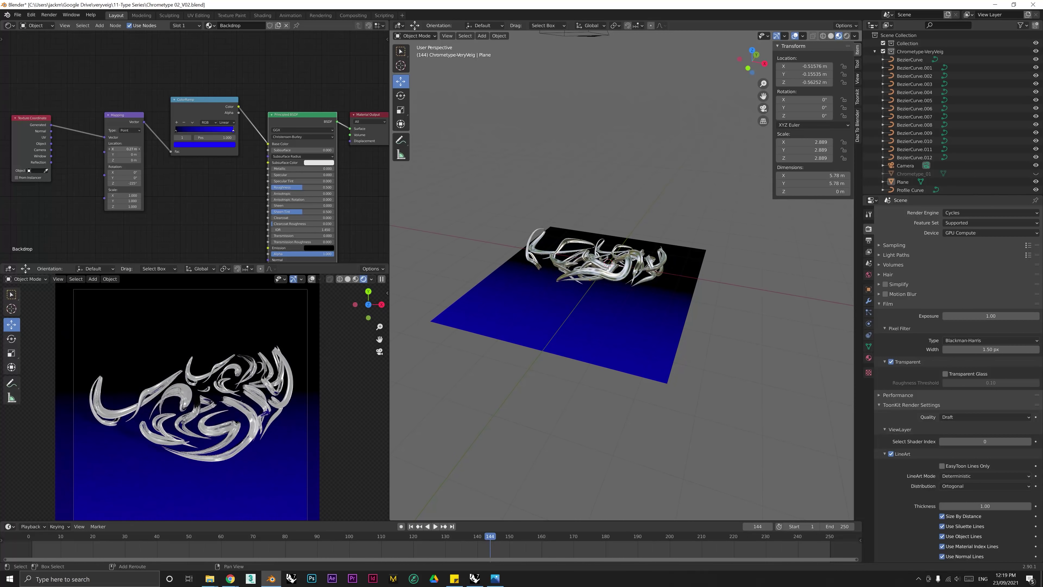
Step: Fine-tune the blue of the backdrop ColorRamp's end stop and save the file
click(205, 145)
mouse_move(216, 74)
mouse_down()
mouse_move(192, 67)
mouse_move(188, 100)
mouse_move(219, 74)
mouse_up()
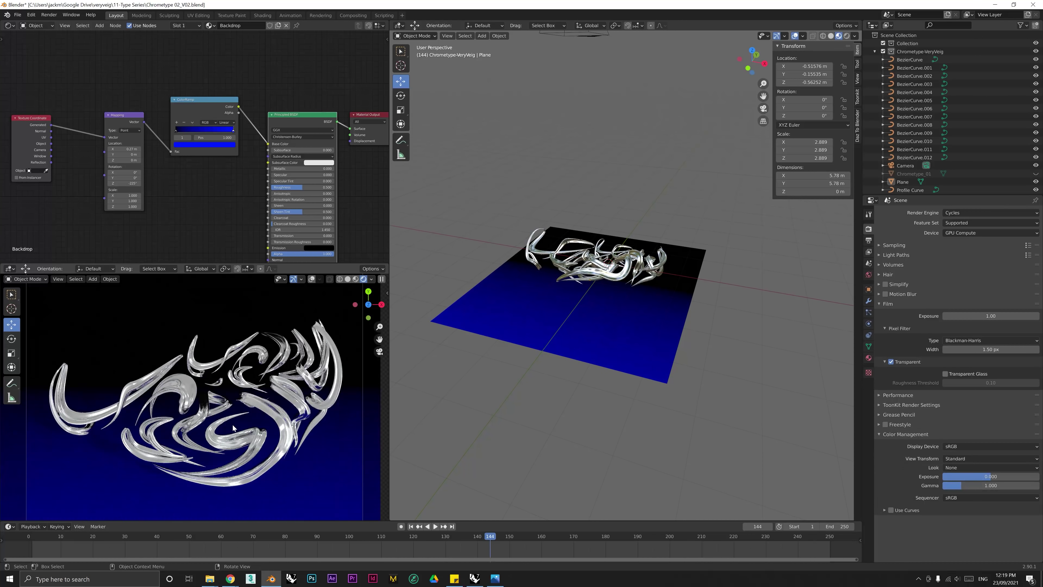
scroll(283, 430, down, 1)
scroll(641, 312, up, 3)
right_drag(649, 314, 692, 348)
key(ctrl+s)
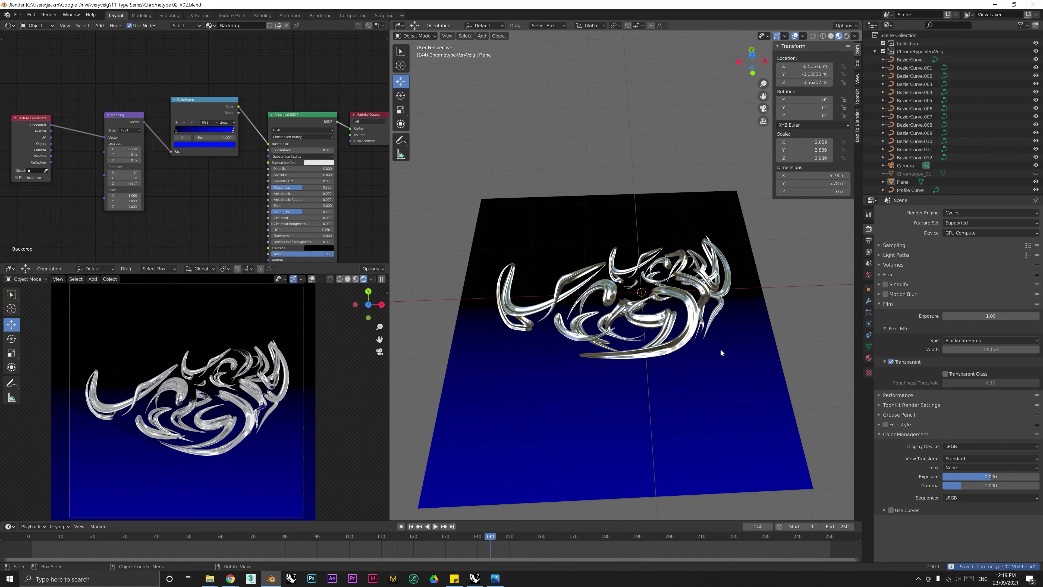
Step: Switch the main 3D viewport to solid shading and look over the lettering and backdrop
scroll(193, 394, up, 3)
click(832, 36)
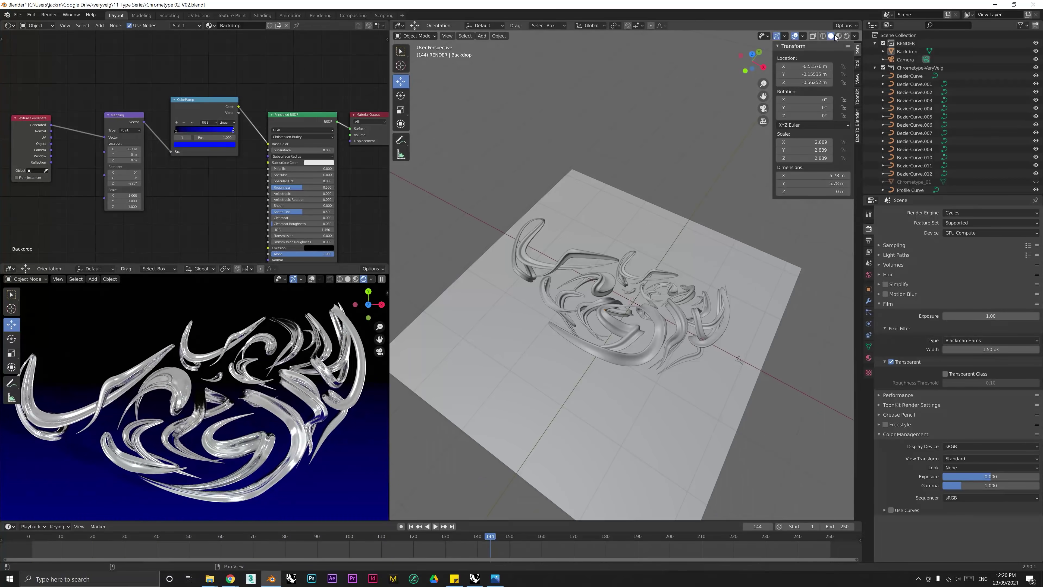
key(KP_7)
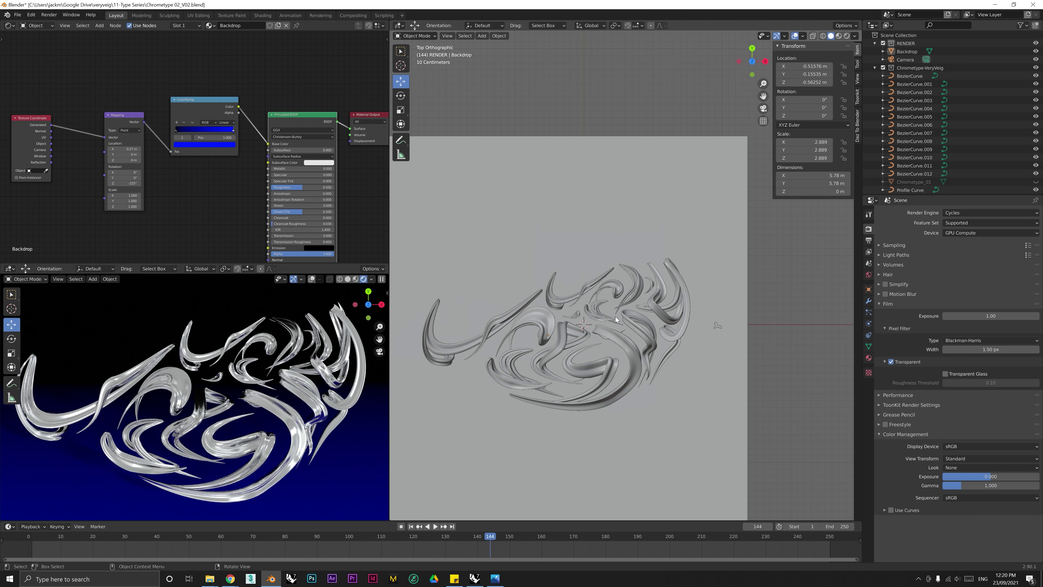
middle_drag(615, 317, 455, 114)
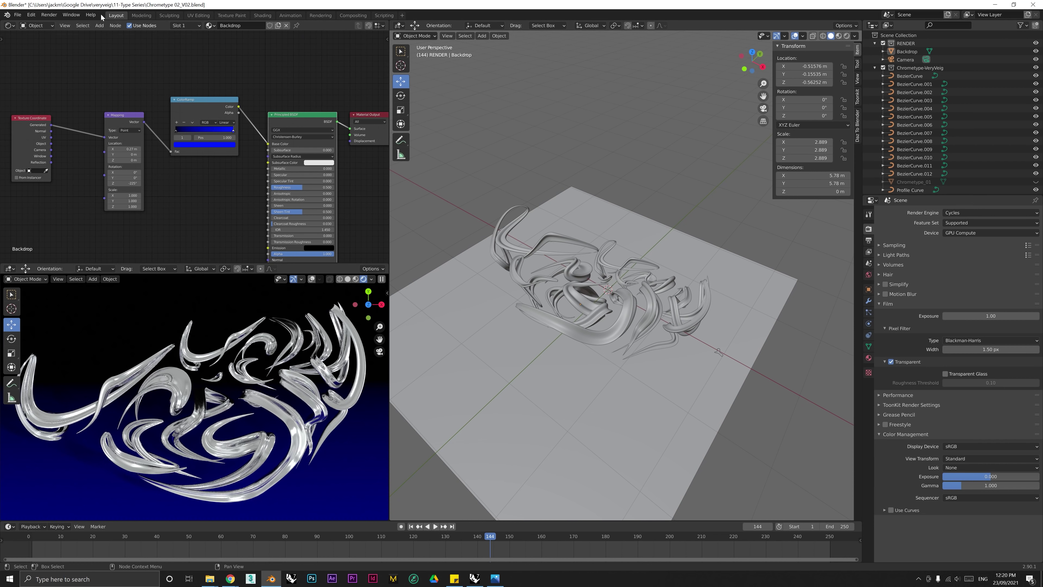
Step: Import BarbedWire_Seamless.obj from the _RESOURCES folder into the scene and select the barbed wire
click(17, 15)
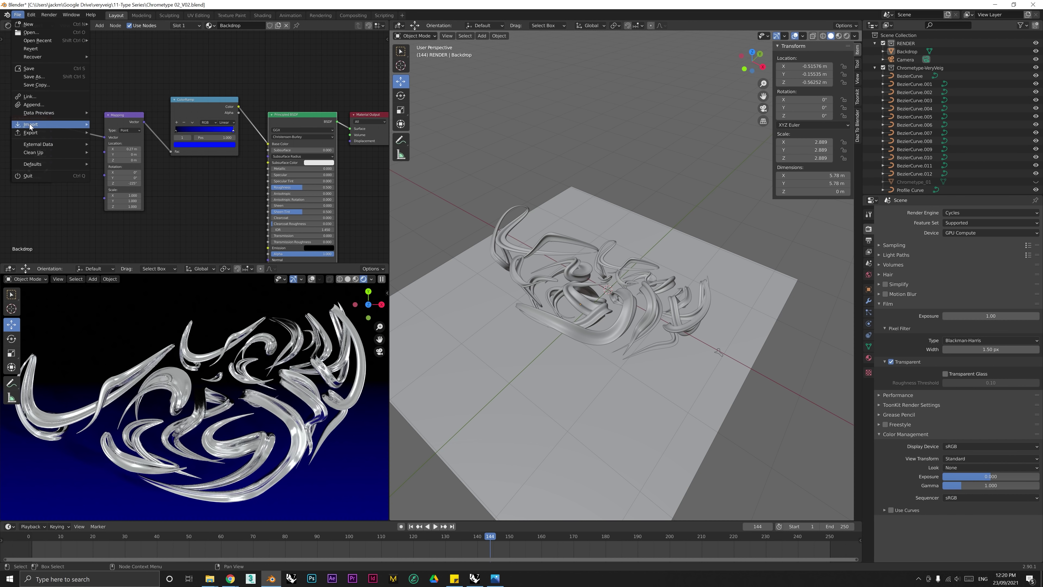
mouse_move(30, 127)
click(129, 189)
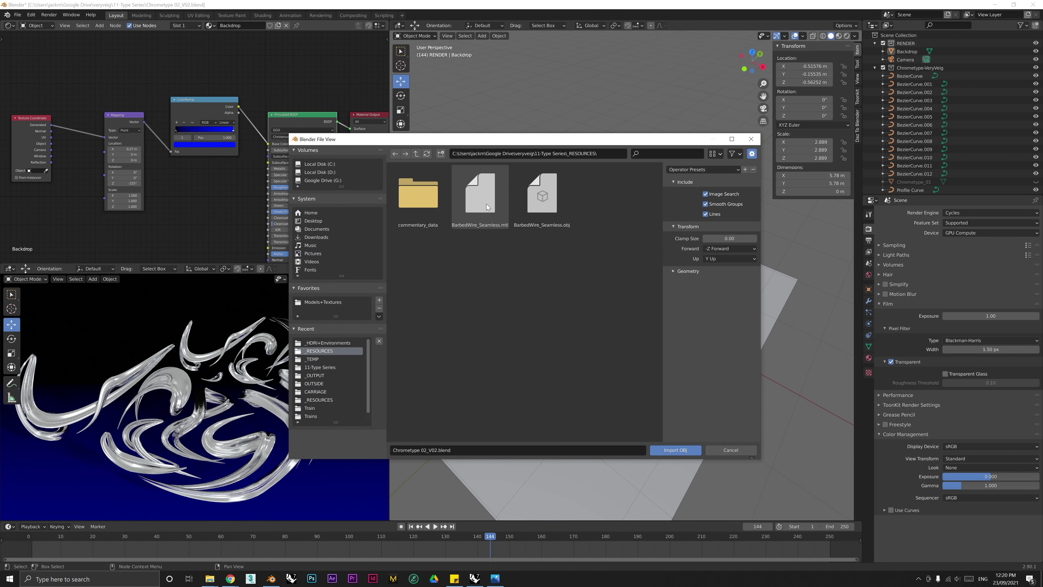
click(519, 197)
click(680, 450)
middle_drag(703, 350, 730, 354)
scroll(694, 362, down, 1)
click(719, 308)
middle_drag(719, 309, 654, 300)
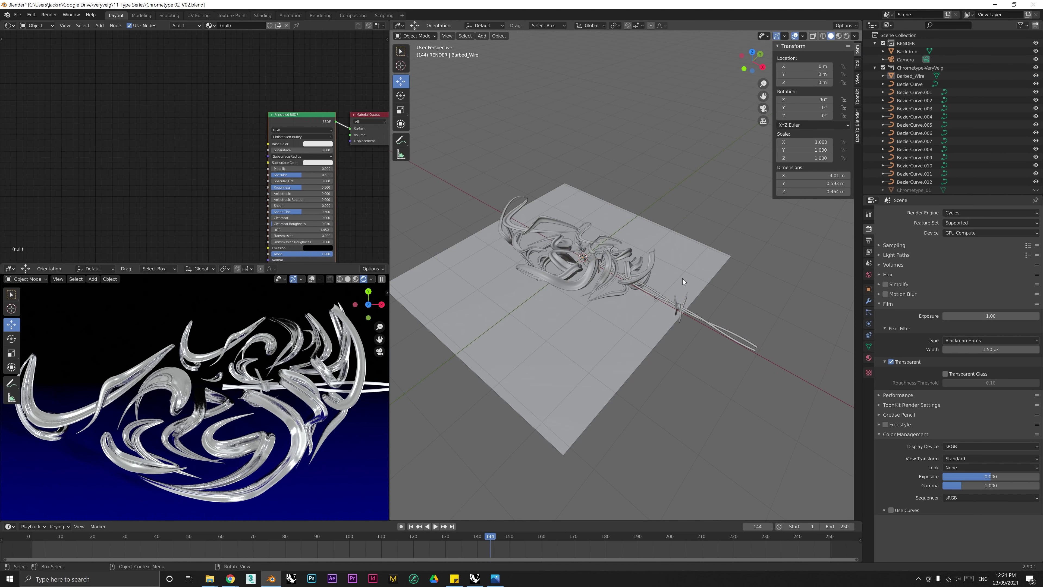
click(677, 305)
scroll(263, 370, down, 1)
middle_drag(673, 255, 671, 182)
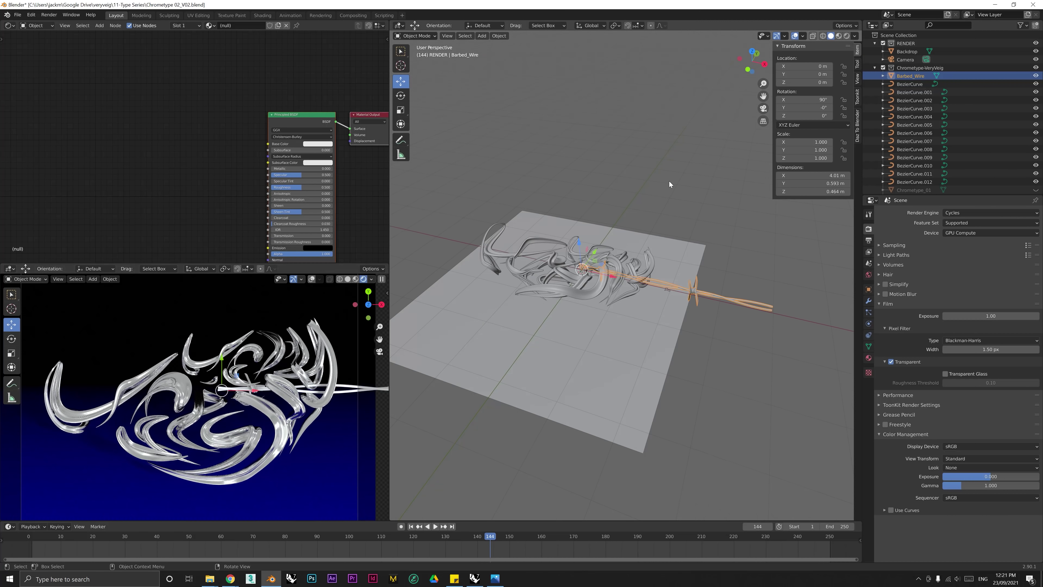
Step: Add a Bezier curve and move it about 2.24 m down the Y axis, below the lettering
click(670, 182)
click(482, 36)
mouse_move(524, 57)
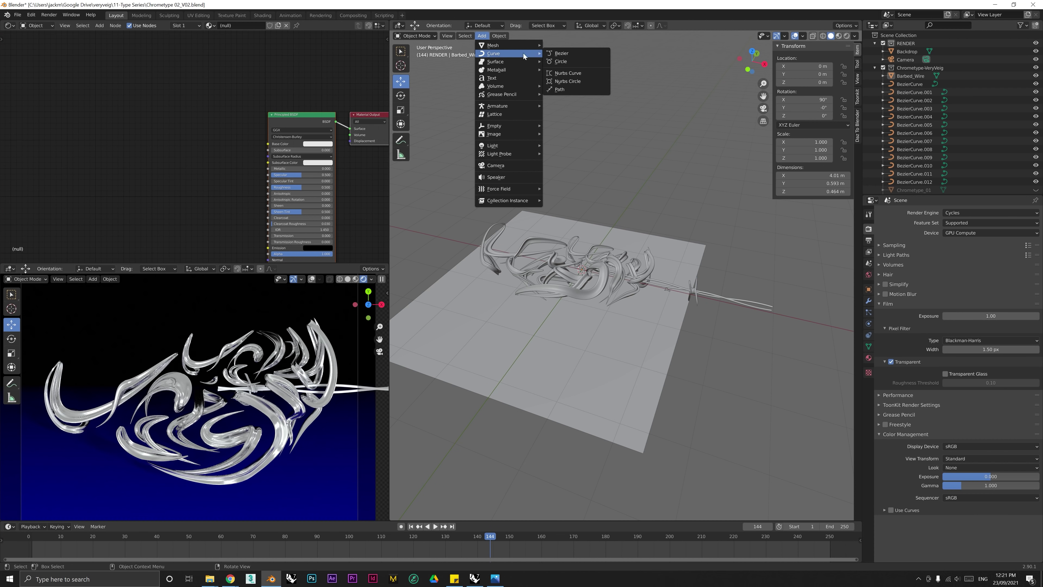
click(586, 56)
key(KP_7)
key(KP_0)
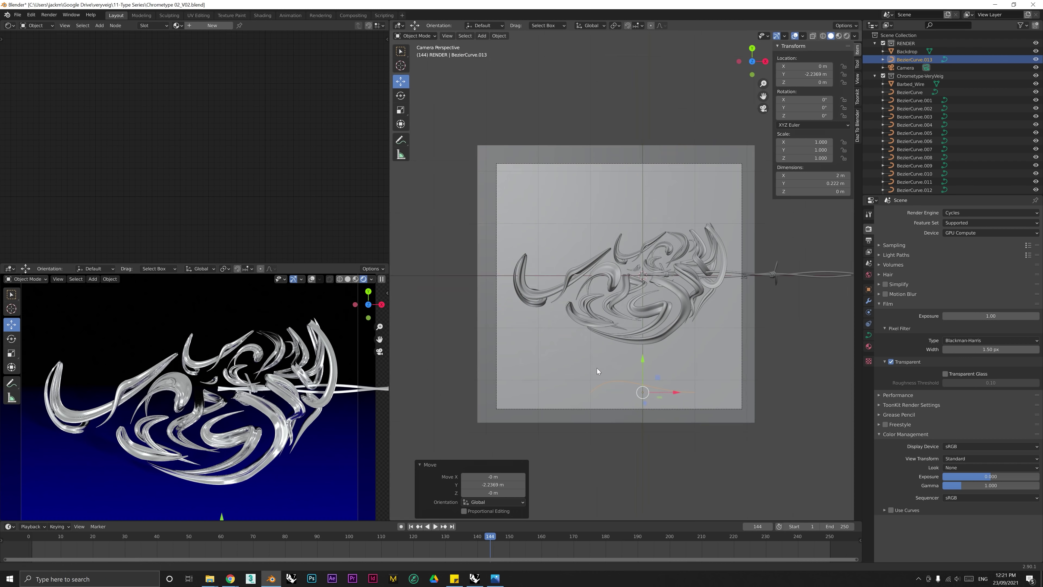
Step: Reshape the new Bezier curve's control points into the left half of an arc beneath the lettering
key(Tab)
key(r)
key(g)
click(714, 421)
key(g)
key(s)
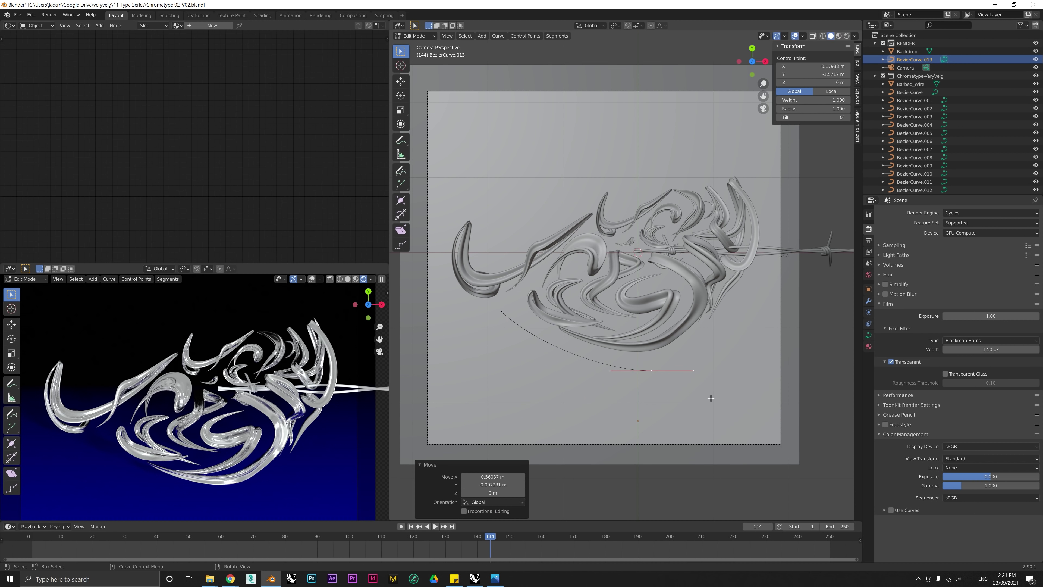
Step: Extrude another control point from the curve and place it beside the lettering's lower right edge
key(e)
key(r)
click(773, 261)
key(g)
click(763, 250)
Step: Shift the curve's left-end and middle control points to the left to even out the arc, and leave Edit Mode
click(517, 335)
key(g)
click(510, 336)
click(653, 377)
key(g)
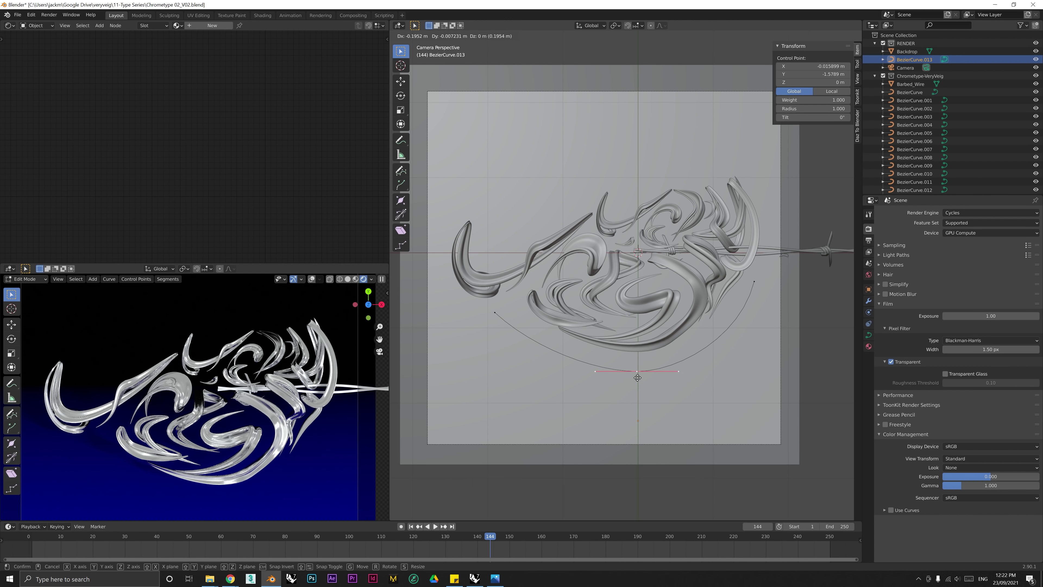
click(638, 378)
key(Tab)
Step: Add a Curve modifier to Barbed_Wire with BezierCurve.013 as its curve object
middle_drag(647, 382, 704, 367)
click(760, 334)
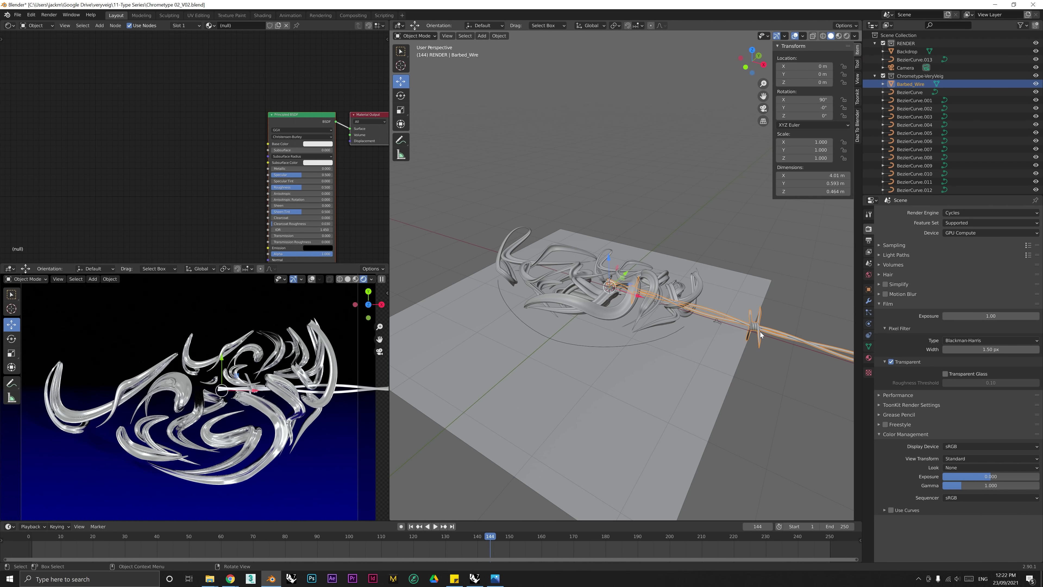
middle_drag(760, 335, 754, 368)
click(869, 301)
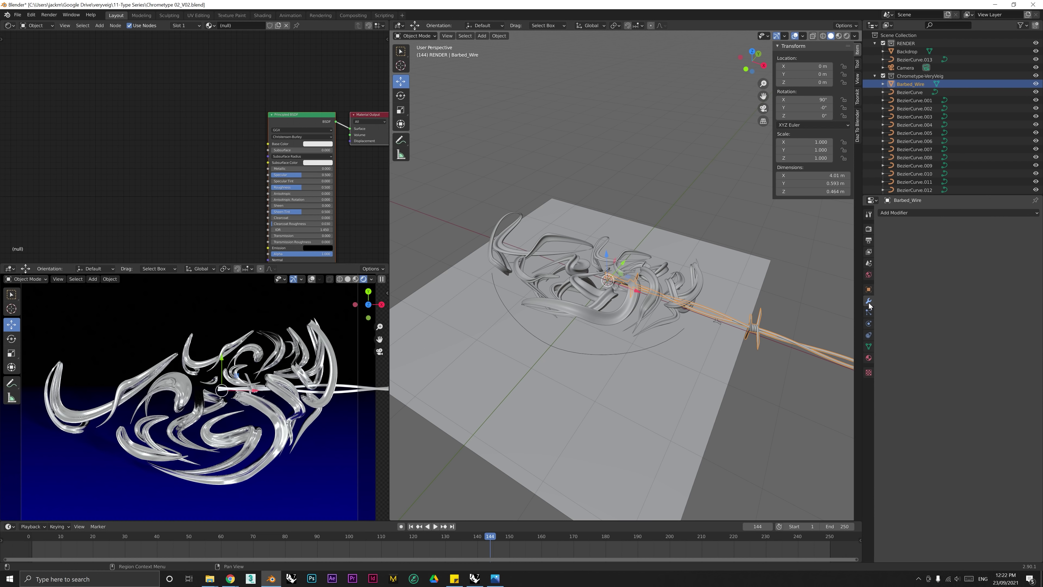
click(905, 213)
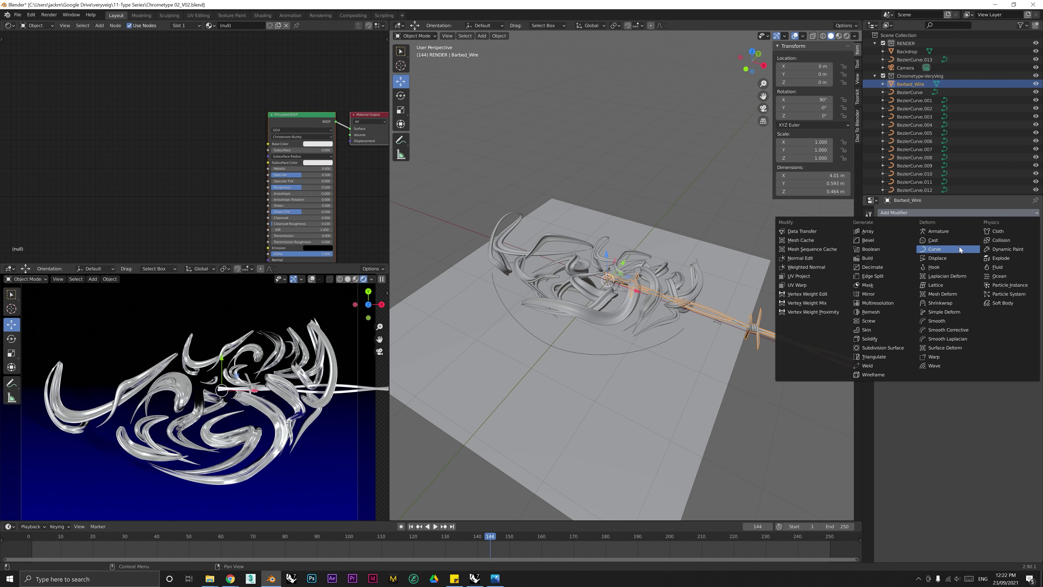
click(953, 249)
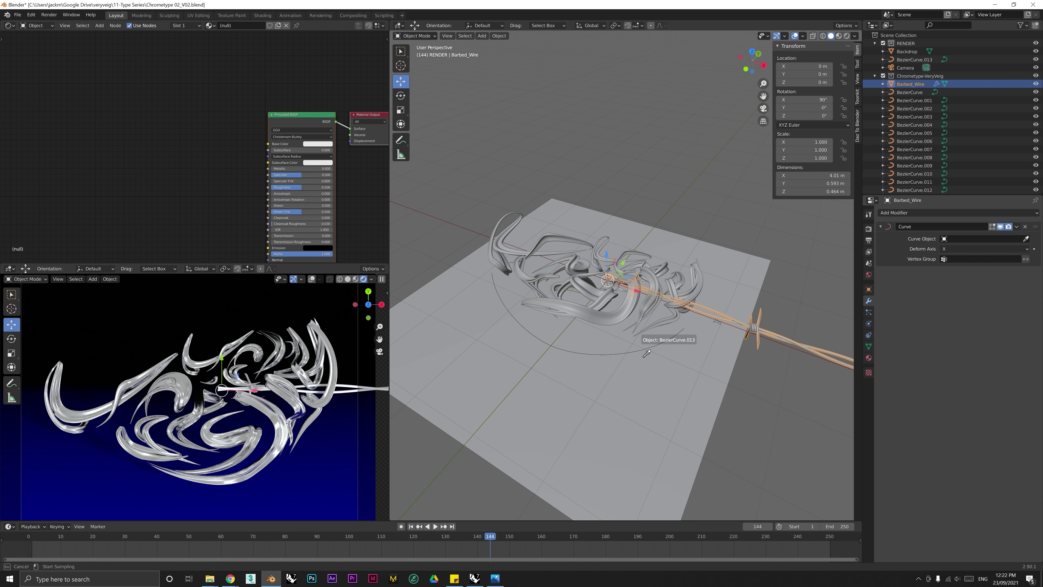
click(645, 356)
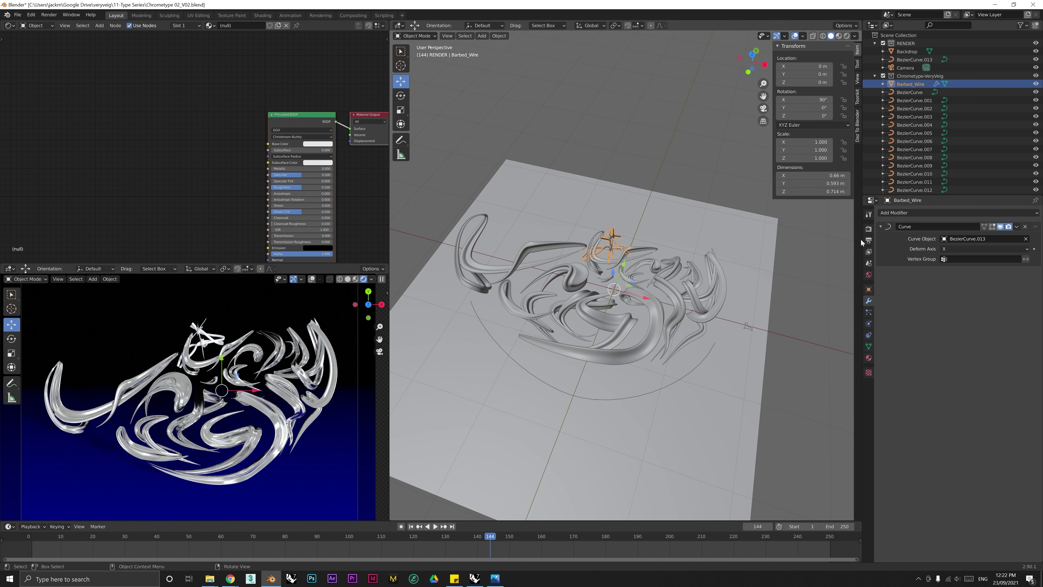
Step: Try the Z deform axis in the barbed wire's Curve modifier and return it to X
click(945, 249)
click(945, 269)
click(944, 248)
click(946, 280)
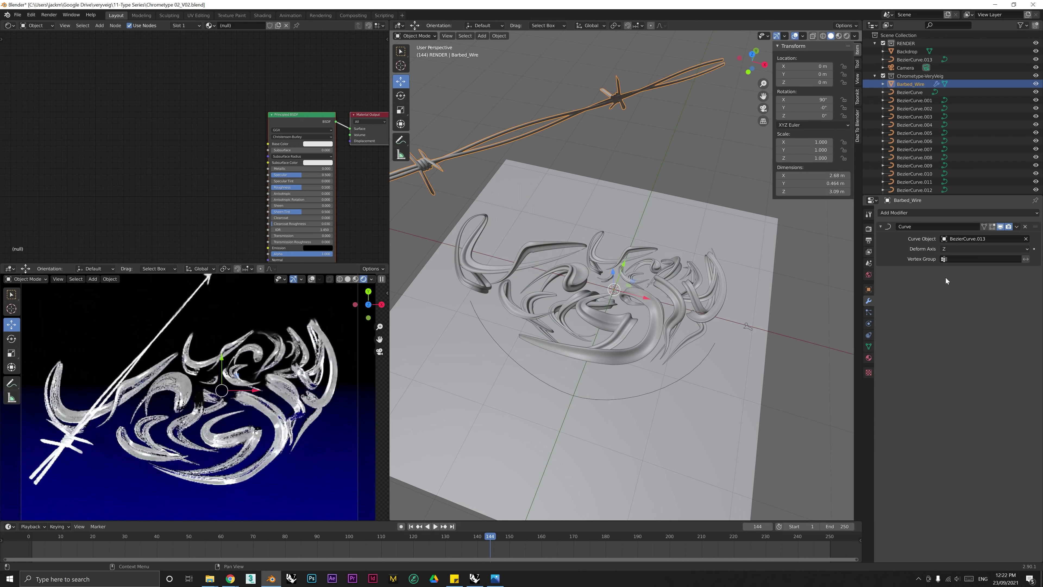
click(956, 247)
click(953, 285)
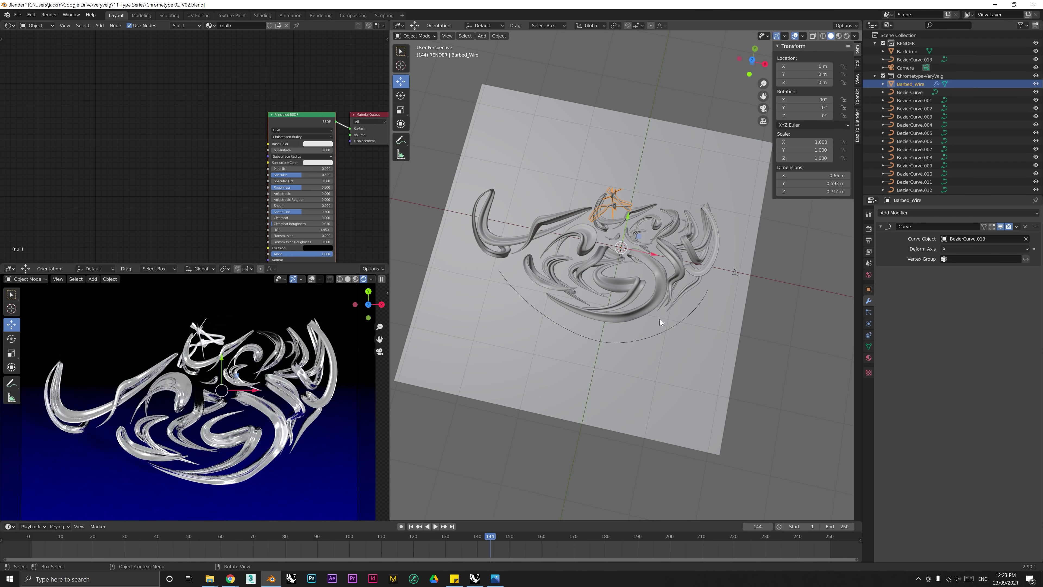
Step: Apply all transforms to BezierCurve.013 so the barbed wire lines up with the arc
click(656, 333)
click(655, 336)
key(ctrl+a)
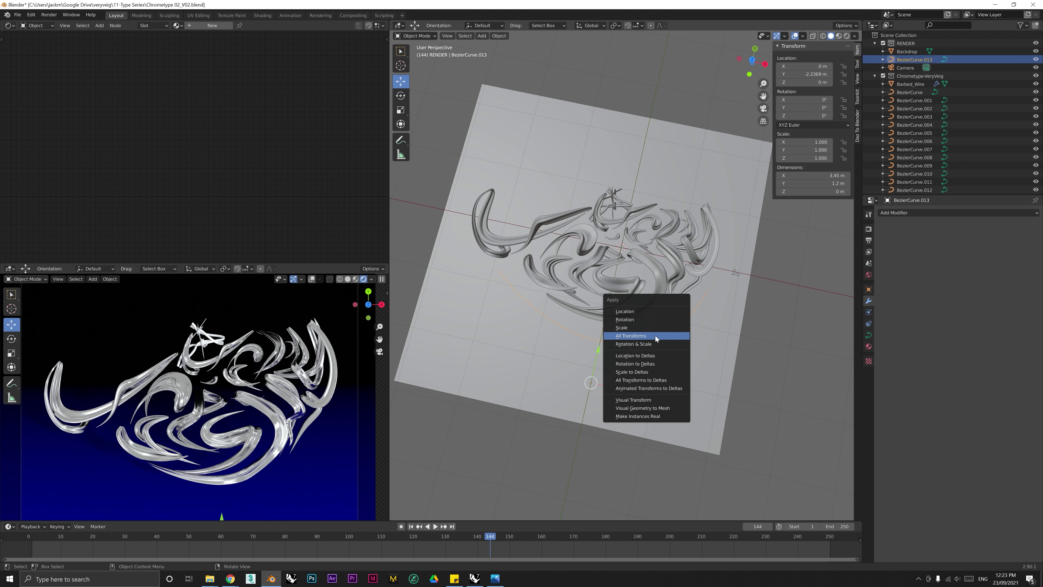
click(655, 336)
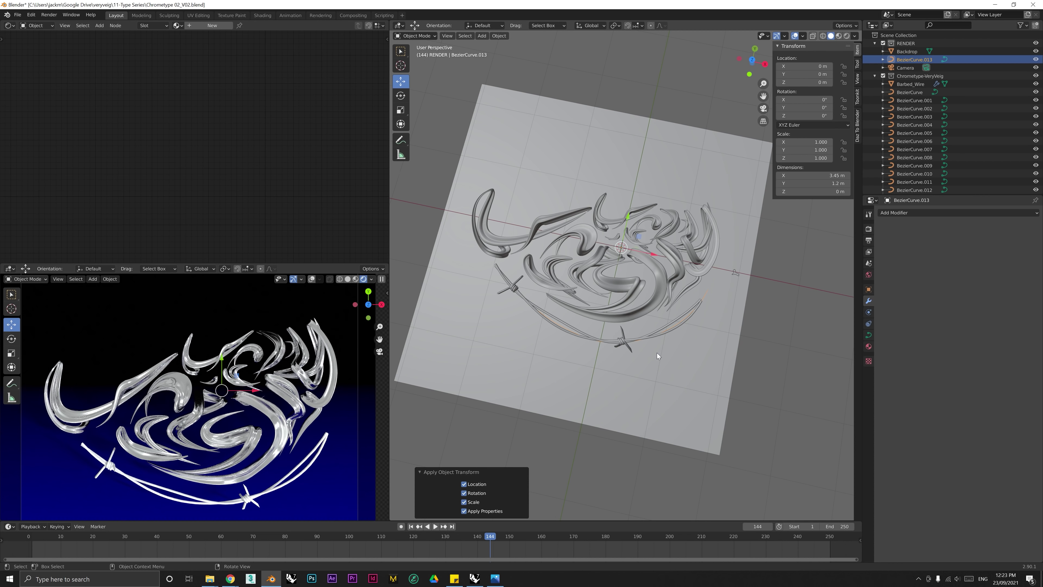
middle_drag(657, 353, 809, 341)
click(630, 339)
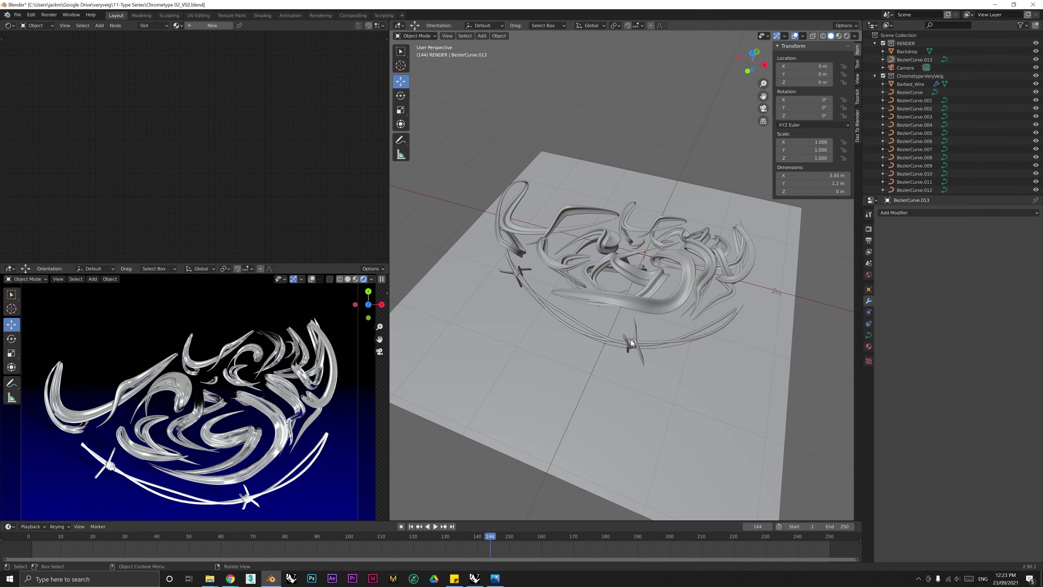
Step: Try moving the arc's right-end and middle control points in the camera view
key(KP_0)
key(Tab)
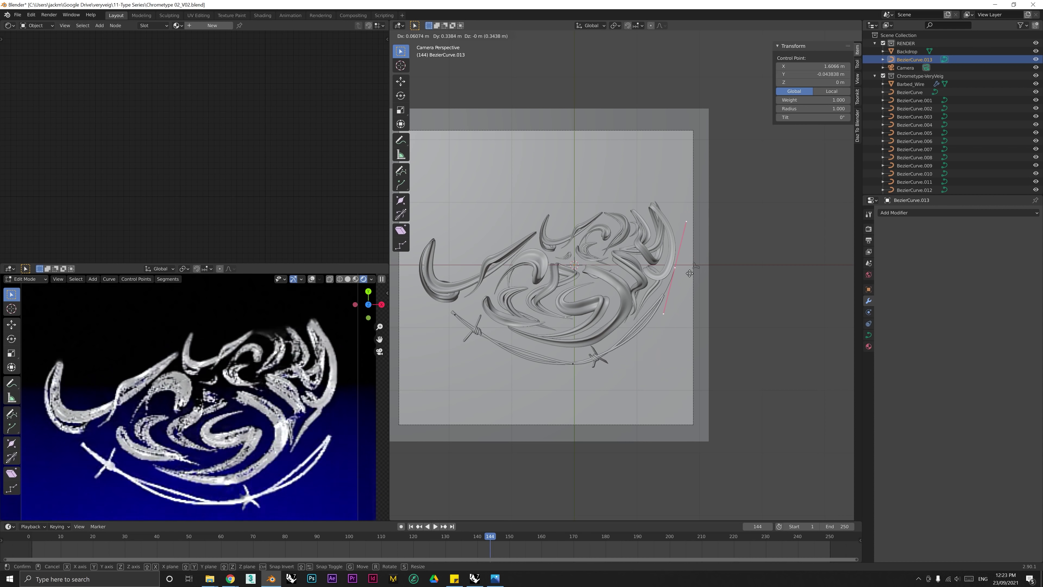
key(g)
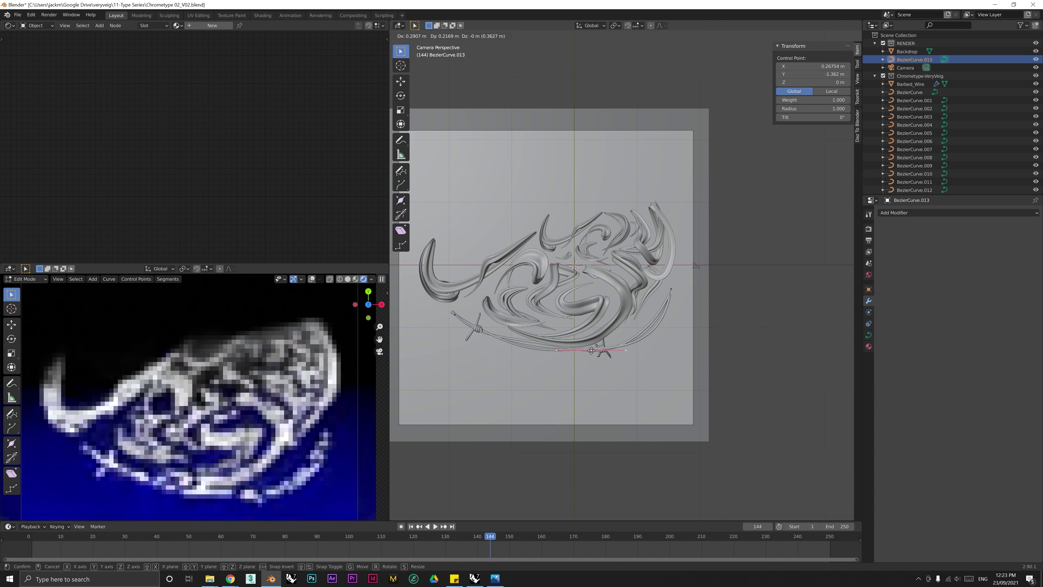
click(580, 364)
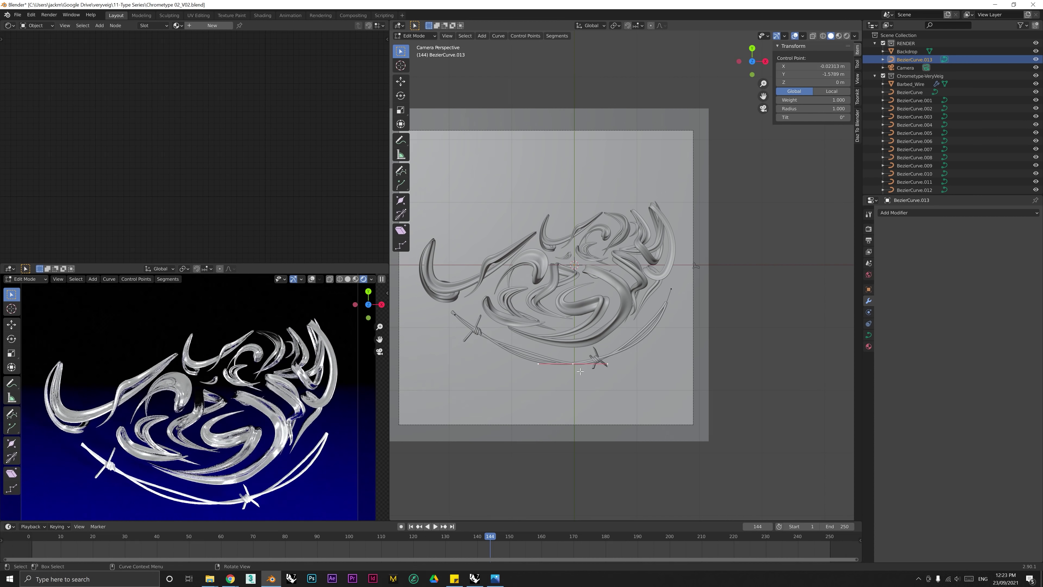
Step: Try a smaller radius and a different tilt on the arc's middle control point, undoing both
drag(815, 109, 796, 109)
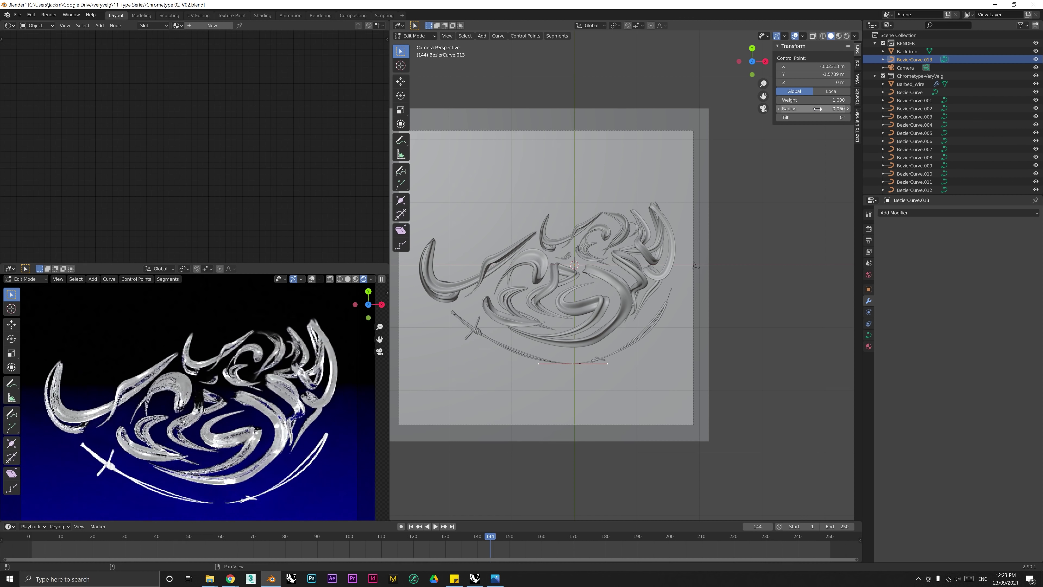
key(ctrl+z)
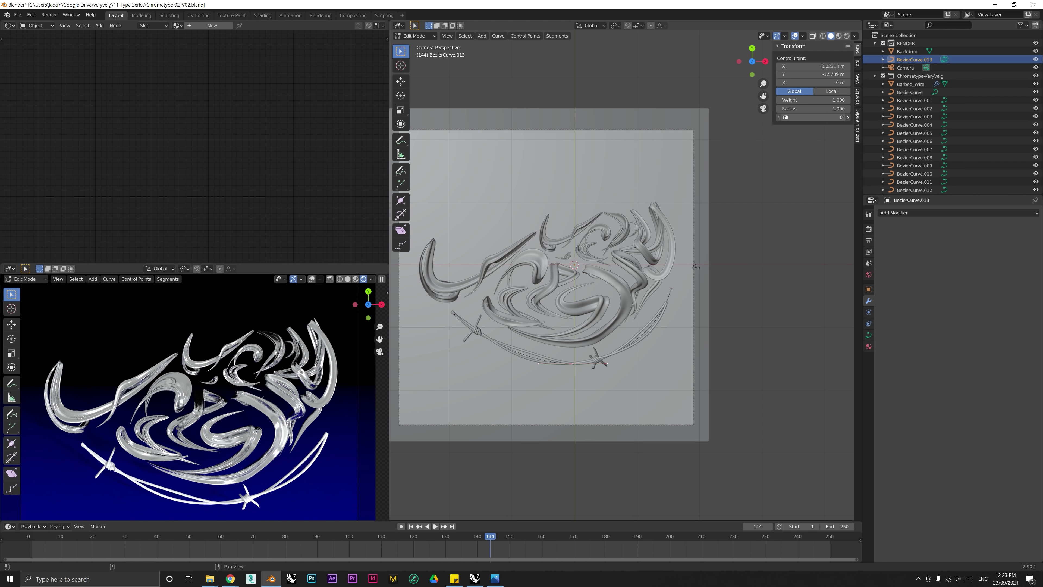
drag(811, 117, 816, 118)
key(ctrl+z)
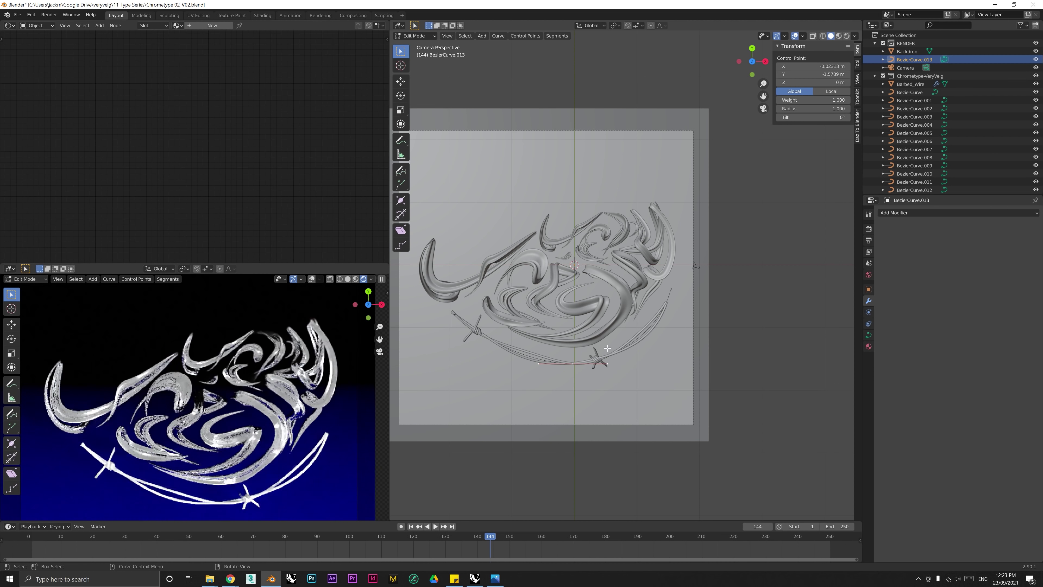
shift+middle_drag(599, 352, 616, 334)
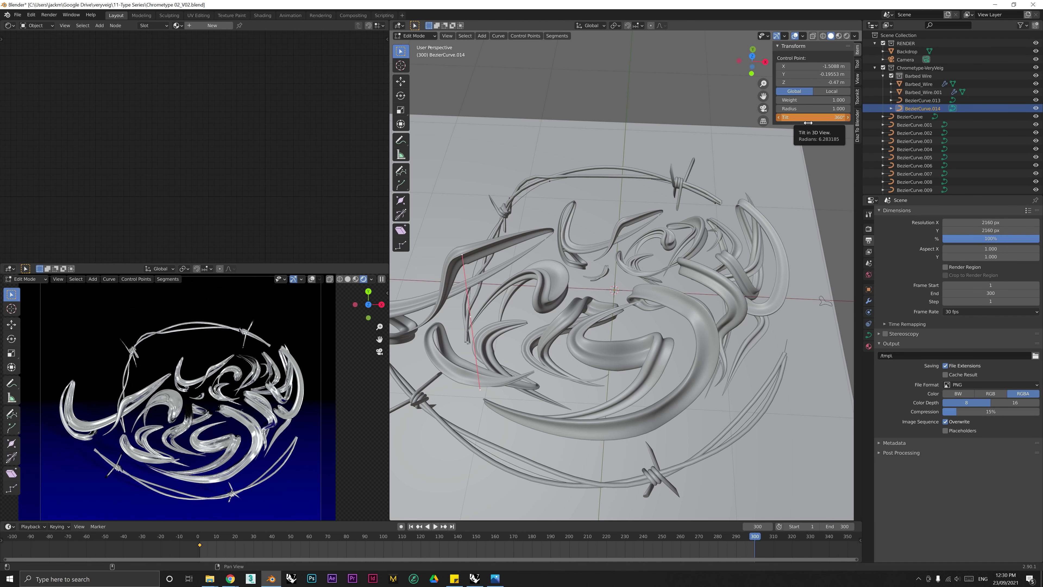
Step: Keyframe the tilt of BezierCurve.014's selected control point at 360° on frame 300 and preview the animation
key(i)
key(space)
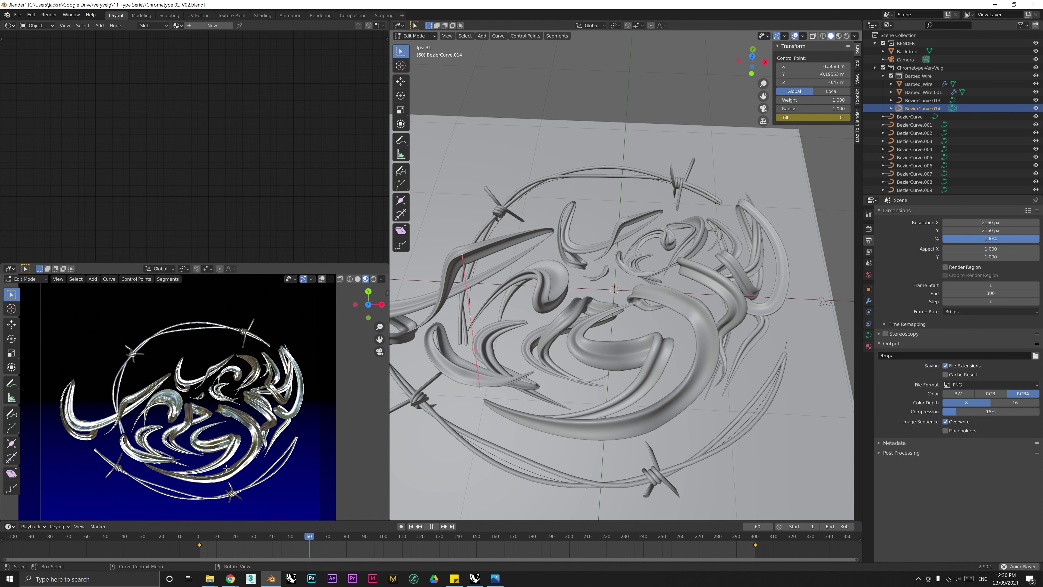
key(Escape)
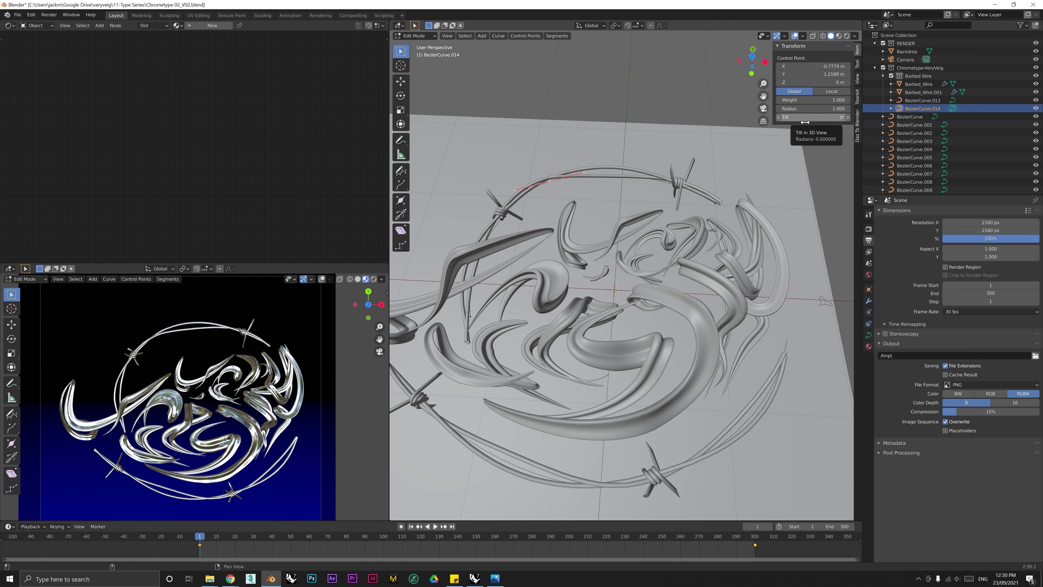
Step: Play back the tilt animation of the barbed wire around the lettering
key(space)
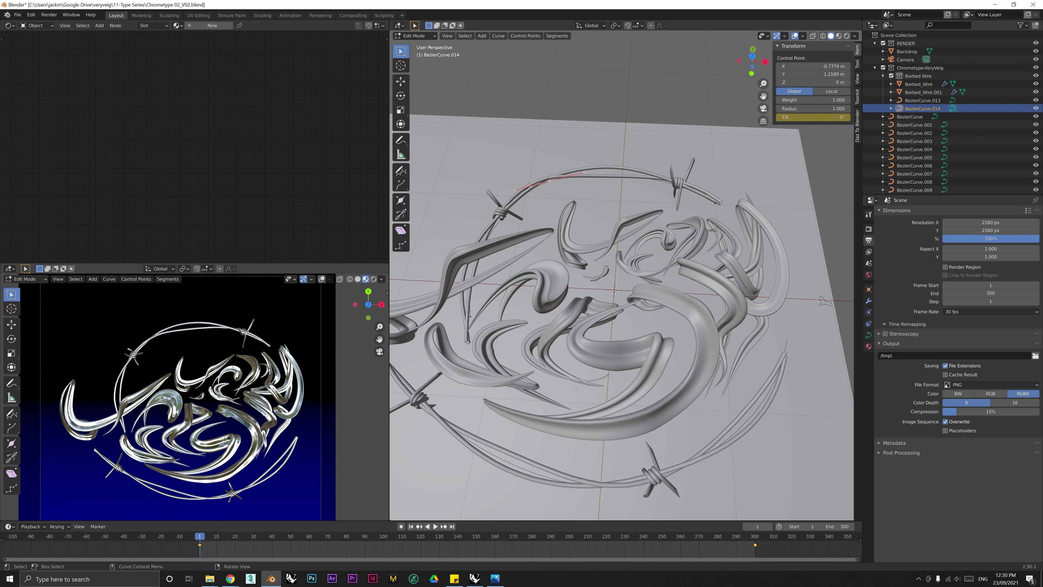
key(Escape)
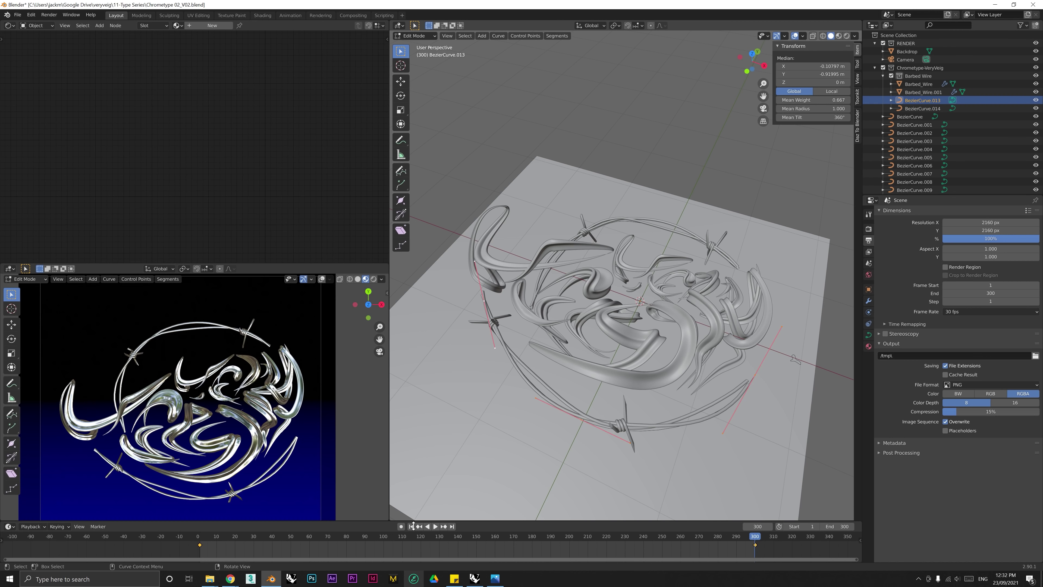
key(space)
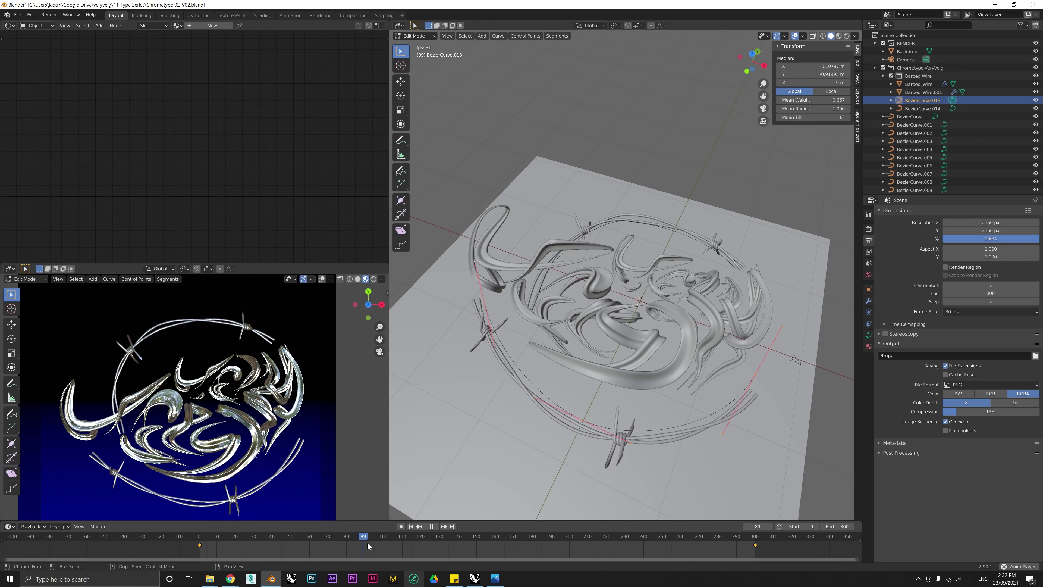
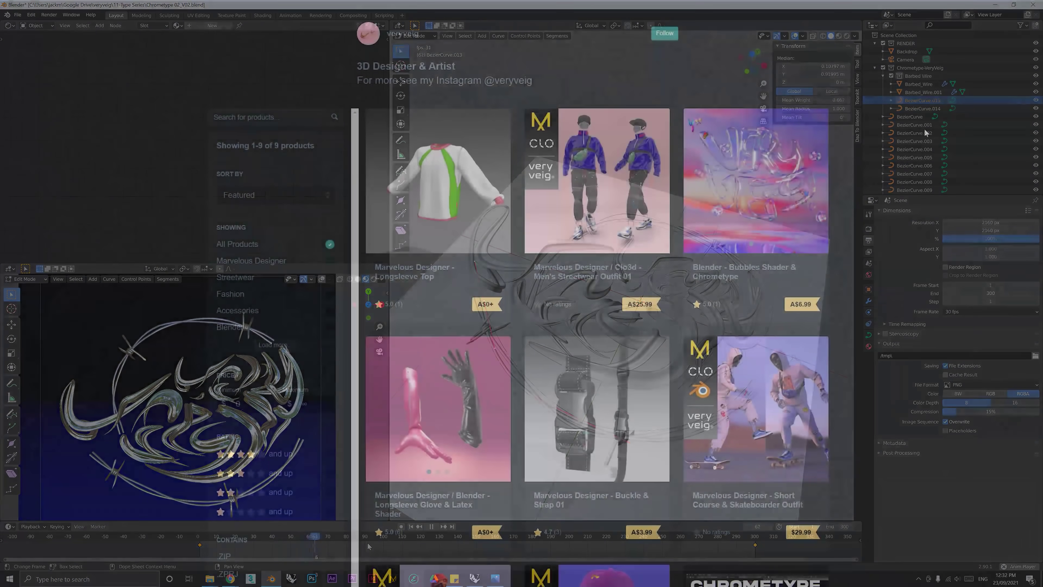
Step: Browse the Gumroad product list, open the Chrometype Starter Package and look through its preview images
scroll(924, 129, down, 3)
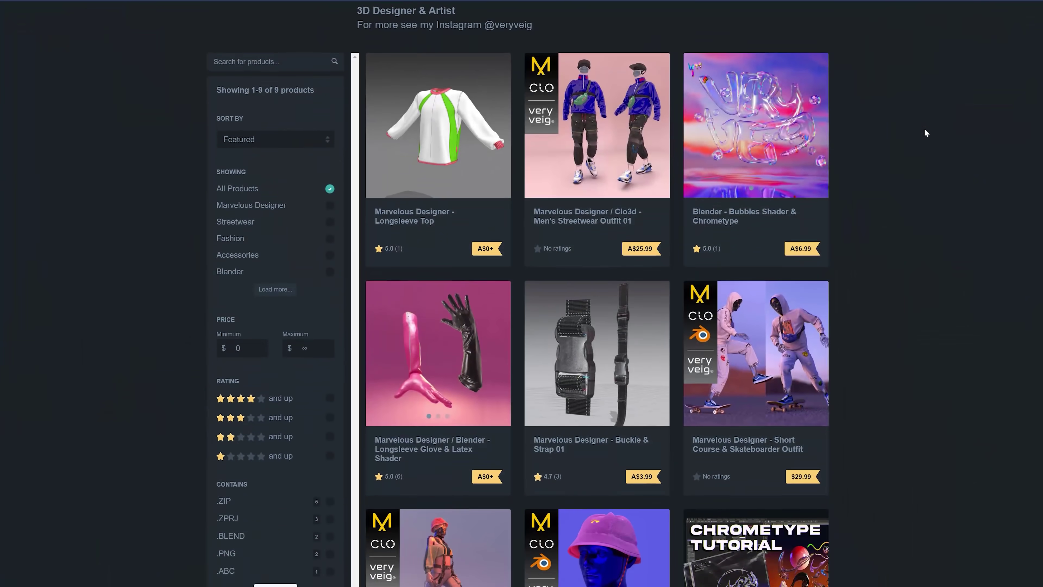
scroll(925, 130, down, 4)
click(804, 370)
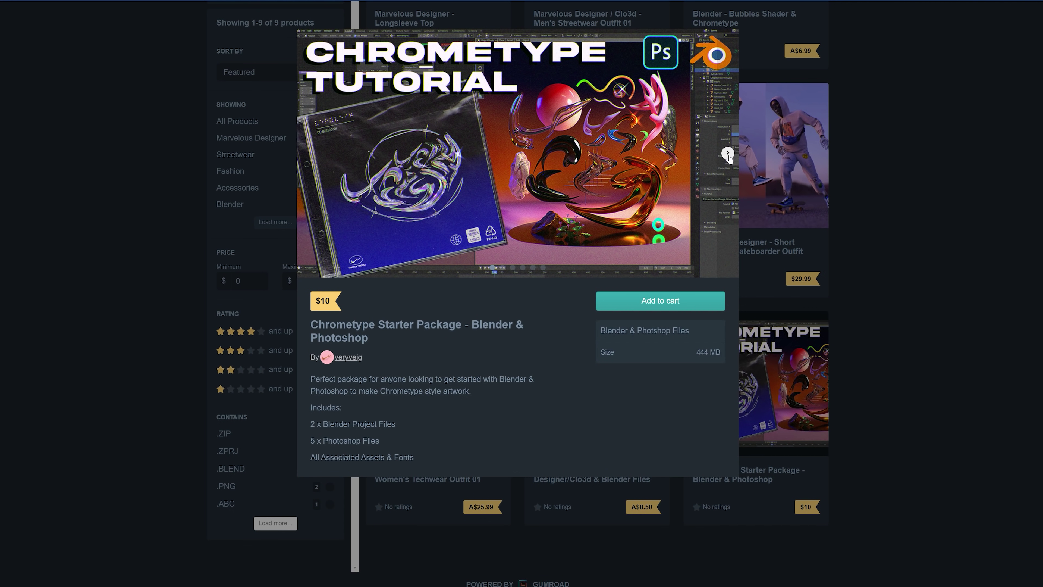
click(727, 154)
click(727, 153)
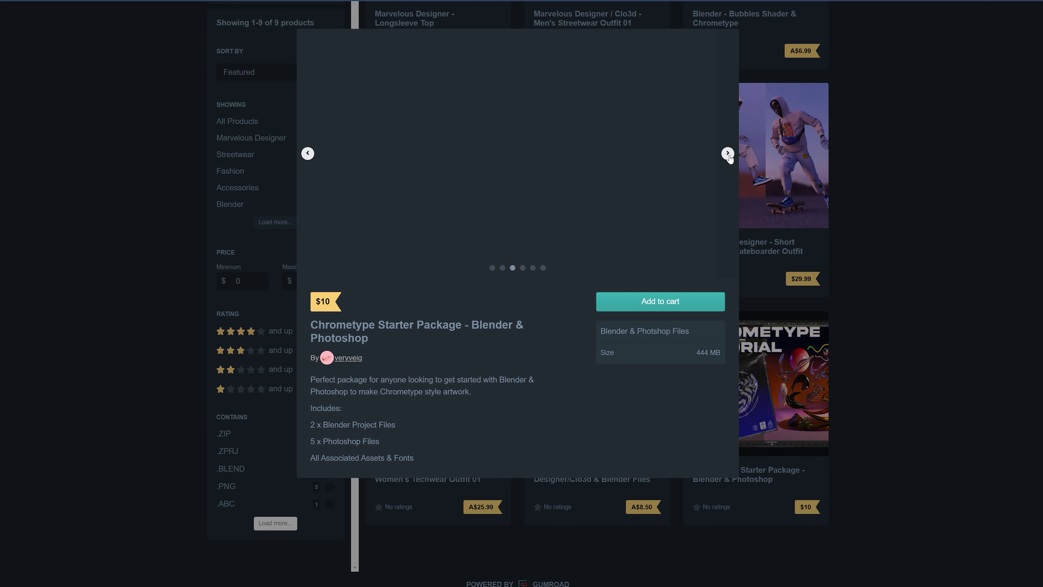
click(727, 153)
click(727, 154)
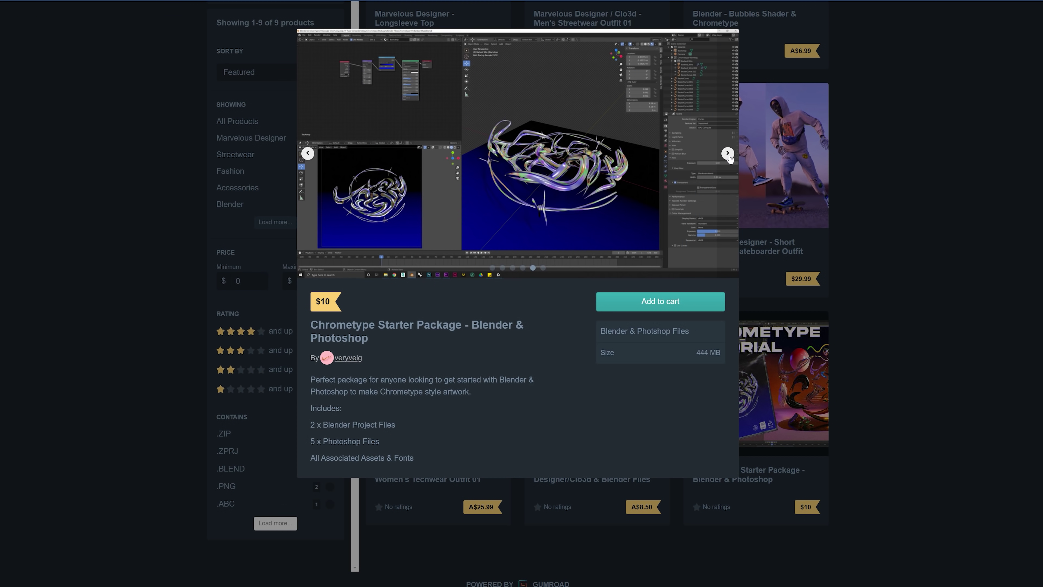
click(727, 153)
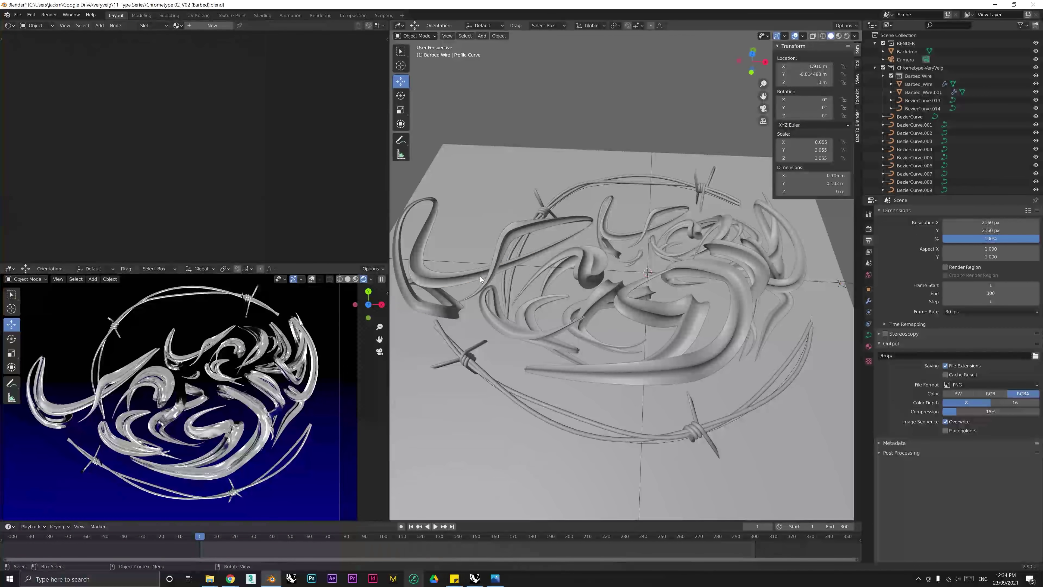
Step: Save the file and keyframe the tilt of BezierCurve's end control point on frame 1
click(481, 277)
key(ctrl+s)
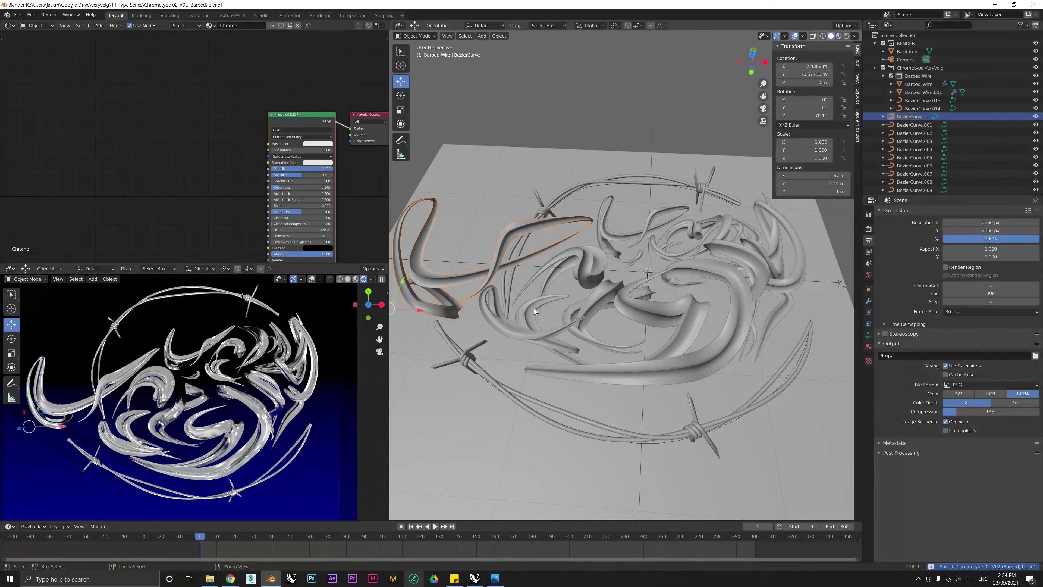
middle_drag(534, 308, 507, 304)
key(Tab)
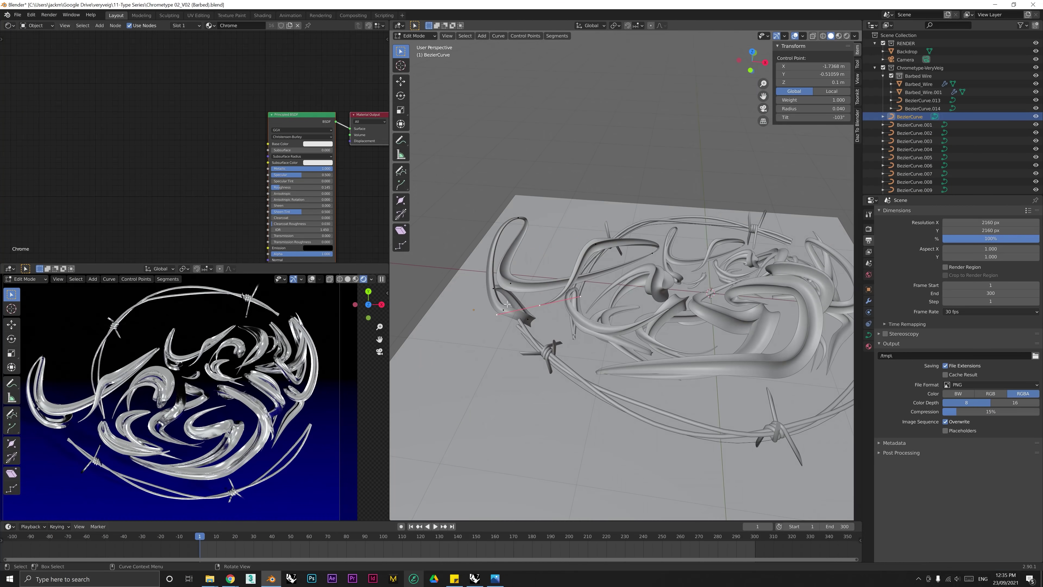
key(i)
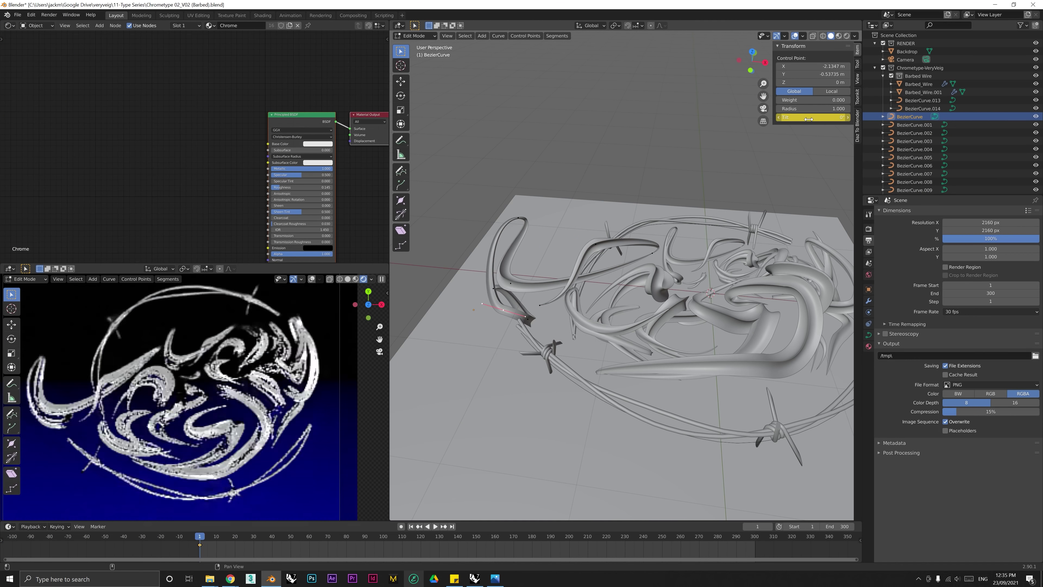
Step: Try a 360° tilt on BezierCurve's end control point at frame 300 and undo it
click(452, 526)
double_click(785, 118)
text(360)
key(Return)
middle_drag(633, 263, 622, 179)
key(ctrl+z)
Step: Try changing the mean tilt of all BezierCurve control points at frame 300, and undo back to frame 1
shift+middle_drag(472, 263, 575, 287)
scroll(575, 288, up, 4)
middle_drag(575, 287, 625, 325)
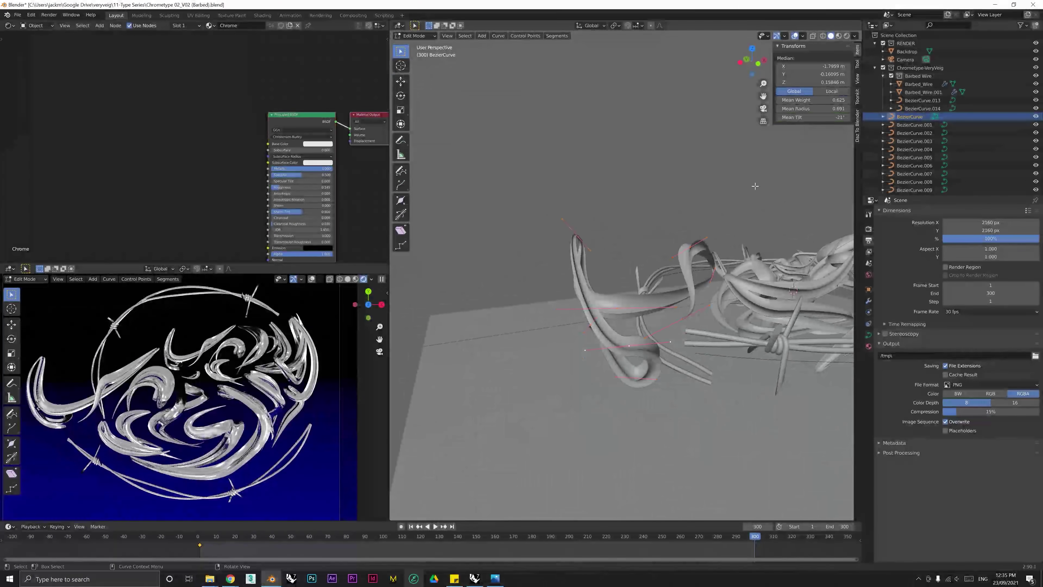
drag(801, 118, 825, 117)
key(ctrl+z)
key(ctrl+z)
key(ctrl+z)
key(ctrl+z)
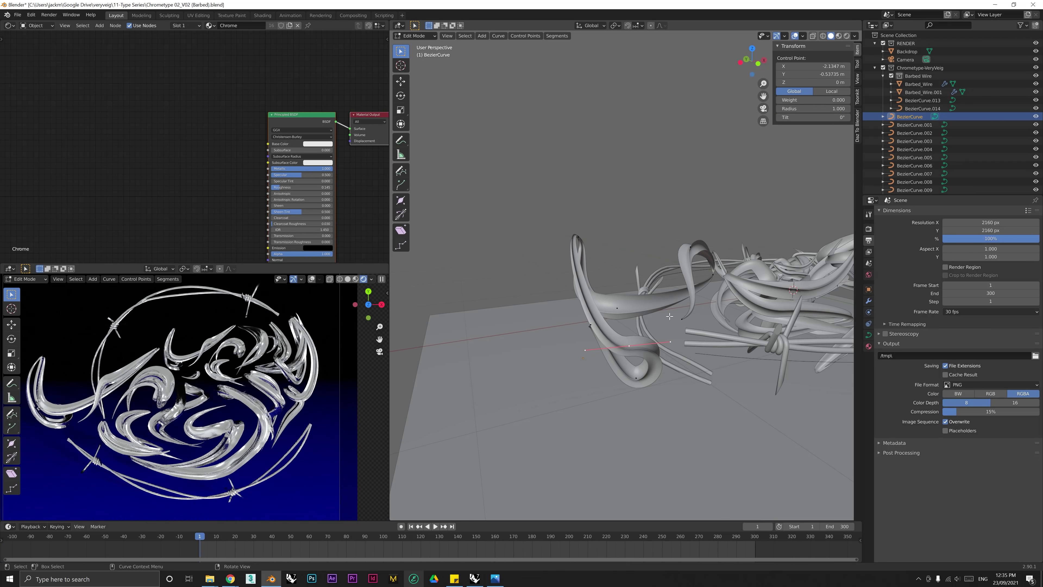
Step: Select all control points of BezierCurve and adjust their mean tilt
middle_drag(665, 302, 666, 328)
key(a)
drag(811, 118, 793, 117)
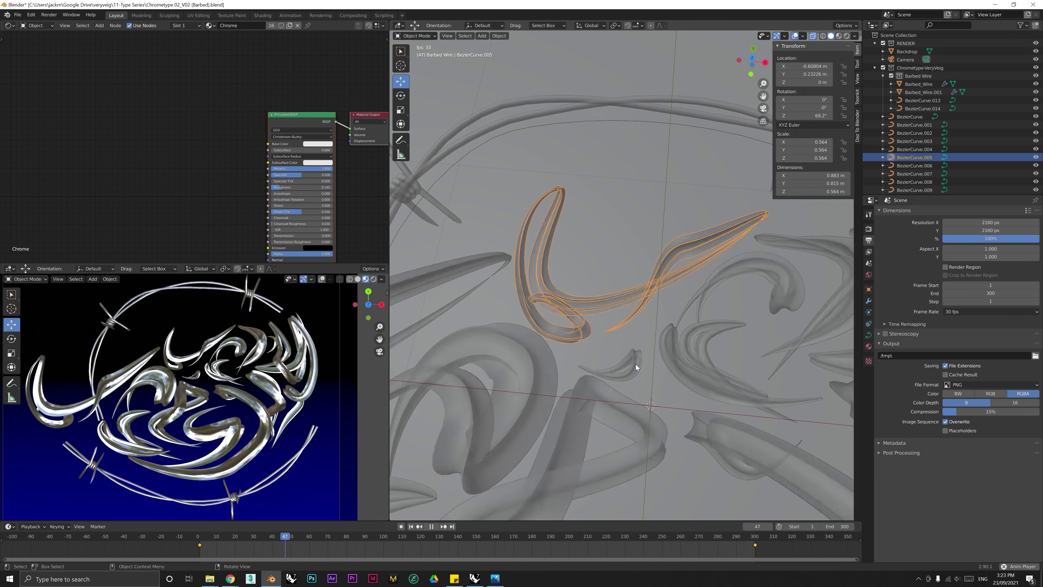
Step: Stop the playback, deselect BezierCurve.005 and turn off the X-ray display
key(space)
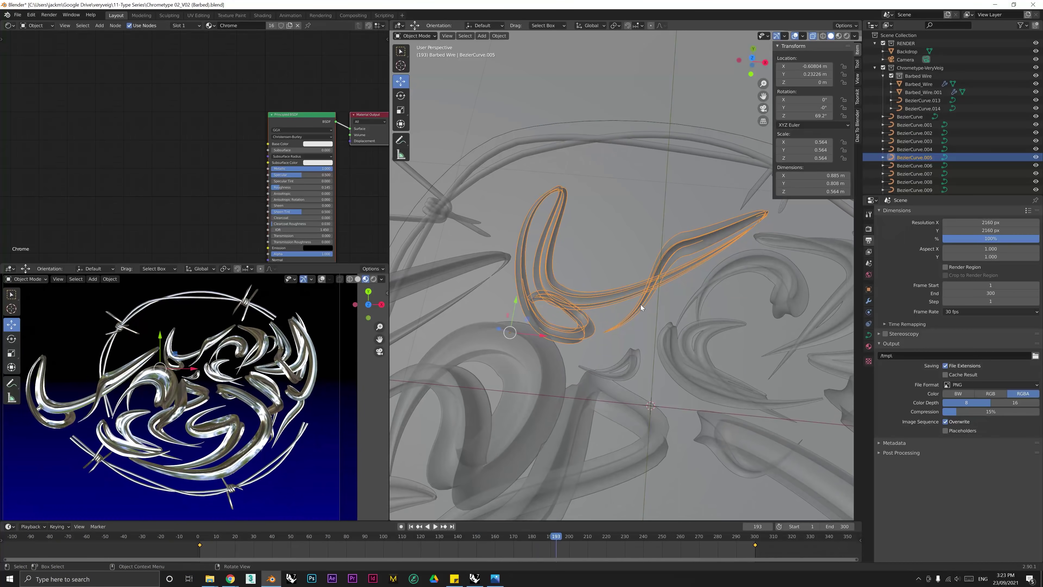
scroll(641, 304, down, 5)
key(alt+a)
key(alt+z)
middle_drag(600, 276, 614, 275)
scroll(624, 290, down, 3)
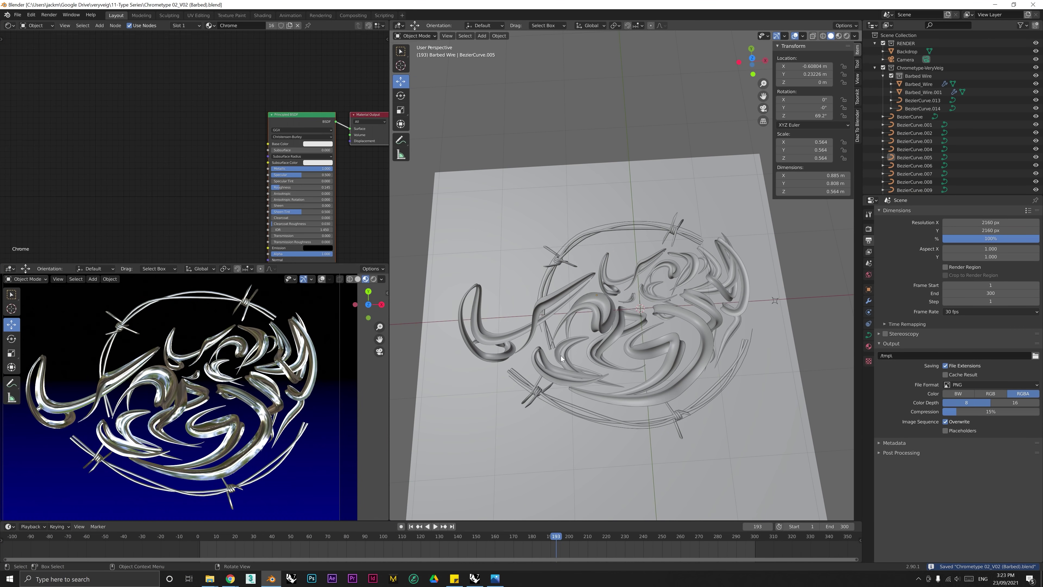
Step: Play the tilt animation from the first frame and inspect the chrome lettering up close in Material Preview shading
key(shift+Left)
key(space)
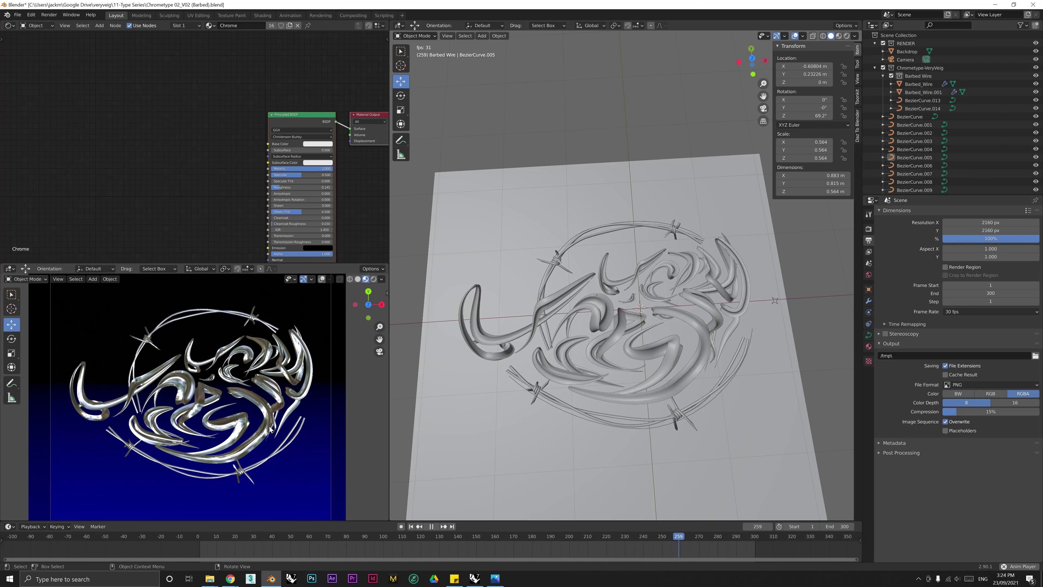
middle_drag(564, 375, 589, 334)
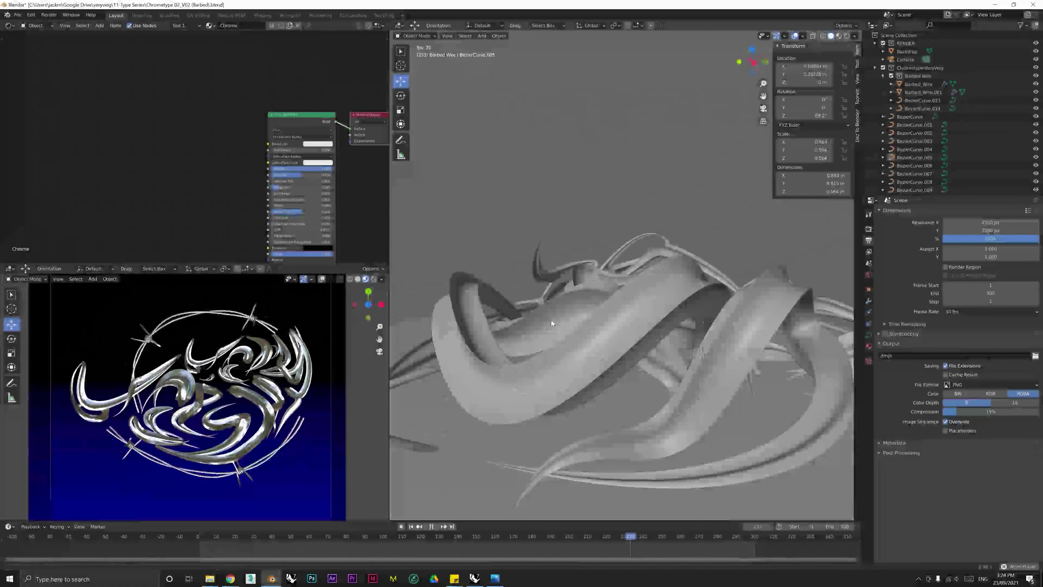
middle_drag(551, 320, 566, 325)
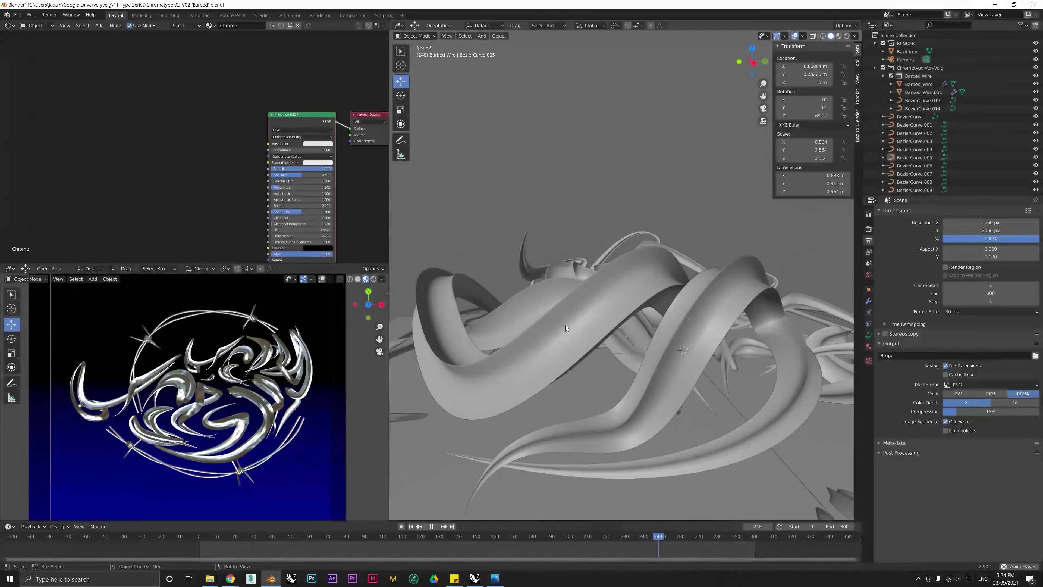
click(839, 35)
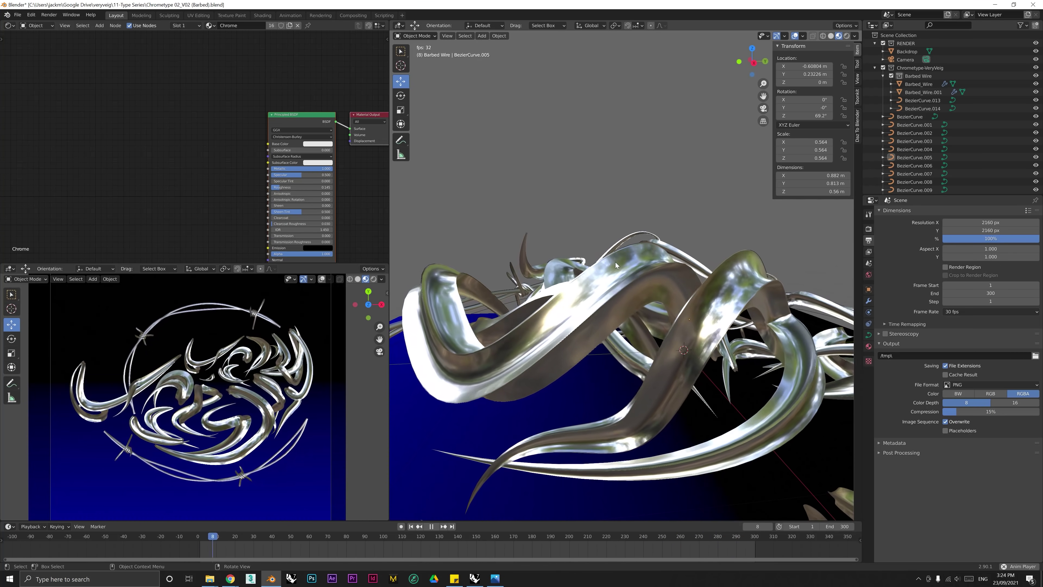
middle_drag(615, 262, 653, 269)
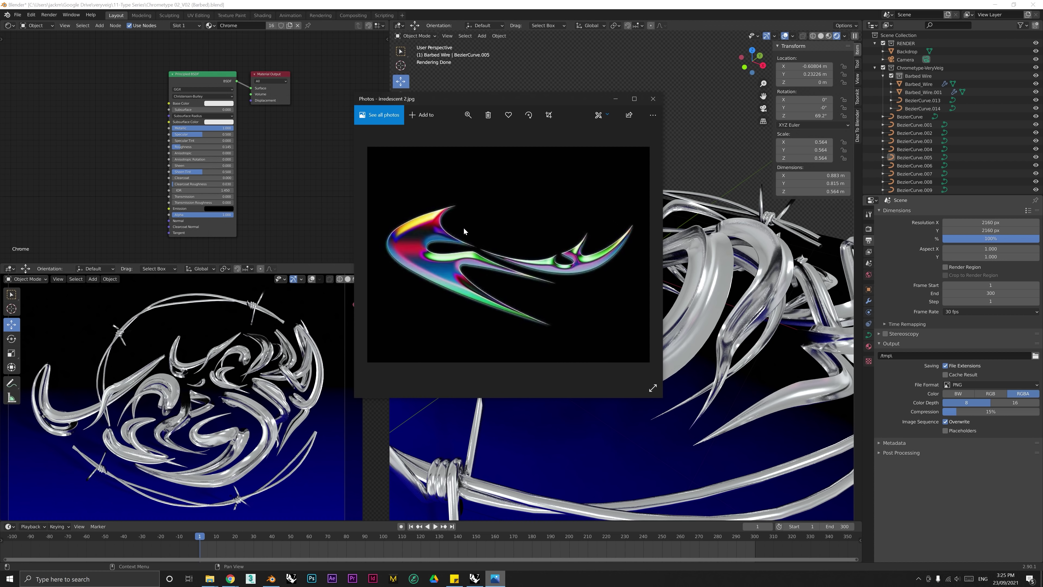
middle_drag(505, 427, 524, 430)
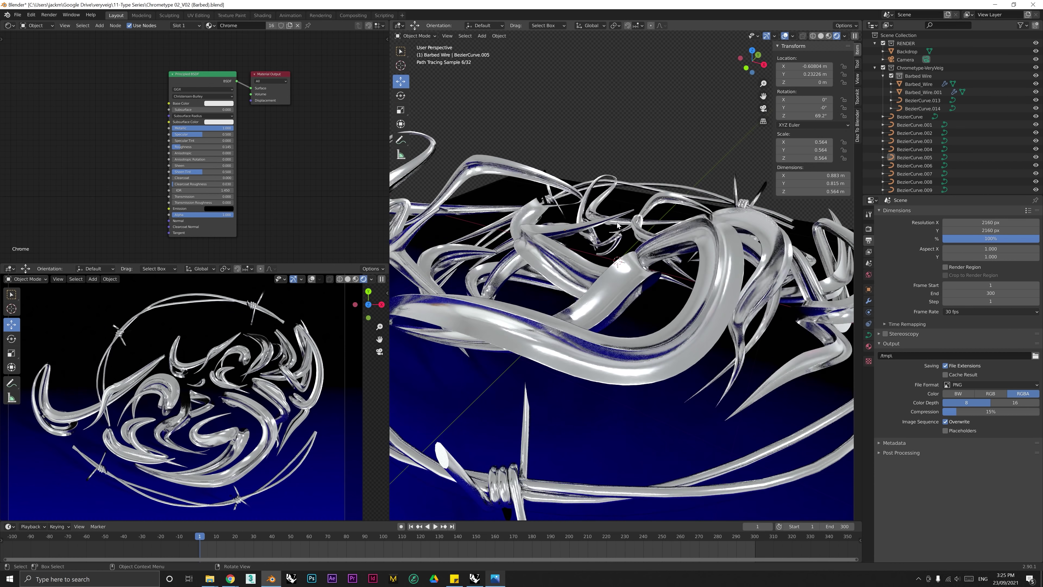
Step: Add a ColorRamp node to the Chrome material
middle_drag(272, 144, 387, 209)
key(shift+a)
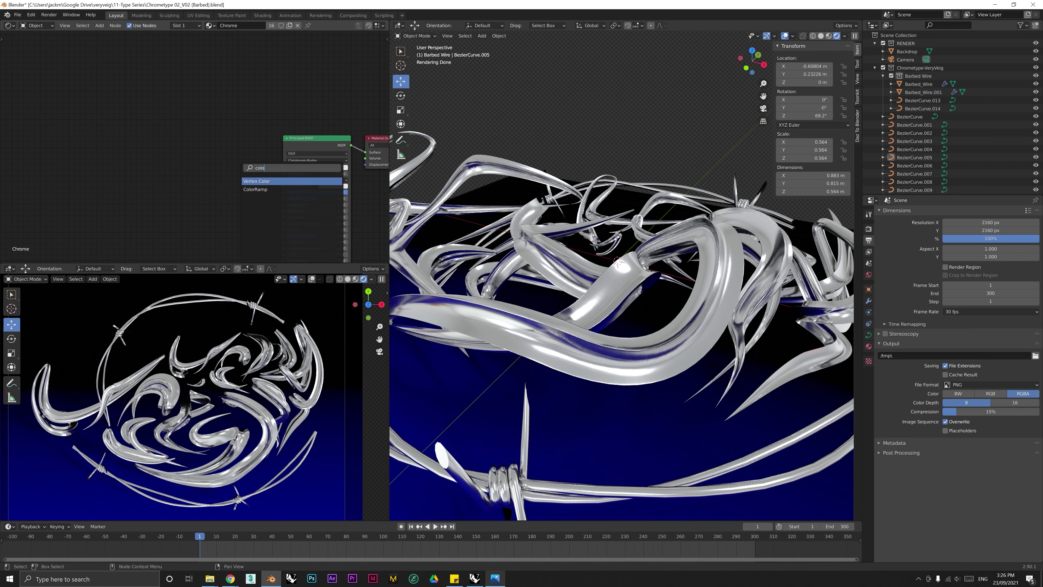
click(252, 189)
click(158, 173)
Step: Build a rainbow gradient in the ColorRamp with color stops running from red through yellow, green and blue to purple
click(185, 120)
drag(199, 124, 199, 92)
click(194, 160)
click(185, 172)
click(158, 103)
scroll(186, 161, up, 5)
drag(197, 162, 175, 163)
scroll(180, 161, down, 3)
middle_drag(217, 139, 177, 117)
Step: Add a Layer Weight node beside the ColorRamp
key(shift+a)
click(247, 157)
text(layer)
key(Return)
click(30, 99)
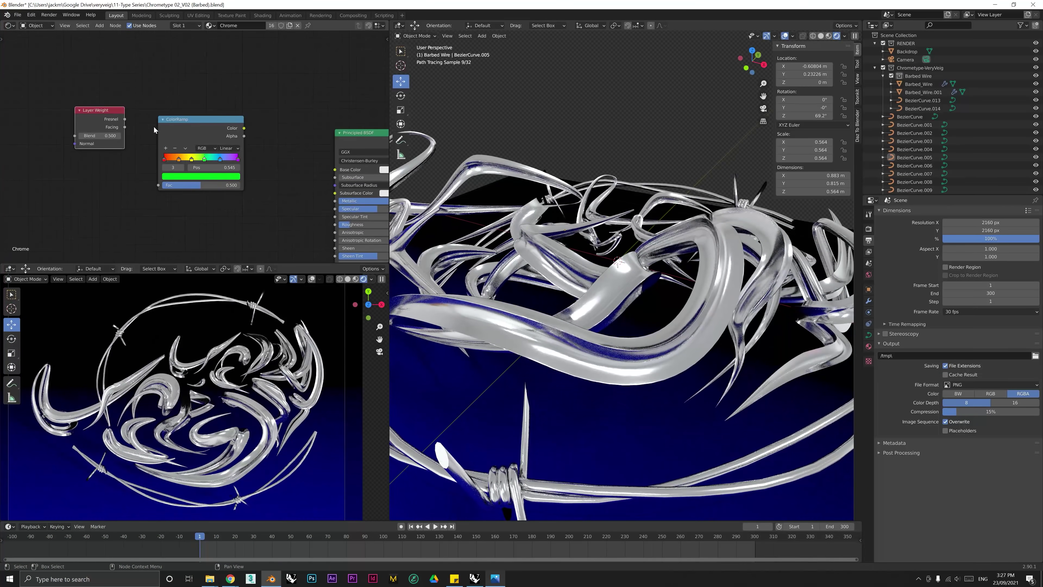
Step: Add a Noise Texture node below the Layer Weight node
key(shift+a)
click(151, 198)
text(noise)
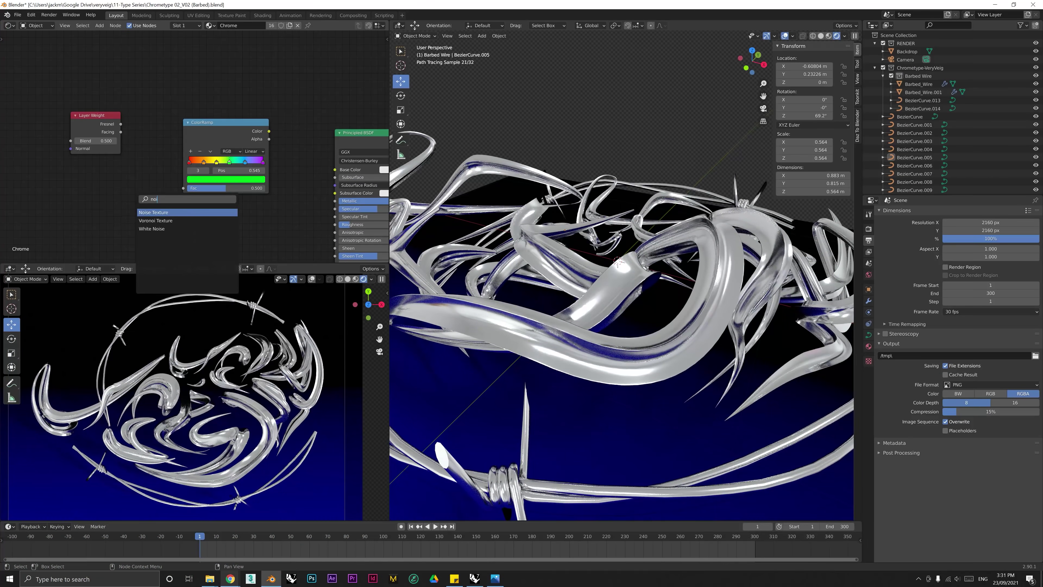
key(Return)
click(74, 200)
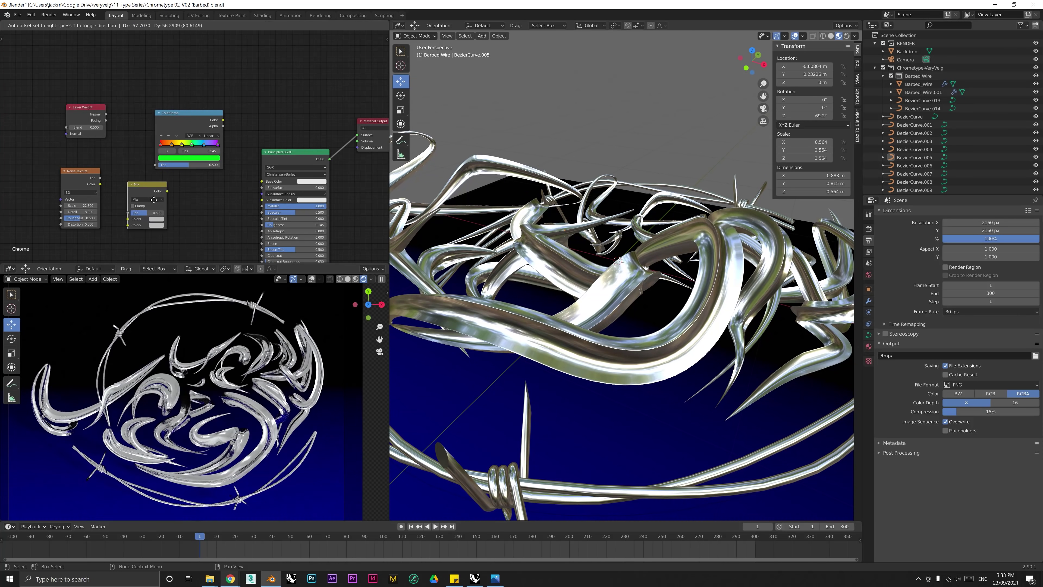
Step: Blend the Layer Weight and Noise Texture outputs with a Linear Light mix node, and feed it through the ColorRamp into Base Color
drag(106, 120, 127, 225)
drag(148, 184, 209, 112)
click(148, 154)
click(145, 229)
drag(161, 145, 186, 163)
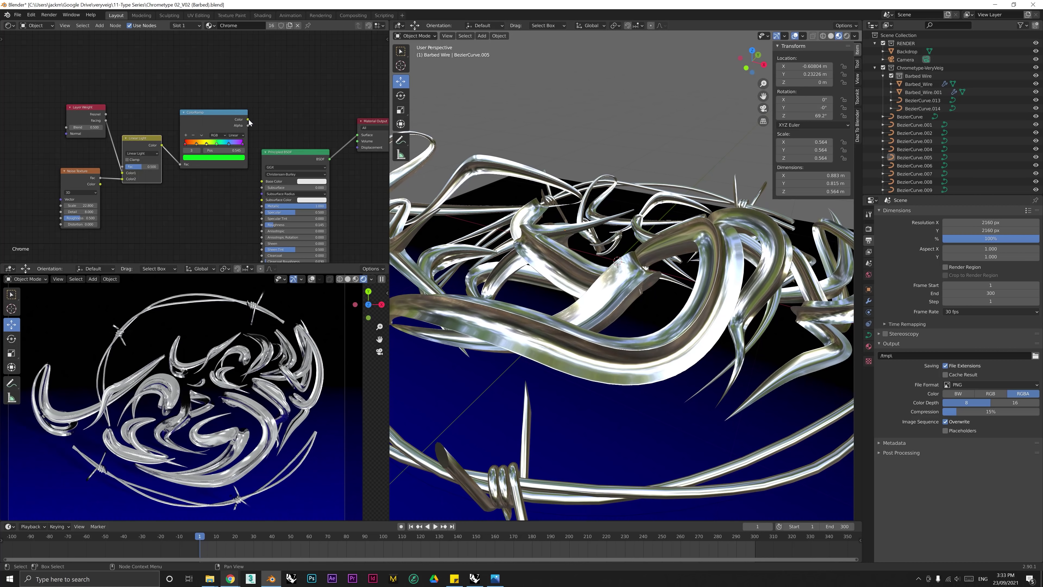
drag(255, 168, 261, 182)
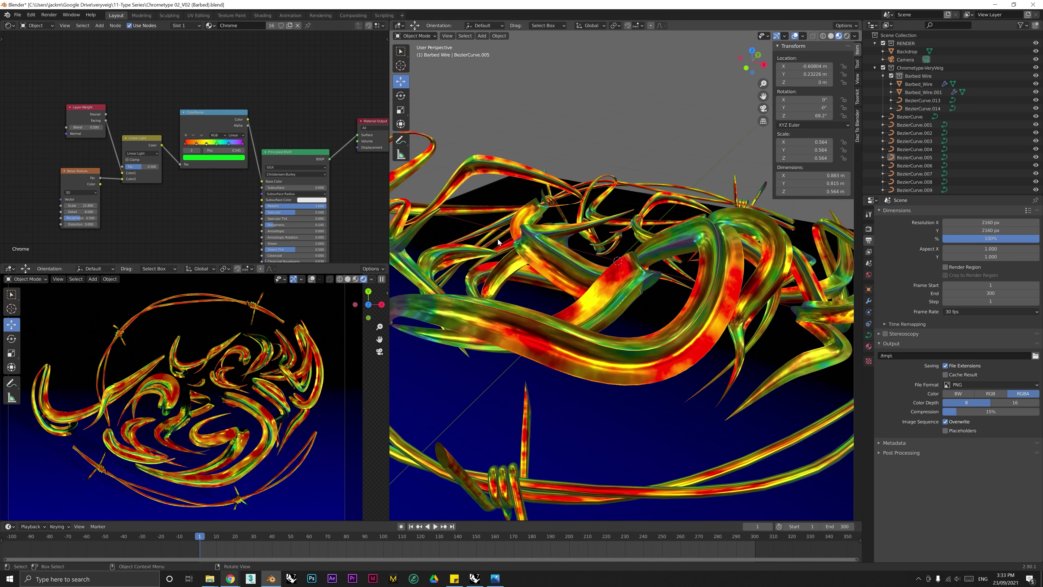
middle_drag(616, 263, 590, 280)
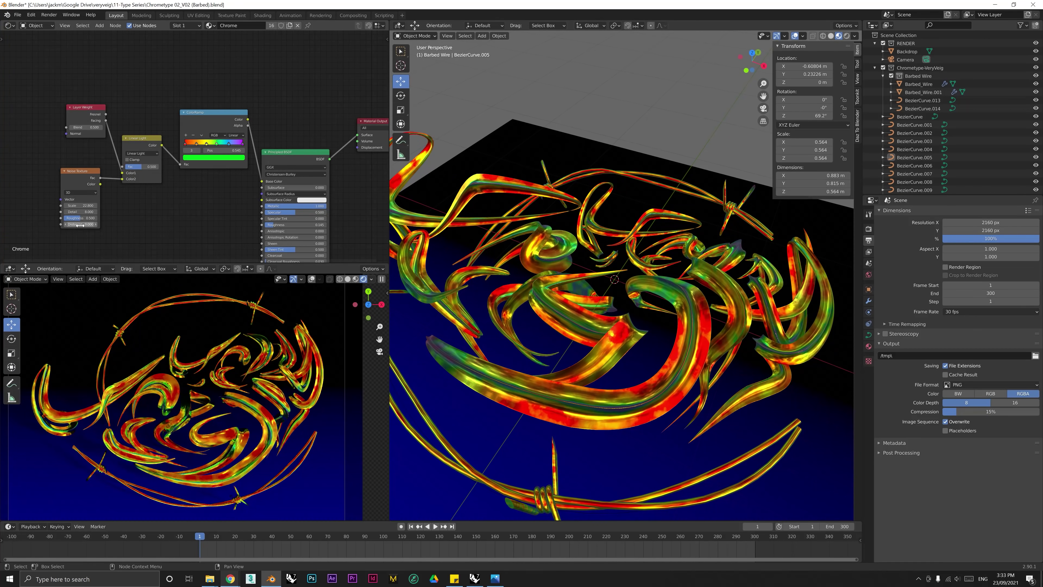
Step: Increase the Noise Texture's distortion and check the swirling color pattern on the lettering
drag(79, 225, 123, 225)
scroll(669, 365, up, 3)
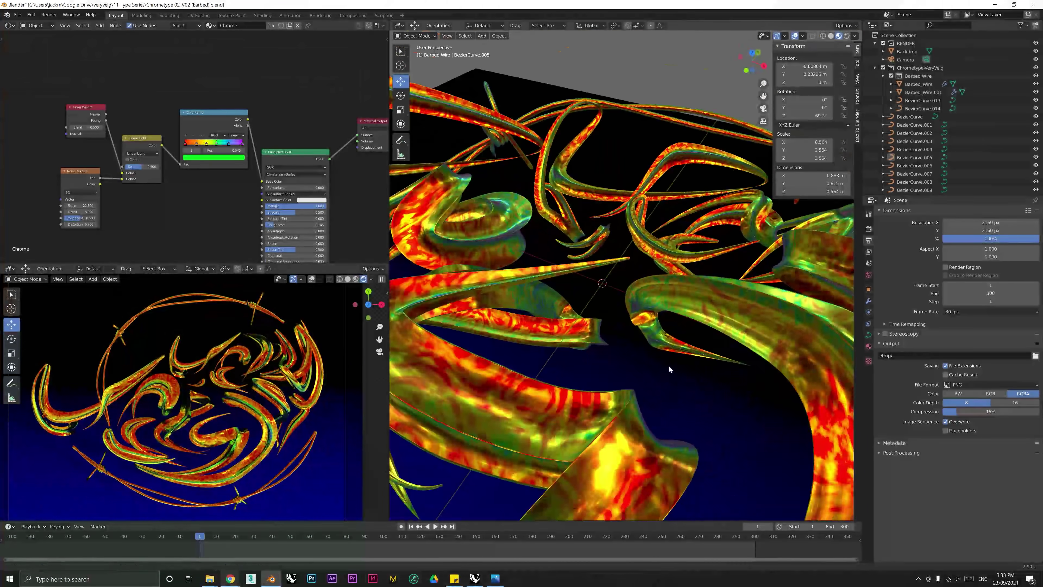
shift+middle_drag(669, 366, 633, 323)
mouse_move(81, 224)
mouse_down()
mouse_move(132, 224)
mouse_move(80, 225)
mouse_up()
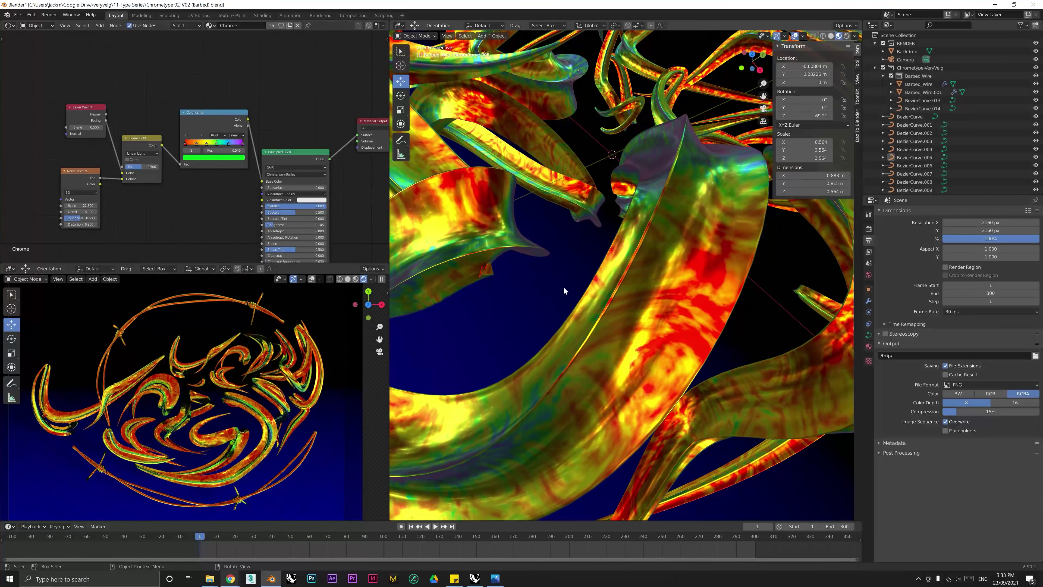
scroll(565, 291, down, 6)
middle_drag(565, 291, 608, 289)
scroll(265, 393, up, 5)
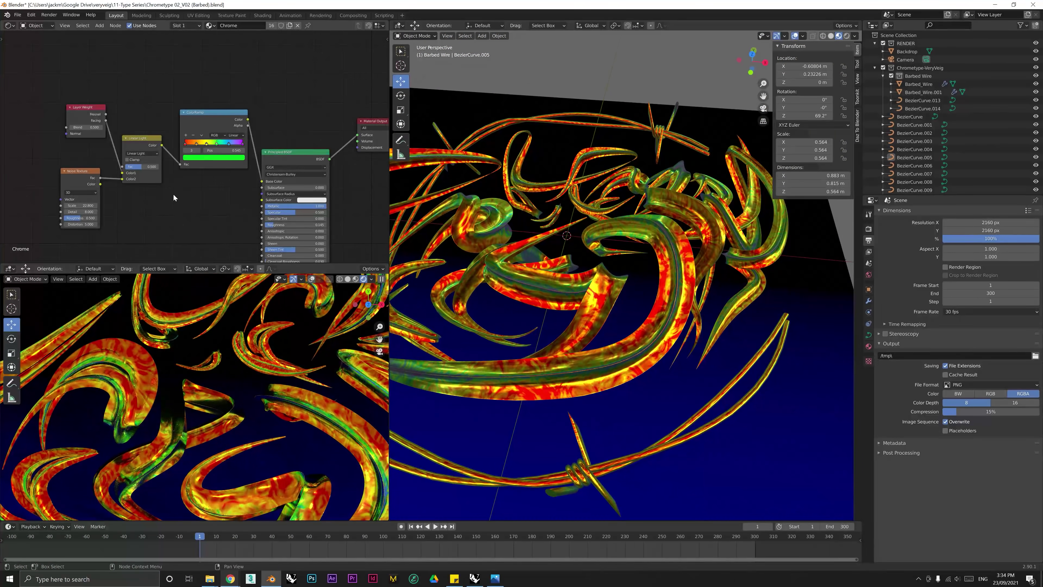
Step: Move the Principled BSDF and Material Output nodes away from the ColorRamp to make room for another node
middle_drag(234, 195, 188, 169)
scroll(188, 168, down, 5)
drag(340, 70, 242, 160)
key(g)
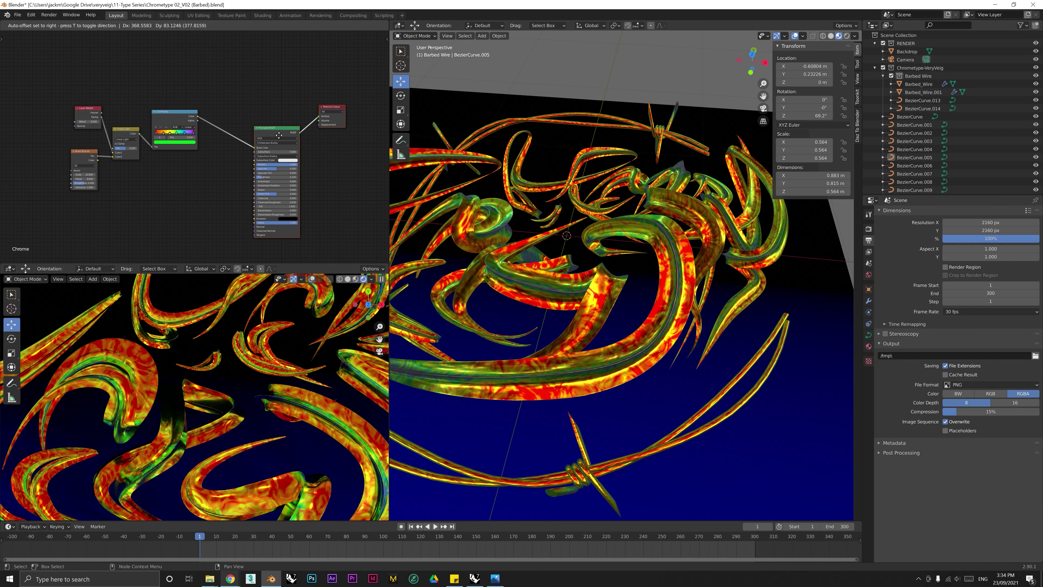
click(290, 149)
Step: Insert a MixRGB node on the link between the ColorRamp and the Principled BSDF's Base Color
key(shift+a)
click(232, 165)
text(mix)
click(250, 188)
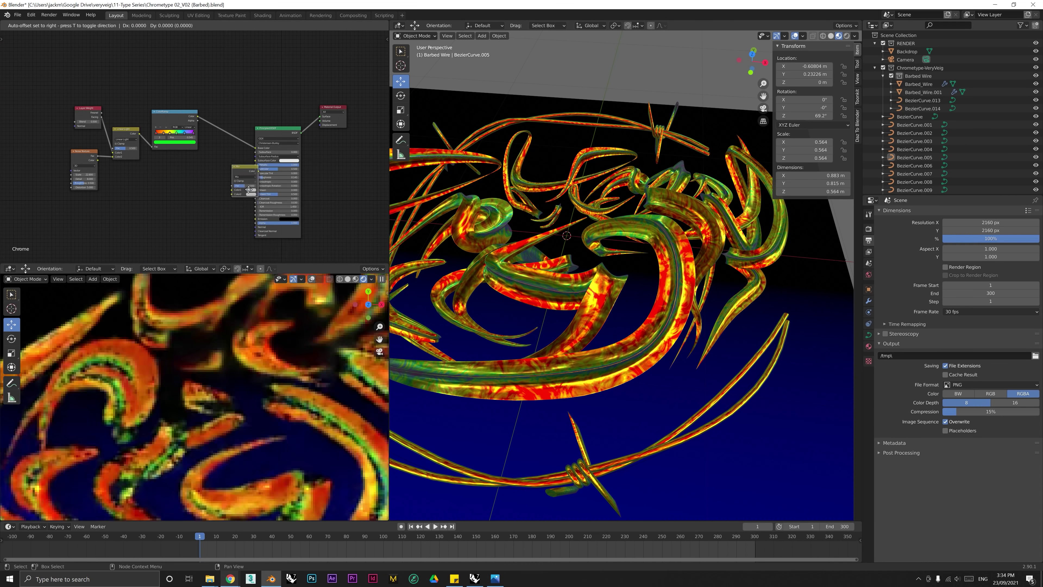
click(232, 144)
Step: Lower the factor of the new Mix node so the rainbow colors blend more strongly than the pale color
scroll(218, 195, up, 4)
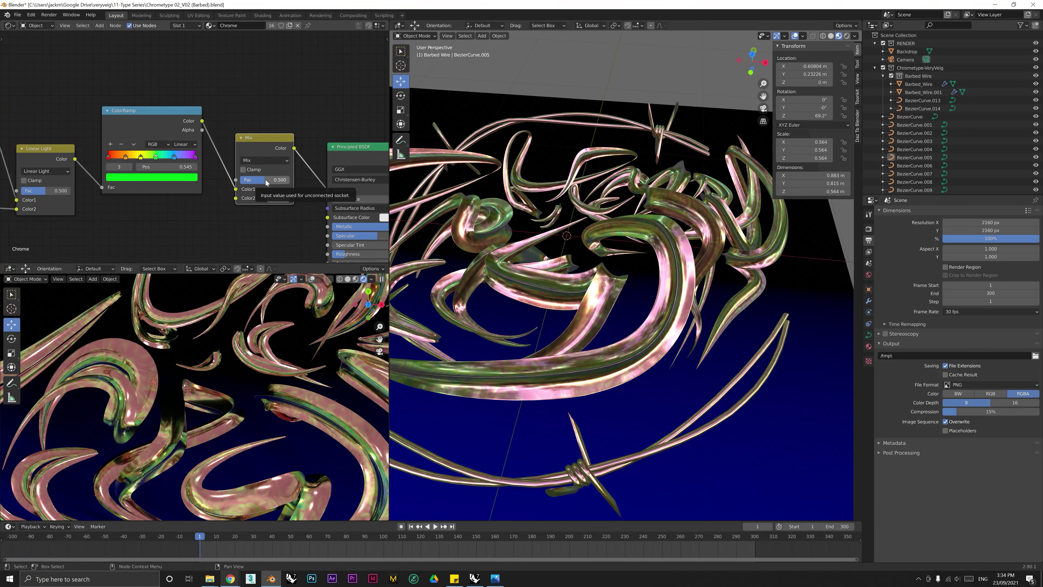
mouse_move(265, 179)
mouse_down()
mouse_move(288, 179)
mouse_move(250, 179)
mouse_up()
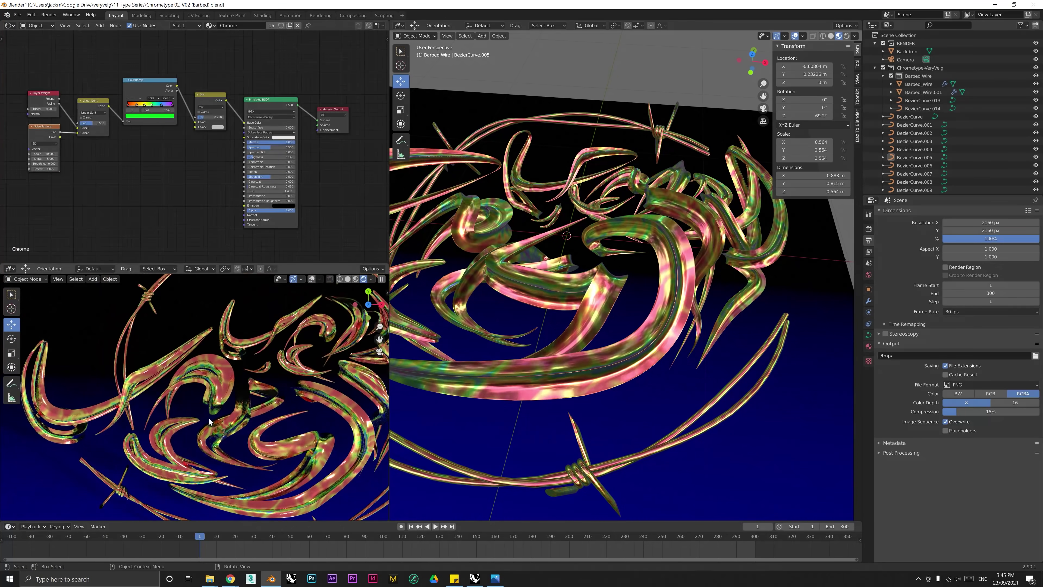
middle_drag(200, 243, 207, 185)
scroll(184, 172, down, 1)
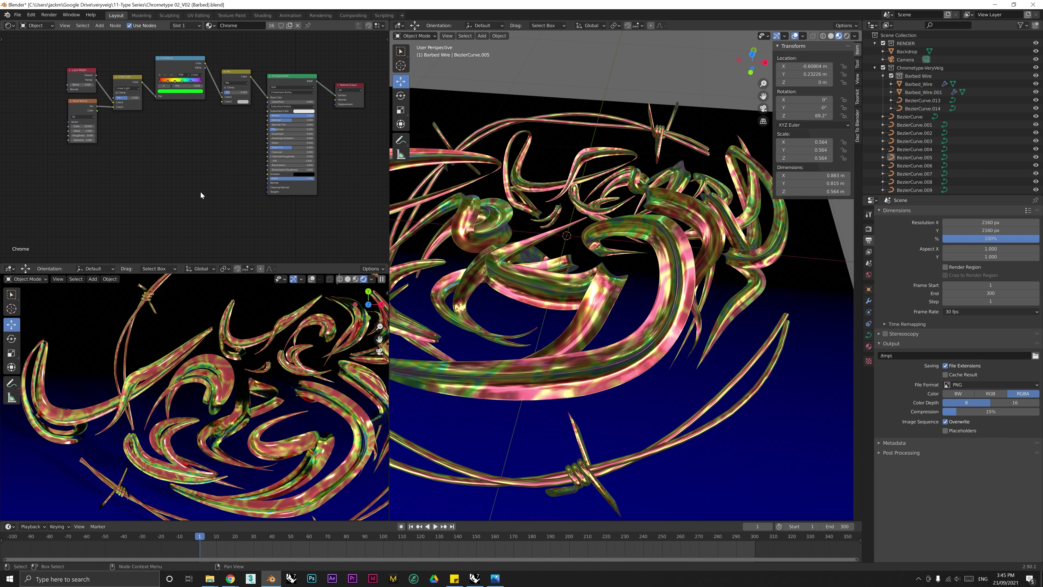
Step: Add a Mix Shader node and move the Material Output away from the Principled BSDF to make room
scroll(213, 209, down, 1)
key(shift+a)
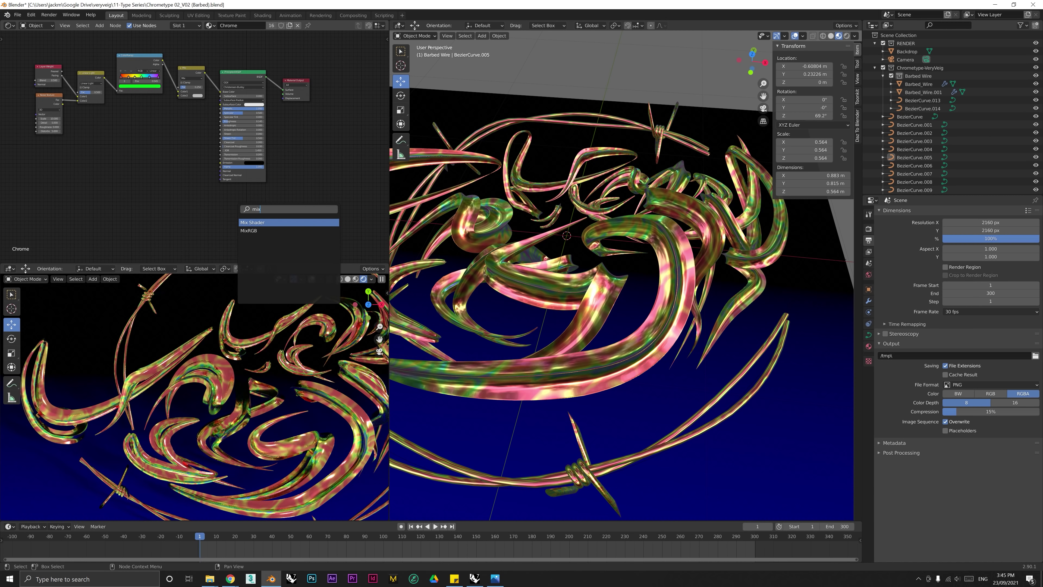
click(255, 232)
click(311, 165)
drag(298, 80, 358, 120)
Step: Duplicate the Principled BSDF below the original and feed both shaders through the Mix Shader into the Material Output
click(245, 73)
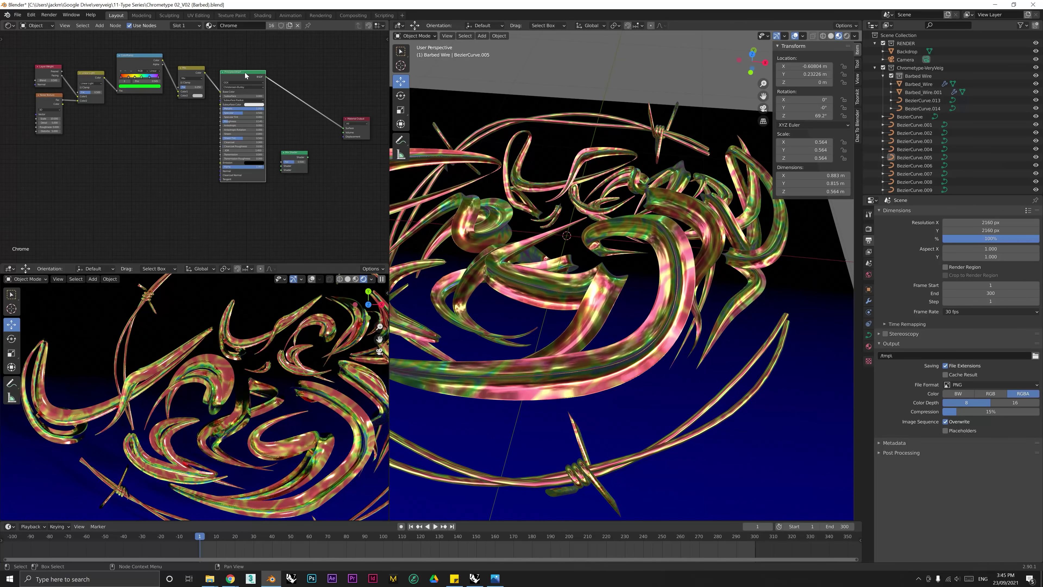
key(shift+d)
click(273, 203)
middle_drag(276, 208, 279, 132)
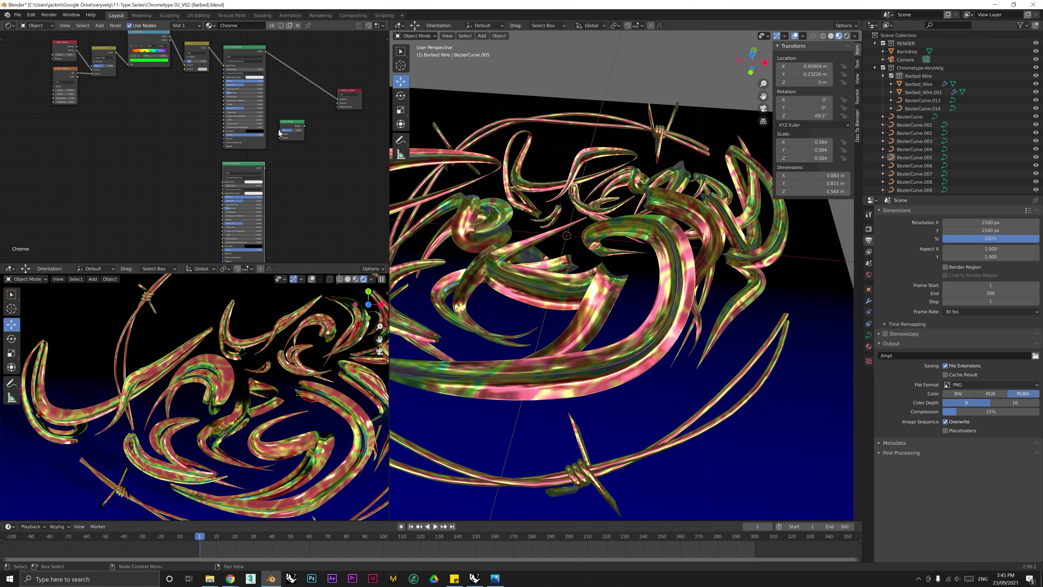
drag(280, 135, 267, 53)
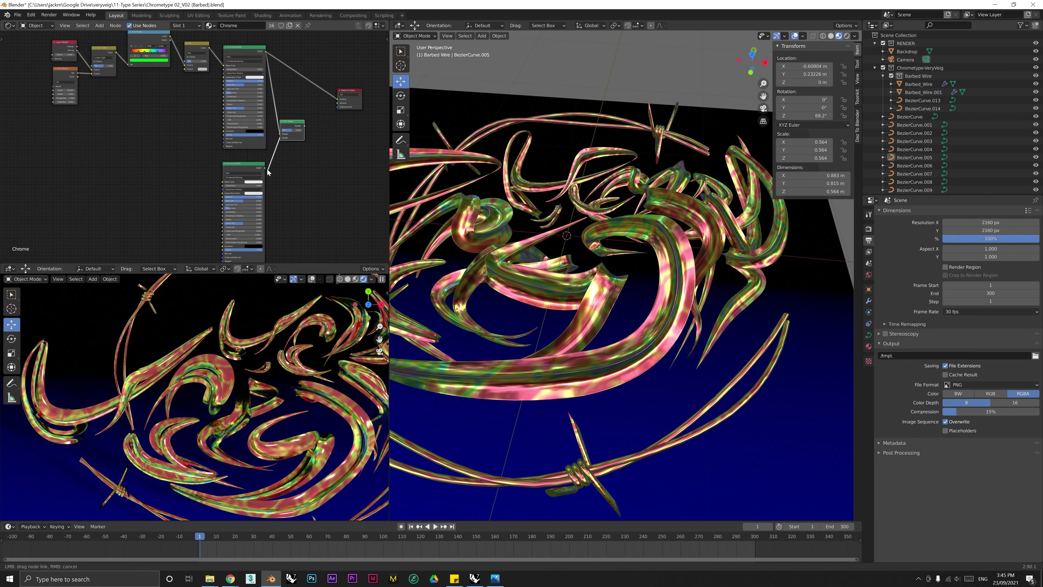
drag(340, 97, 310, 110)
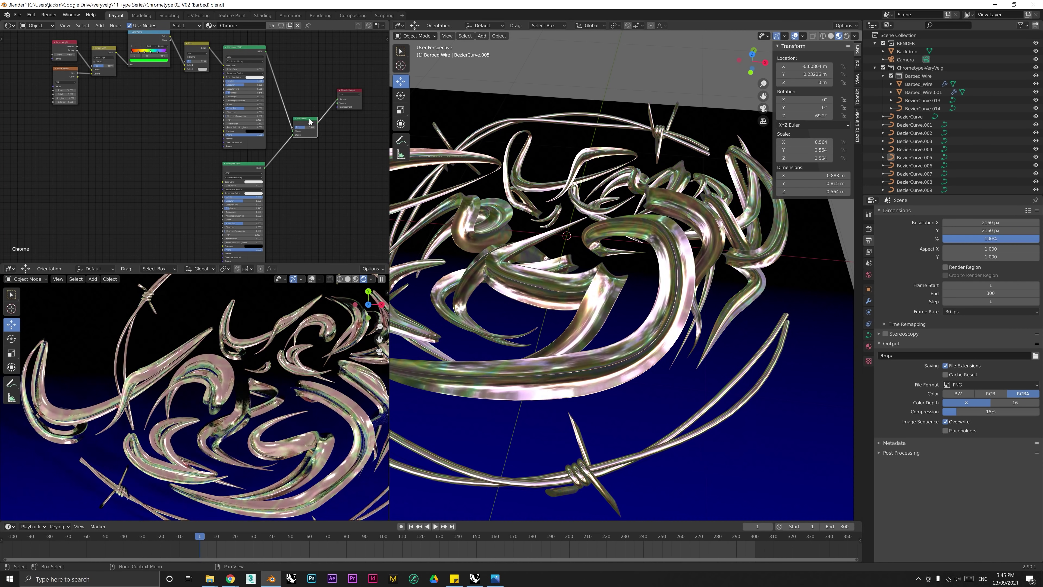
Step: Add a second Noise Texture node in the free area beside the duplicated Principled BSDF
middle_drag(144, 175, 169, 174)
click(170, 174)
key(shift+a)
click(170, 174)
text(noi)
click(192, 193)
click(193, 184)
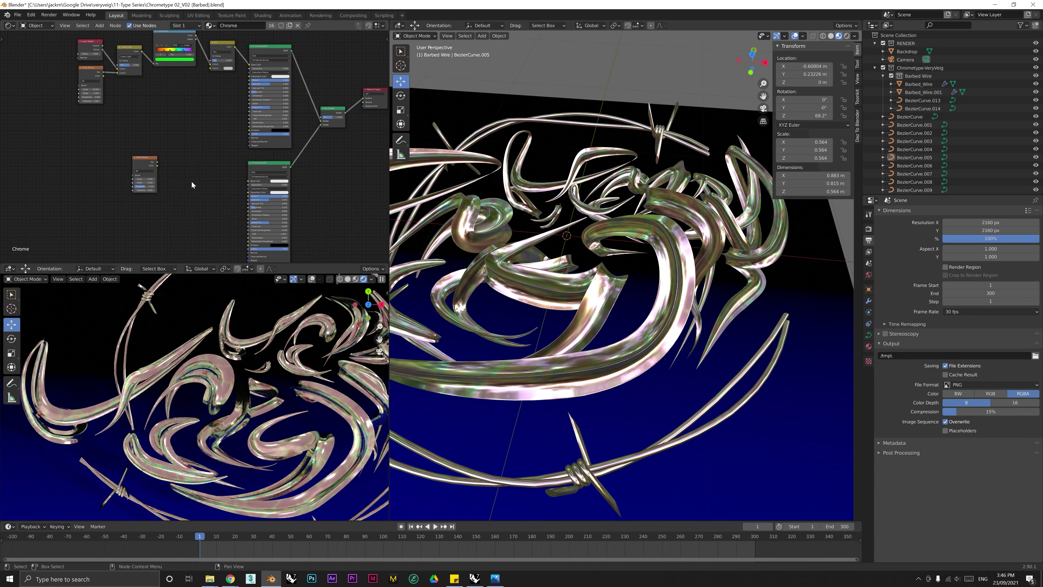
Step: Add a ColorRamp next to the new Noise Texture and link the noise output to its factor
key(shift+a)
click(190, 181)
click(206, 205)
click(189, 179)
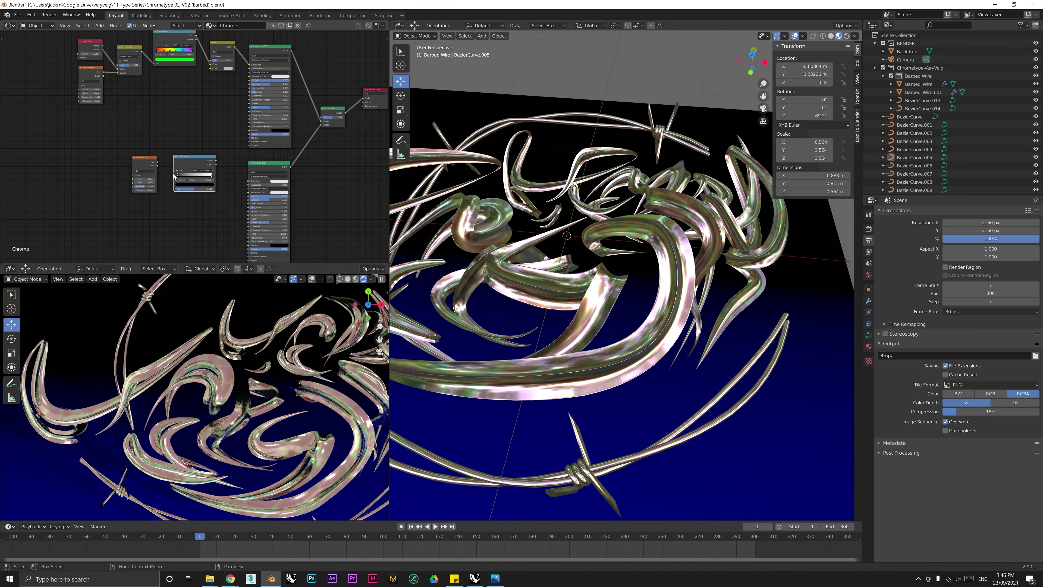
scroll(181, 175, up, 2)
drag(148, 165, 186, 181)
scroll(216, 188, down, 1)
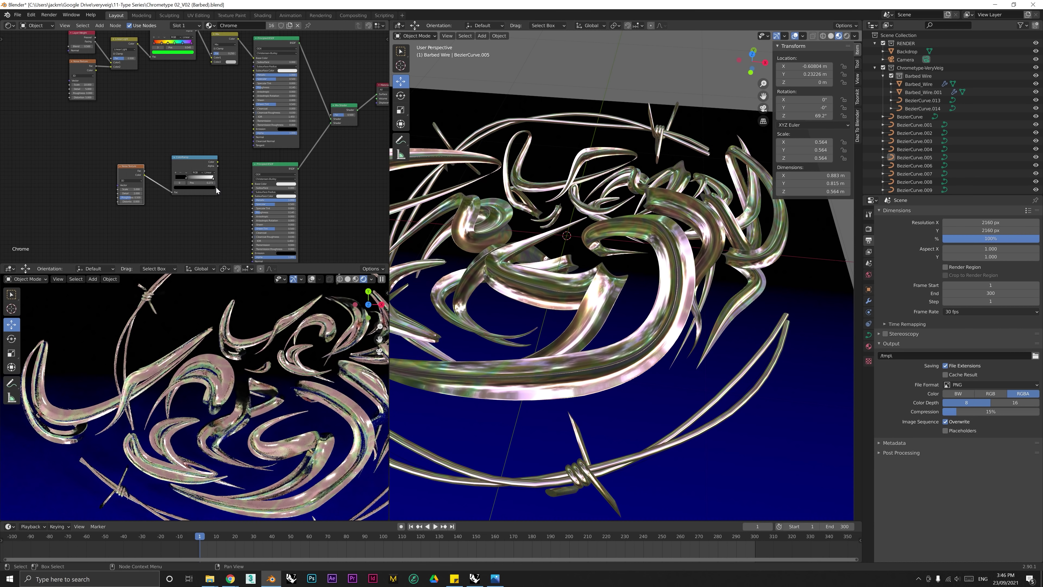
Step: Link the new ColorRamp's color to the Mix Shader's factor and tighten its black and white stops for a contrasty mask
middle_drag(229, 201, 197, 195)
drag(282, 131, 222, 139)
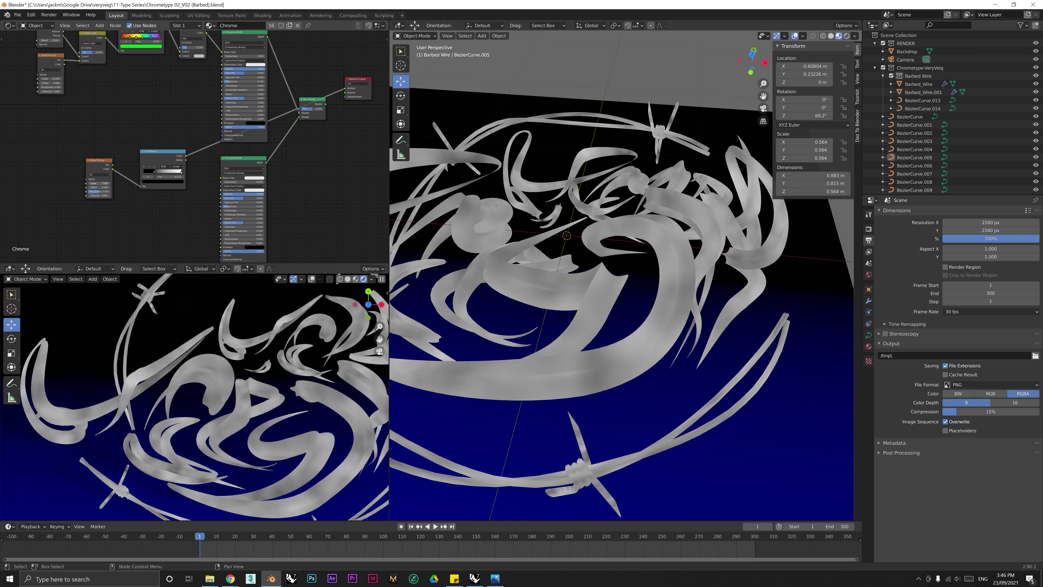
drag(181, 172, 154, 160)
key(Return)
drag(326, 104, 300, 137)
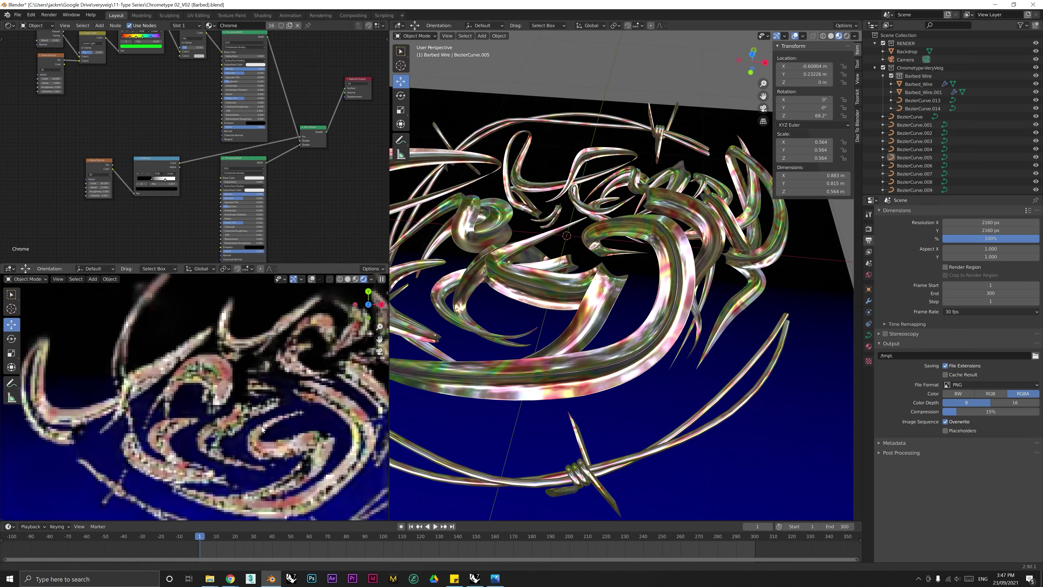
Step: Try moving the dark stop of the mask ColorRamp toward its start
scroll(280, 436, up, 5)
scroll(176, 432, down, 5)
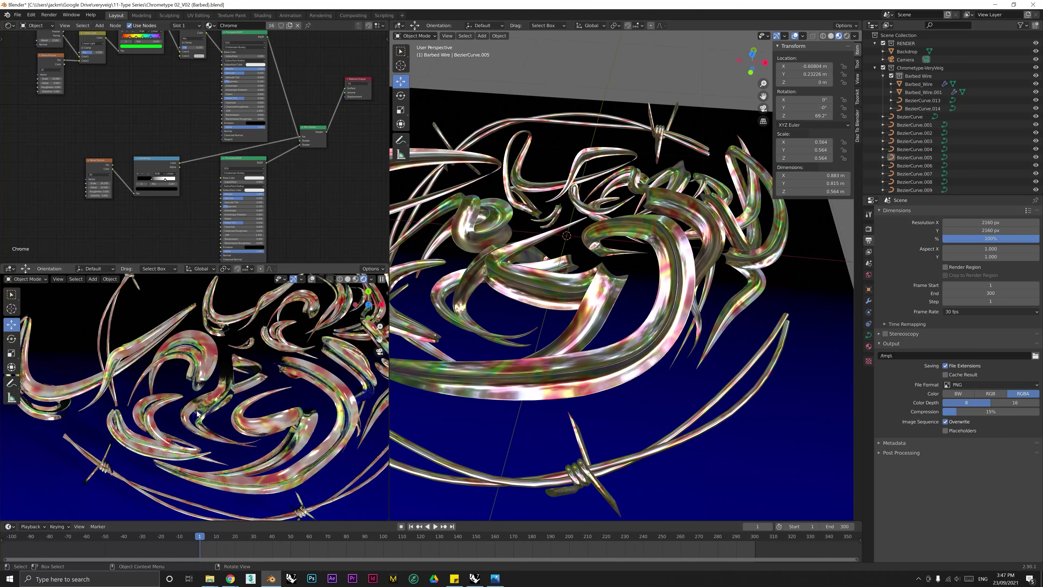
scroll(142, 210, up, 1)
scroll(142, 211, up, 1)
middle_drag(142, 211, 169, 202)
drag(175, 171, 160, 172)
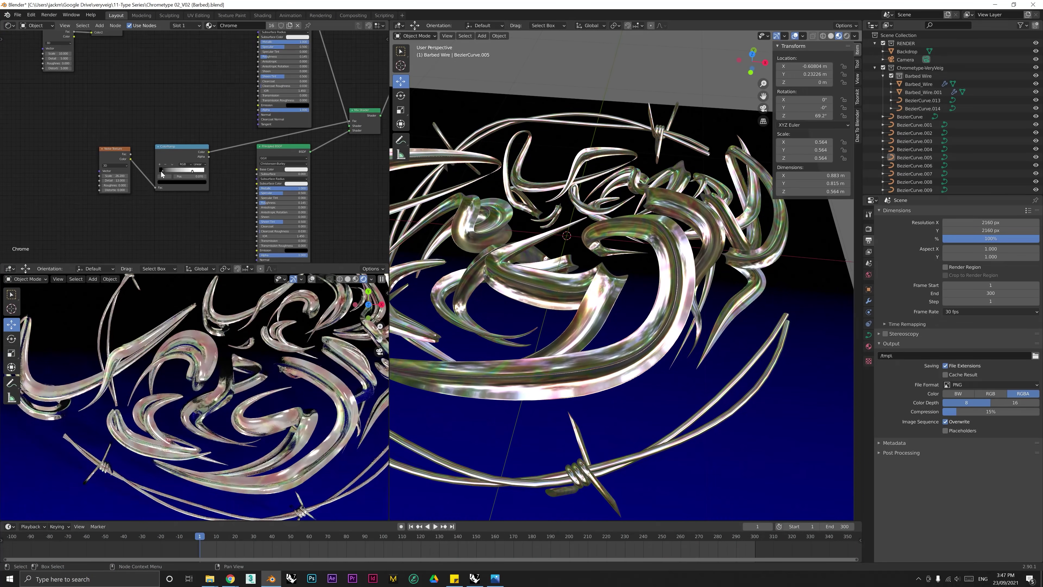
key(ctrl+z)
Step: Try a scale of 2 on the mask's Noise Texture
click(115, 176)
text(2160)
key(Return)
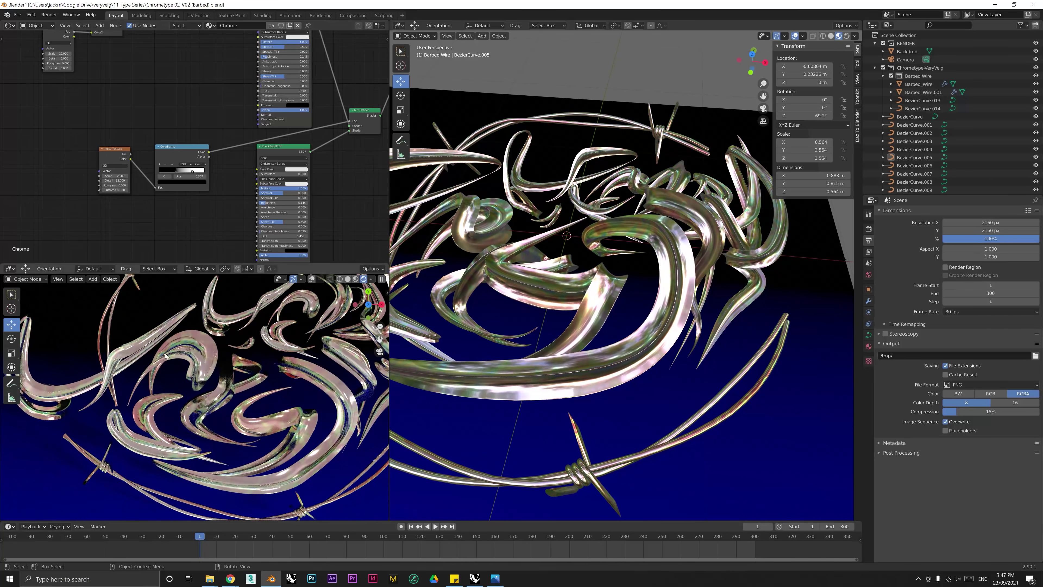
shift+scroll(152, 73, up, 5)
key(ctrl+z)
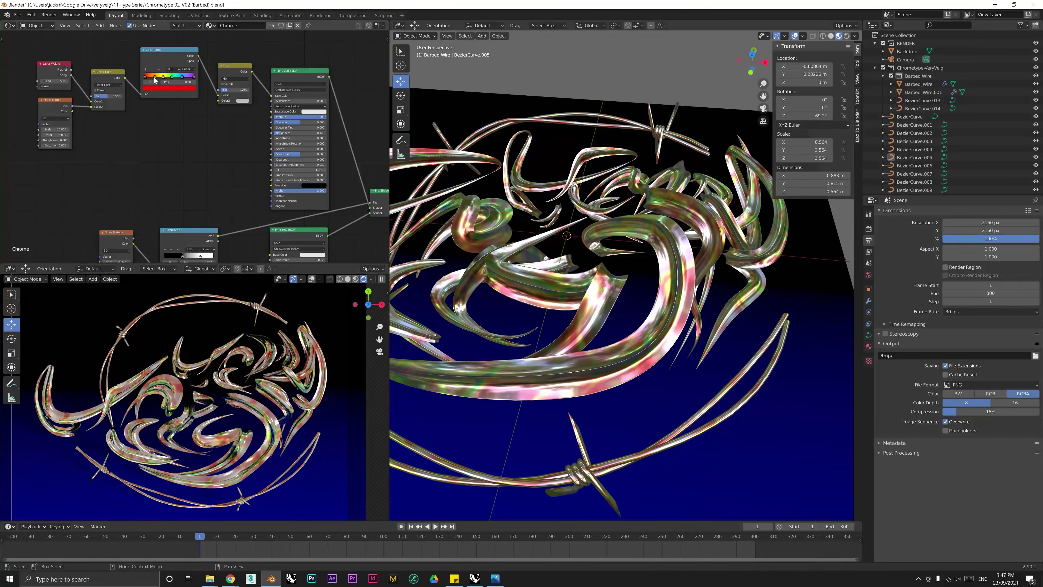
Step: Rearrange the color stops of the rainbow ColorRamp to give the lettering purple, blue and green reflections
click(155, 77)
key(ctrl+z)
click(163, 77)
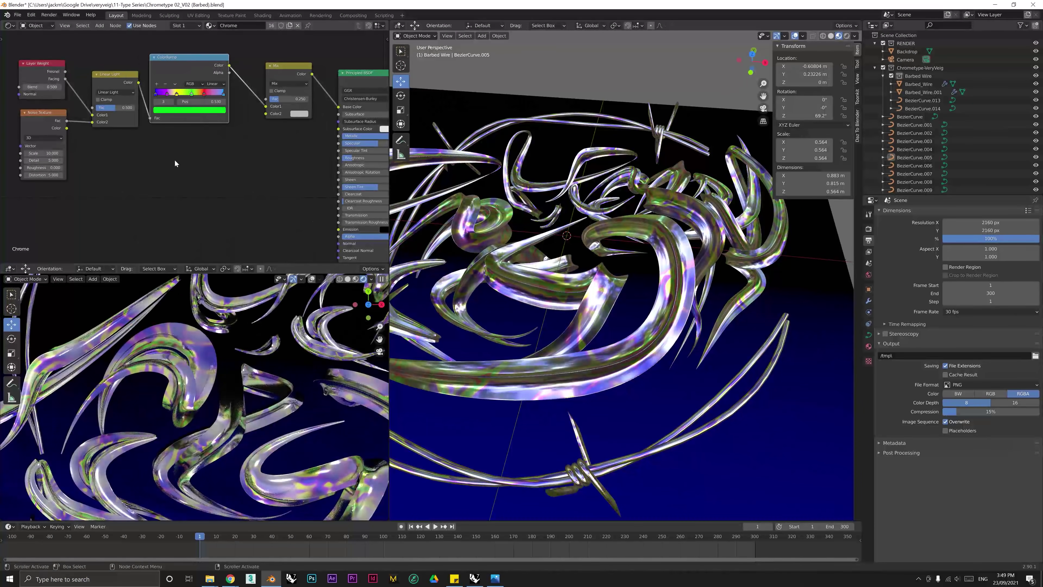
click(161, 96)
scroll(195, 370, down, 5)
click(192, 94)
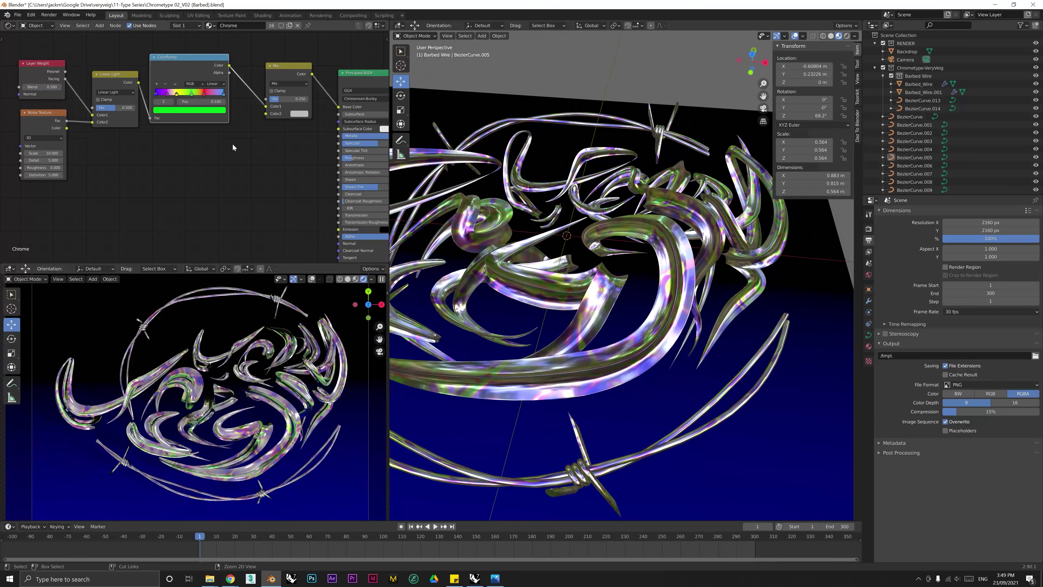
scroll(233, 147, up, 3)
drag(175, 83, 200, 83)
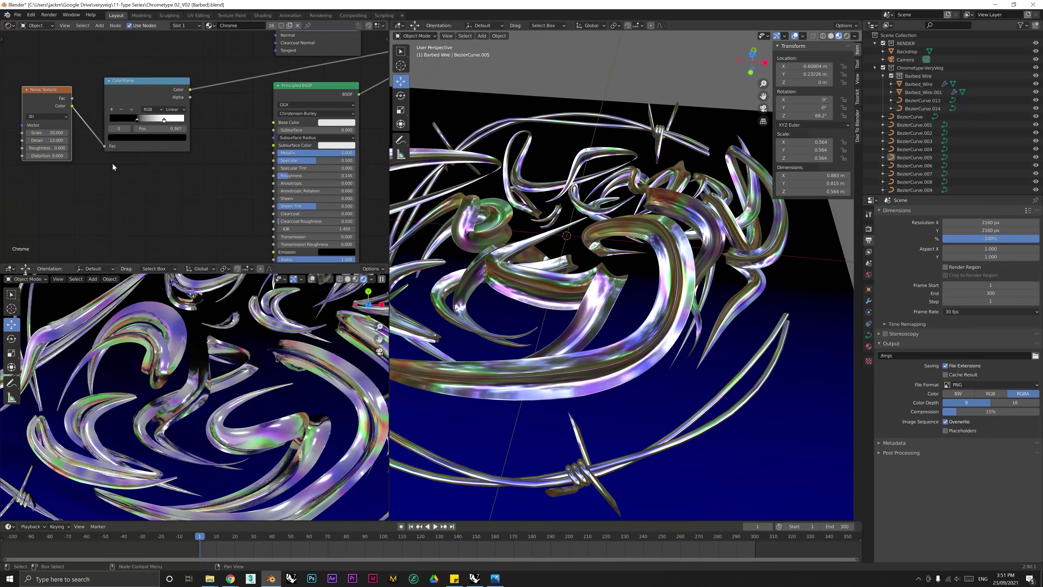
Step: Fine-tune the light stop of the mask ColorRamp and render the current frame
scroll(160, 134, down, 2)
drag(156, 136, 160, 134)
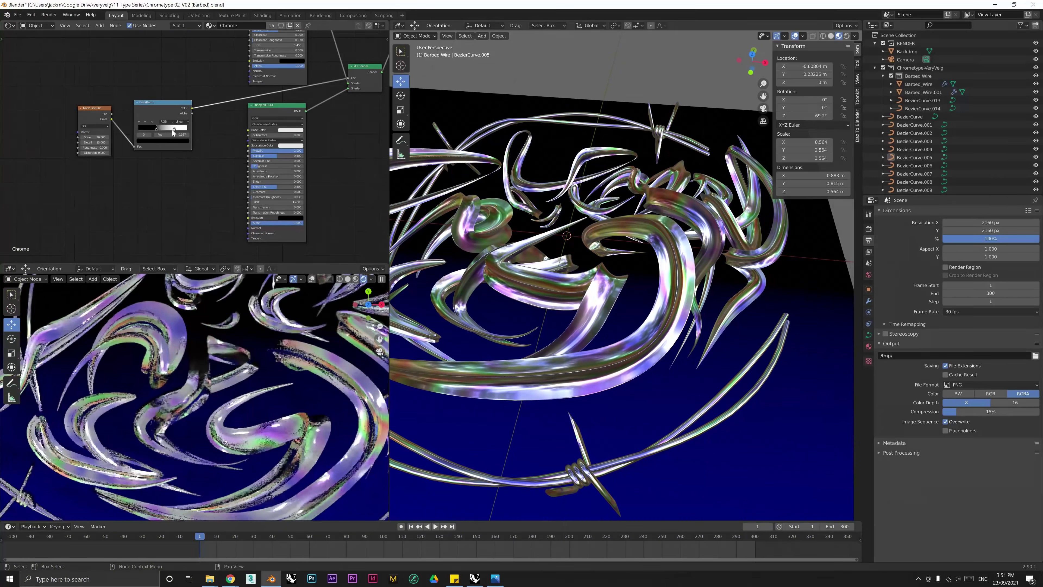
key(F12)
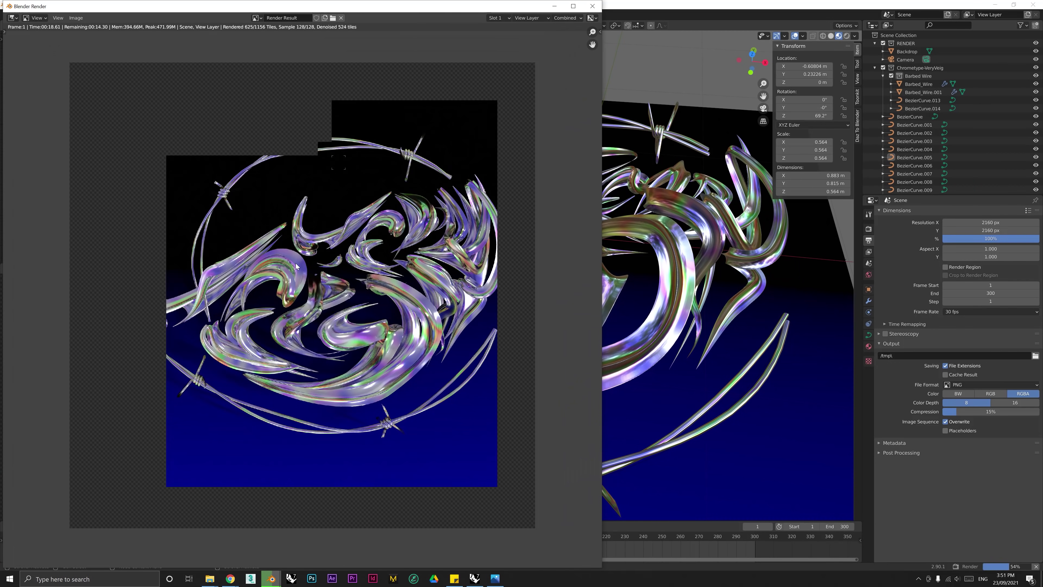
click(593, 7)
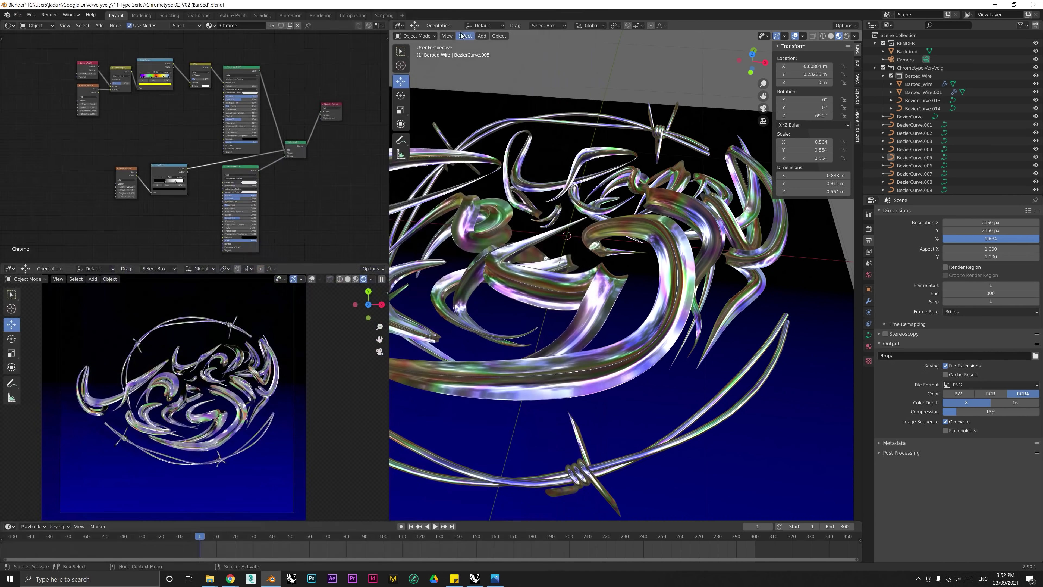
Step: Switch to the Compositing workspace, enable nodes, and enlarge the node editor with its sidebar hidden
click(351, 17)
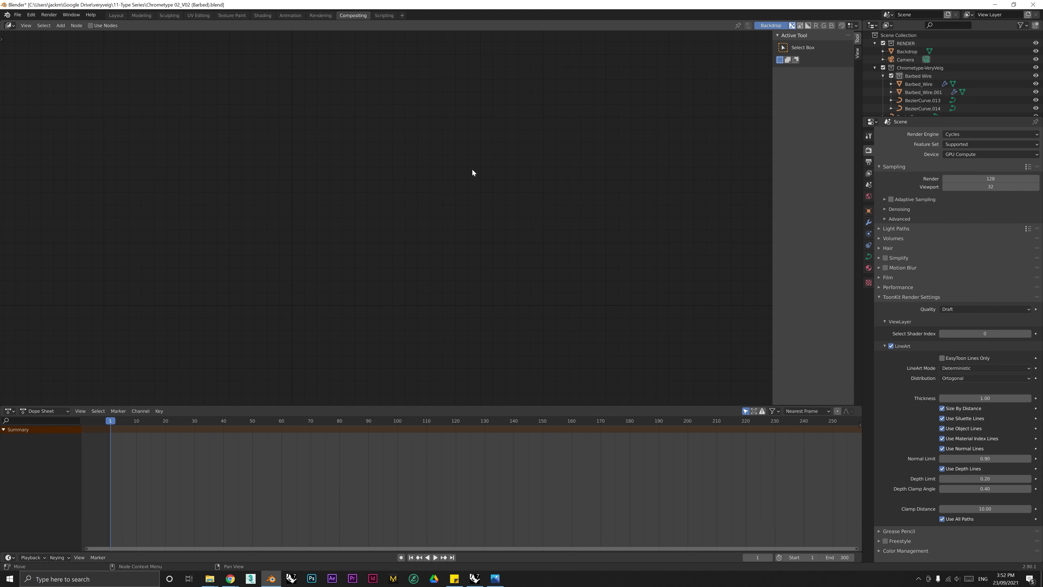
click(103, 26)
scroll(527, 207, down, 4)
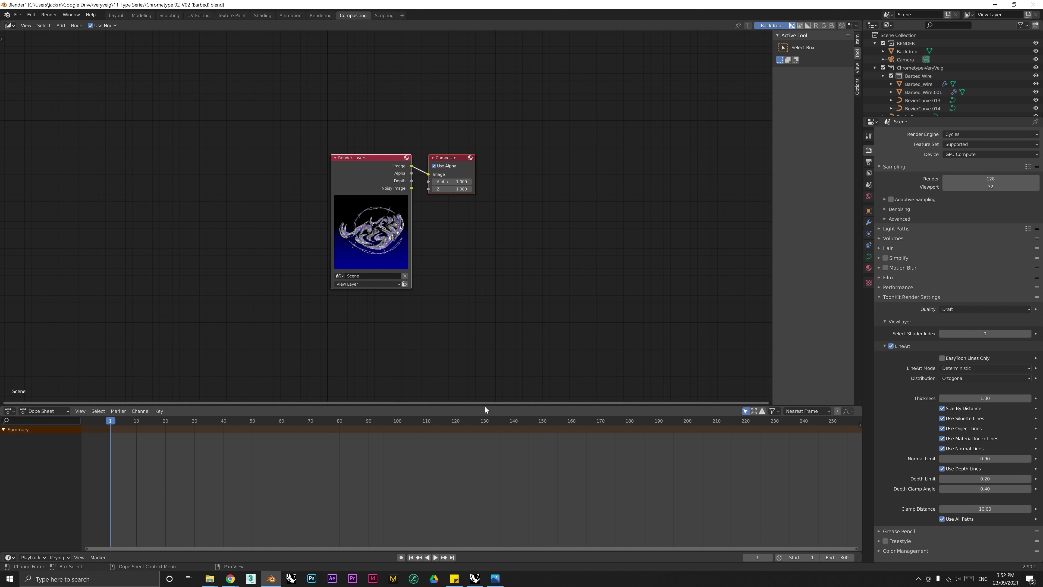
drag(485, 405, 489, 453)
drag(773, 102, 850, 94)
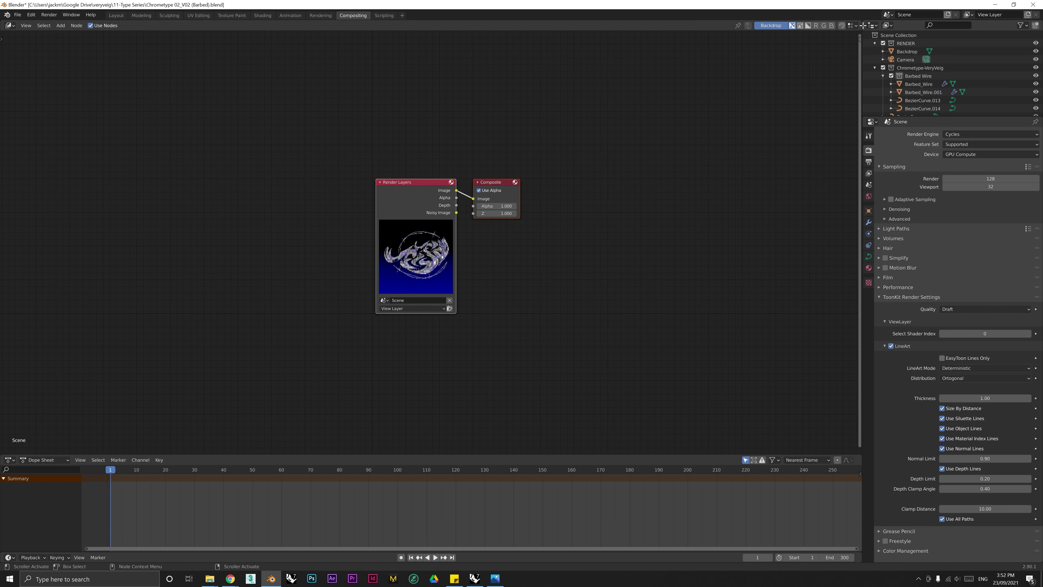
Step: Split the compositor area and display the Render Result in a wide Image Editor beside the nodes
drag(861, 23, 430, 51)
click(443, 26)
click(456, 57)
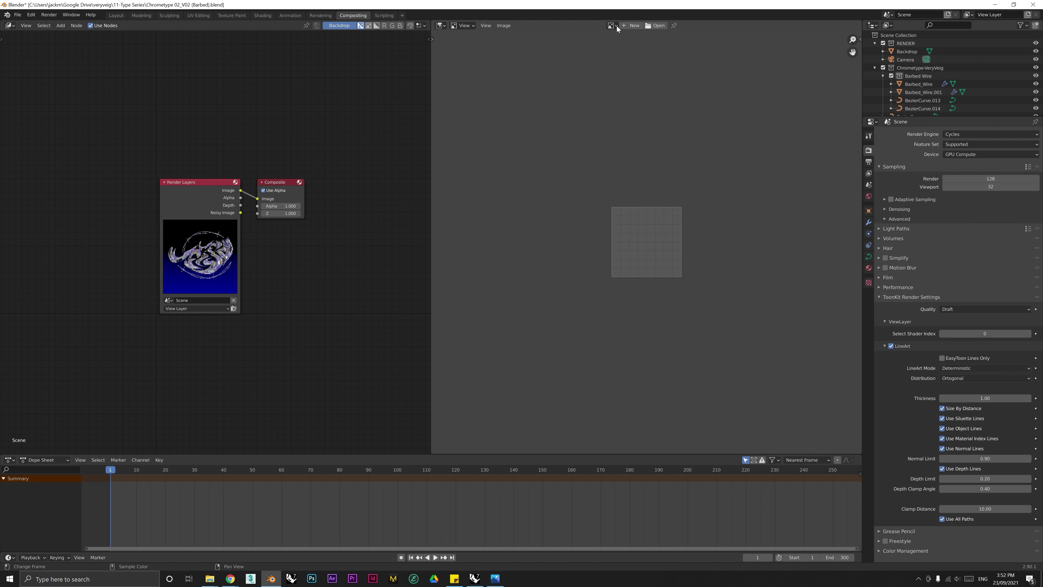
click(640, 46)
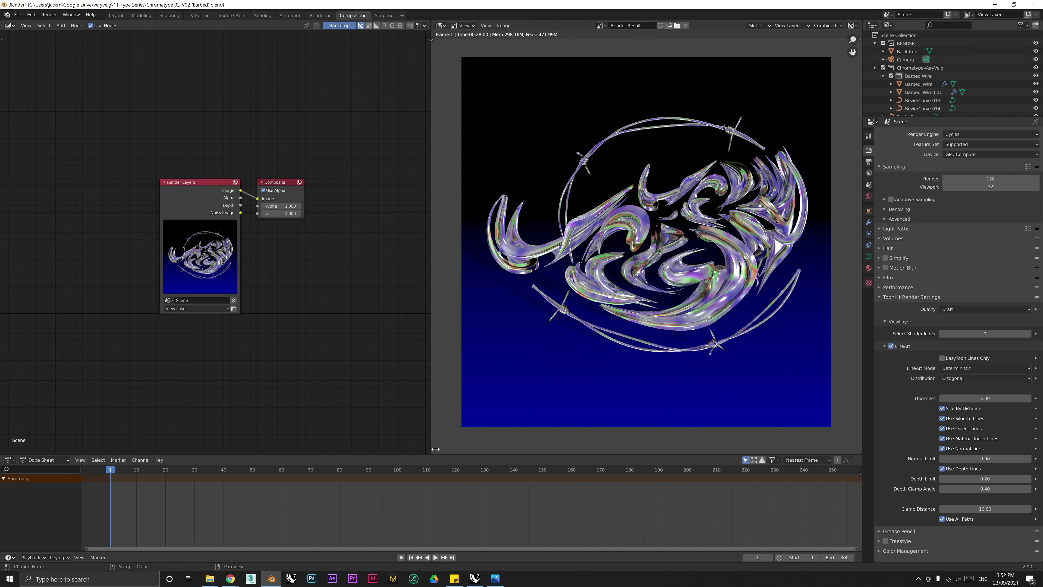
drag(435, 449, 348, 395)
middle_drag(224, 275, 201, 276)
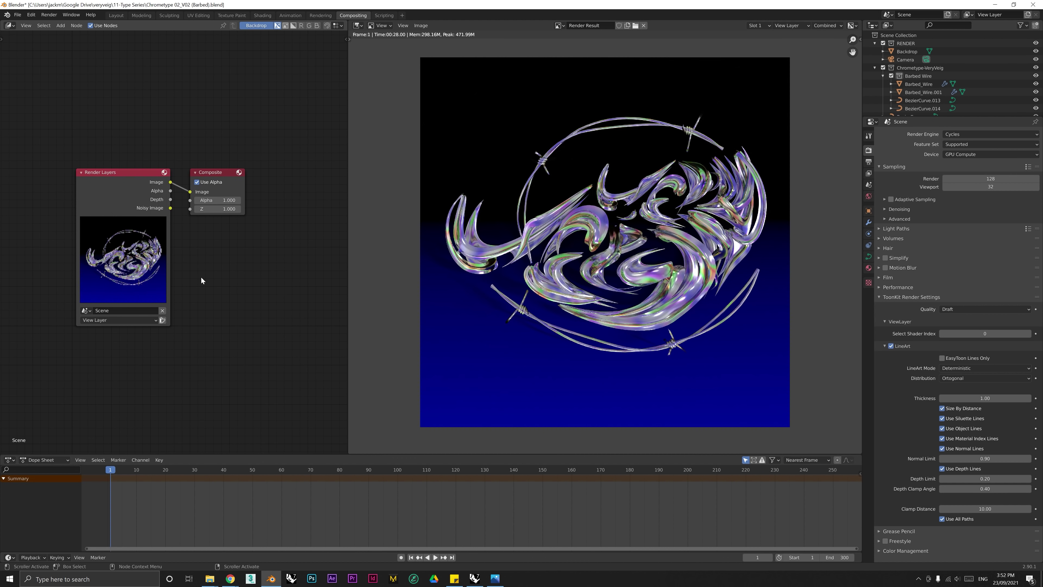
Step: Spread the Render Layers and Composite nodes apart and insert a Glare node of type Streaks between them
drag(262, 166, 291, 156)
drag(147, 182, 118, 182)
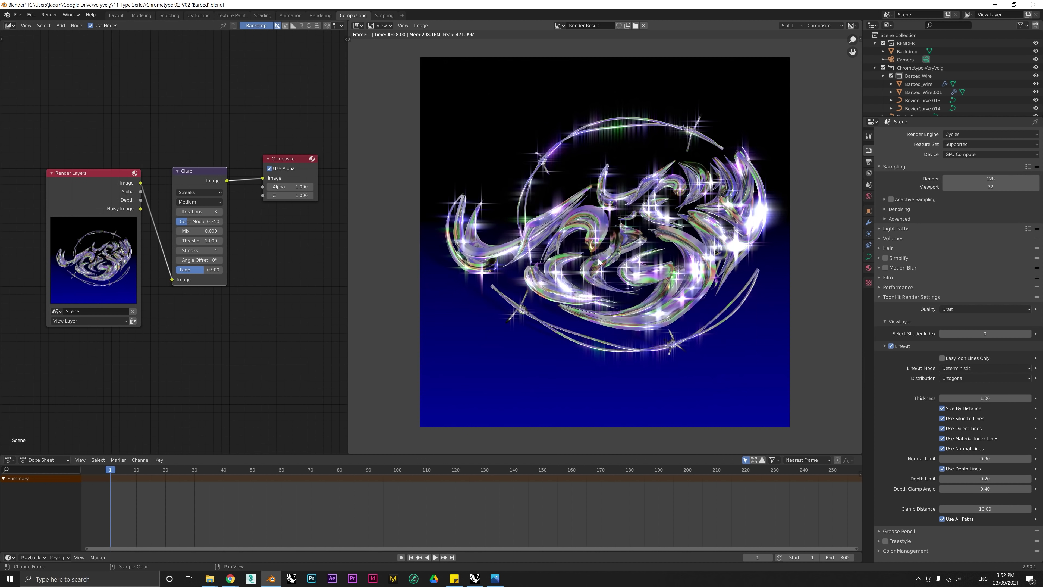
scroll(529, 193, up, 2)
scroll(530, 194, down, 1)
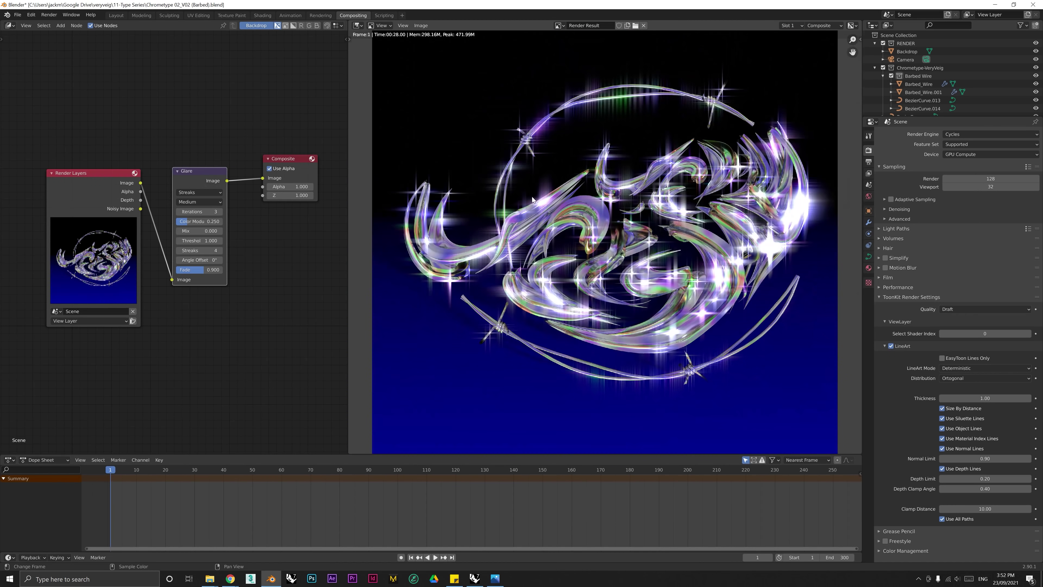
Step: Set the Glare node's angle offset to 45° and its threshold to 20
click(197, 192)
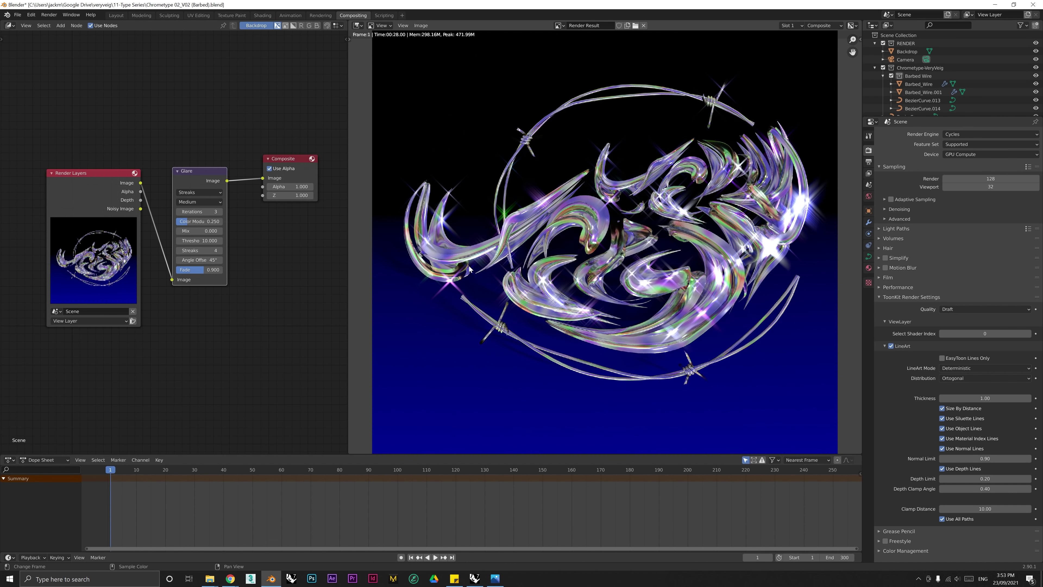
scroll(652, 301, down, 1)
middle_drag(653, 301, 624, 321)
scroll(597, 318, up, 1)
scroll(597, 317, down, 1)
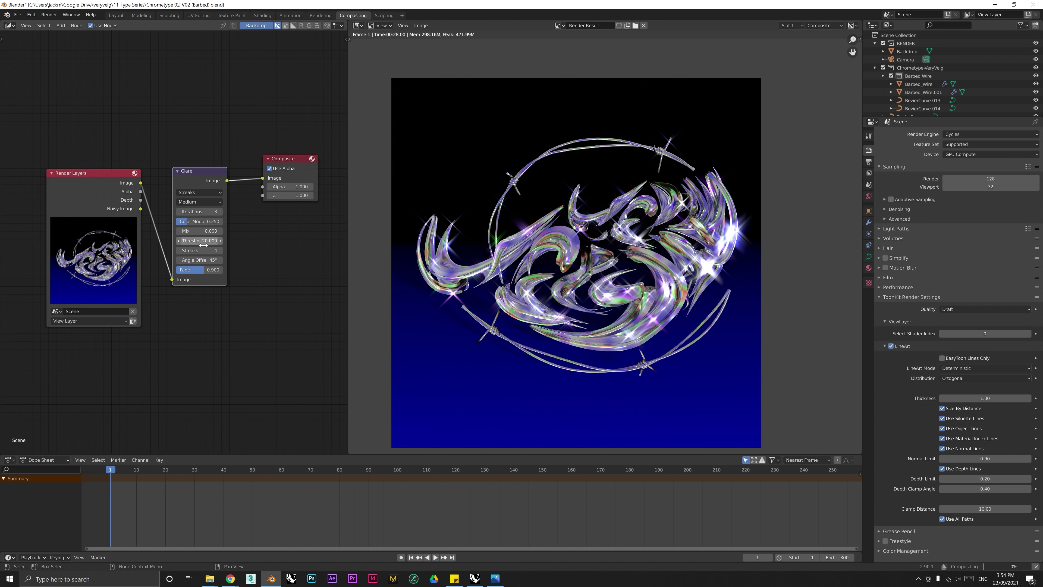
scroll(518, 238, up, 1)
scroll(517, 238, down, 1)
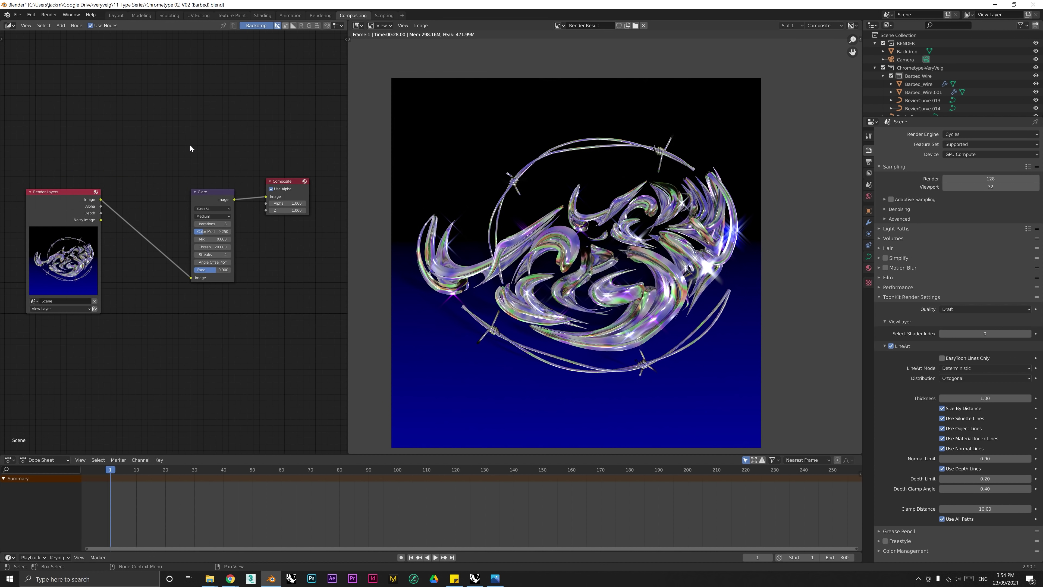
Step: Insert a Lens Distortion node between Render Layers and Glare and set its dispersion to 0.1
key(shift+a)
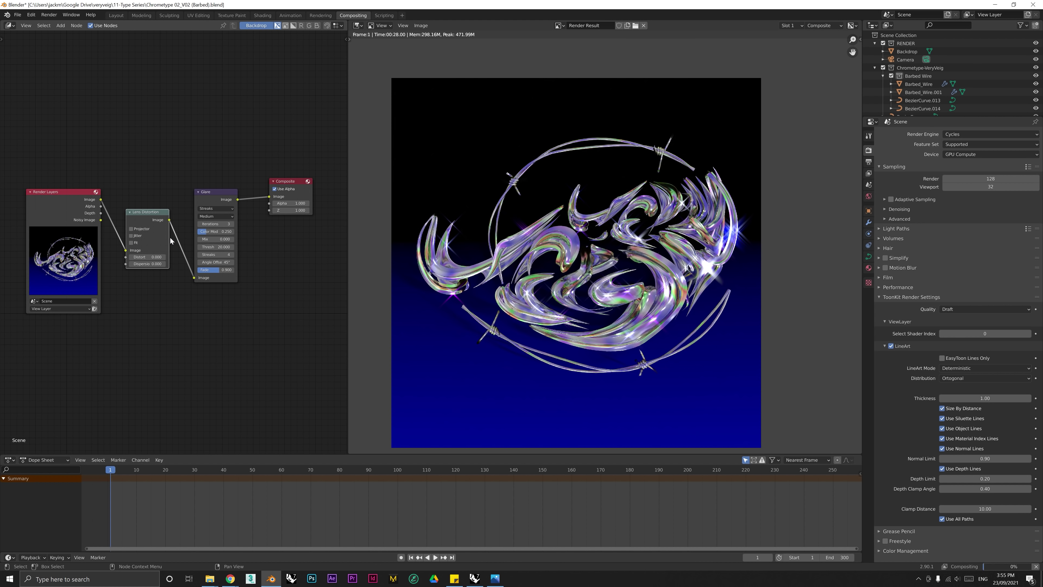
scroll(147, 263, up, 3)
double_click(147, 264)
text(0.)
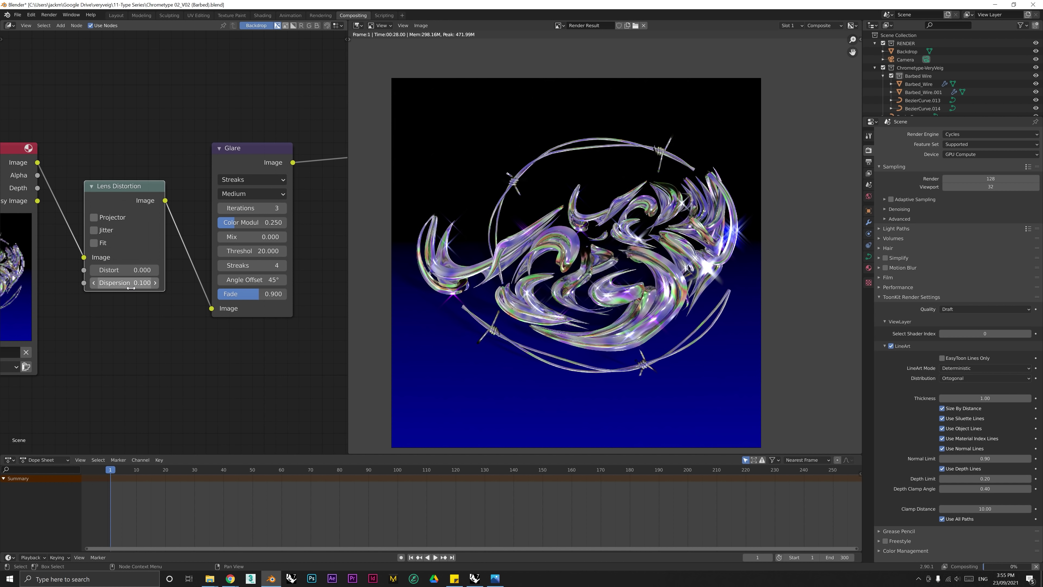
Step: Inspect the color fringing along the lettering's edges and set the Lens Distortion's dispersion to 0.04
scroll(697, 209, up, 5)
scroll(694, 205, down, 3)
scroll(684, 198, up, 2)
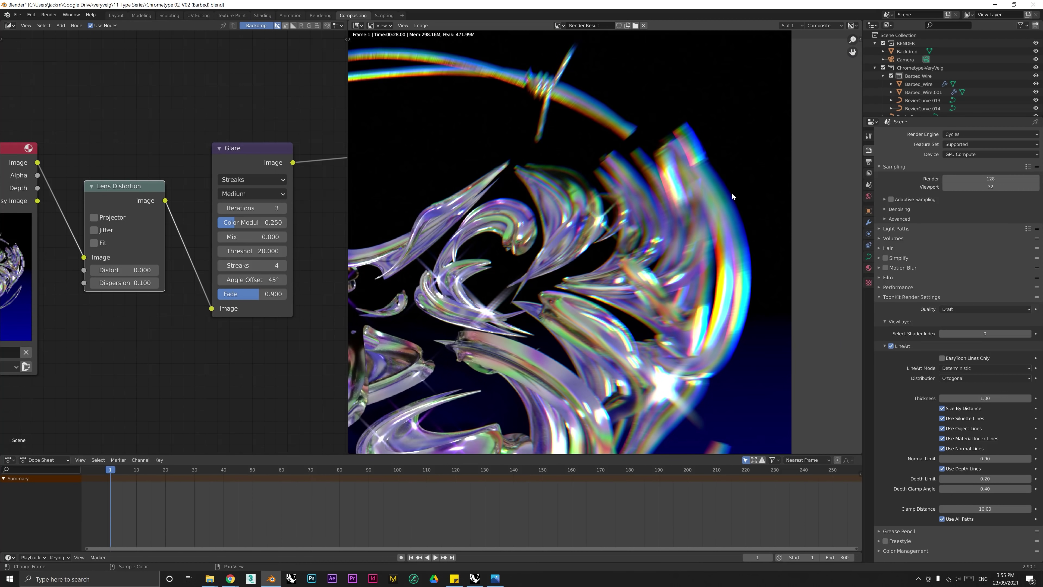
scroll(695, 185, down, 3)
scroll(687, 187, up, 2)
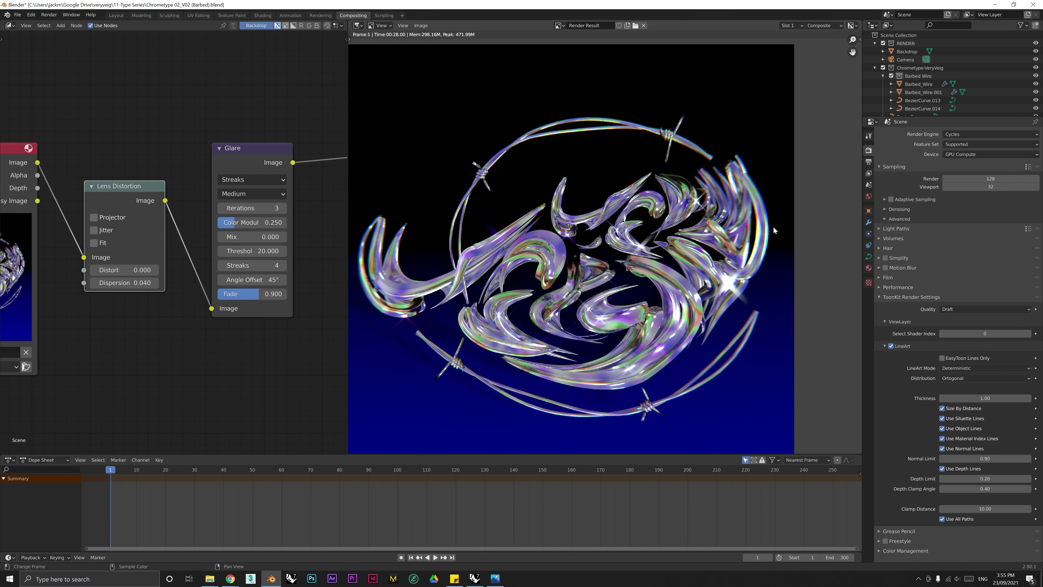
Step: Set the Lens Distortion node's dispersion to 0.03 and check the fringing on the lettering up close
scroll(773, 226, down, 2)
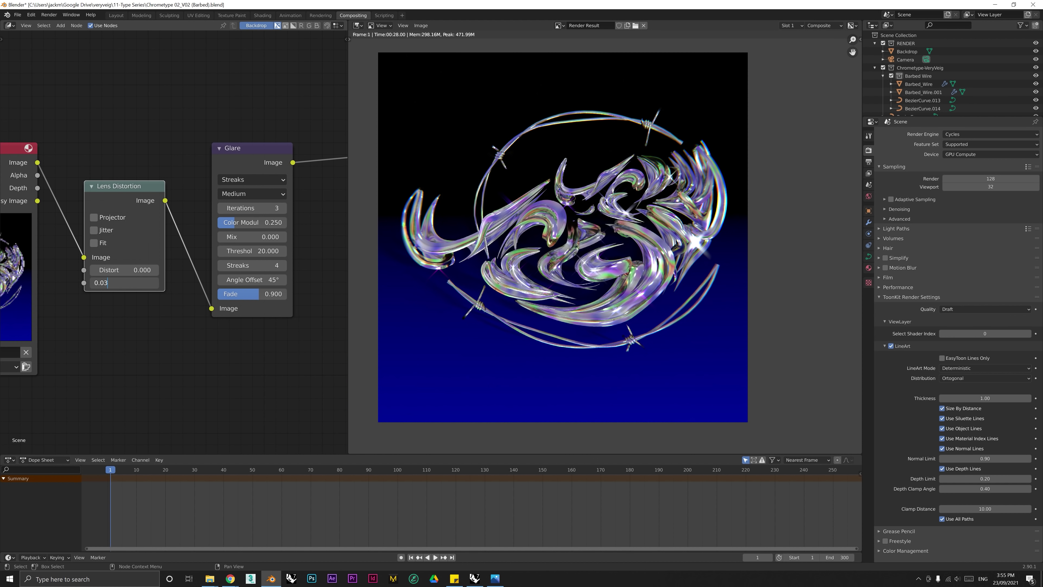
scroll(709, 256, up, 3)
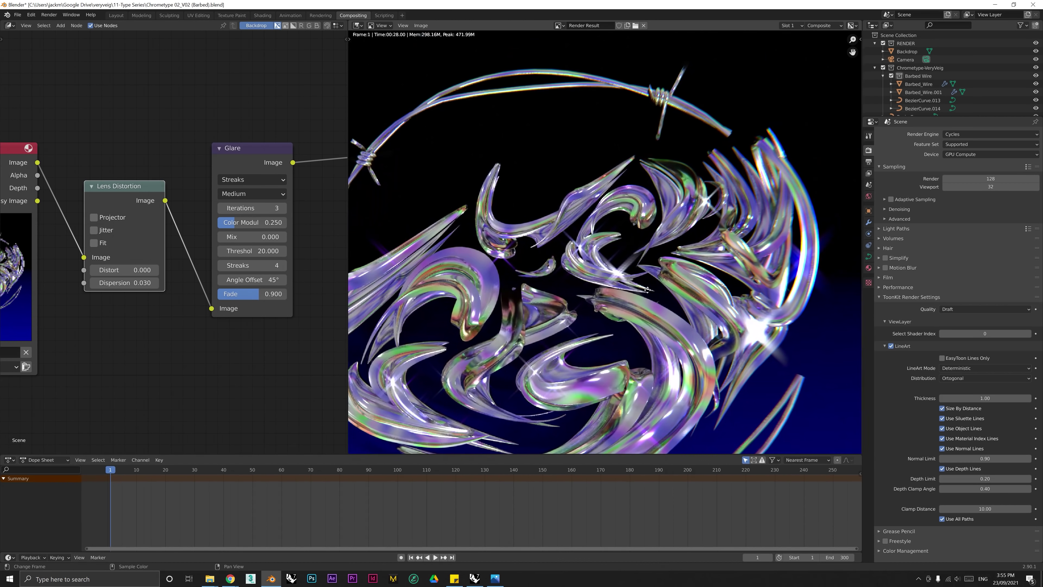
scroll(582, 275, down, 3)
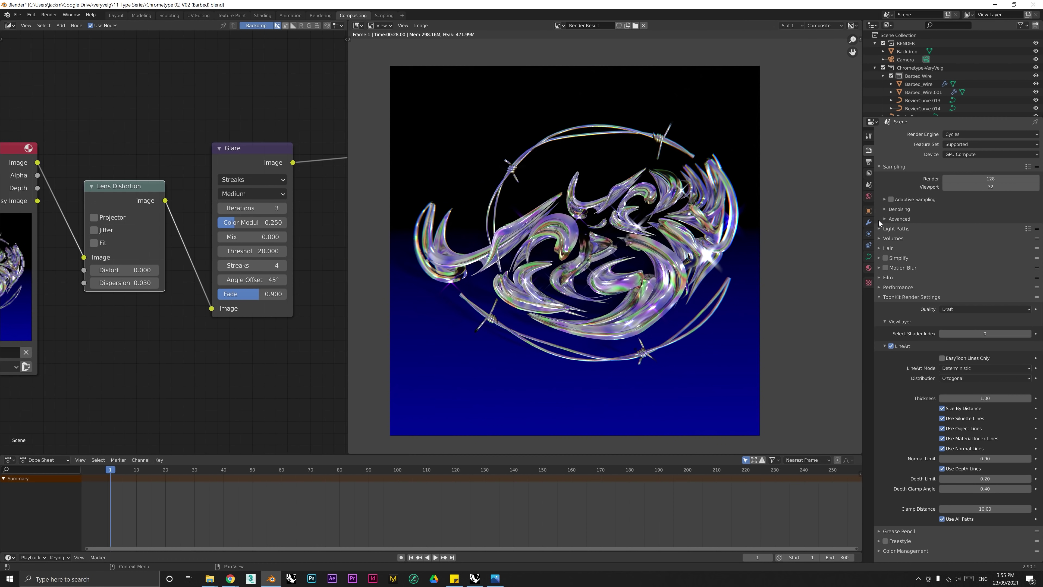
Step: Set the render output path to 210923_Chrometype-A in the _OUTPUT folder
click(868, 162)
click(1035, 278)
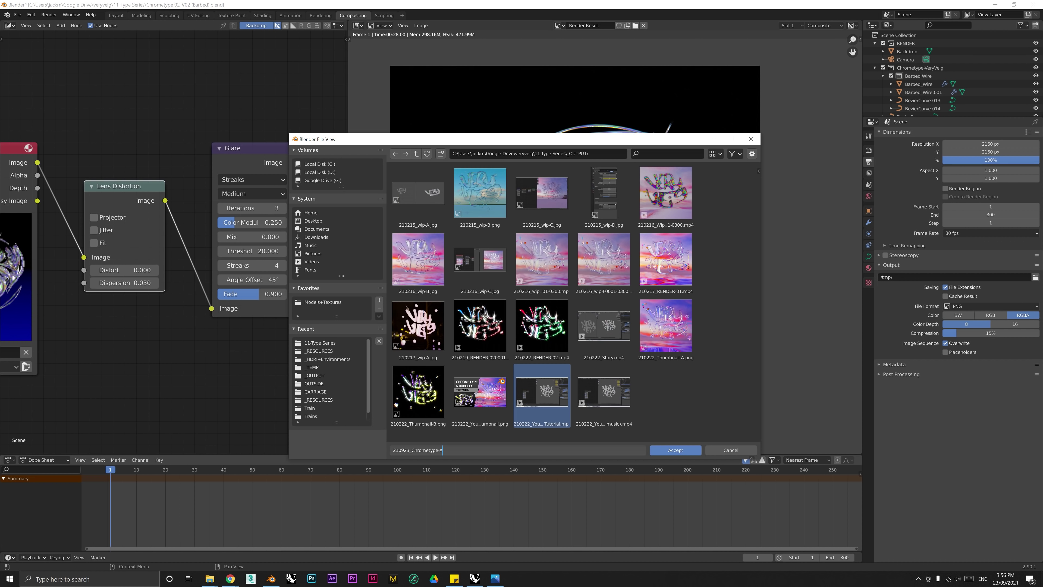
click(669, 449)
Step: Switch the output format to FFmpeg video in an MPEG-4 container and render the animation
click(953, 306)
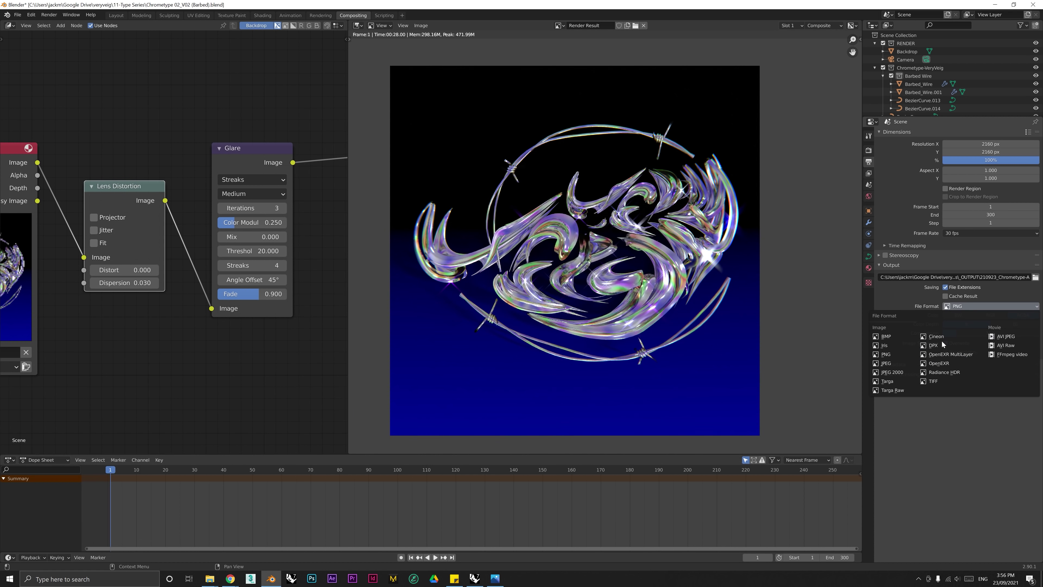
click(993, 355)
click(1004, 339)
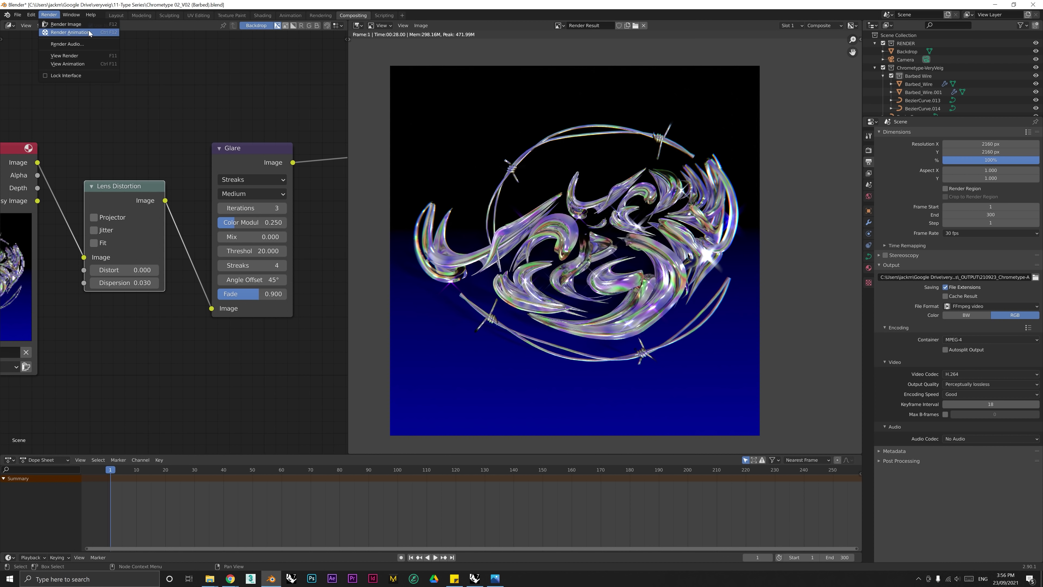
click(70, 32)
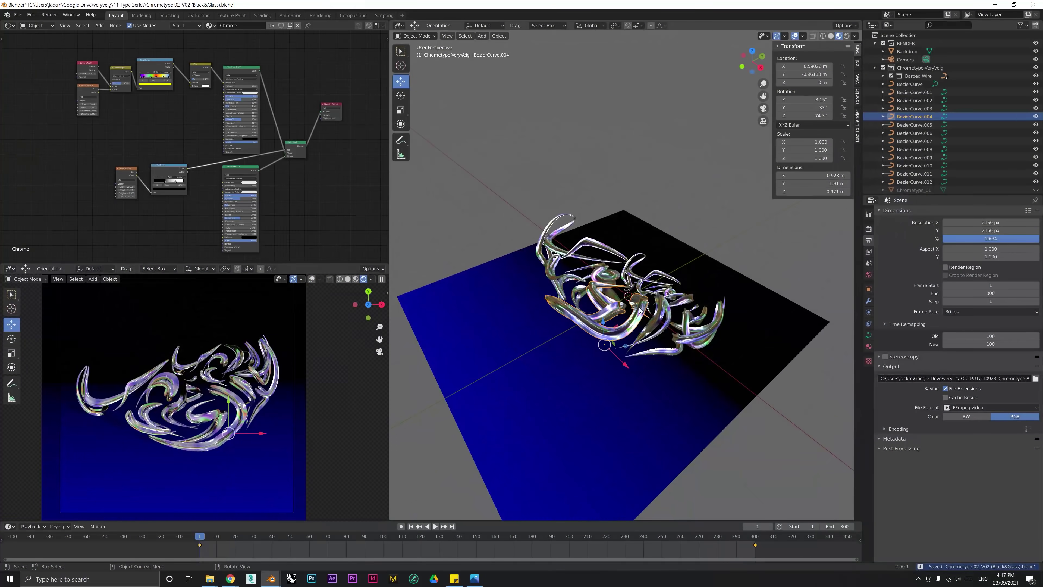
Step: Delete the Barbed Wire collection and its contents, and select all remaining scene objects
click(910, 84)
click(896, 144)
scroll(703, 265, down, 4)
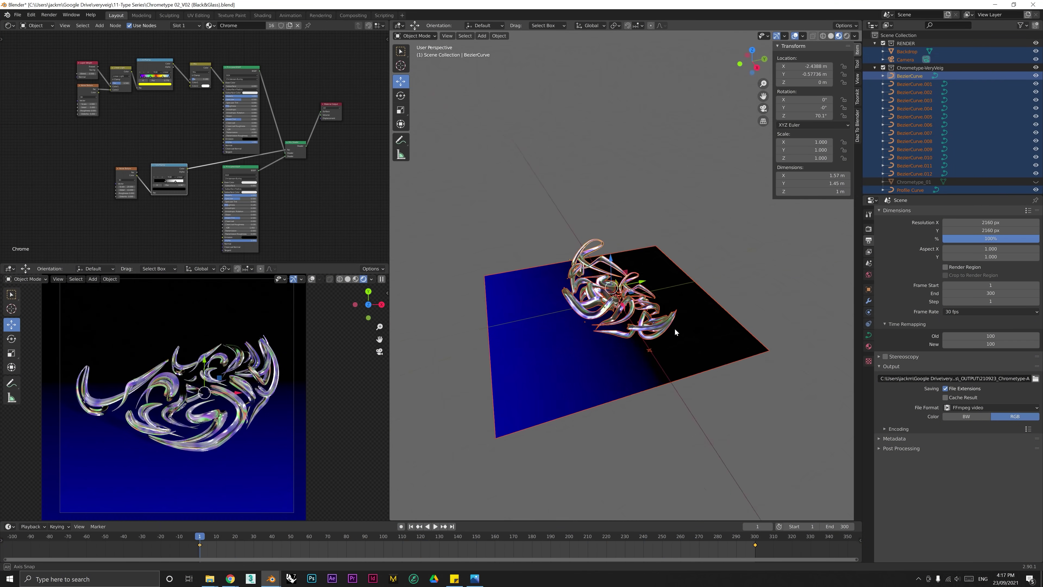
Step: Try to rotate all the selected scene objects freely about the X axis
key(r)
key(x)
click(633, 165)
key(ctrl+z)
Step: Rotate the whole scene 90° about the X axis and raise it above the ground grid
middle_drag(680, 335, 682, 315)
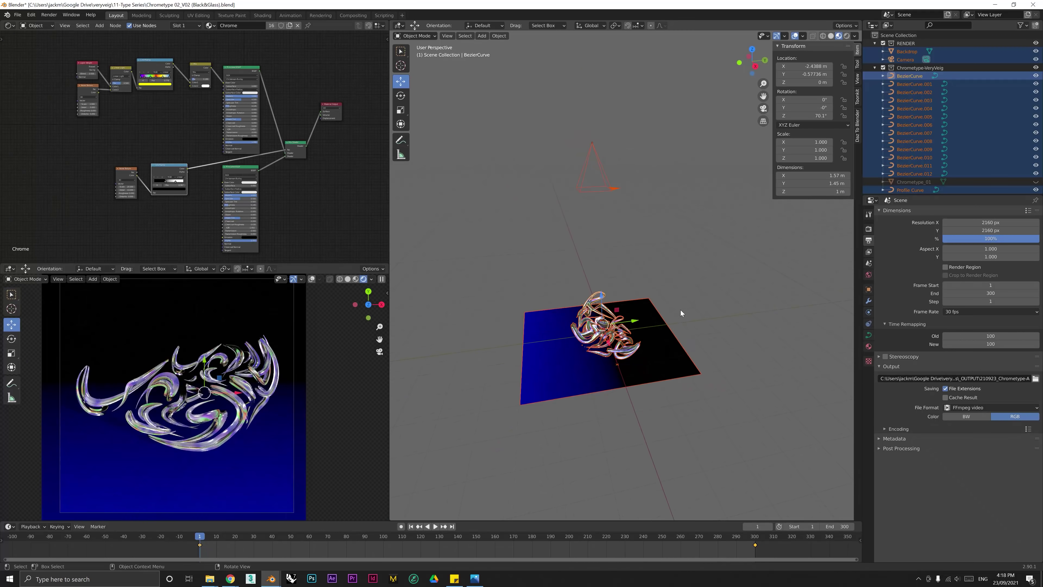
text(rx90)
key(Return)
middle_drag(552, 298, 589, 296)
drag(602, 292, 602, 262)
middle_drag(616, 280, 629, 294)
Step: Delete the blue gradient backdrop plane behind the lettering
click(660, 335)
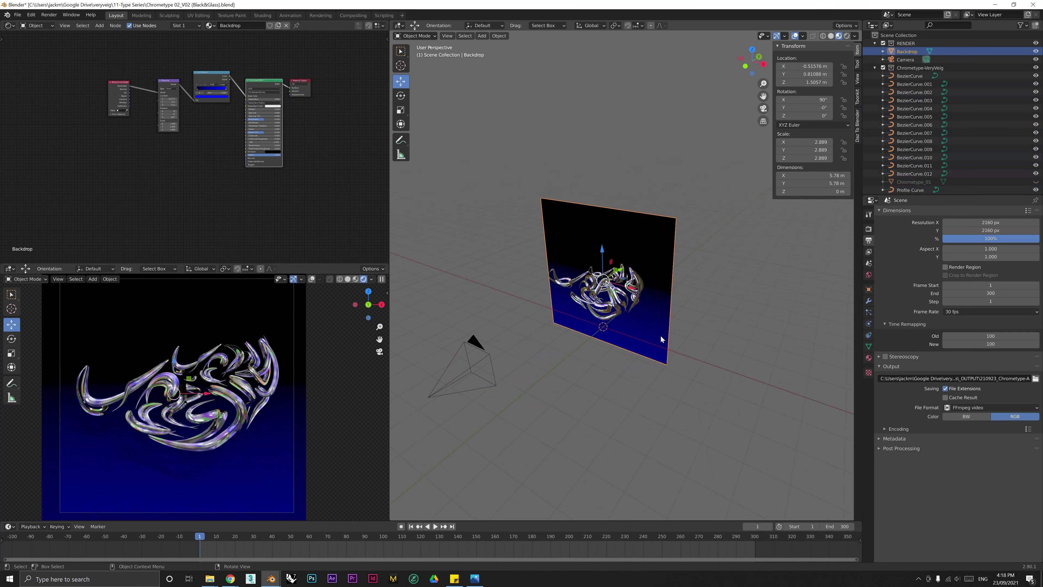
key(Delete)
scroll(660, 336, up, 2)
middle_drag(660, 337, 645, 360)
scroll(645, 360, down, 2)
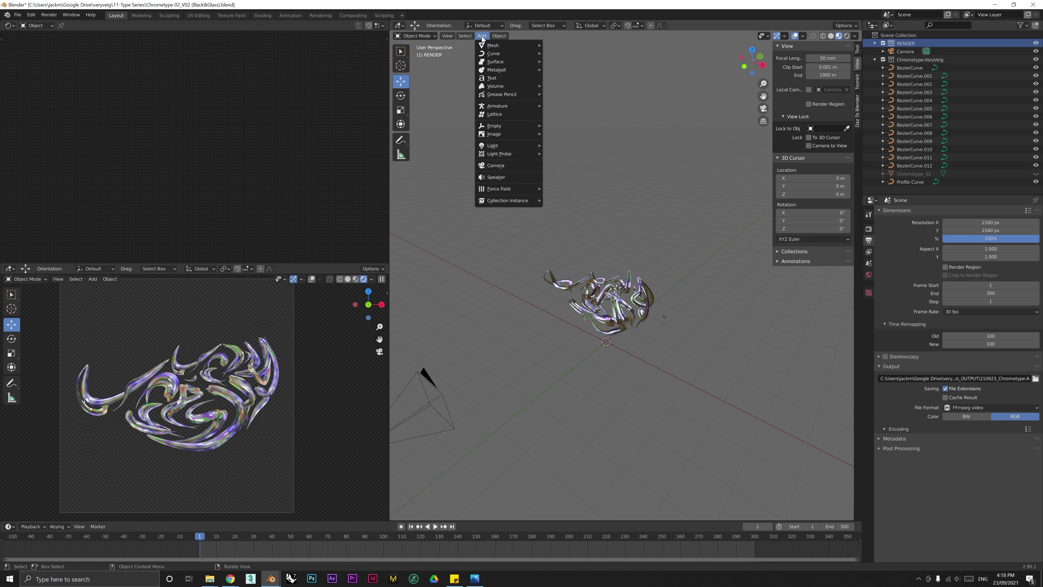
Step: Add an open-topped cylinder and scale it up to about 15 m wide around the lettering and camera
mouse_move(490, 46)
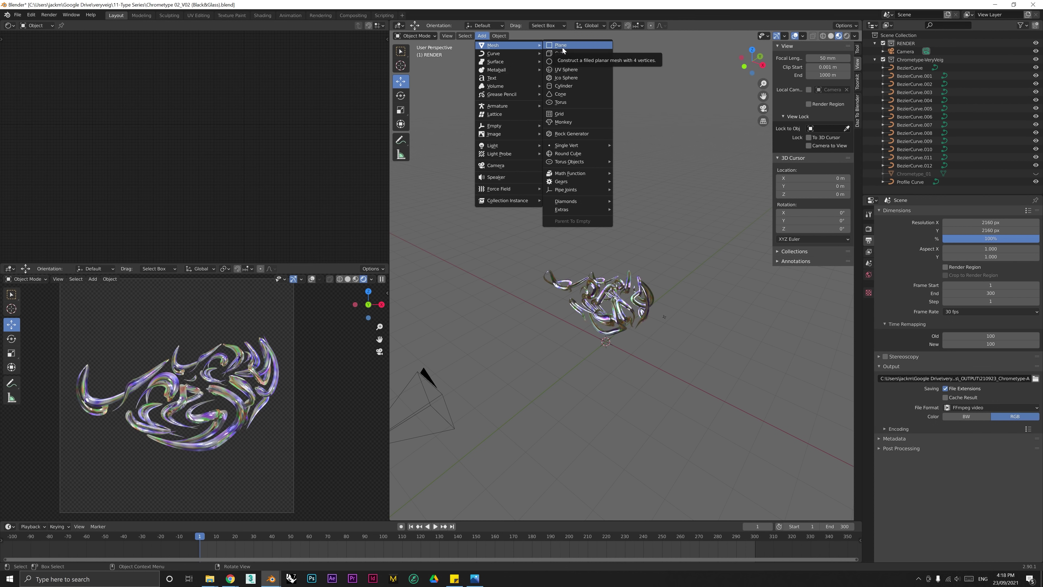
click(563, 86)
drag(606, 312, 606, 213)
key(s)
key(Tab)
key(x)
click(605, 216)
key(Tab)
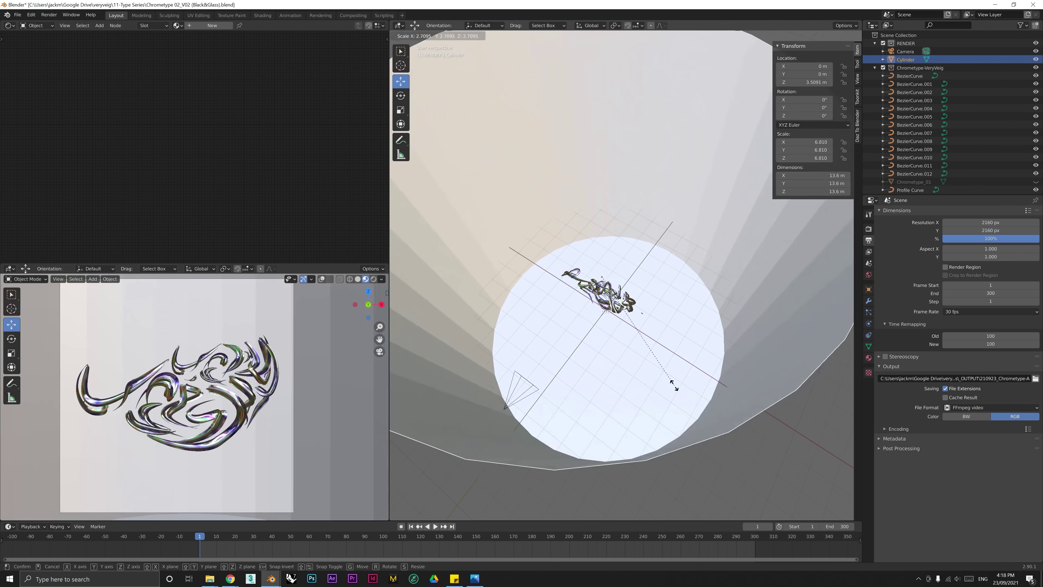
middle_drag(641, 328, 595, 267)
scroll(595, 267, down, 5)
Step: Lower the cylinder's rim to make it about 10 m tall and bevel the edge loop around its floor
key(Tab)
drag(610, 131, 611, 255)
middle_drag(611, 254, 614, 296)
alt+click(649, 275)
key(ctrl+b)
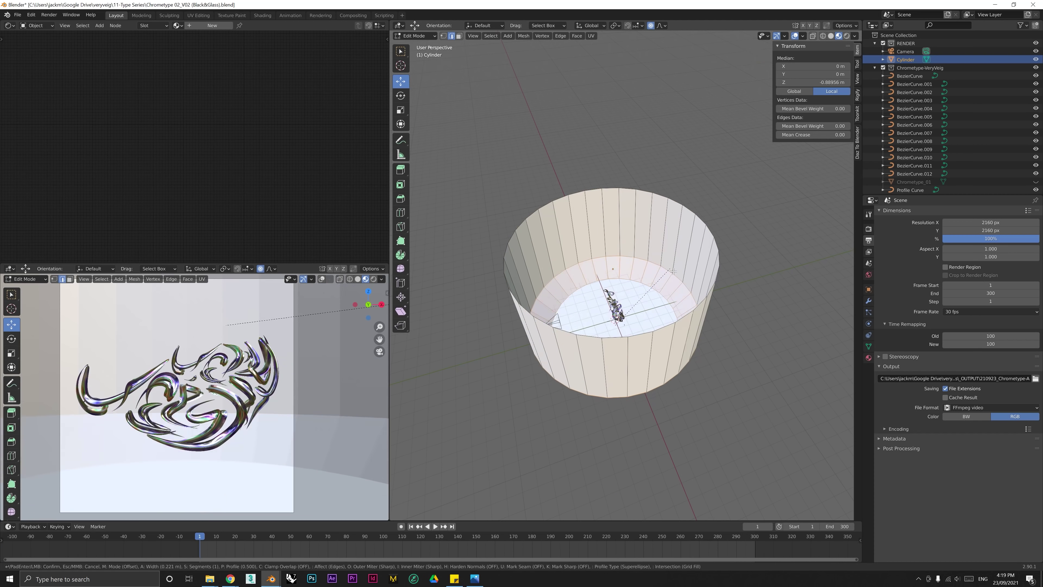
click(674, 271)
key(Tab)
middle_drag(551, 247, 593, 242)
scroll(607, 263, up, 5)
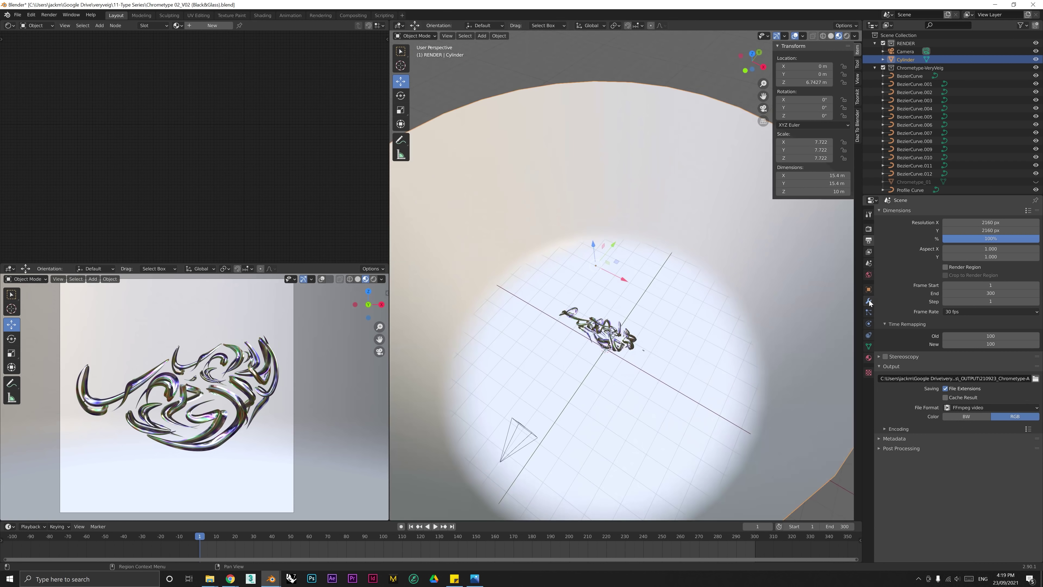
Step: Undo the most recent edits to the cylinder
click(868, 301)
key(Tab)
key(ctrl+z)
key(ctrl+z)
key(ctrl+z)
Step: Switch the camera viewport to rendered shading and raise the cylinder about 1.5 m
scroll(722, 170, down, 2)
middle_drag(723, 170, 673, 181)
click(374, 280)
click(698, 213)
drag(607, 234, 608, 216)
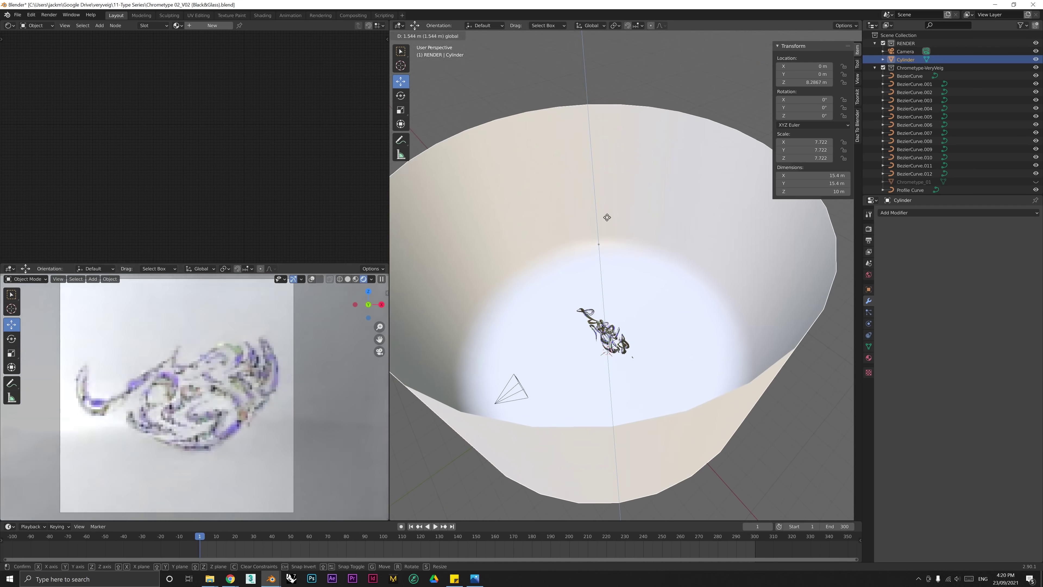
middle_drag(657, 206, 705, 197)
Step: Show the World shader nodes and lower the environment background's strength
click(37, 25)
click(37, 43)
drag(277, 148, 259, 147)
Step: Add an area light inside the cylinder and raise it above the lettering
middle_drag(617, 263, 649, 247)
key(shift+a)
click(674, 312)
drag(595, 342, 598, 267)
click(868, 323)
middle_drag(640, 247, 706, 300)
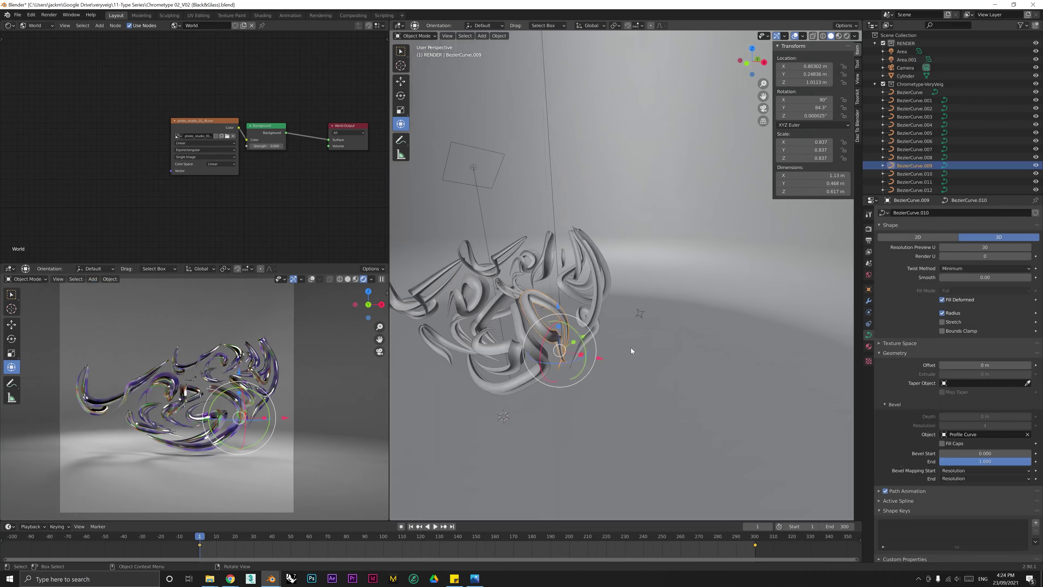
Step: Create a Black Gloss material with a black base color, and name another lettering curve's material GLASS
click(299, 27)
click(242, 26)
double_click(239, 26)
text(Black Glass)
click(241, 120)
scroll(205, 390, up, 5)
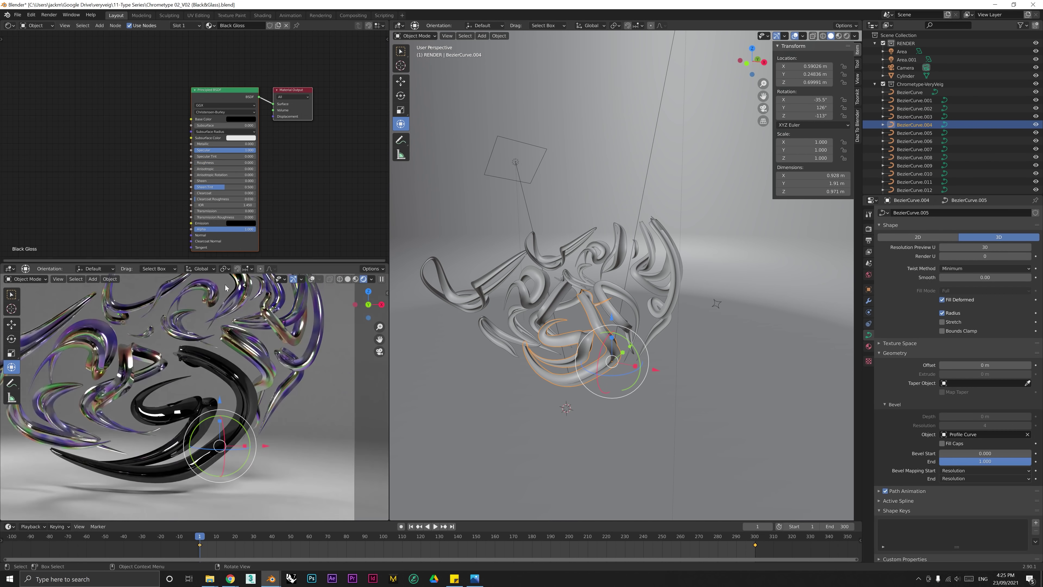
click(543, 332)
text(G)
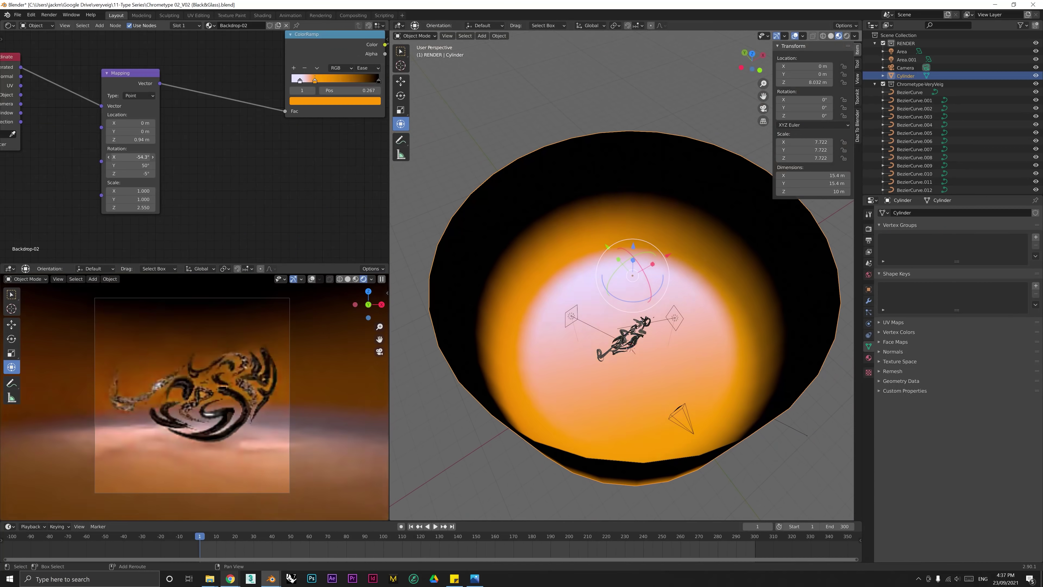
Step: Adjust the orange stop's position in the Backdrop-02 material's ColorRamp
drag(316, 81, 319, 83)
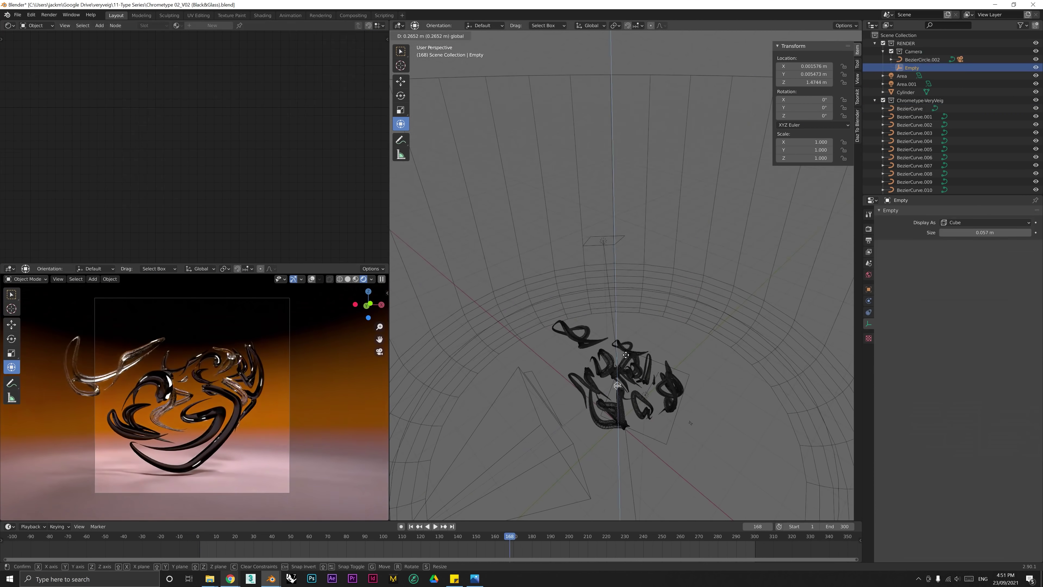
Step: Raise the small hooked lettering piece about 0.61 m above the other curves
key(g)
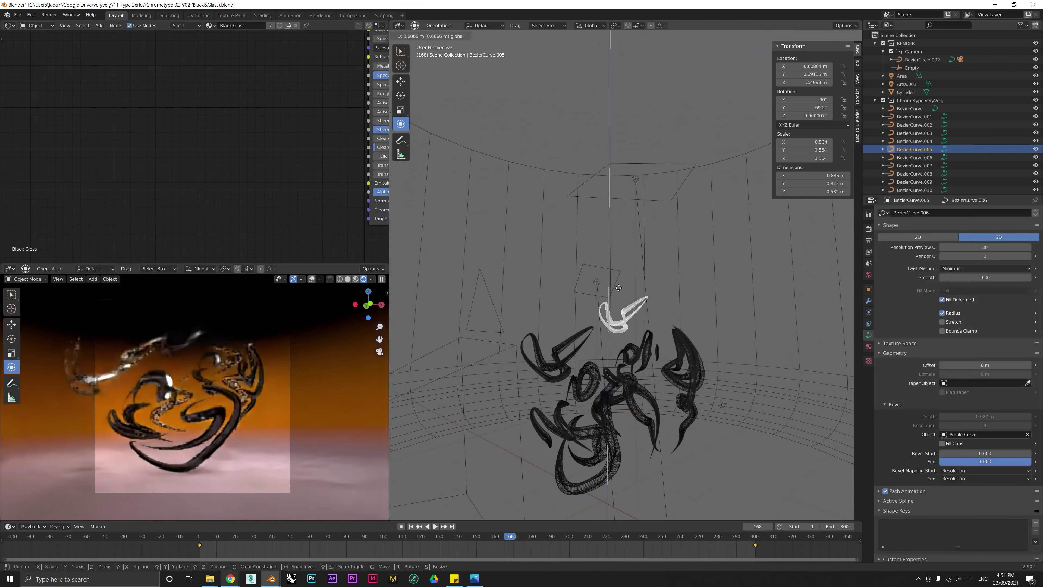
middle_drag(637, 347, 555, 406)
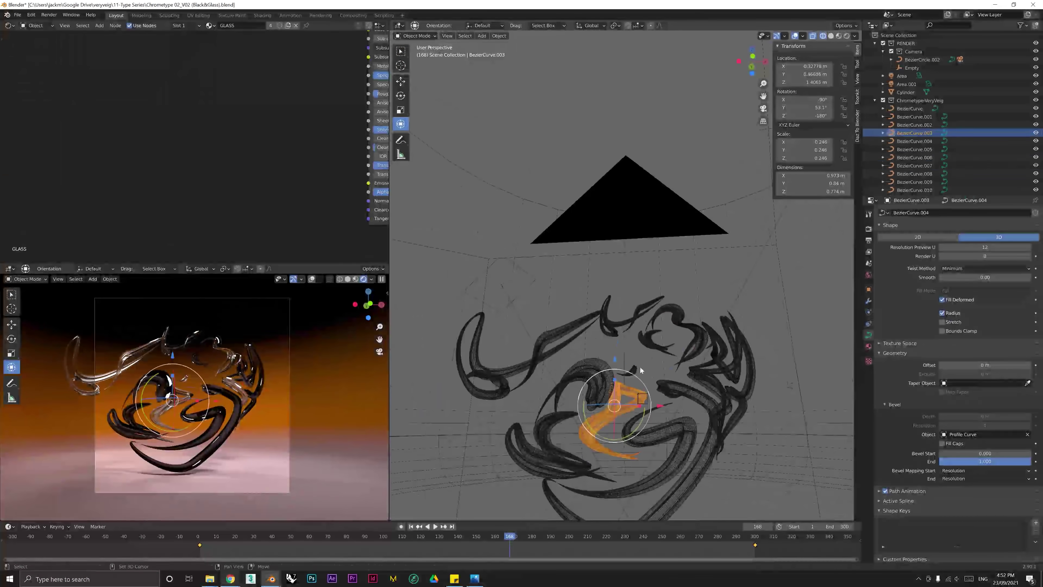
click(555, 406)
click(547, 446)
Step: Move the Empty about -0.1 m along X to reframe the lettering in the camera view
click(912, 68)
scroll(790, 258, down, 5)
middle_drag(790, 257, 698, 230)
click(484, 294)
click(913, 68)
drag(629, 314, 618, 313)
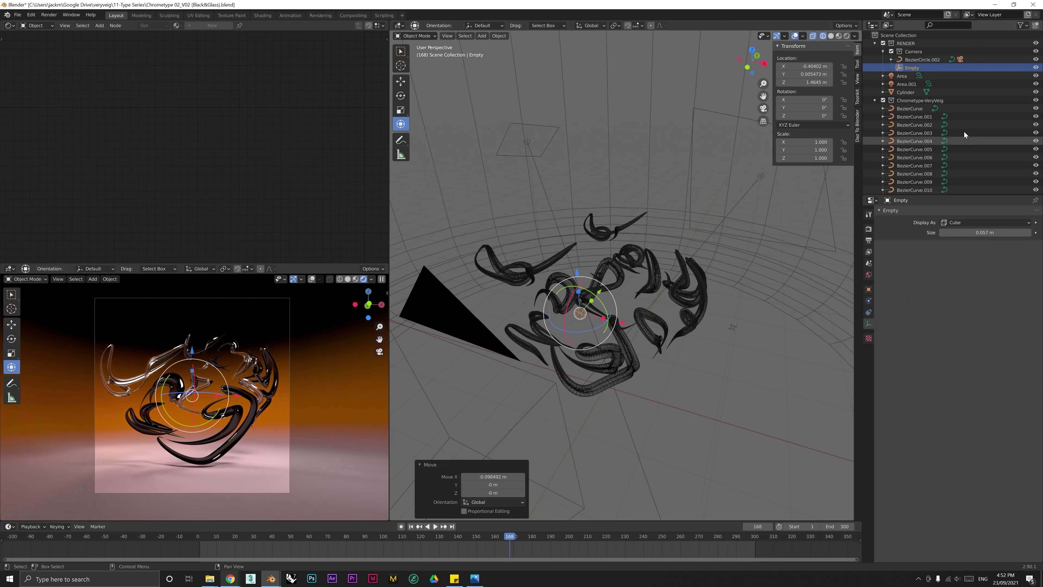
Step: Lift an upper lettering piece and shift another one sideways to spread the letters apart
middle_drag(674, 341, 633, 263)
click(621, 193)
drag(594, 197, 594, 139)
middle_drag(593, 140, 698, 230)
click(710, 248)
click(622, 266)
middle_drag(759, 257, 695, 255)
drag(676, 268, 662, 268)
click(626, 236)
Step: Rotate the upper-left control point of the Profile Curve by about -78°
shift+middle_drag(805, 329, 647, 366)
click(610, 435)
key(Tab)
click(546, 215)
key(r)
click(553, 333)
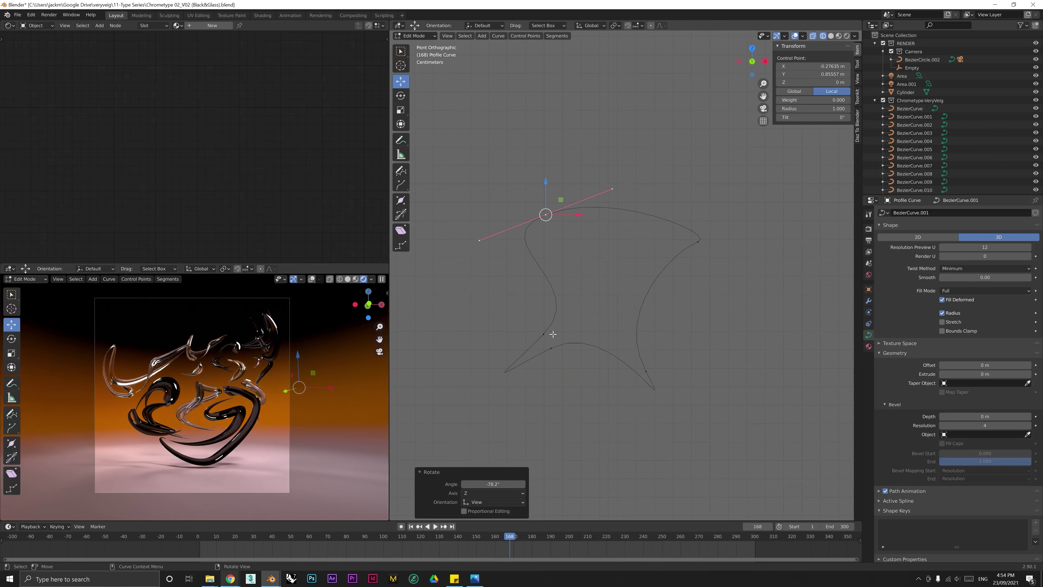
Step: Check the curve shapes at another animation frame and rescale the Profile Curve
click(642, 190)
drag(509, 537, 538, 539)
key(Tab)
key(s)
Step: Recolor a stop in the cylinder backdrop's ColorRamp to a dark blue
click(906, 92)
click(237, 126)
click(255, 32)
drag(263, 52, 262, 57)
mouse_move(236, 107)
mouse_down()
mouse_move(289, 93)
mouse_move(235, 107)
mouse_up()
middle_drag(140, 181, 224, 151)
middle_drag(616, 288, 580, 334)
click(509, 325)
scroll(193, 395, up, 3)
drag(238, 172, 176, 198)
click(231, 373)
scroll(205, 368, up, 5)
scroll(205, 368, down, 5)
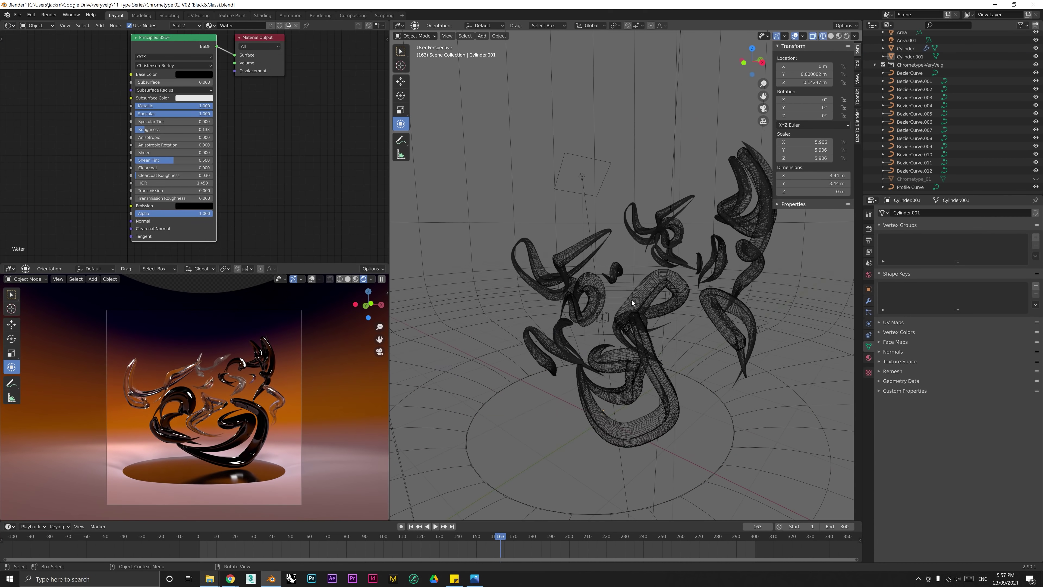
Step: Add a sphere about 1.1 m in diameter and move it above the lettering's left half
click(481, 36)
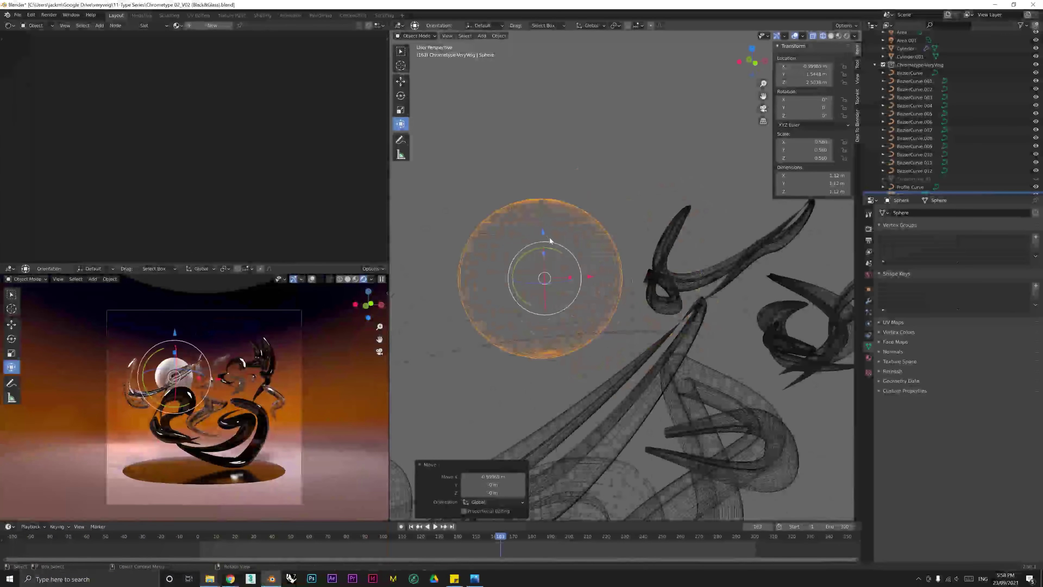
key(g)
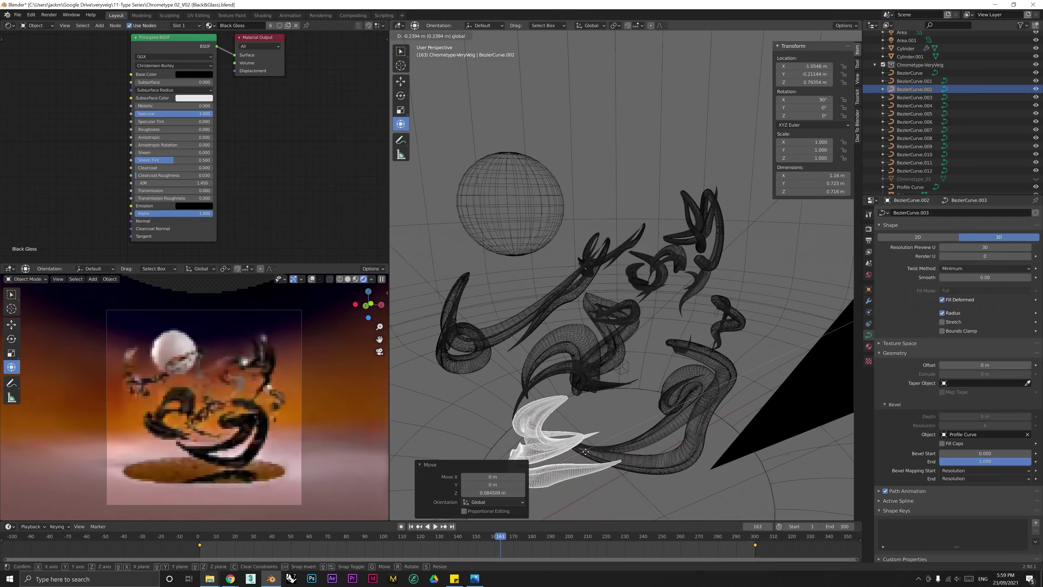
Step: Lower one of the left lettering pieces slightly and raise the sphere a little
click(533, 394)
drag(510, 346, 510, 355)
click(530, 254)
drag(525, 225, 524, 217)
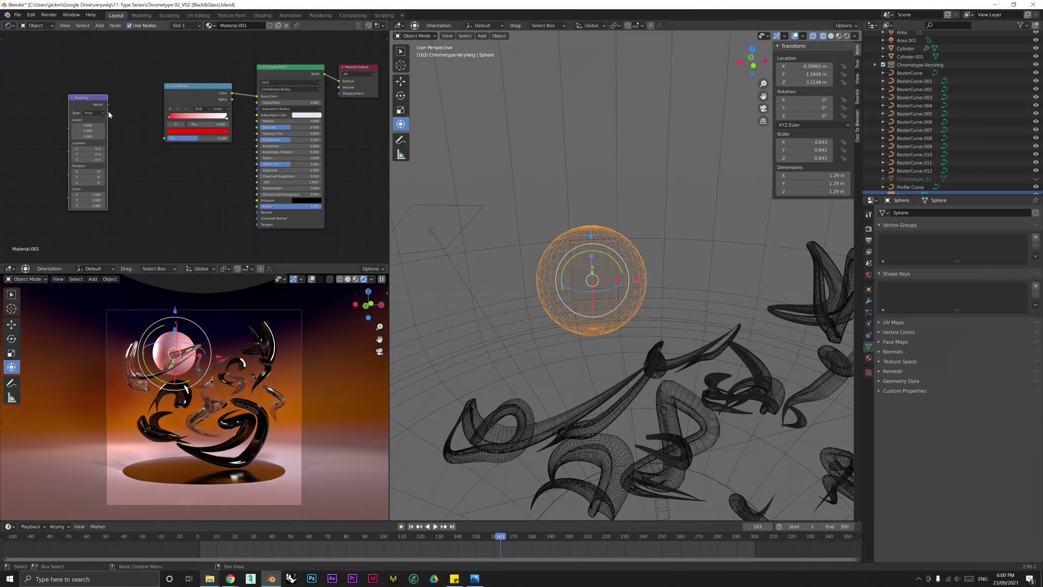
Step: Connect the Mapping node's vector output to the ColorRamp in the sphere's material
drag(114, 120, 160, 100)
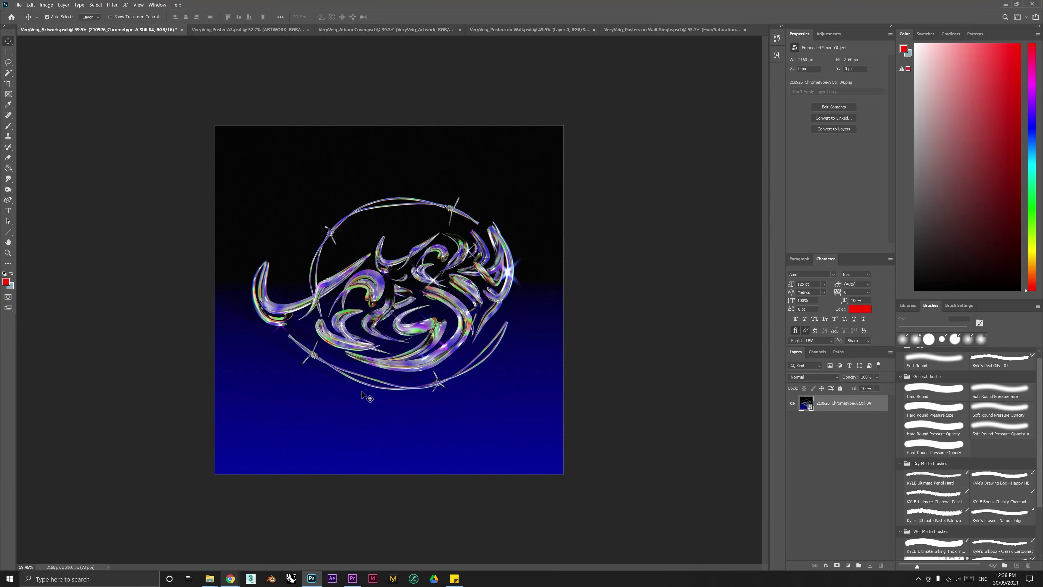
Step: In Photoshop, save the chrome lettering still as a PSD named Artwork
click(18, 5)
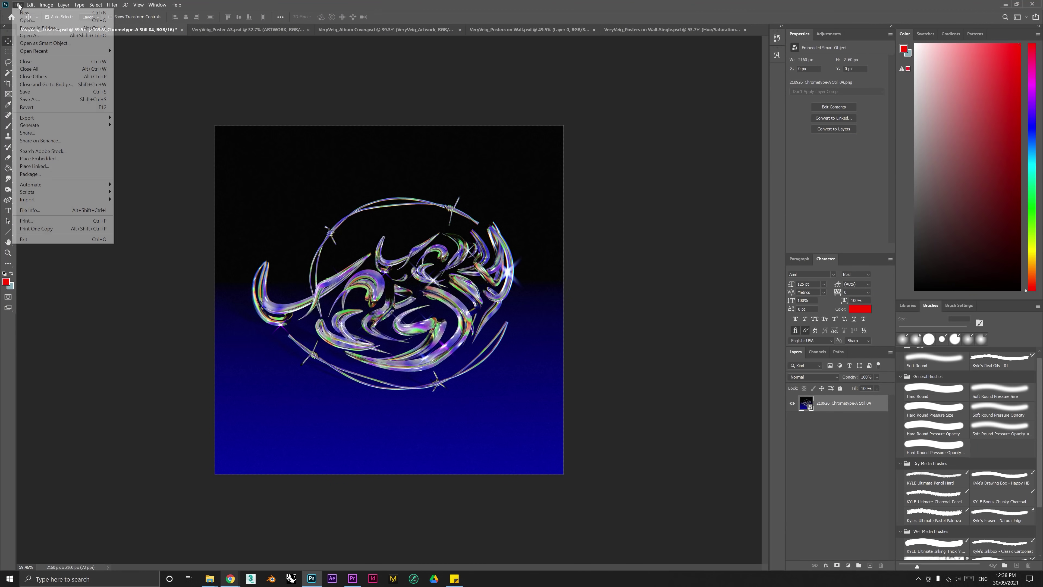
click(28, 100)
text(Artwork)
click(366, 339)
click(612, 167)
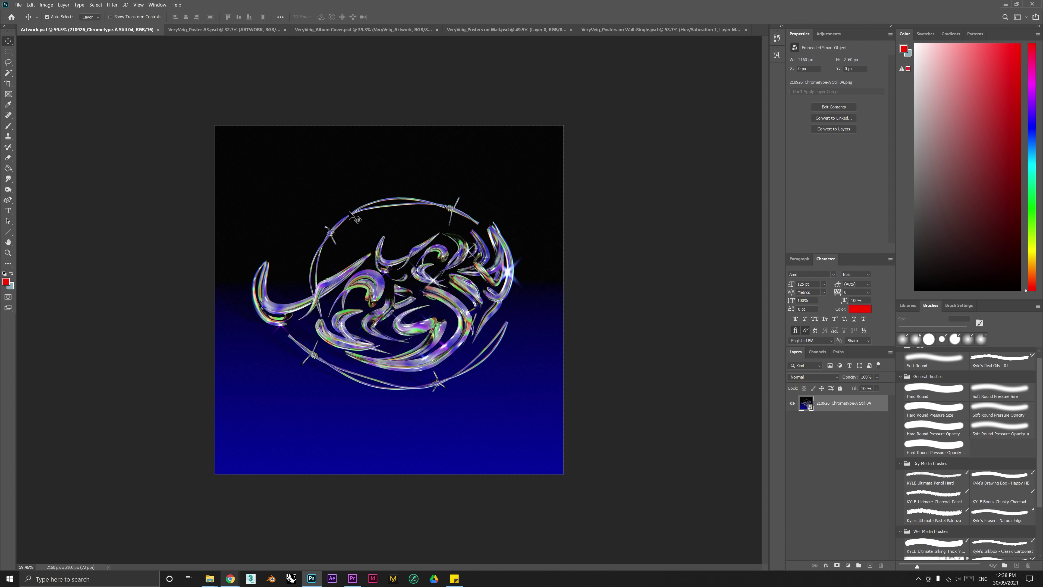
Step: Place the Artwork file as a linked object in the VeryVeig_Poster A3 document, and return to Artwork.psd
click(210, 30)
click(18, 4)
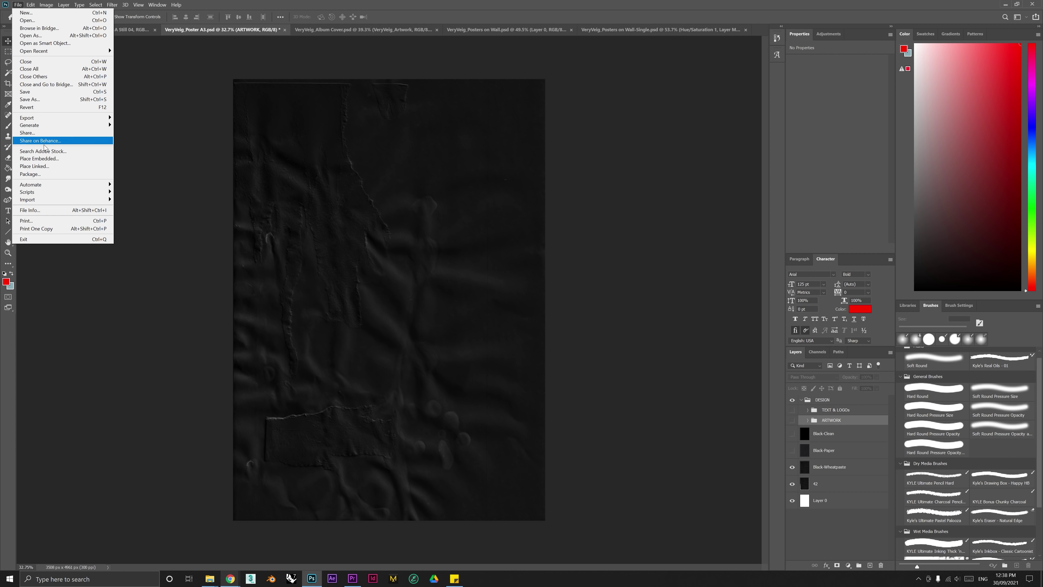
click(78, 166)
click(106, 62)
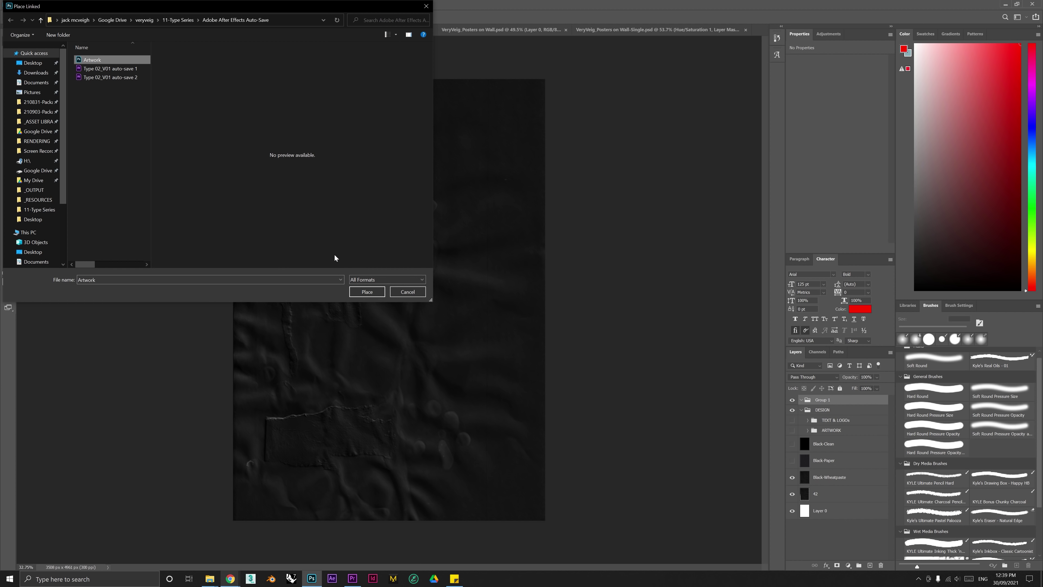
click(365, 291)
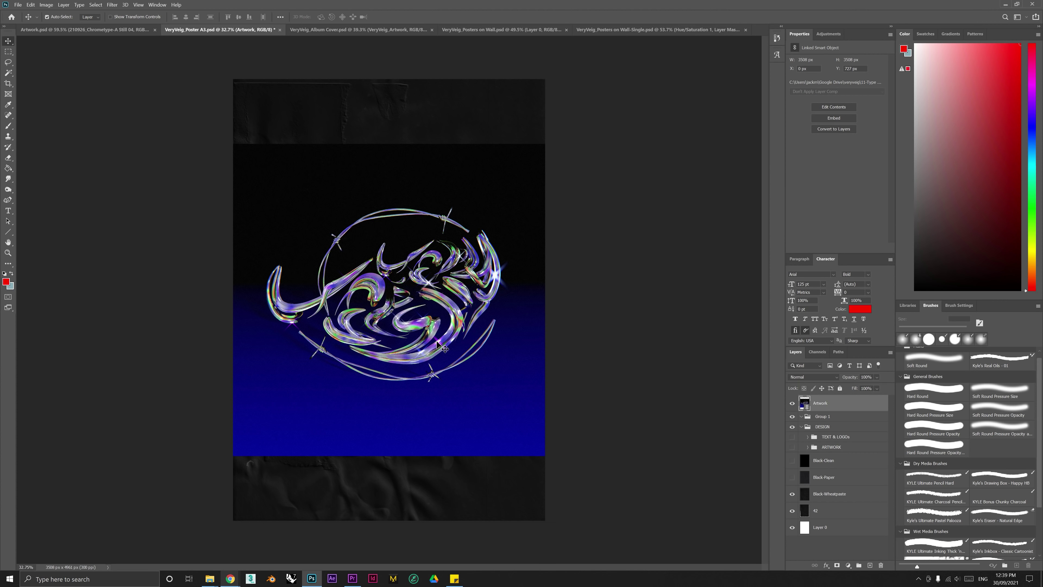
click(84, 30)
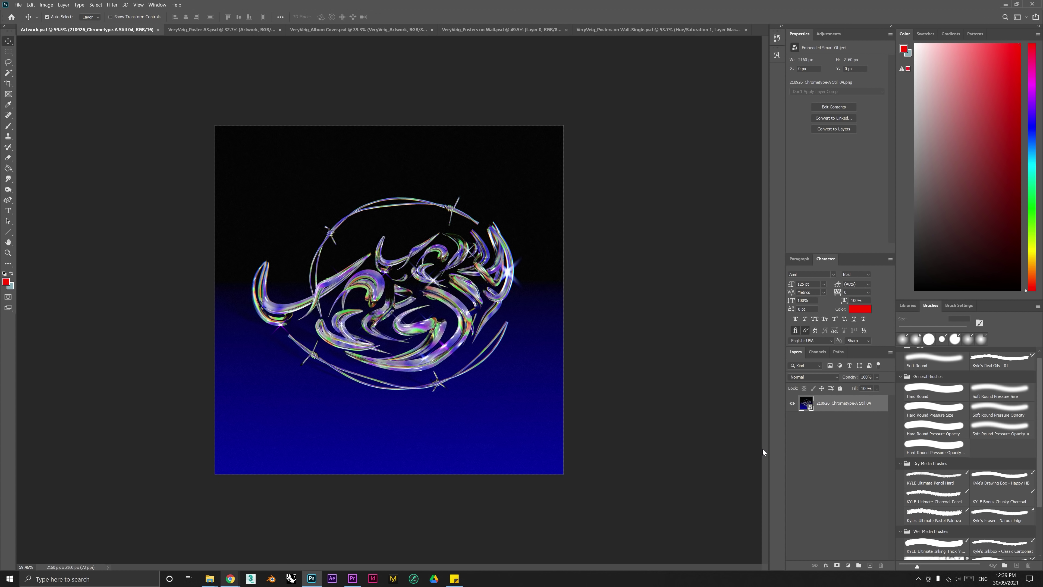
Step: Add a Hue/Saturation adjustment that shifts the artwork's blue to magenta, save Artwork.psd, and return to the A3 poster document
click(849, 565)
click(873, 485)
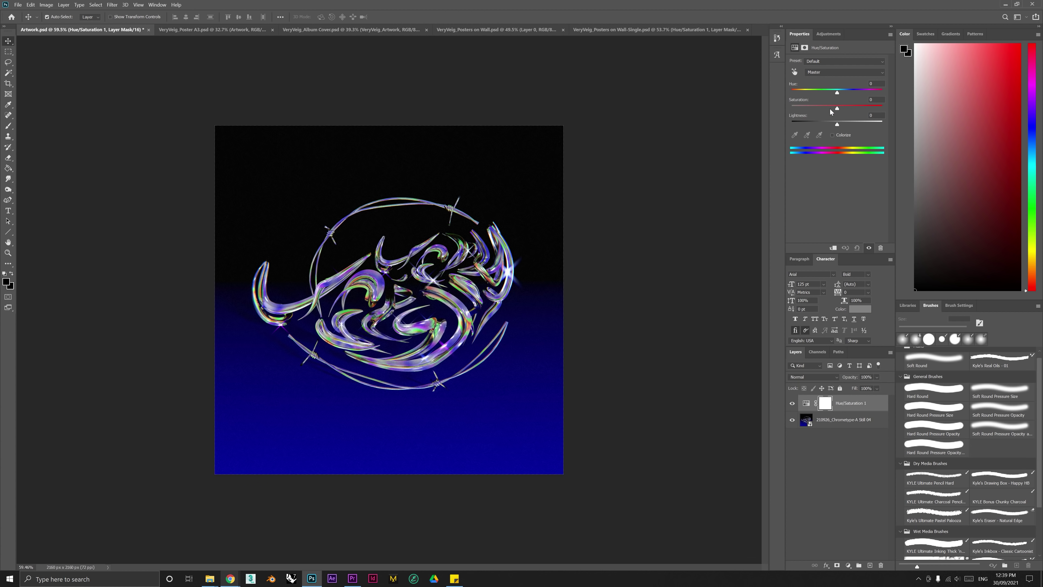
drag(837, 92, 861, 92)
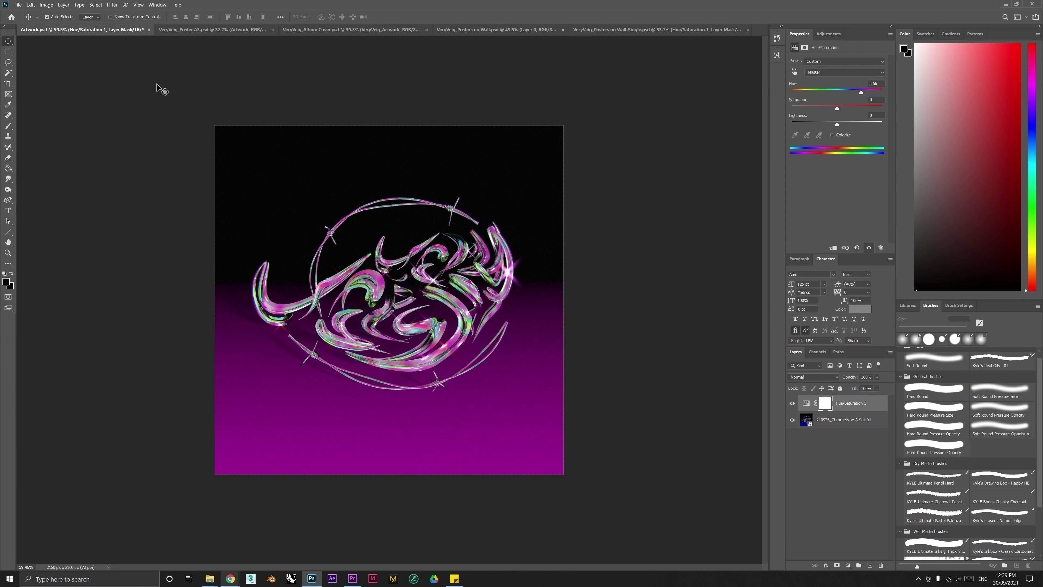
click(18, 4)
click(34, 92)
click(209, 30)
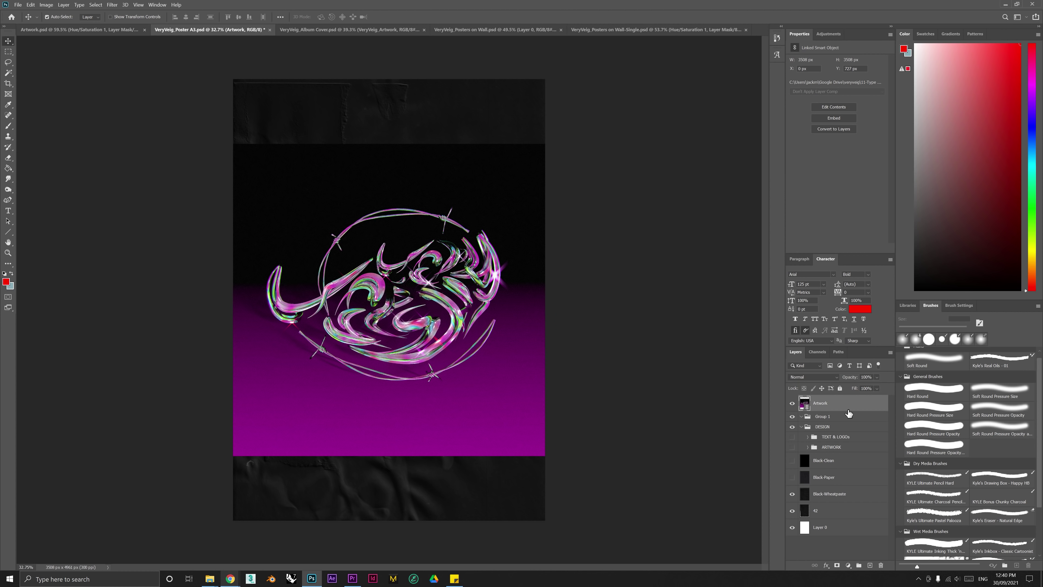
Step: Set the poster's Artwork layer to the Screen blend mode and inspect the wrinkled paper texture through the lettering
click(825, 377)
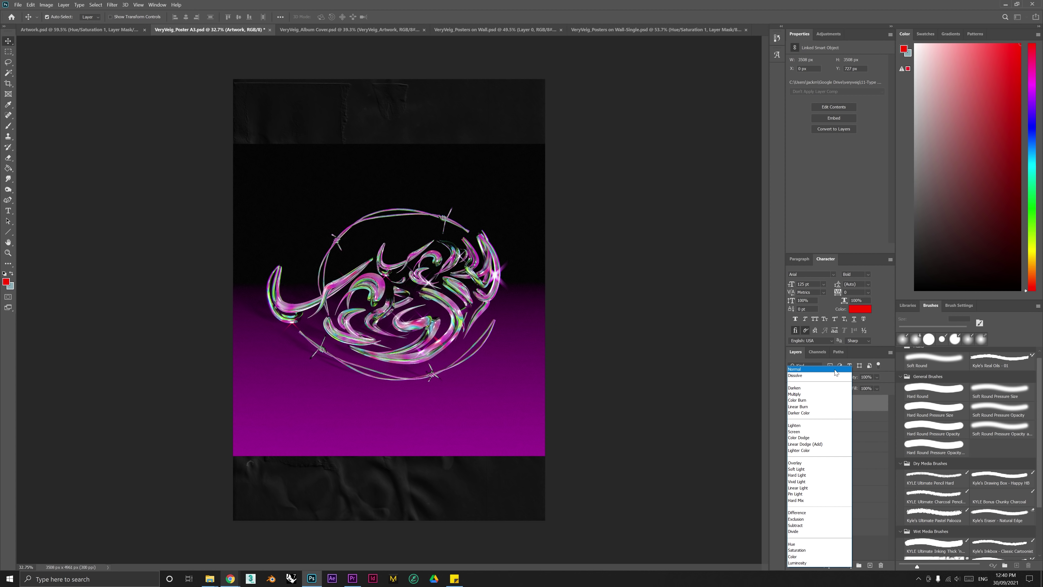
click(834, 370)
click(793, 403)
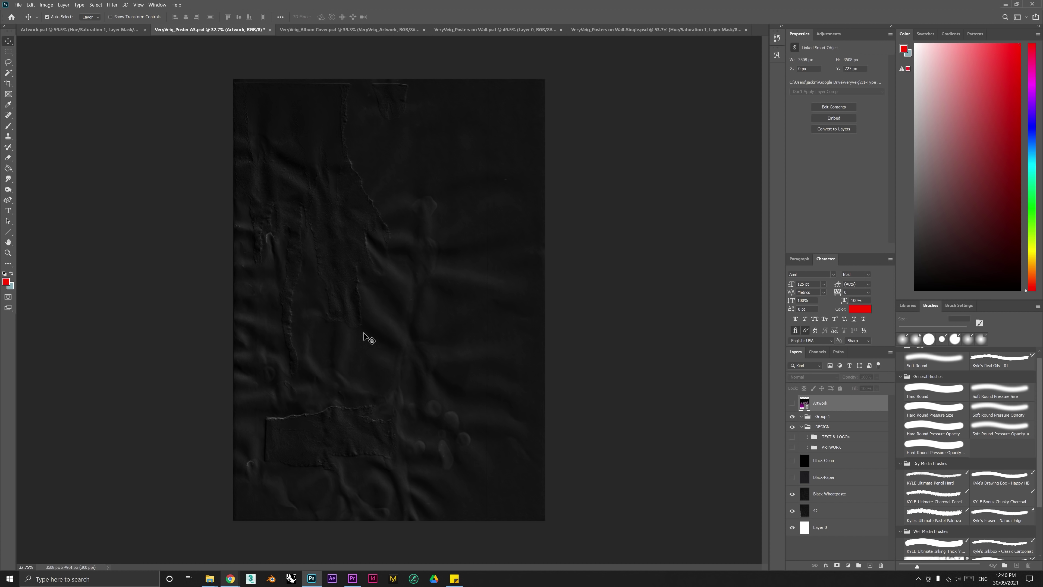
click(792, 403)
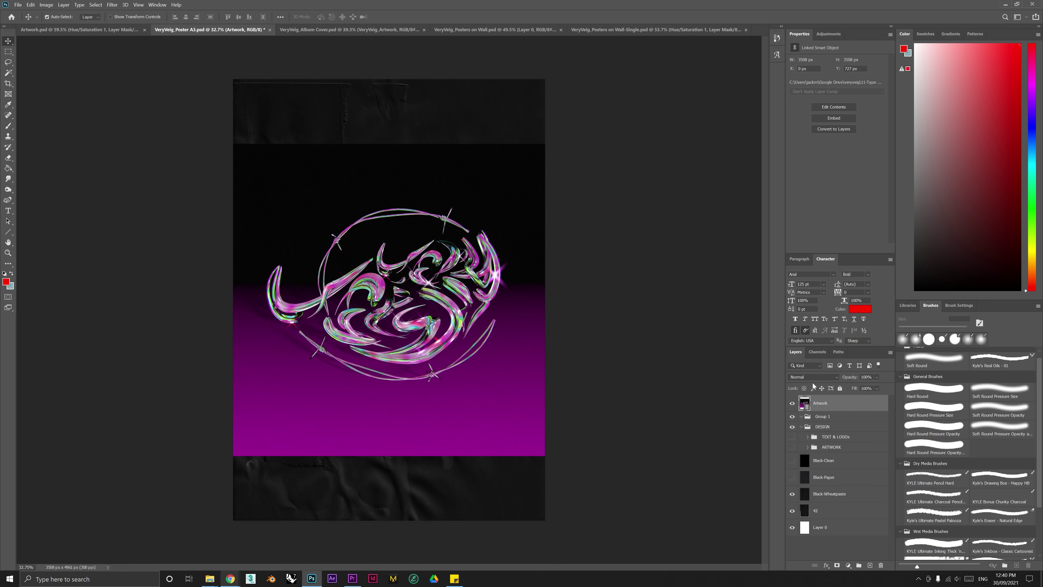
click(815, 377)
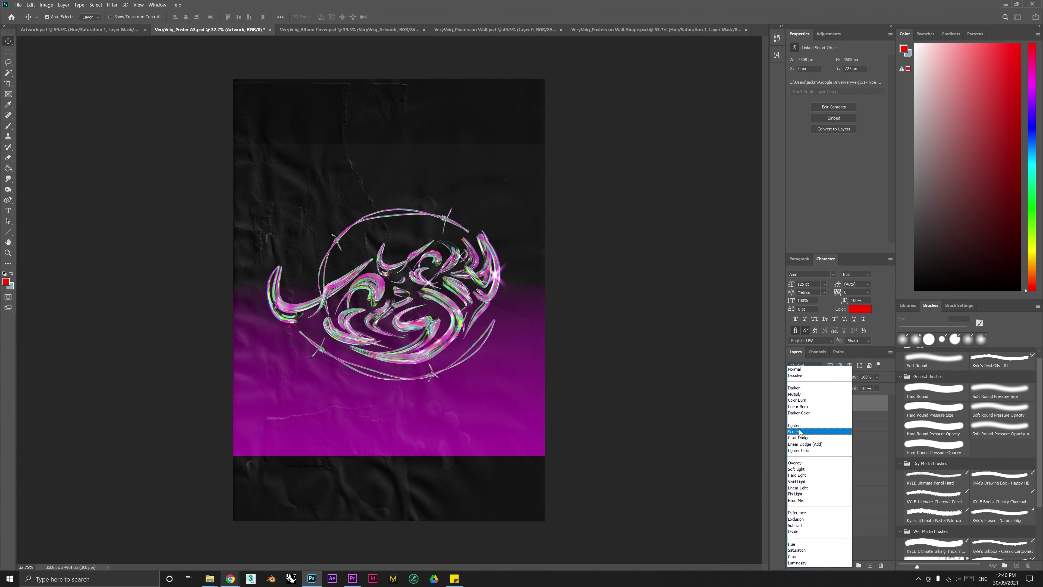
click(819, 433)
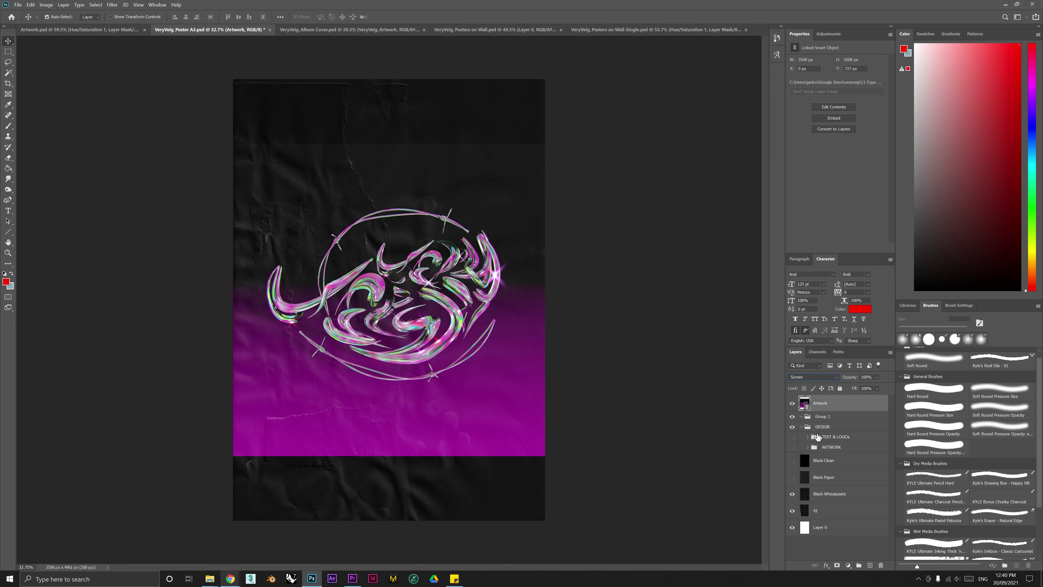
alt+scroll(356, 238, up, 1)
alt+scroll(357, 238, up, 12)
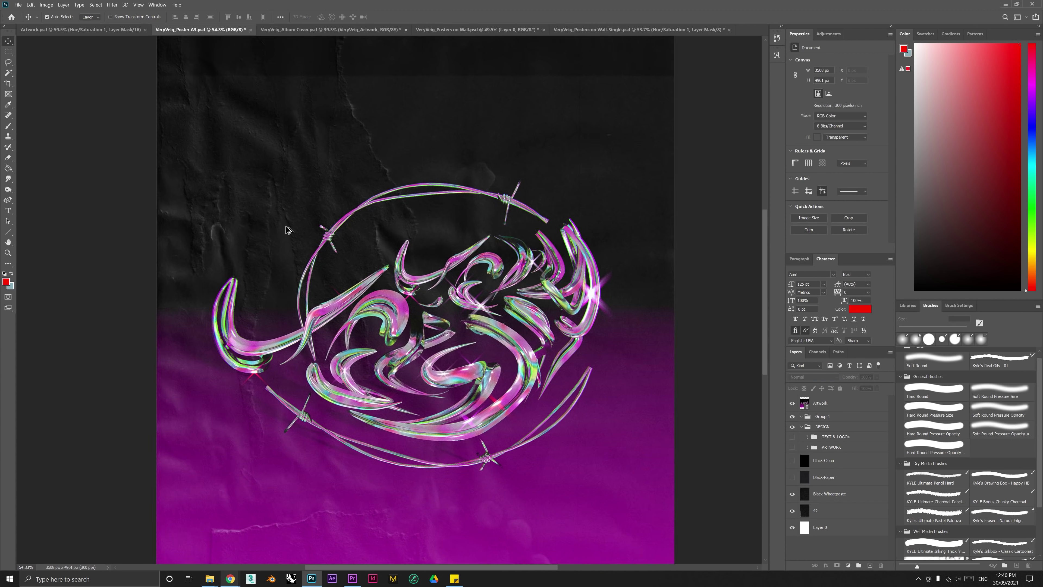
drag(412, 233, 397, 315)
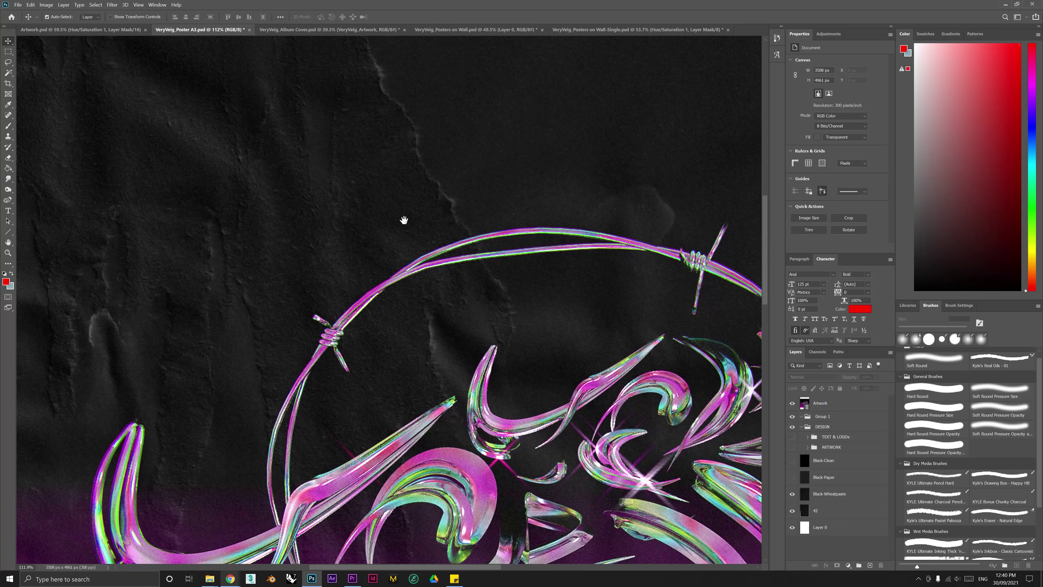
drag(402, 221, 421, 57)
drag(384, 462, 436, 288)
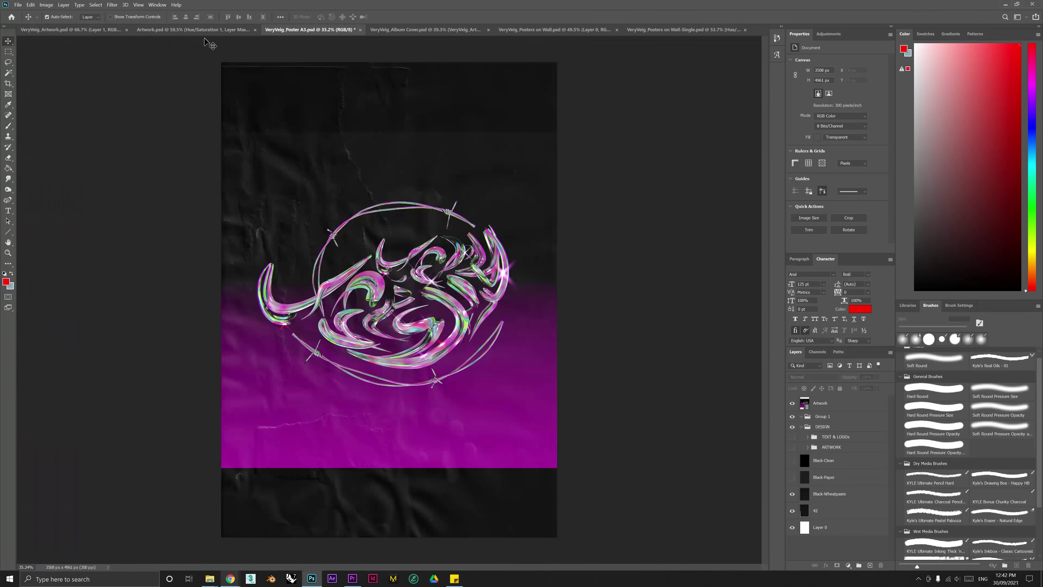
Step: Hide the Hue/Saturation adjustment layer in Artwork.psd and save the file
click(198, 30)
click(793, 403)
click(19, 4)
click(25, 91)
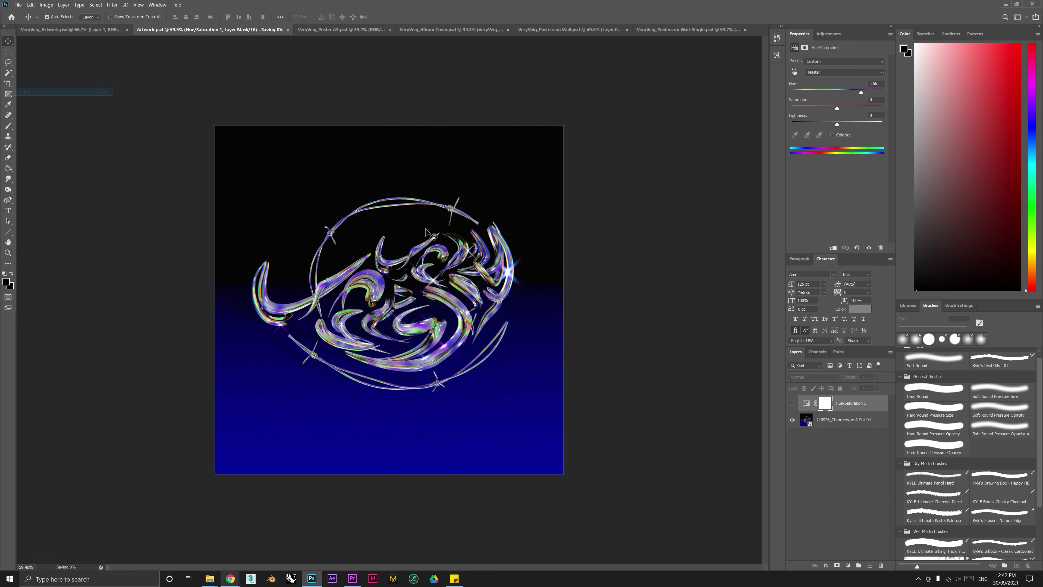
Step: Review the artwork in the Album Cover, Posters on Wall and Posters on Wall-Single mockups
click(427, 29)
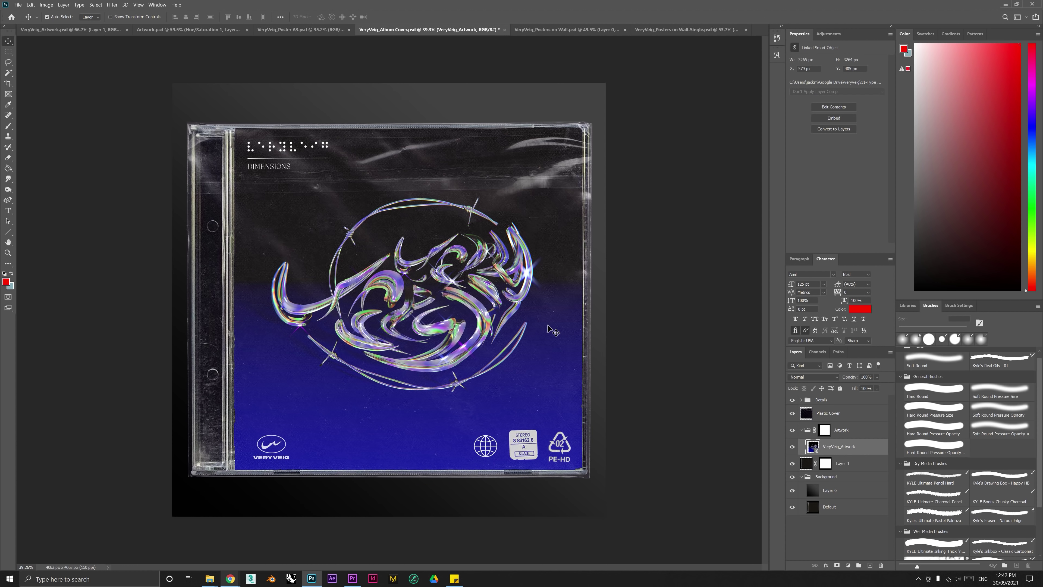
alt+scroll(552, 331, down, 1)
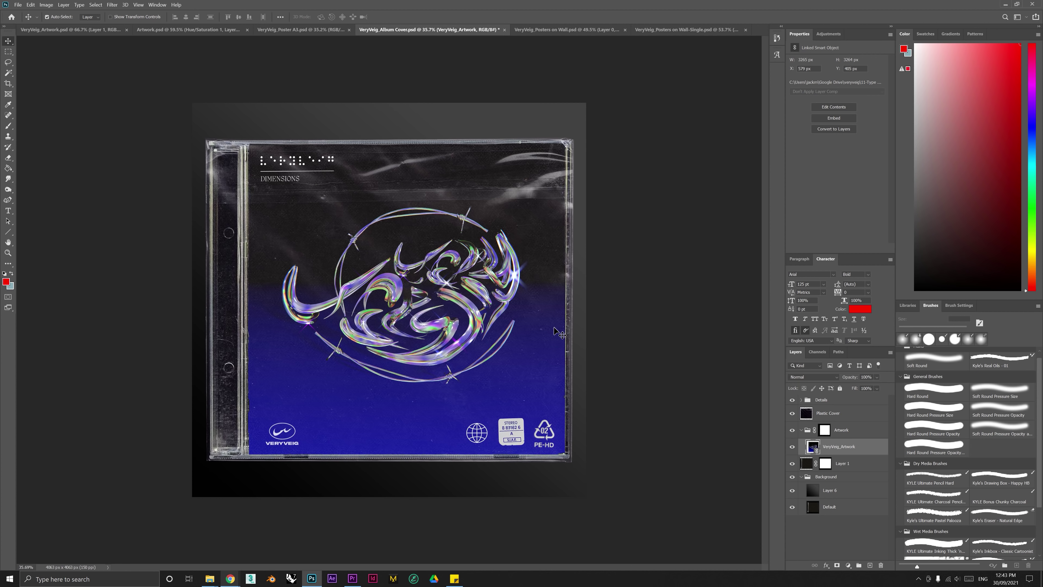
key(ctrl+Tab)
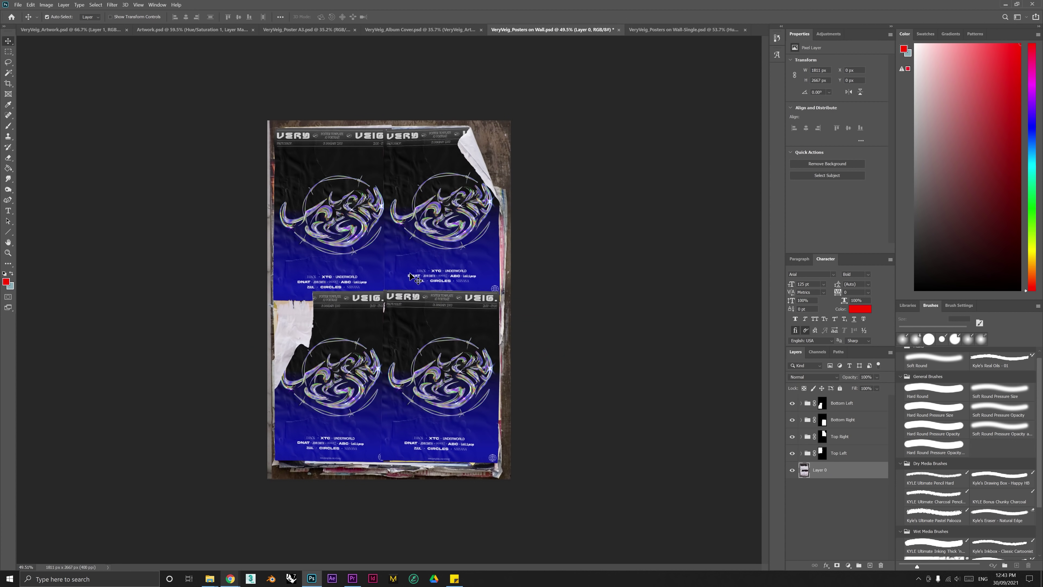
alt+scroll(413, 278, up, 3)
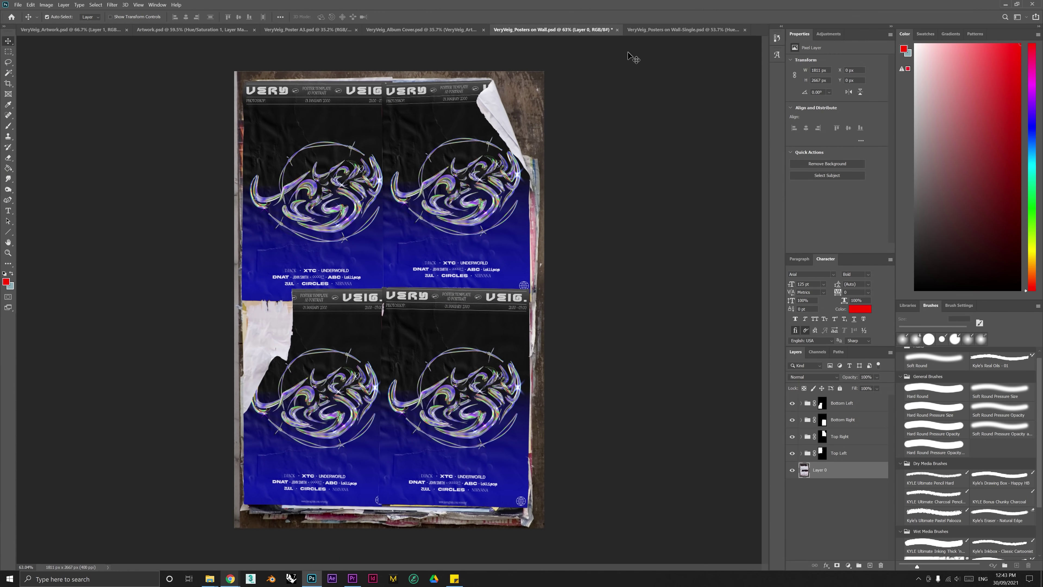
key(ctrl+Tab)
alt+scroll(518, 321, up, 4)
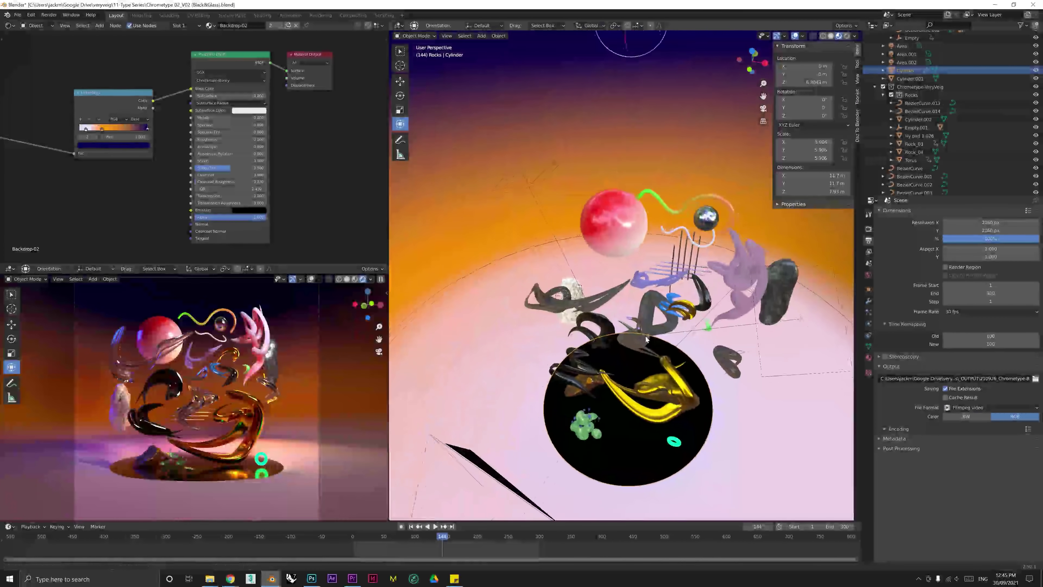
Step: Switch to Blender and examine the Black&Glass and Barbed Chrometype scenes from several angles, viewing the barbed lettering up close
middle_drag(641, 321, 629, 383)
mouse_move(271, 579)
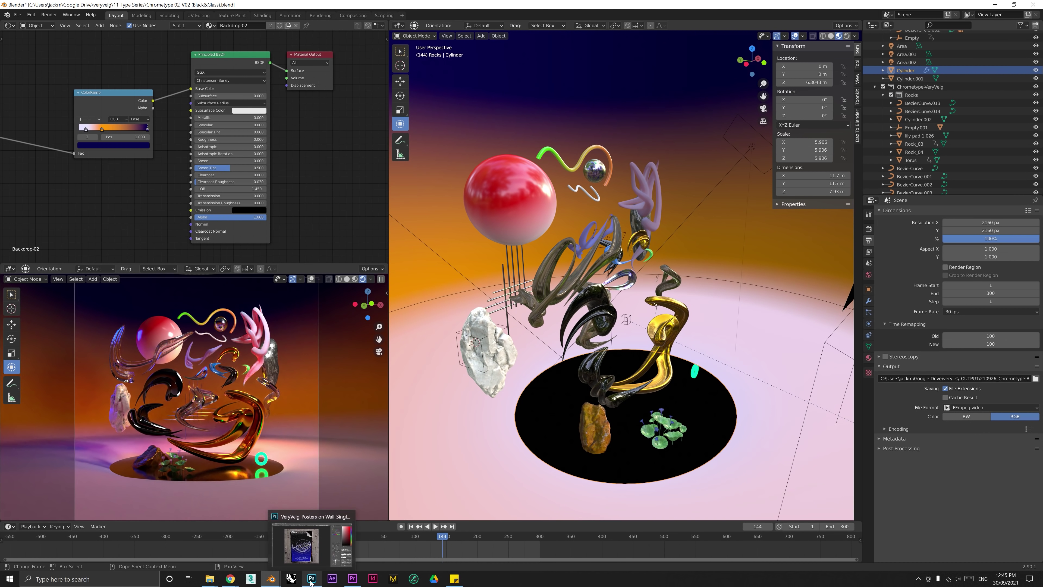
click(317, 540)
middle_drag(610, 393, 595, 422)
click(847, 36)
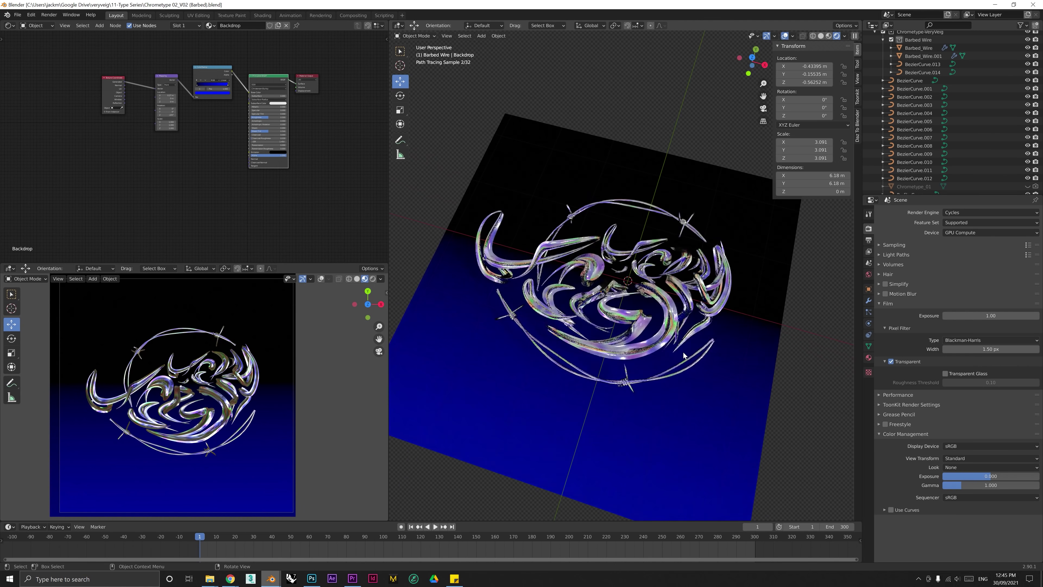
middle_drag(698, 338, 666, 298)
scroll(723, 318, up, 5)
shift+middle_drag(735, 321, 640, 287)
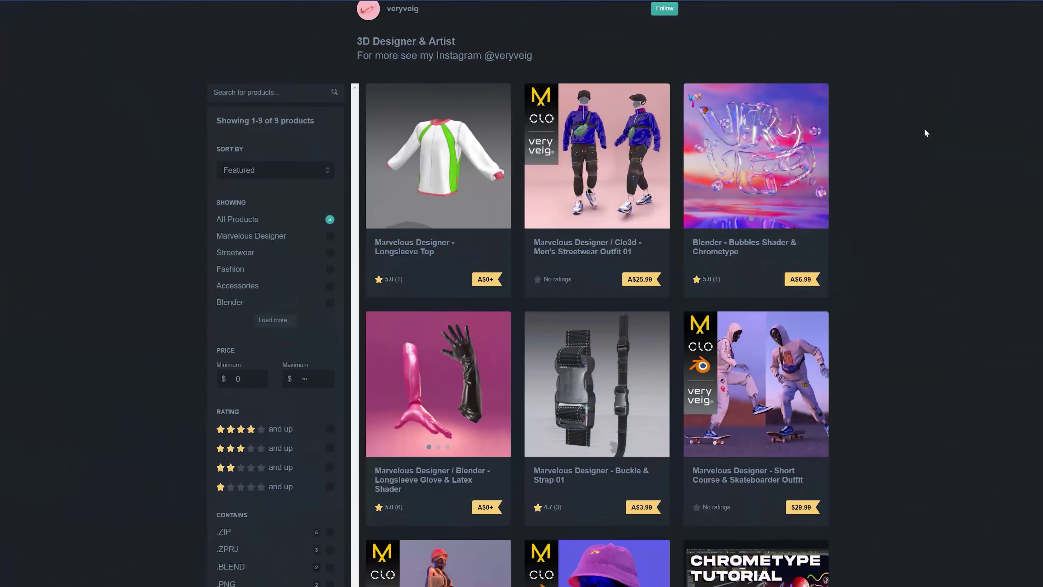
Step: Open the Chrometype Starter Package - Blender & Photoshop product in the veryveig Gumroad store and look through all its preview images
scroll(924, 130, down, 5)
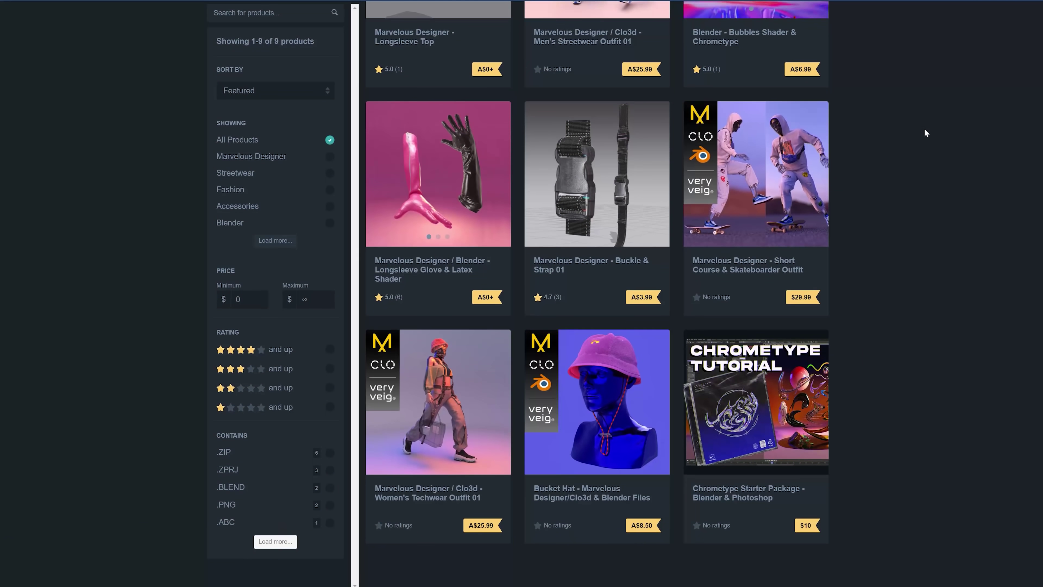
click(804, 369)
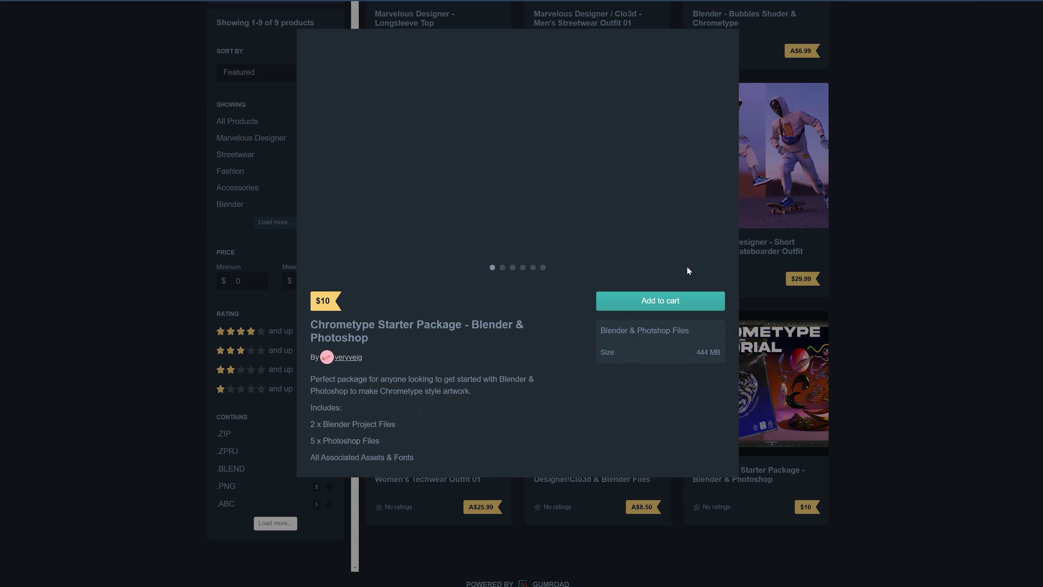
click(728, 153)
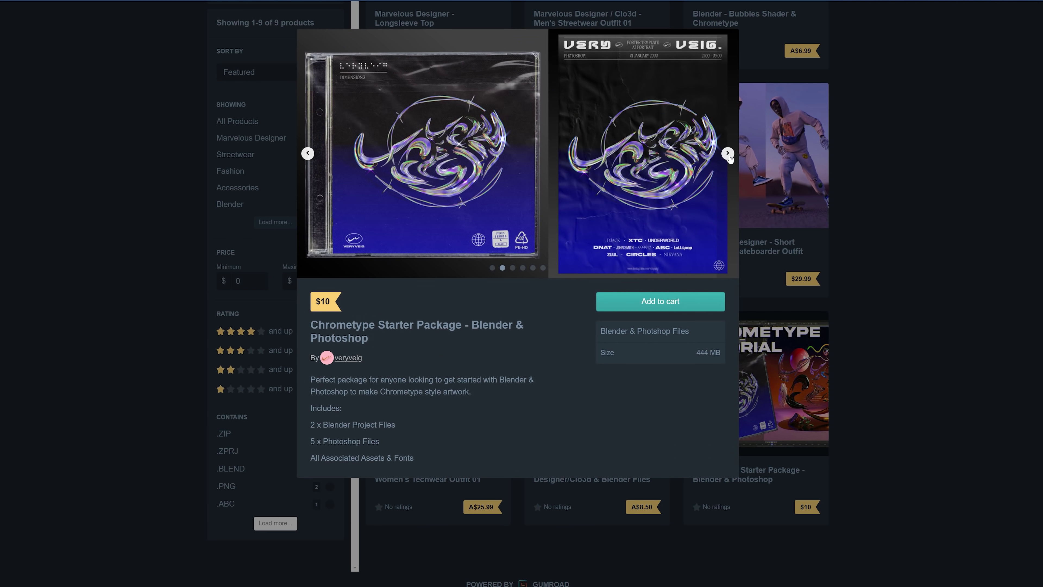
click(727, 153)
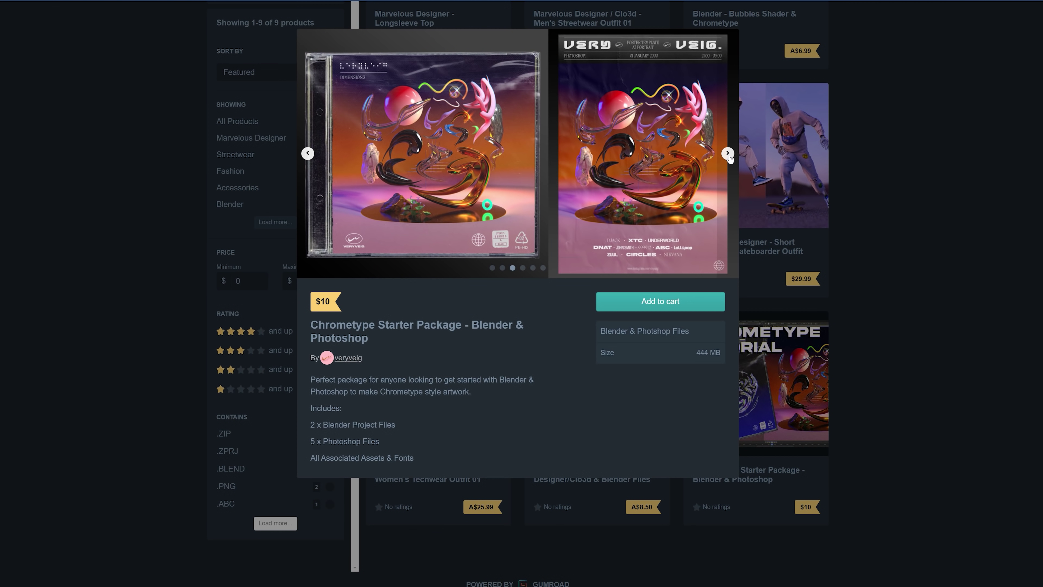
click(727, 153)
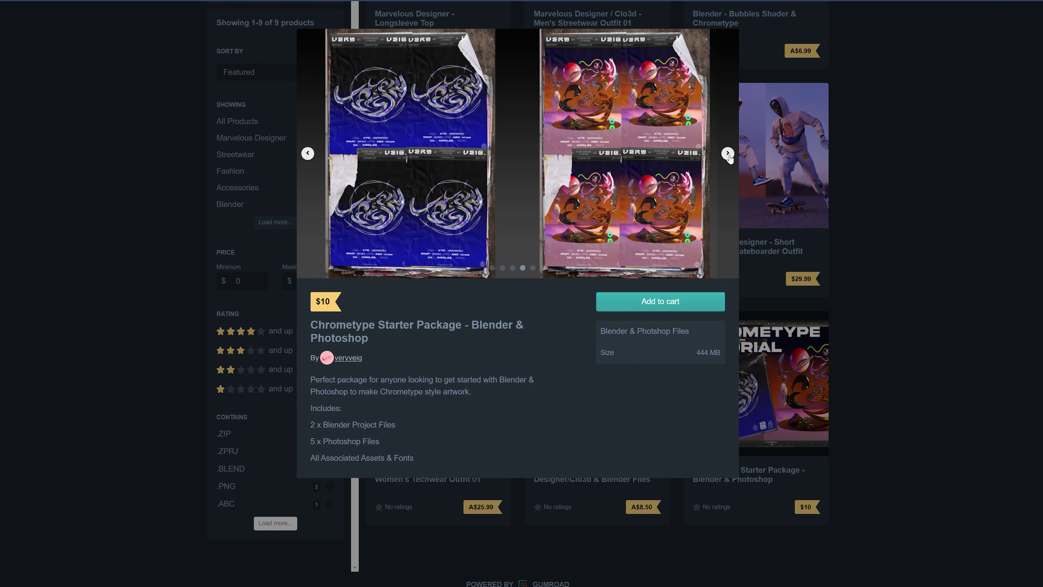
click(728, 153)
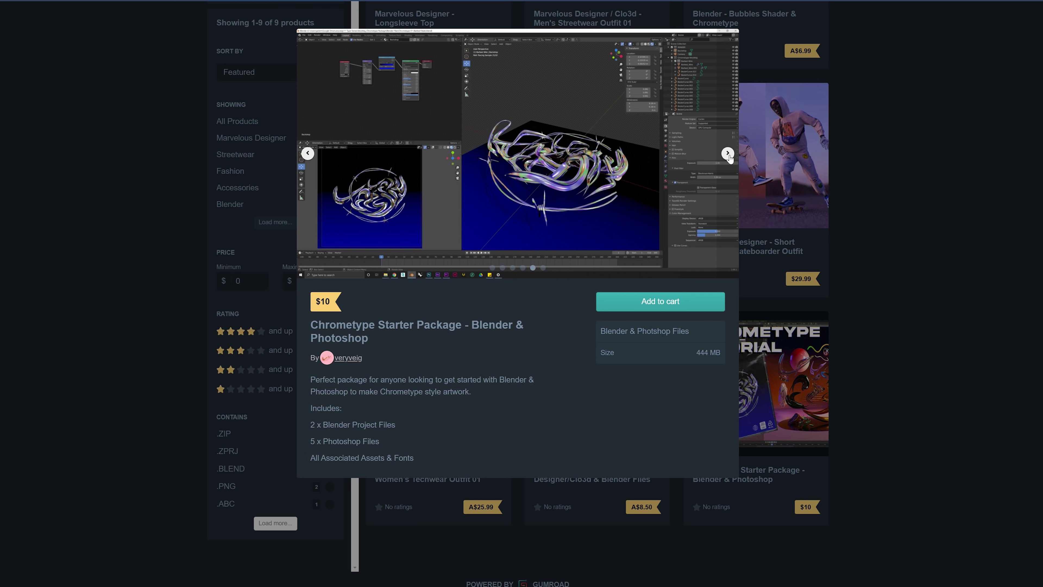
click(727, 154)
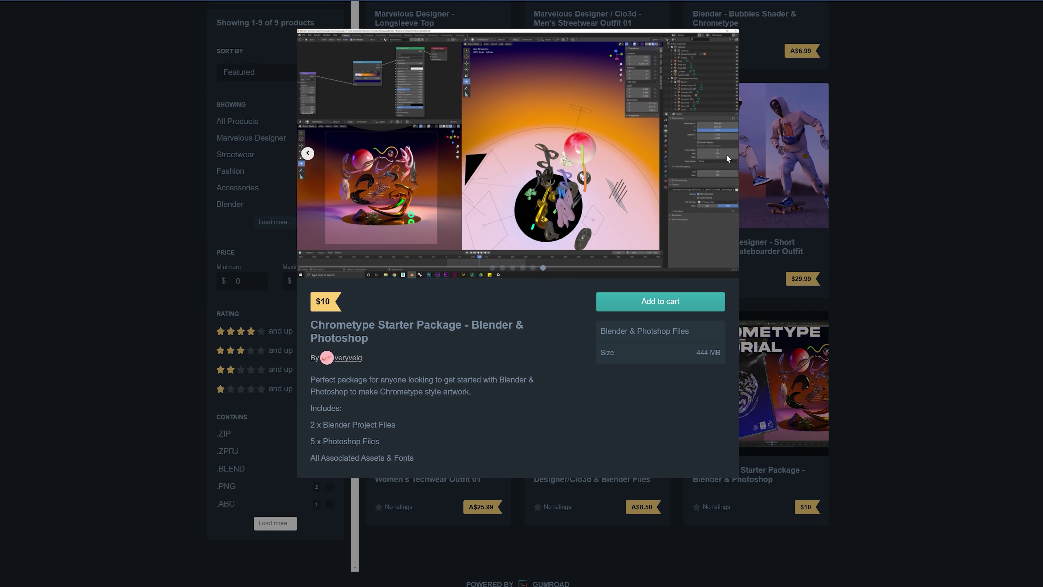